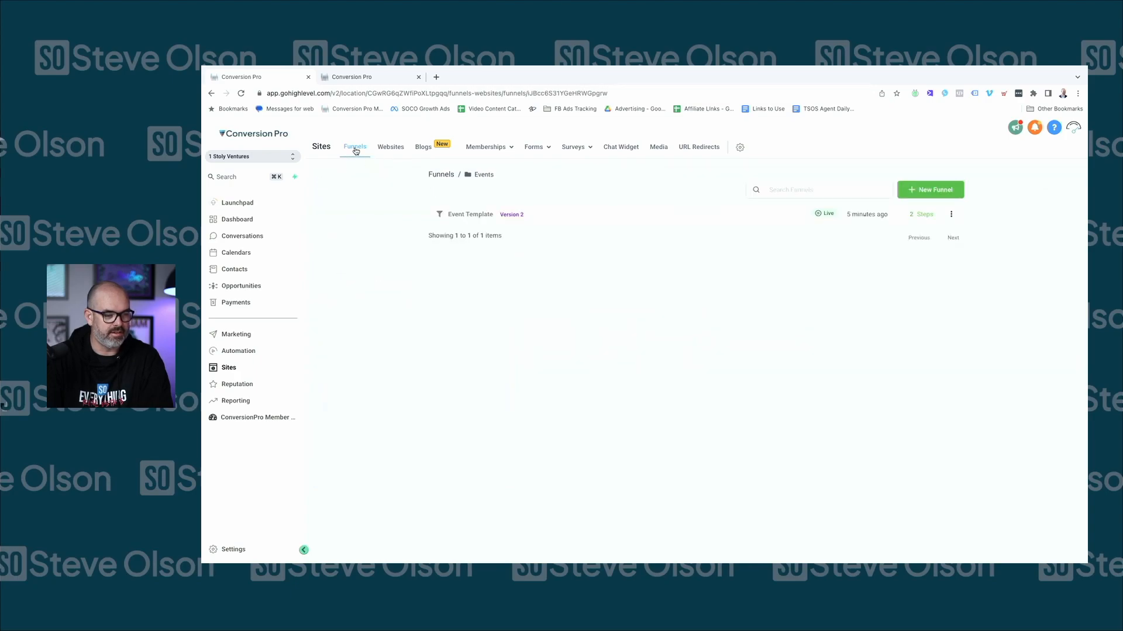
In the Events folder, set the Event Template share link's access to 'Anyone within Conversion Pro'
click(355, 147)
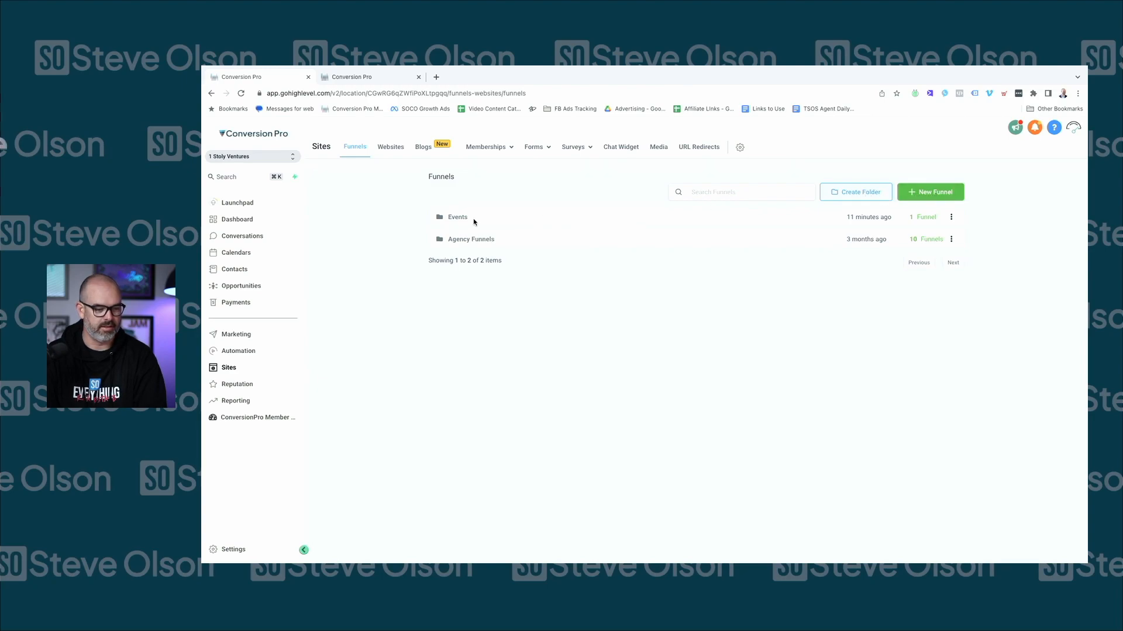
click(452, 221)
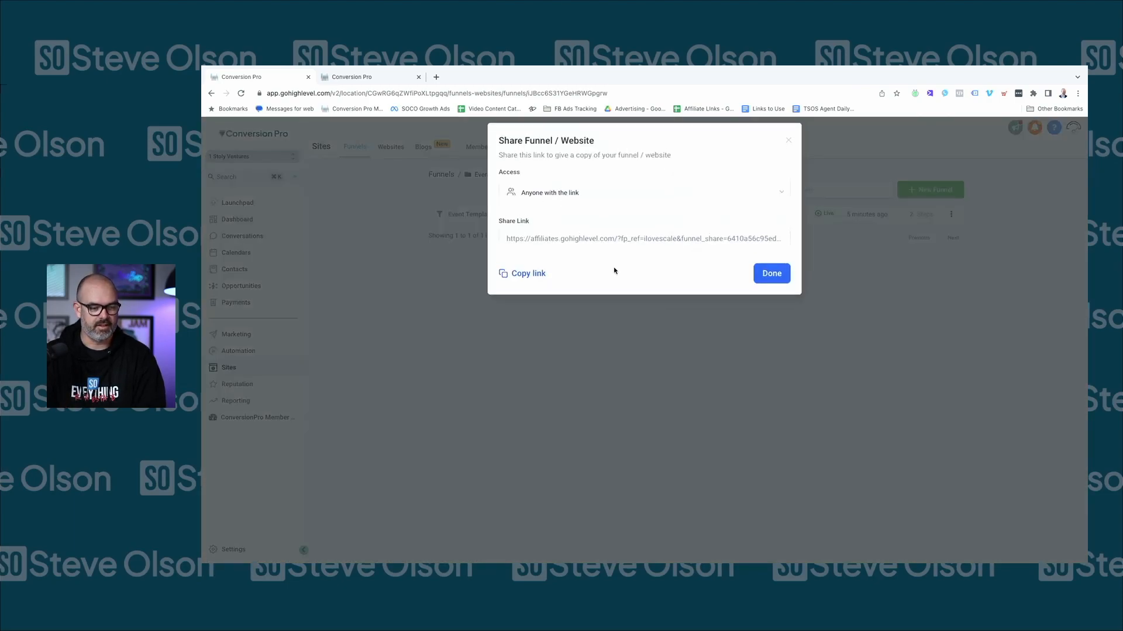
click(588, 242)
click(600, 202)
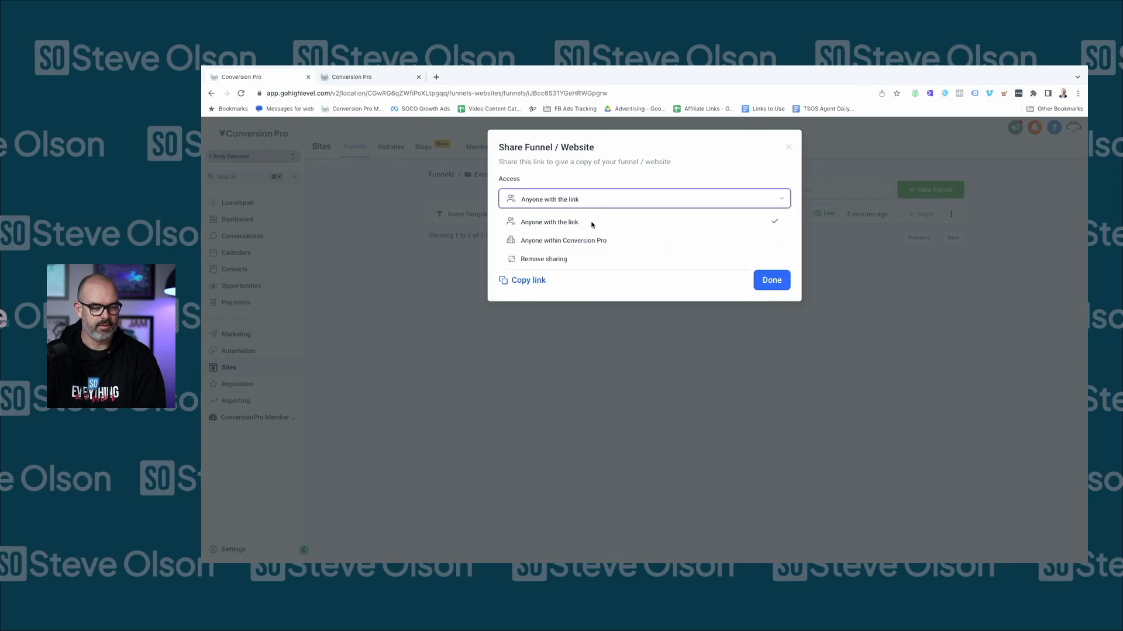
click(588, 239)
click(608, 244)
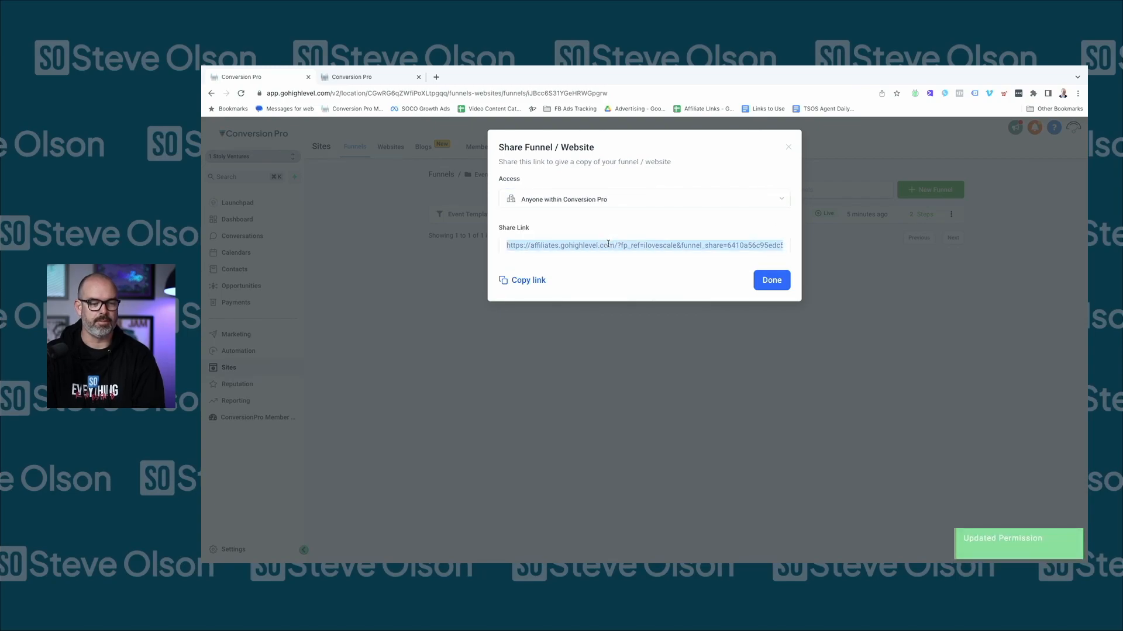
click(787, 150)
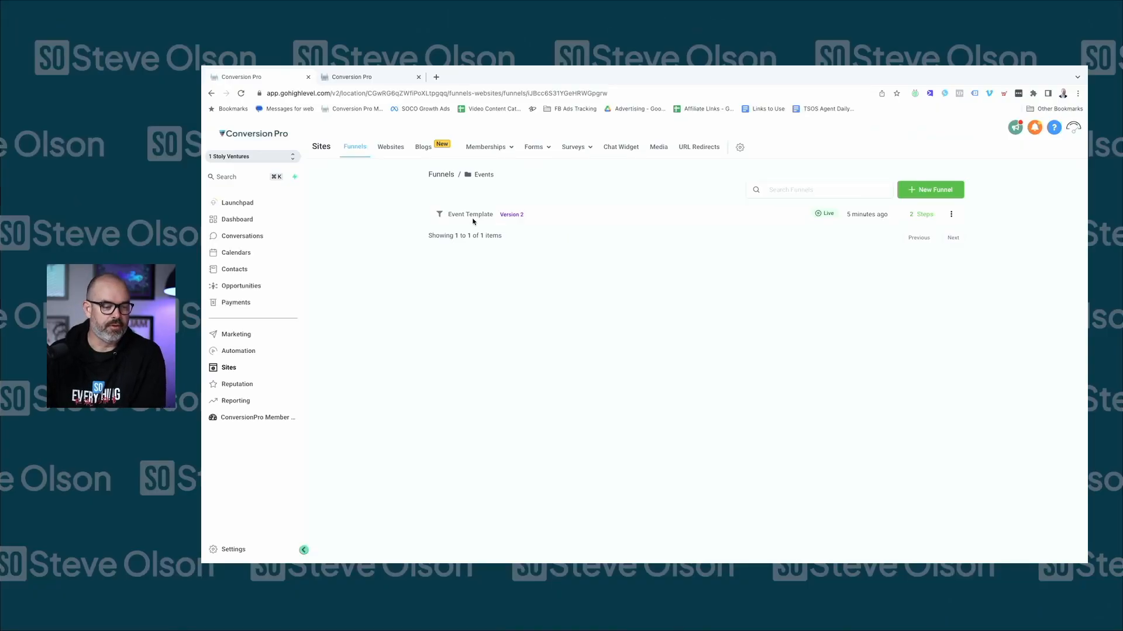
Open the Event Template funnel's Webinar Landing Page step in the page builder
click(472, 216)
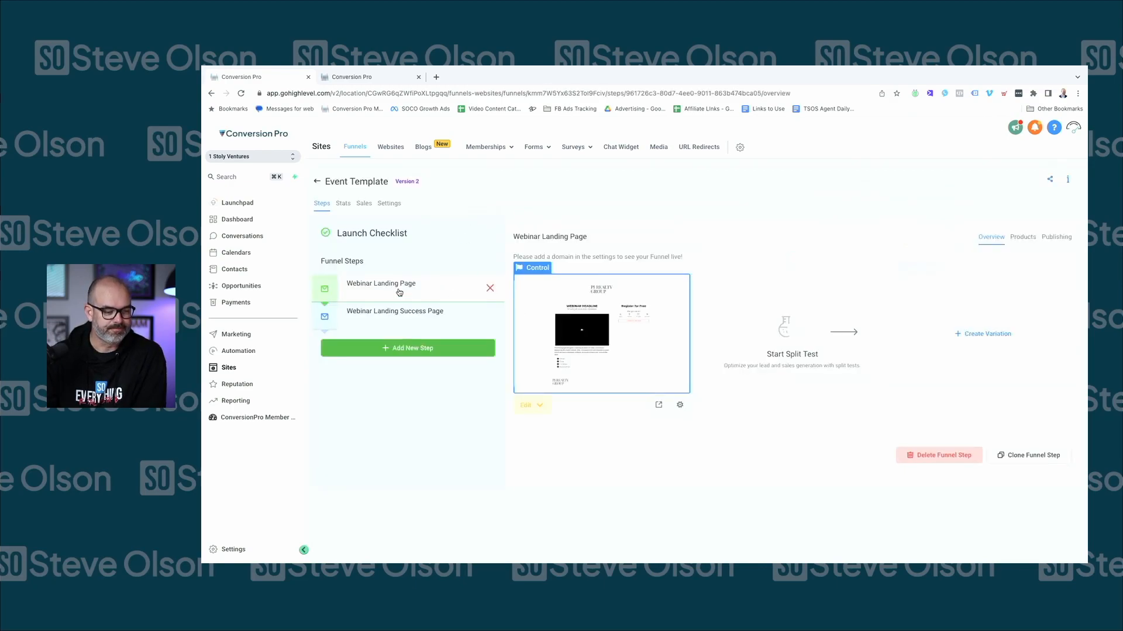
click(528, 409)
click(539, 431)
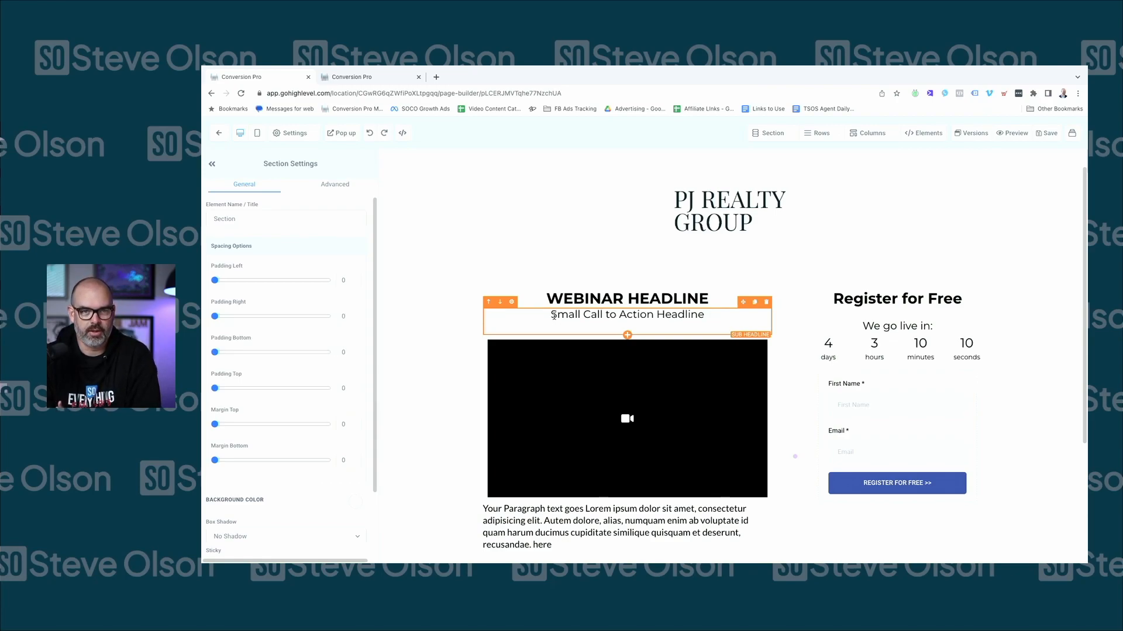
scroll(556, 354, down, 1)
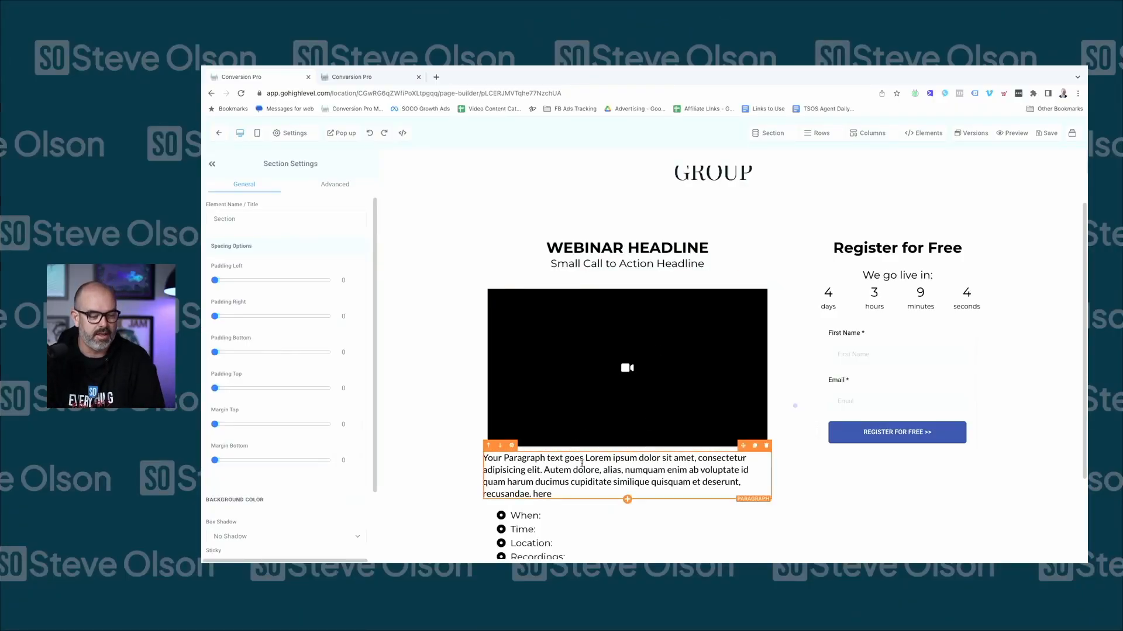
scroll(551, 371, down, 2)
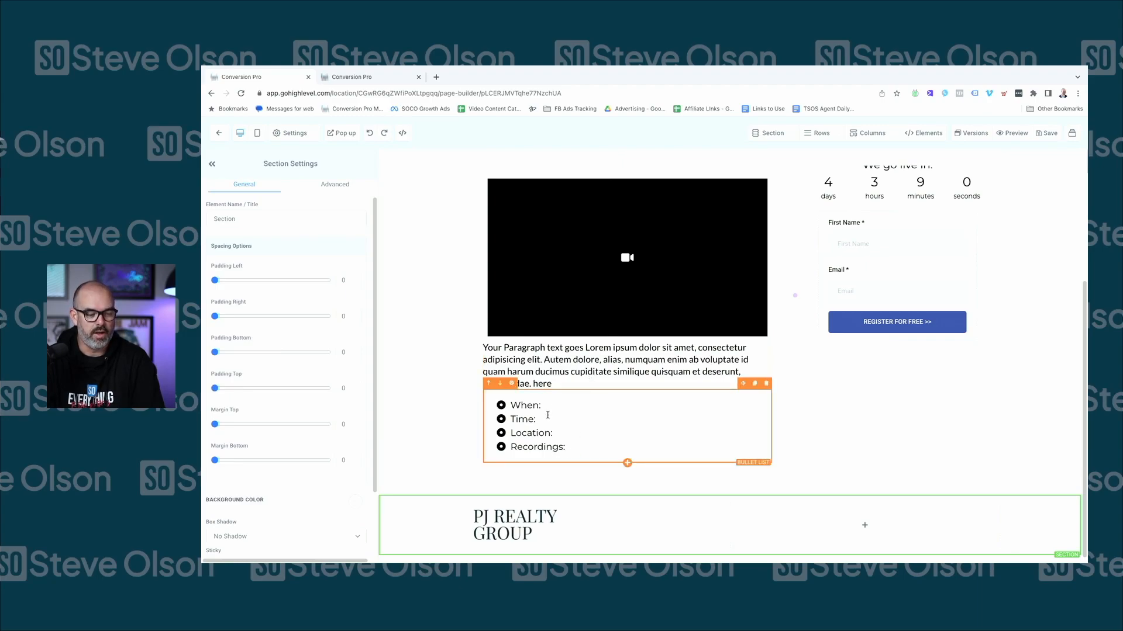
click(569, 434)
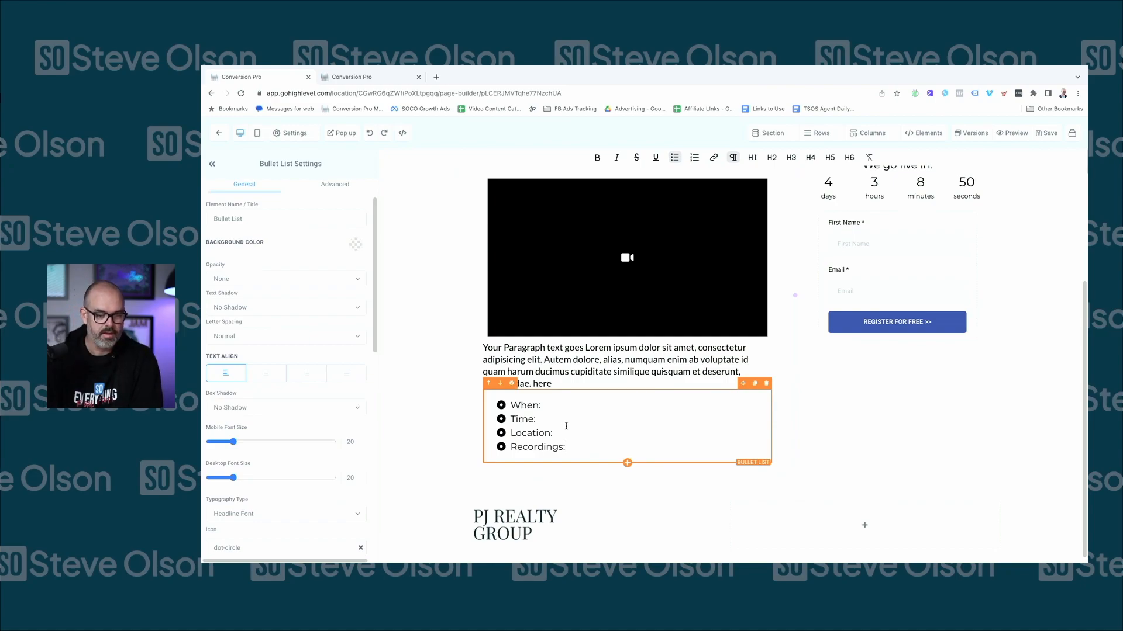
scroll(819, 292, up, 1)
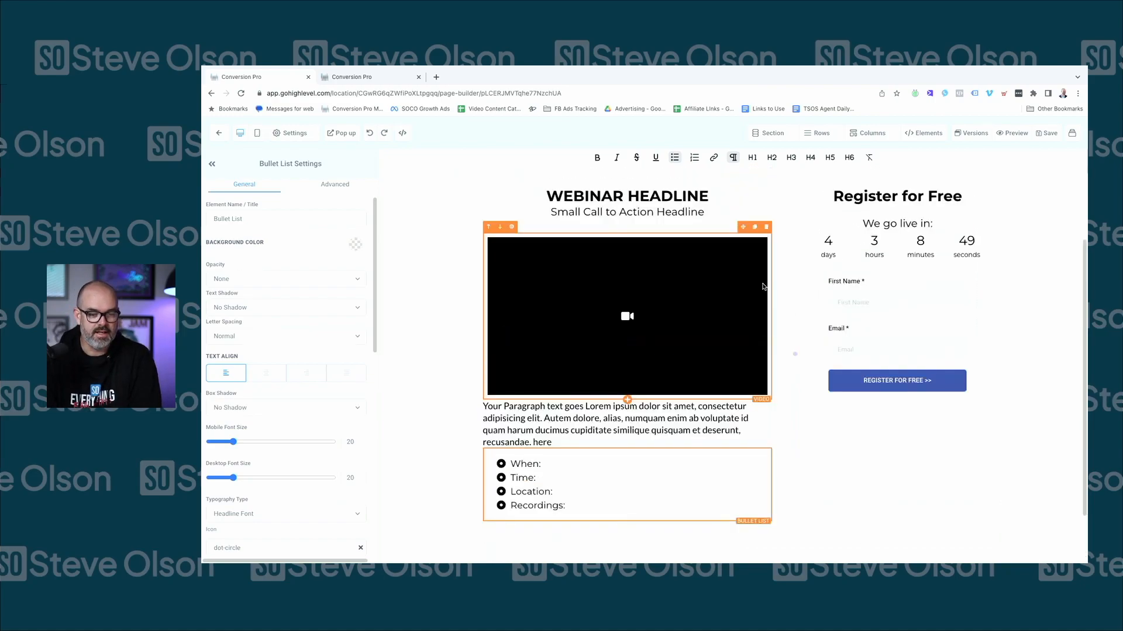
Check the countdown timer's end date and keep 1 PM as its end time
click(884, 250)
scroll(298, 366, down, 2)
click(248, 339)
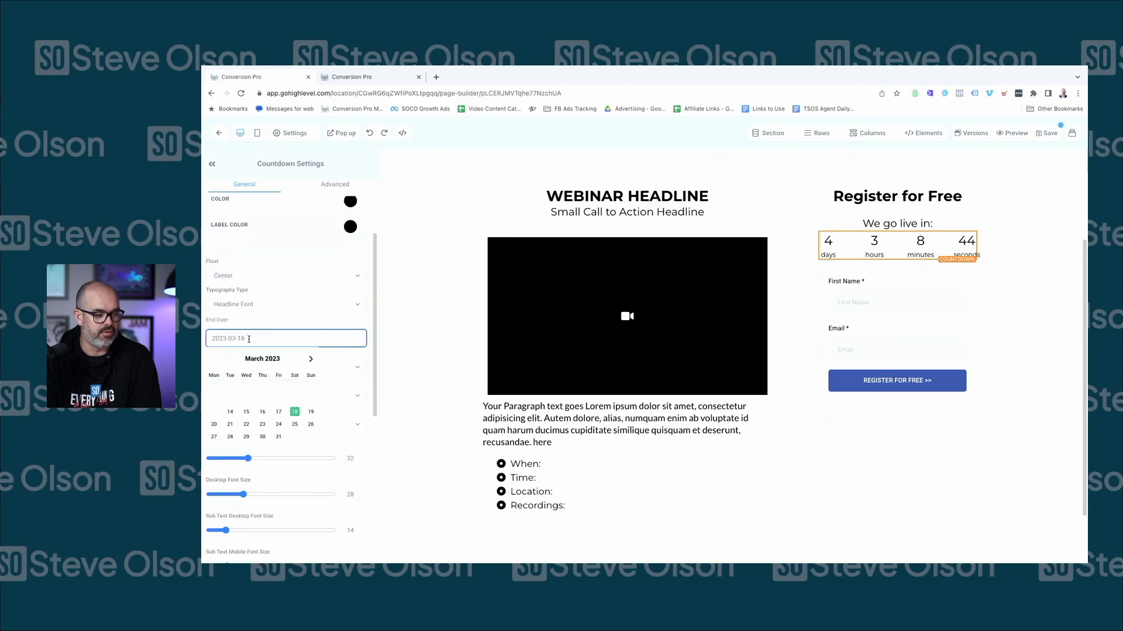
click(286, 324)
click(243, 367)
click(250, 359)
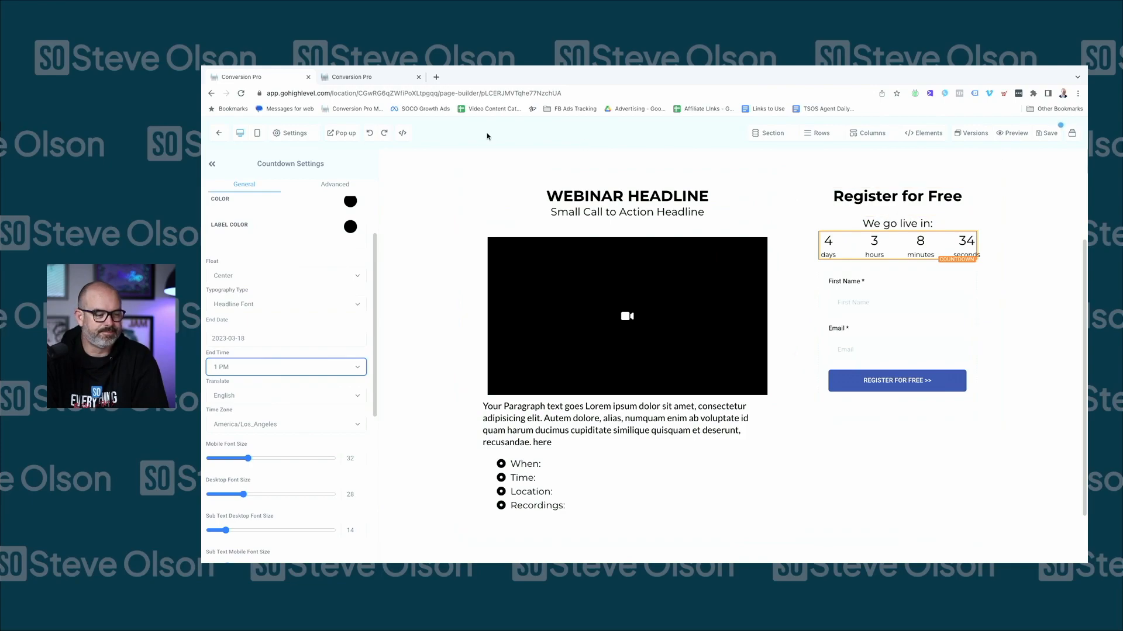
Leave the page editor and open the Webinar Landing Success Page step
click(226, 133)
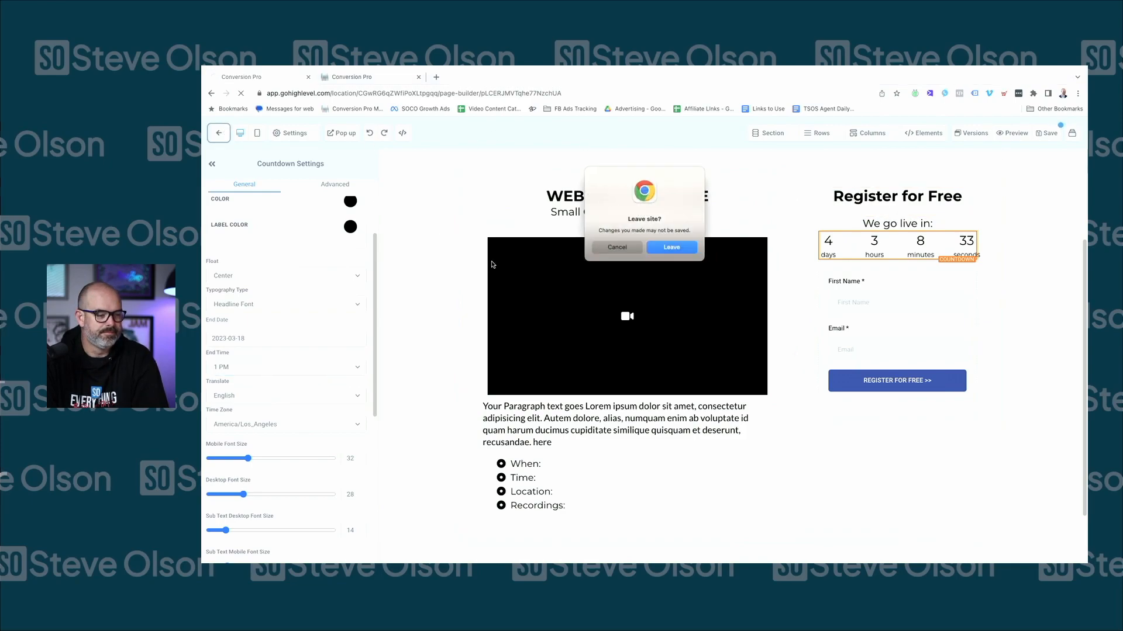
click(668, 248)
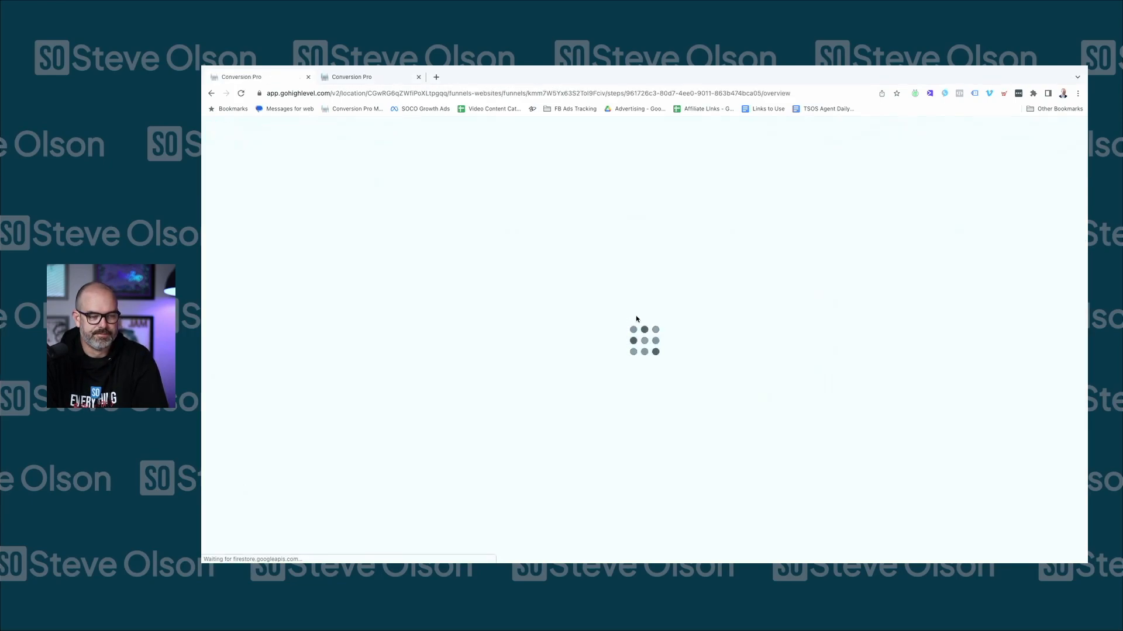
click(377, 314)
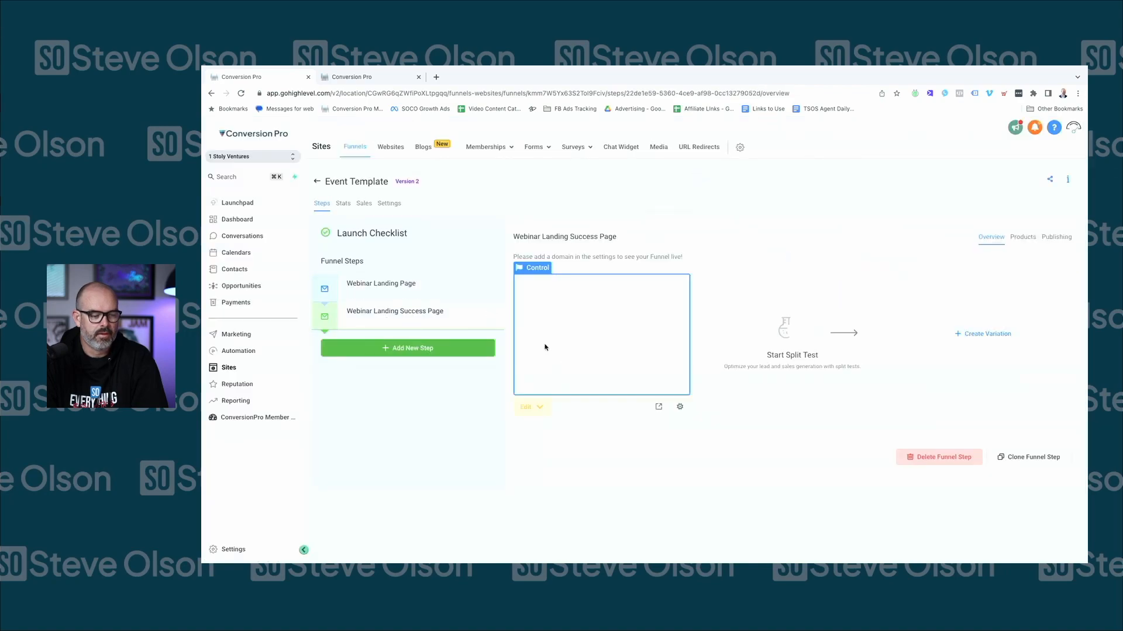
click(533, 402)
click(554, 429)
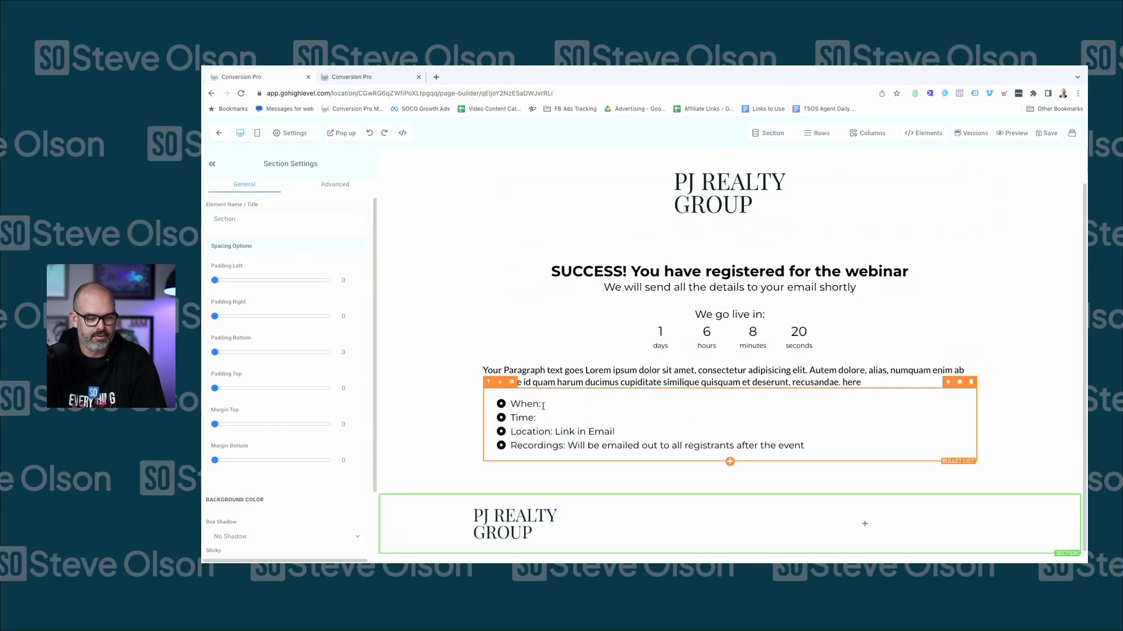
double_click(638, 382)
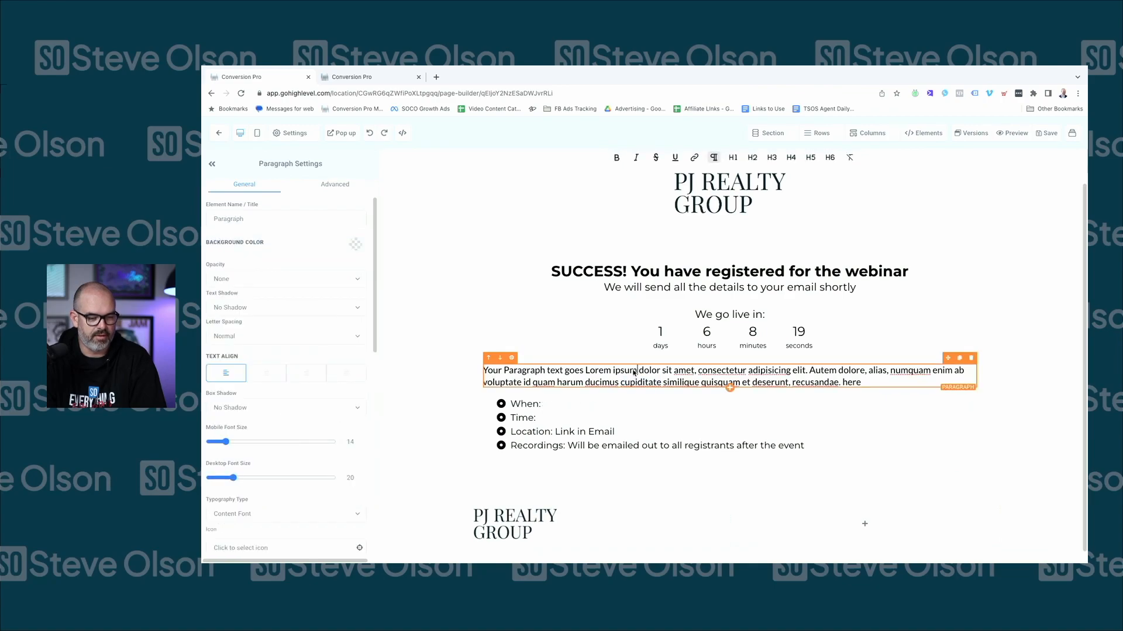
click(552, 404)
click(545, 418)
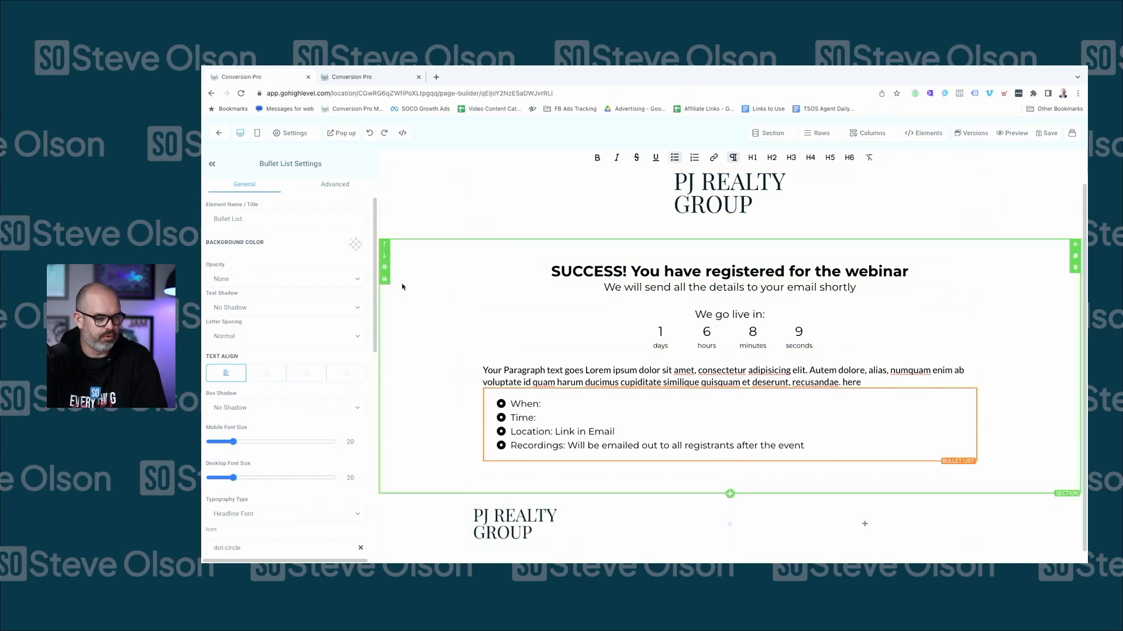
click(229, 138)
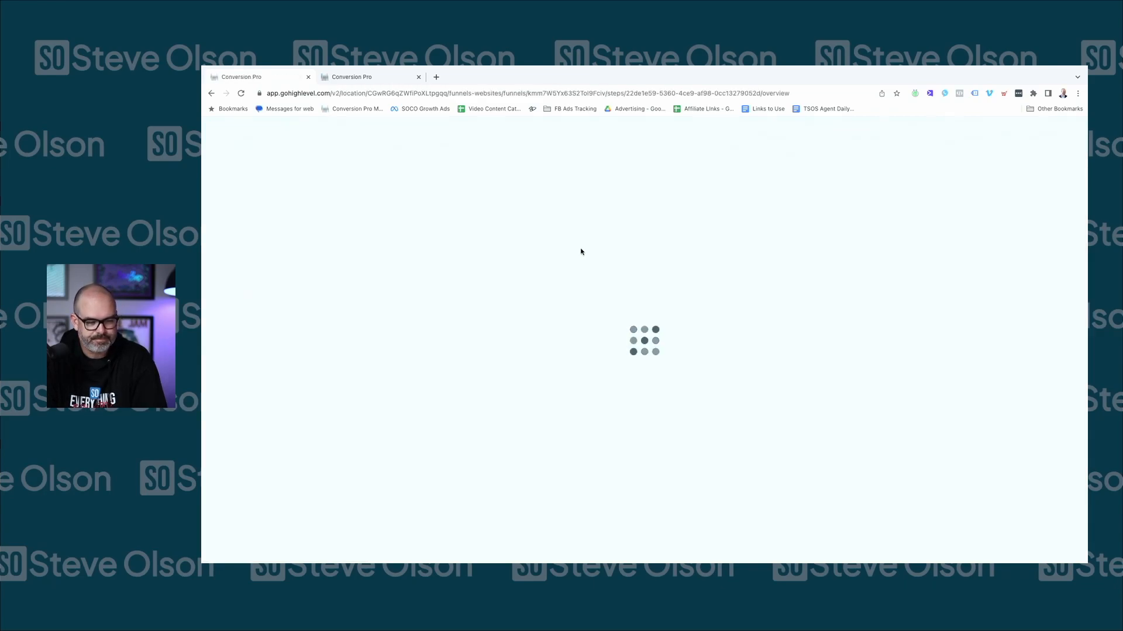
Switch to the Webinar Landing Page step, then navigate back to the Events funnel folder
click(379, 294)
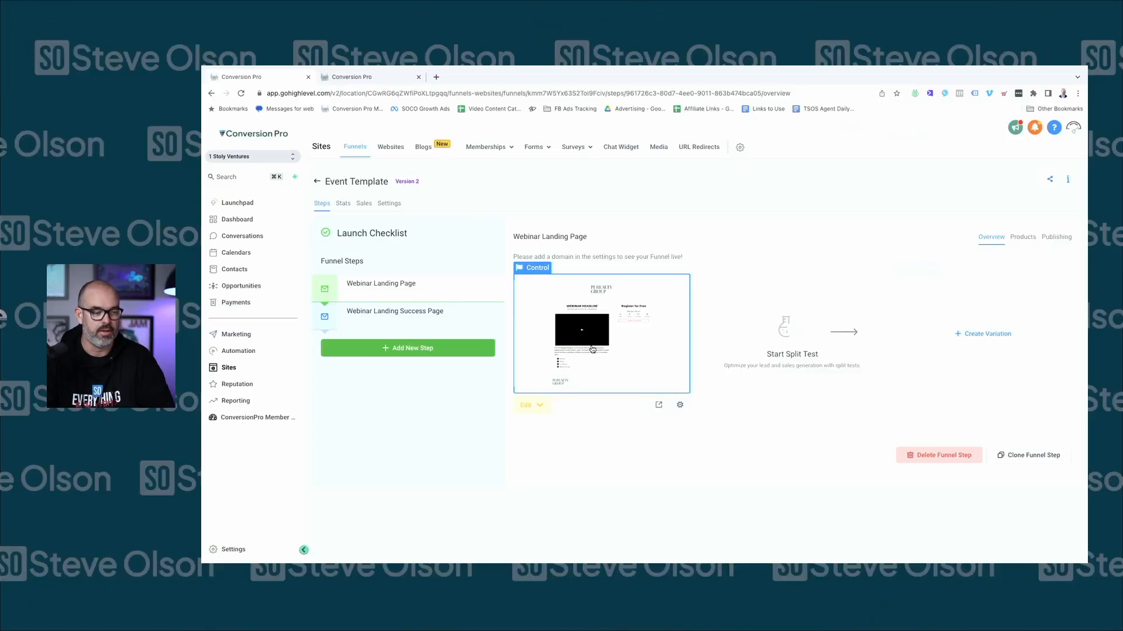
click(318, 181)
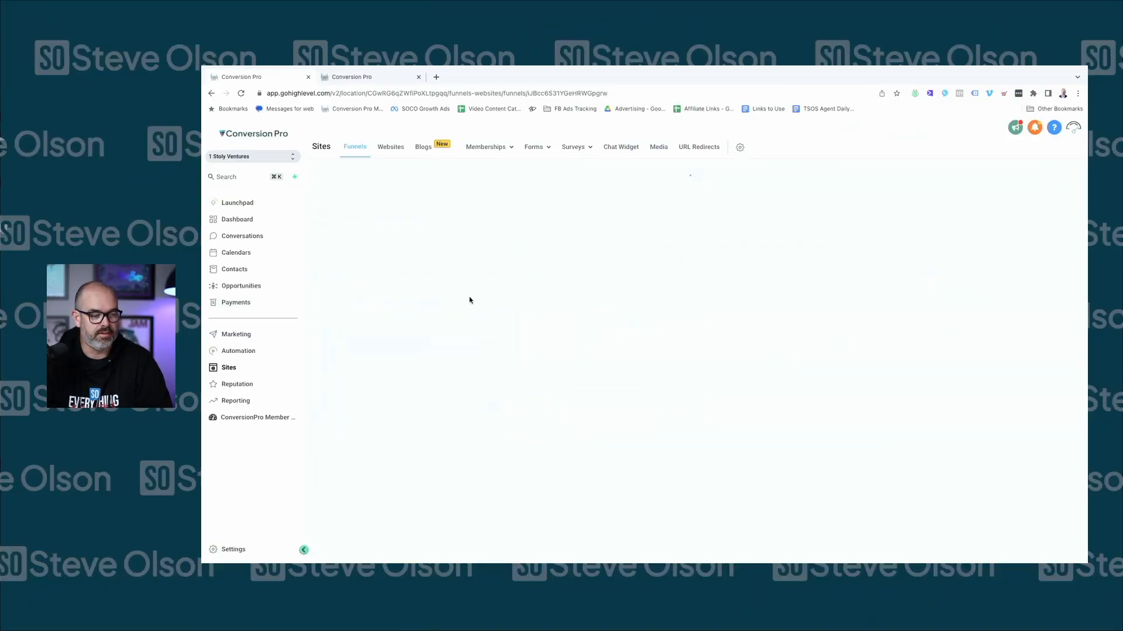
click(350, 151)
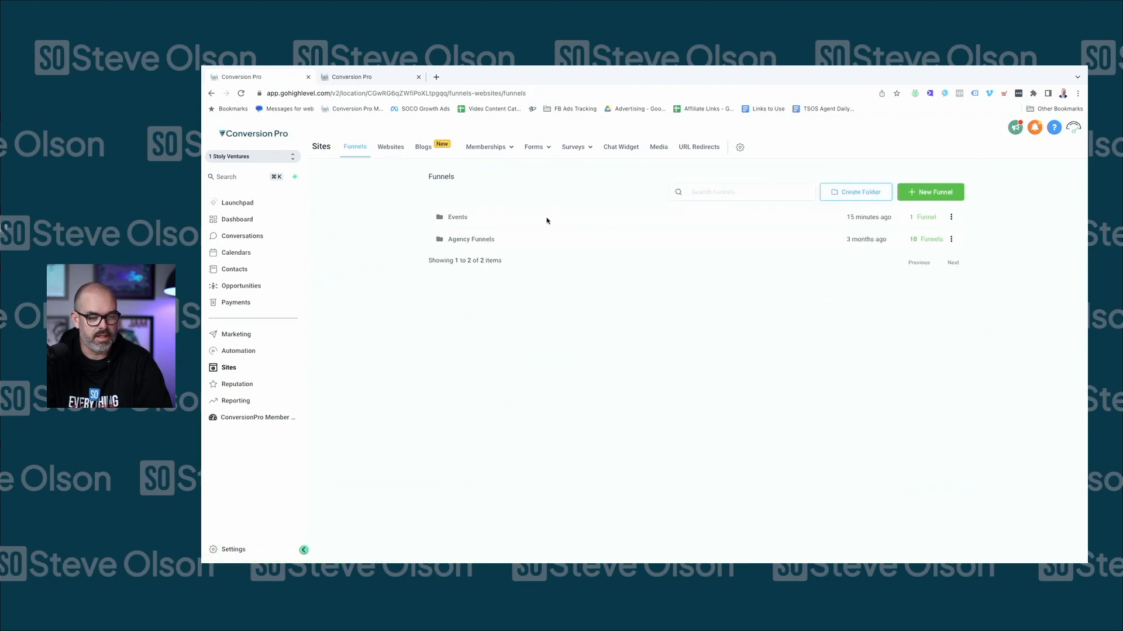
click(457, 218)
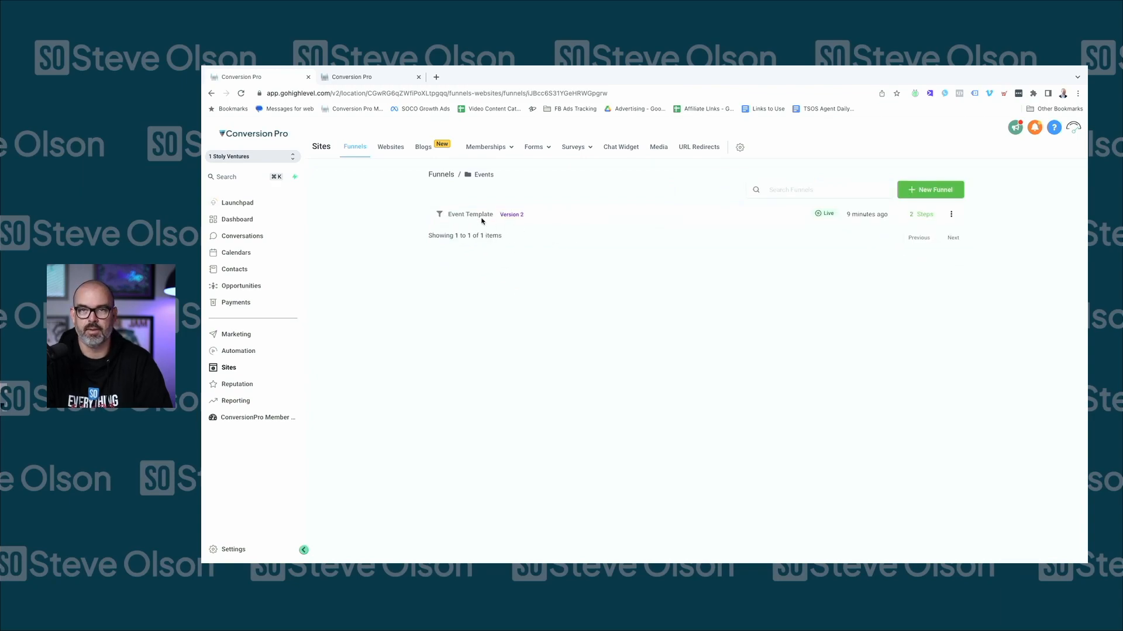
Clone Event Template under the name 'March 2023 Home seller Webinar 03252023', fixing a spacing typo
click(951, 215)
click(968, 245)
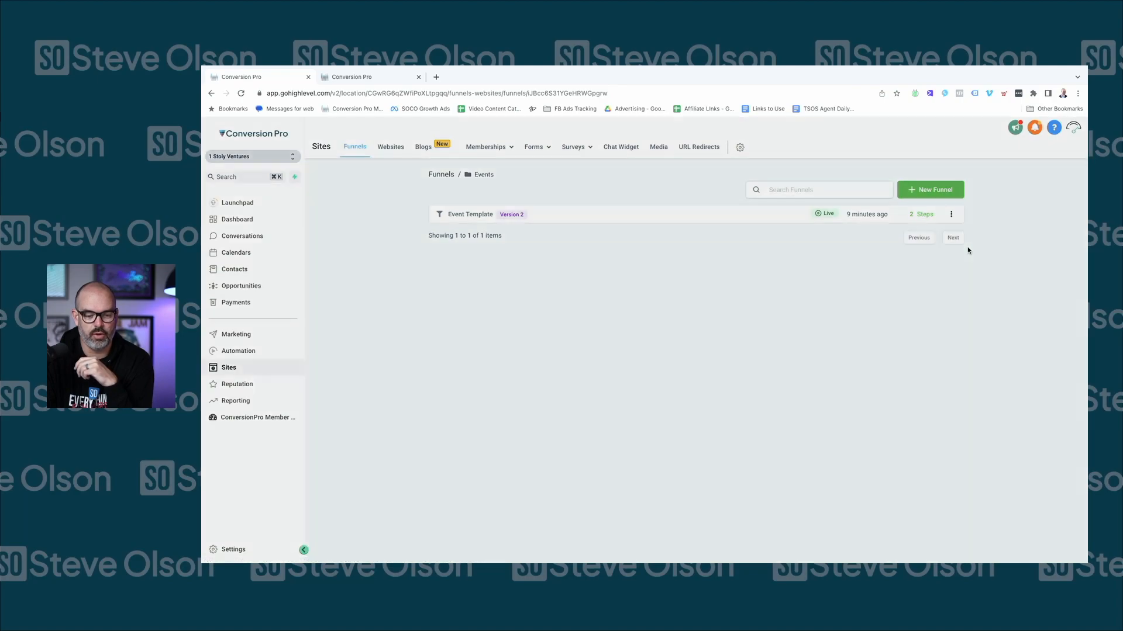
triple_click(579, 200)
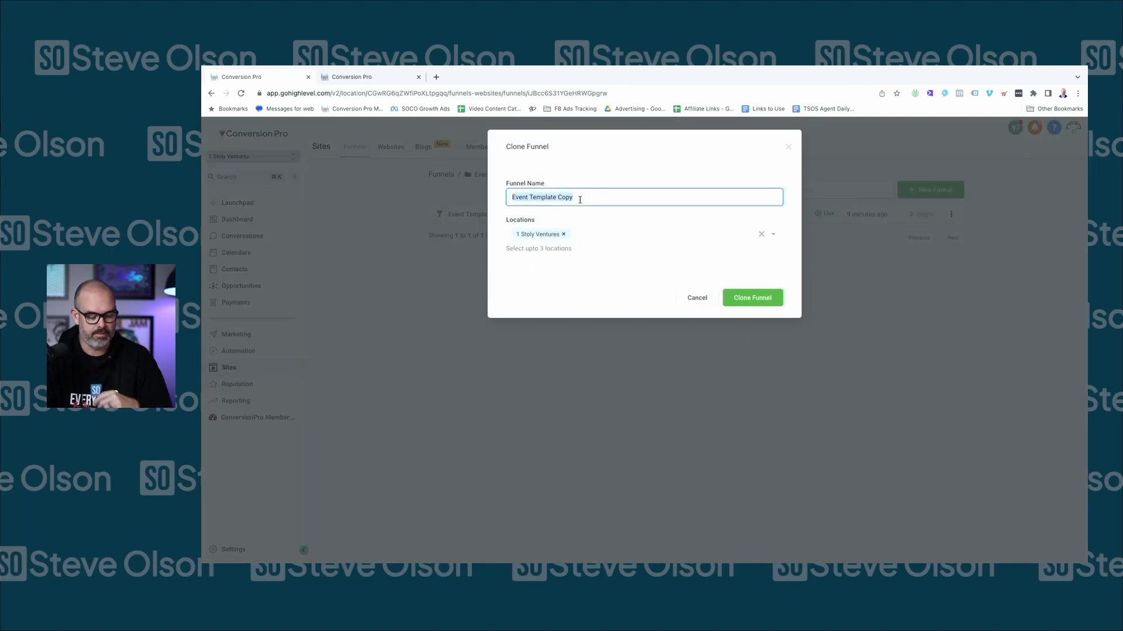
text(Mar)
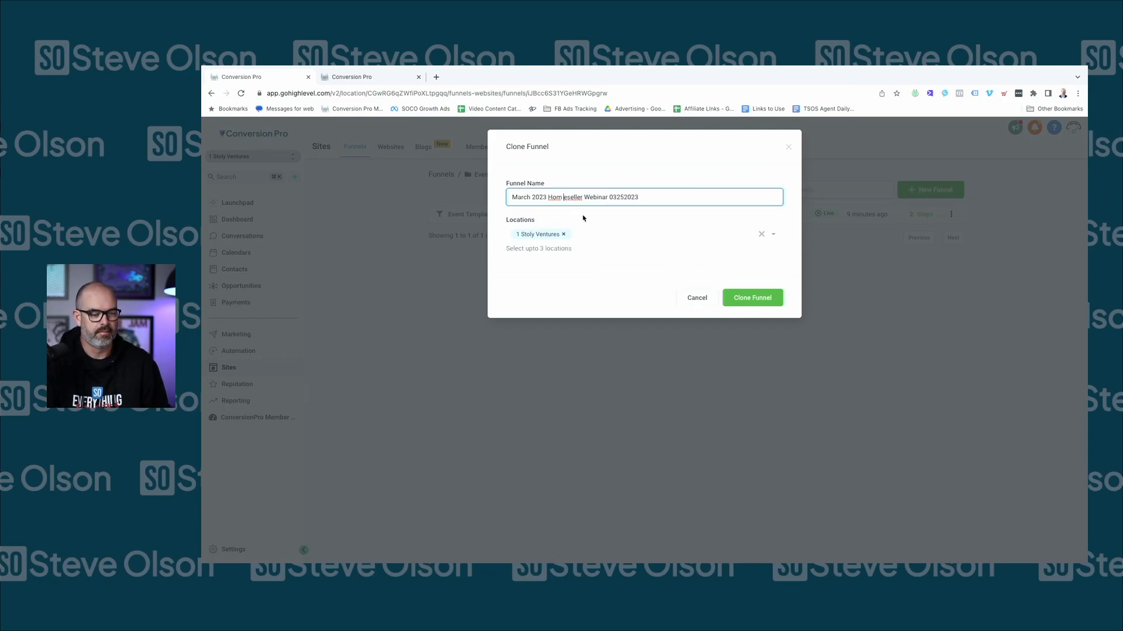
key(BackSpace)
key(Right)
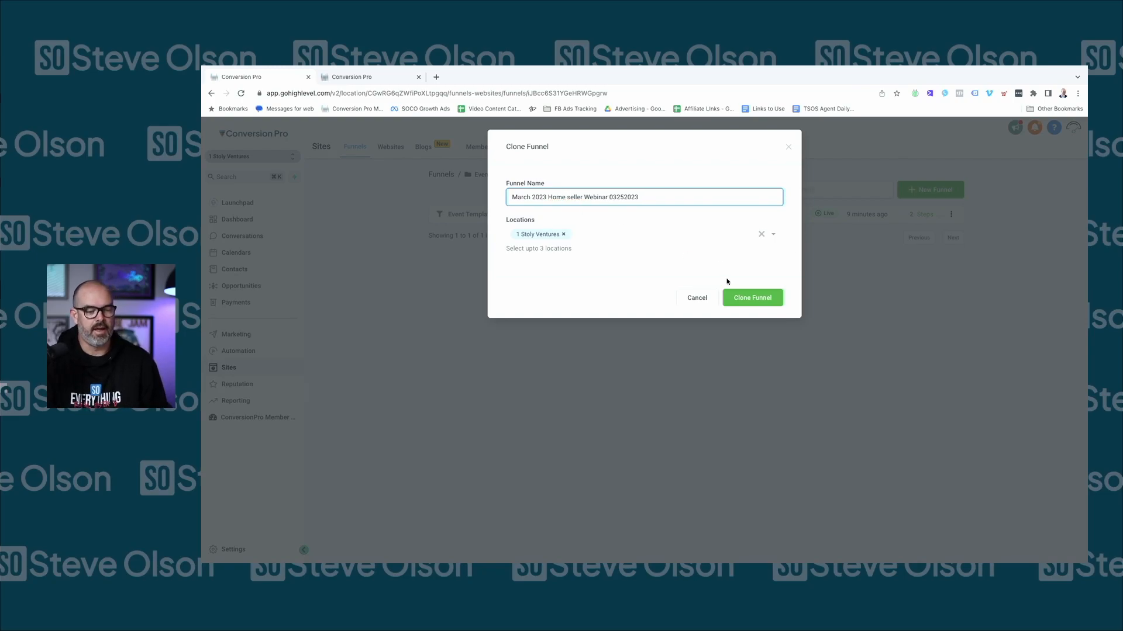
click(735, 295)
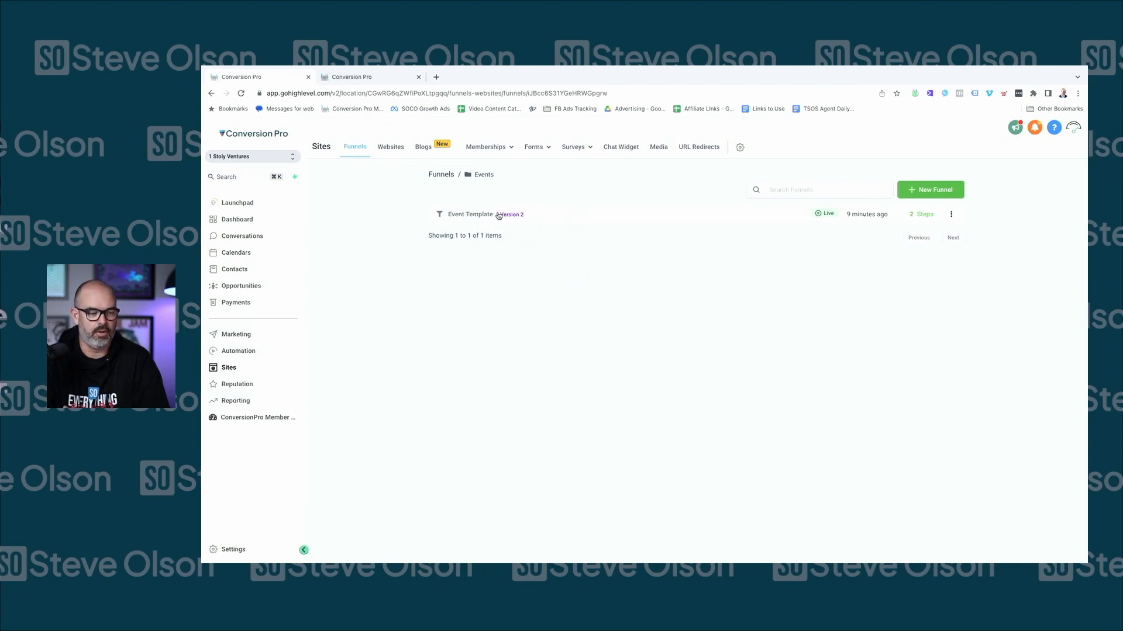
click(444, 175)
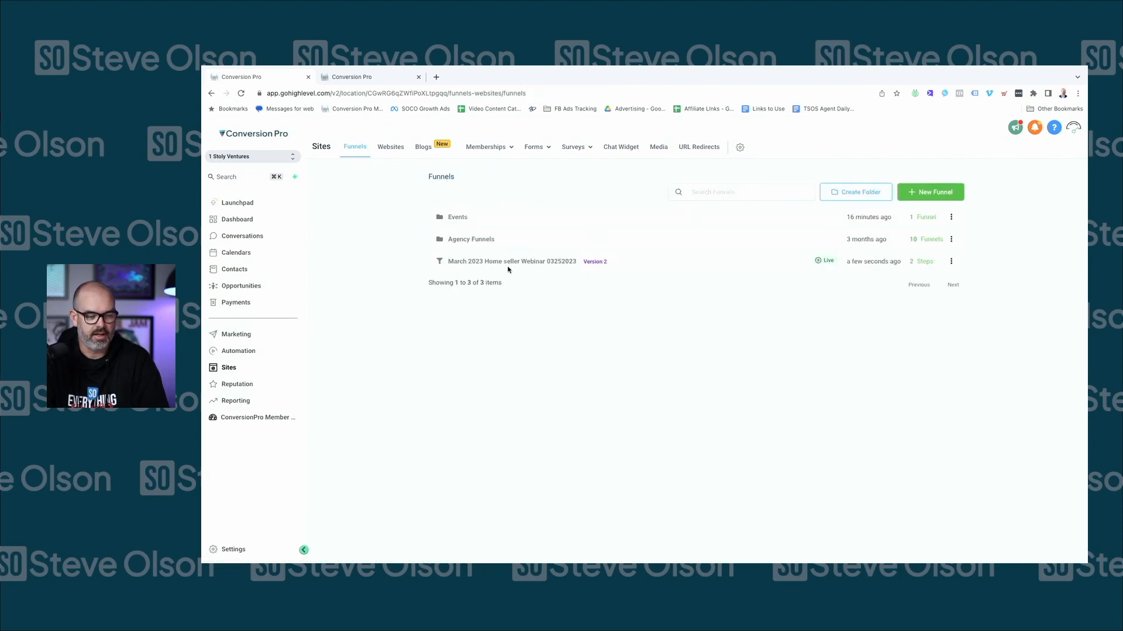
Move 'March 2023 Home seller Webinar 03252023' into the Events folder and open its steps
click(951, 262)
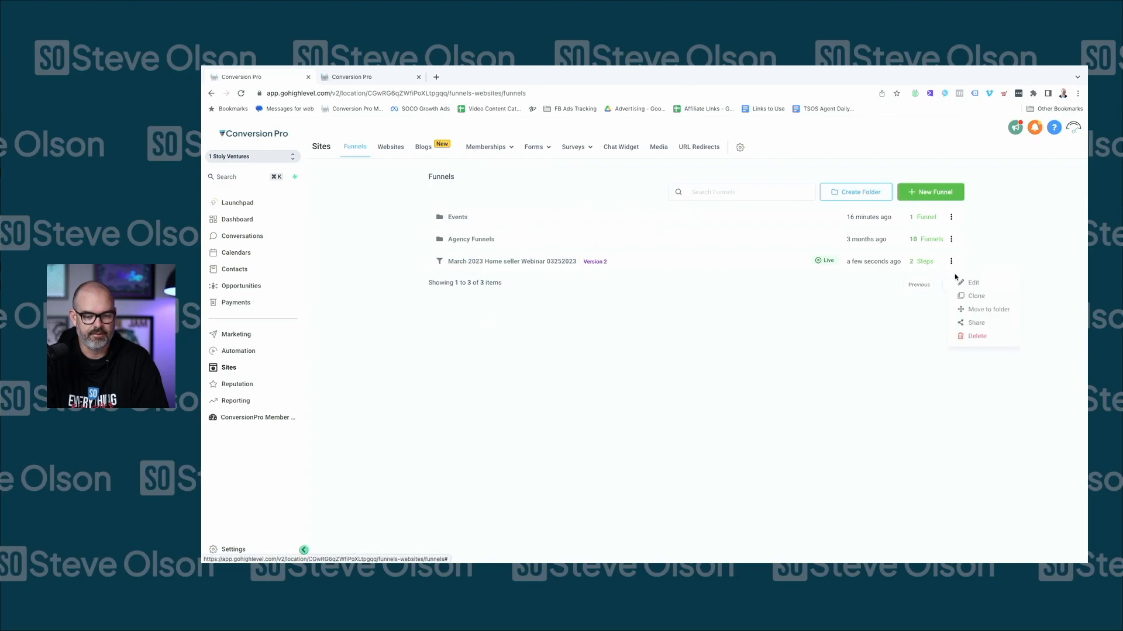
click(987, 310)
click(576, 240)
click(567, 269)
click(710, 268)
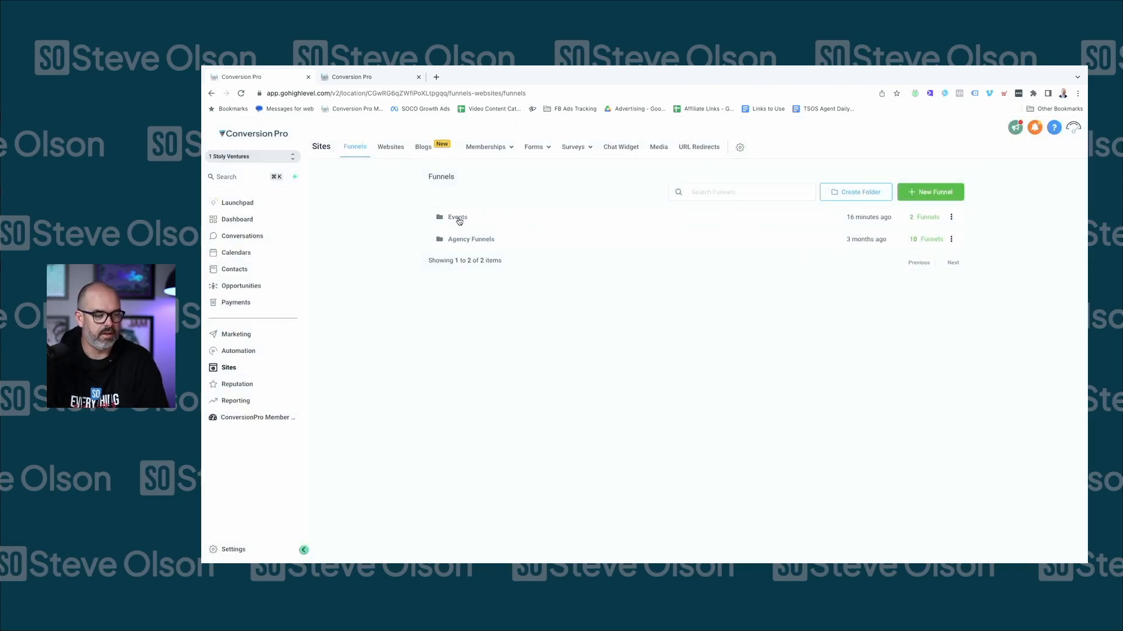
click(458, 219)
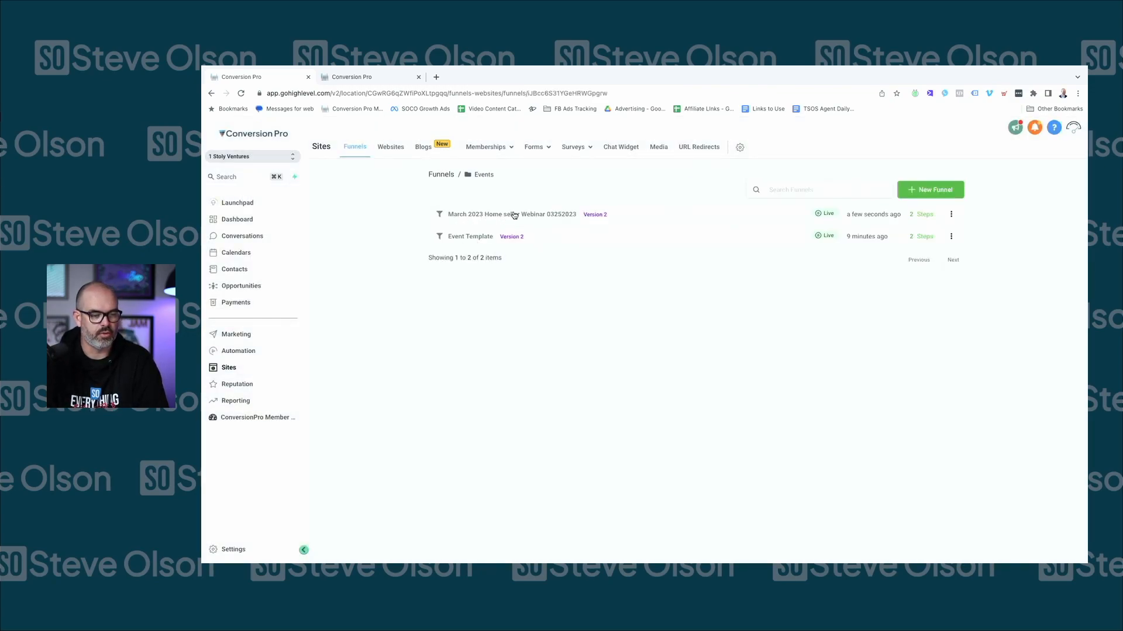
click(541, 216)
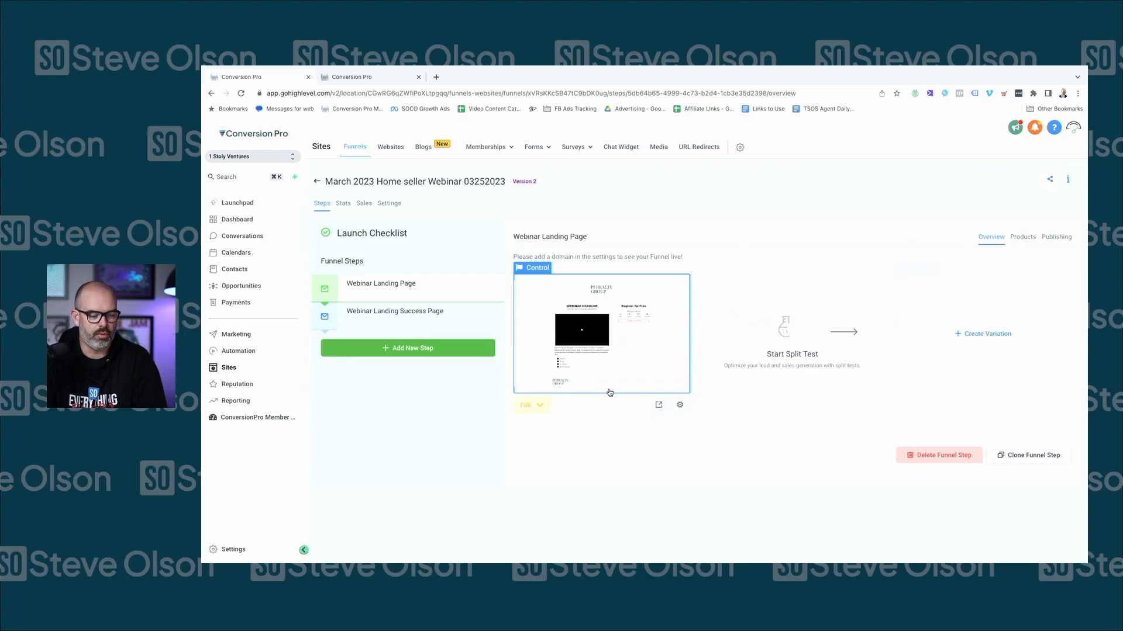
click(314, 183)
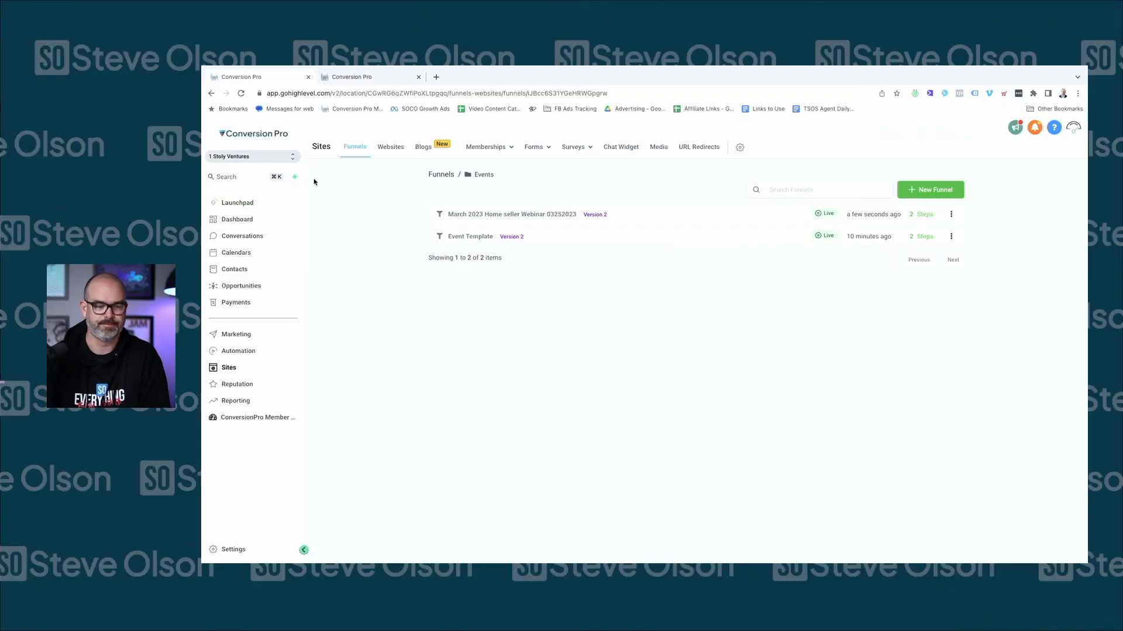
click(483, 218)
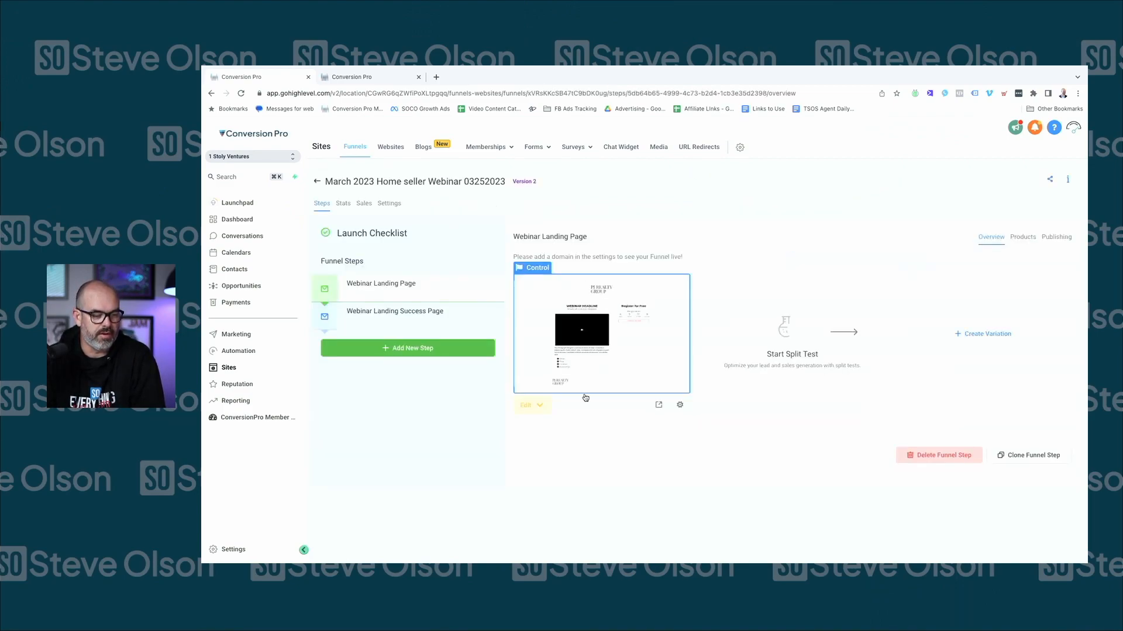
click(532, 408)
Replace the landing page headline with 'How to still sell your home for a record price in 2023'
click(552, 428)
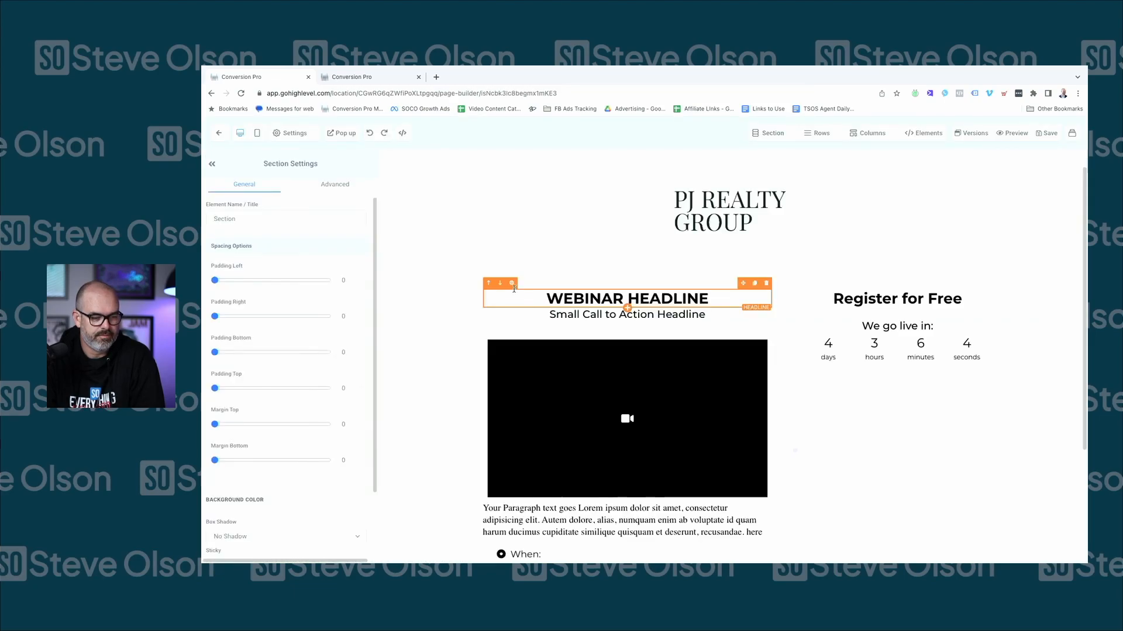
triple_click(588, 297)
text(H)
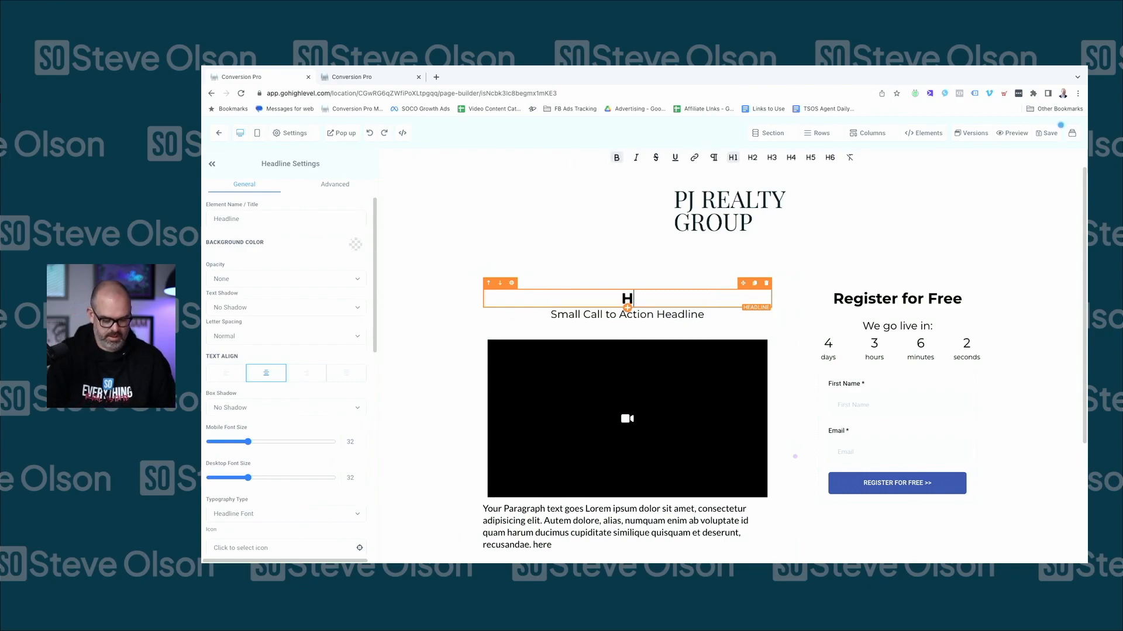
text(ow to still sell y)
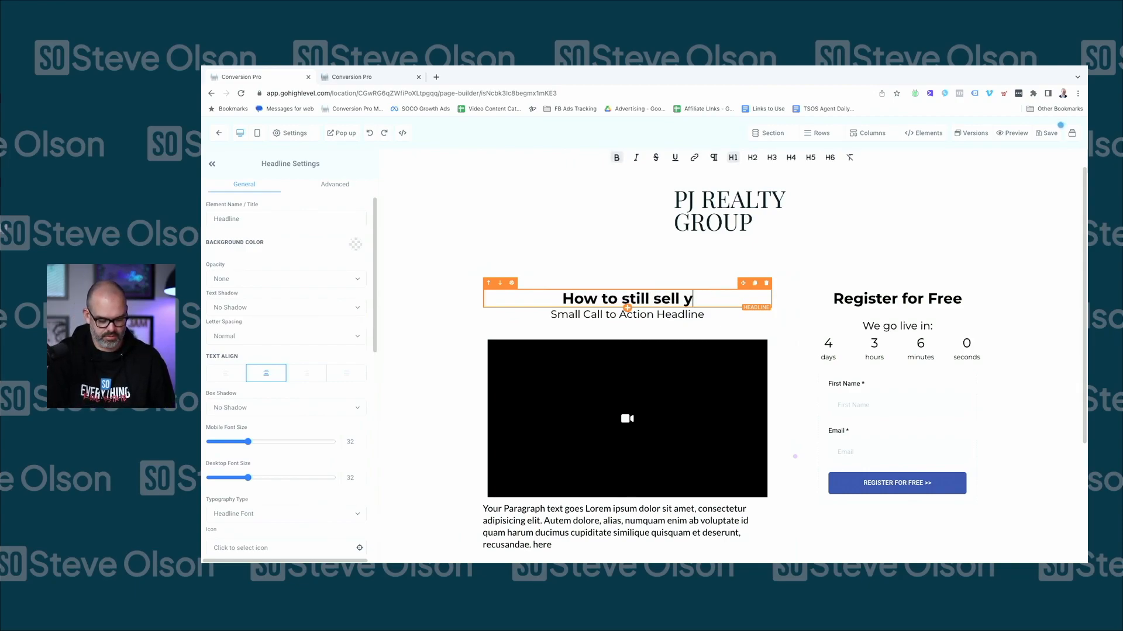
text(our home for a )
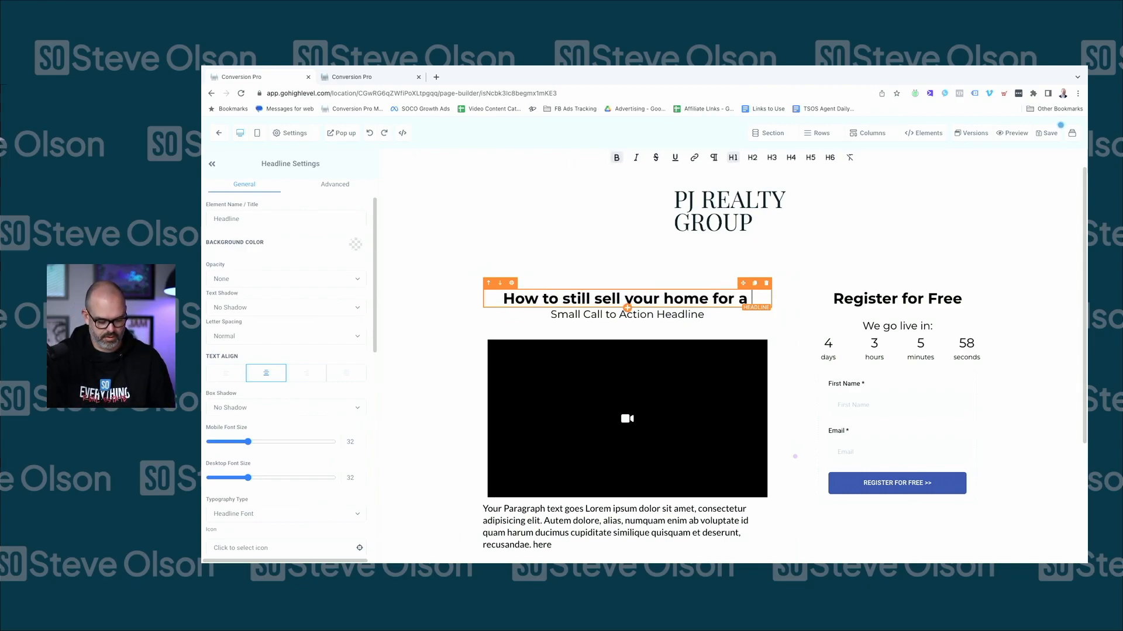
text(record price i)
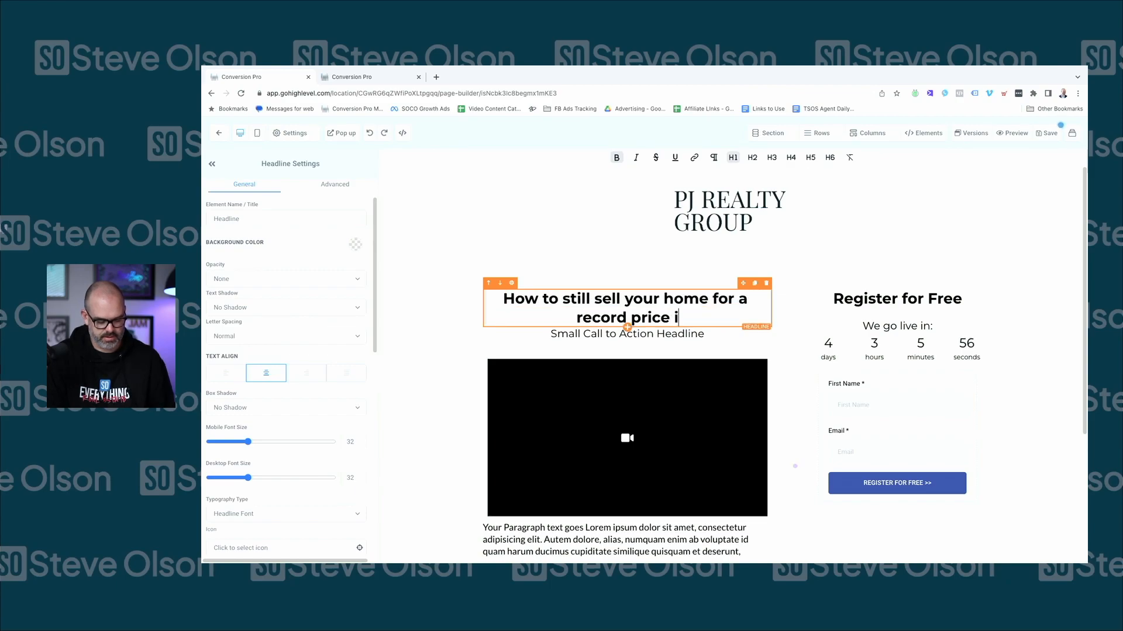
text(n 2023)
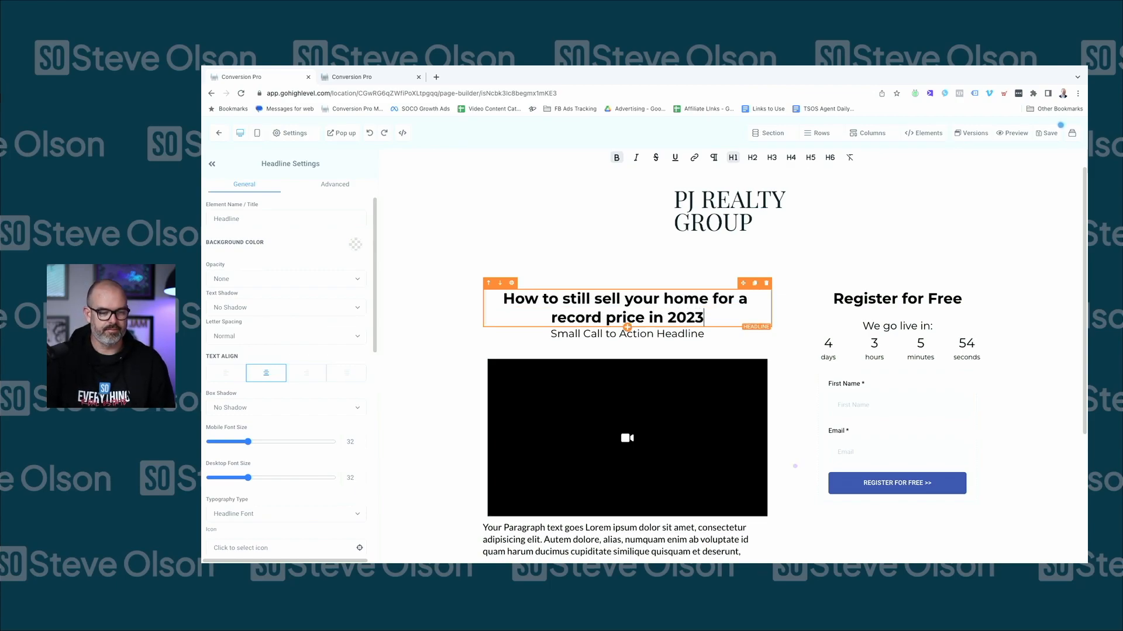
Change the sub-headline to 'Find out the 3 things most homeowners miss before selling their home'
triple_click(595, 333)
text(Find out the 3 )
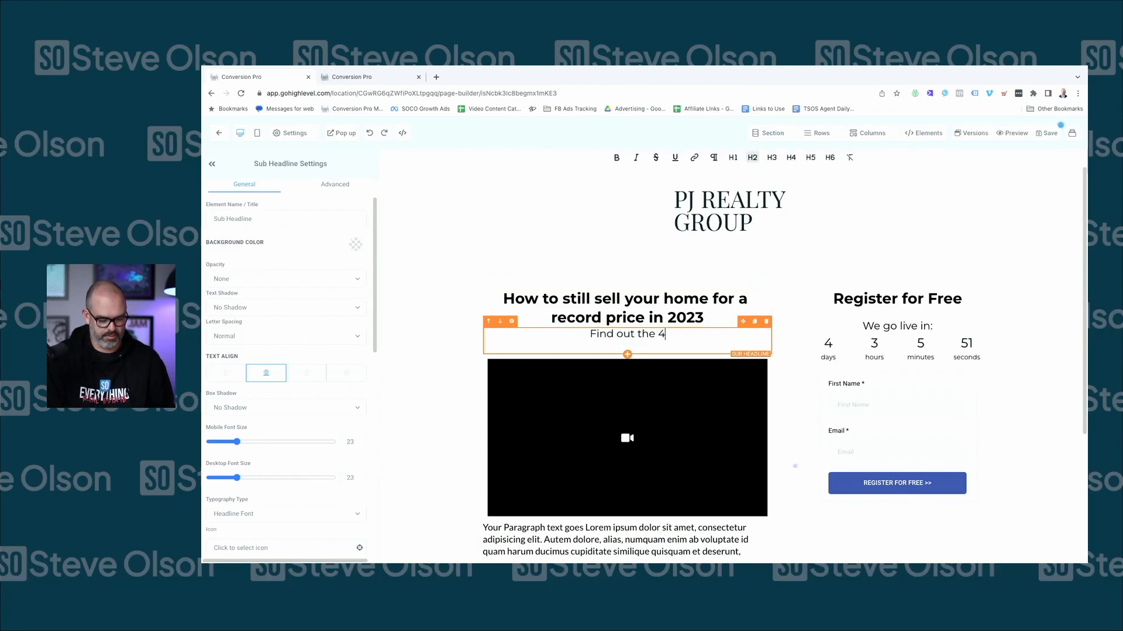
text(things most homeowners miss beforw selling their home)
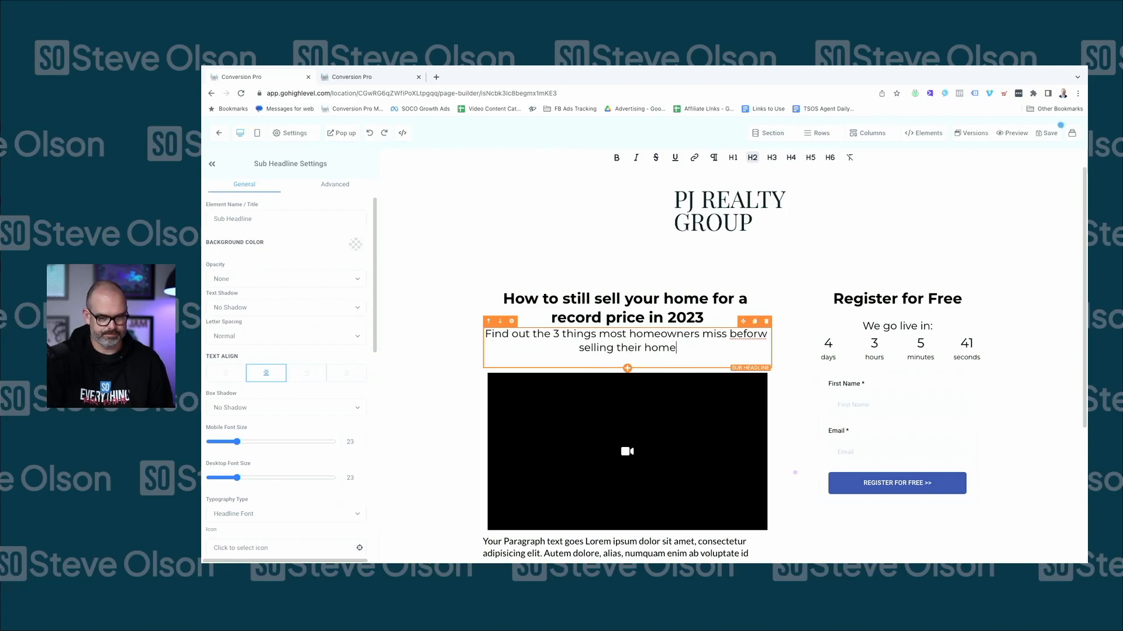
double_click(731, 335)
text(before)
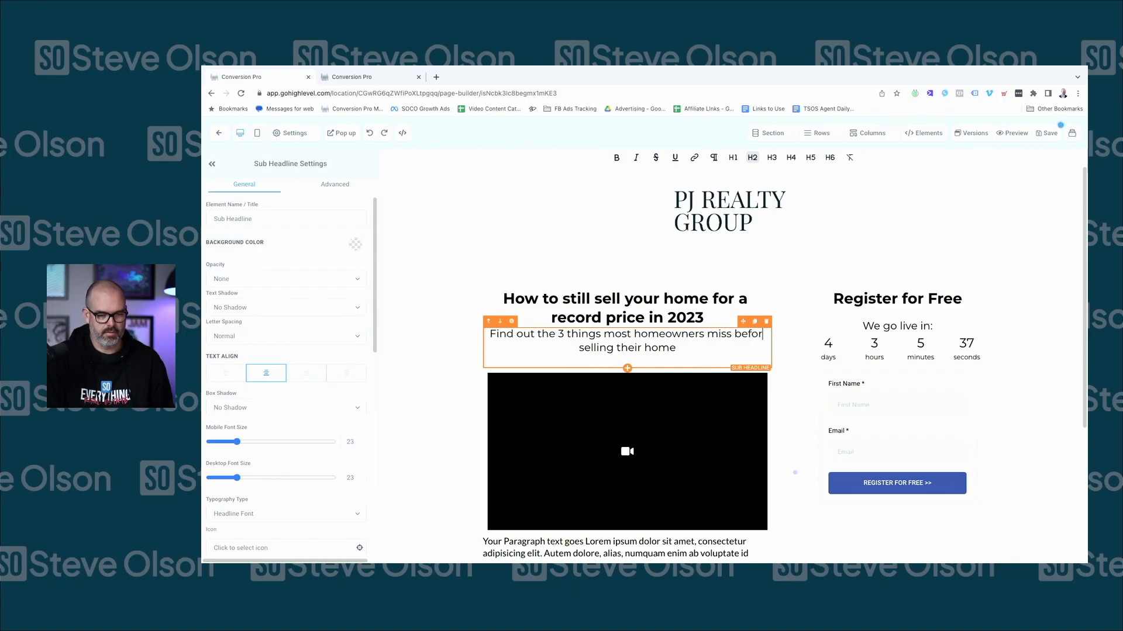
scroll(651, 392, down, 3)
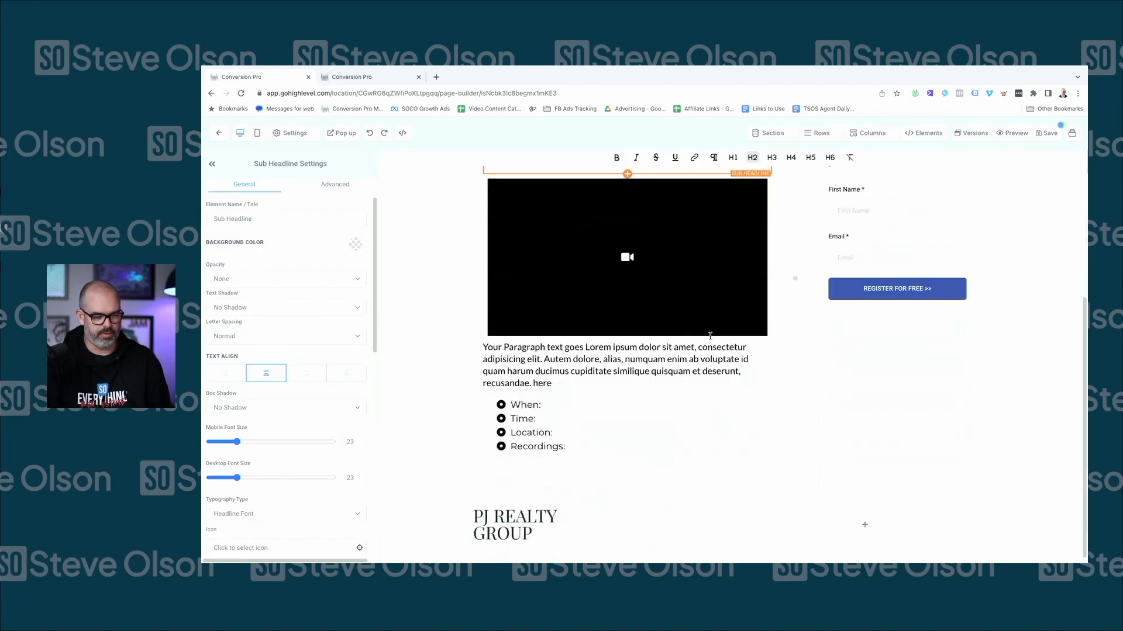
Begin editing the When/Time/Location/Recordings bullet list below the video
click(586, 401)
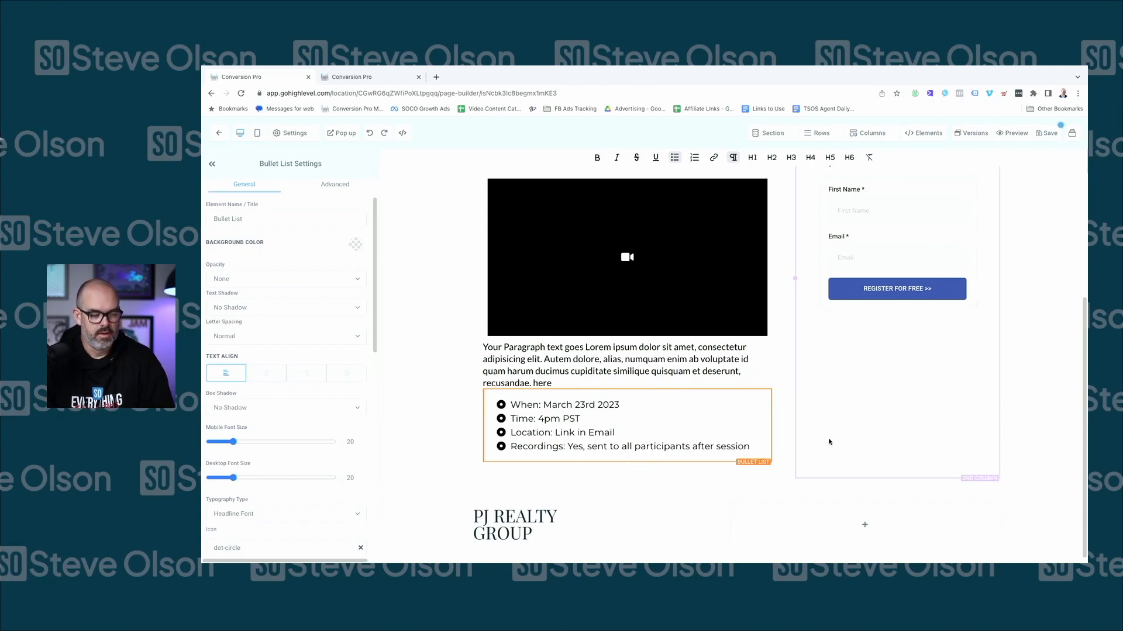
Finish editing the event details list and save the page
click(826, 438)
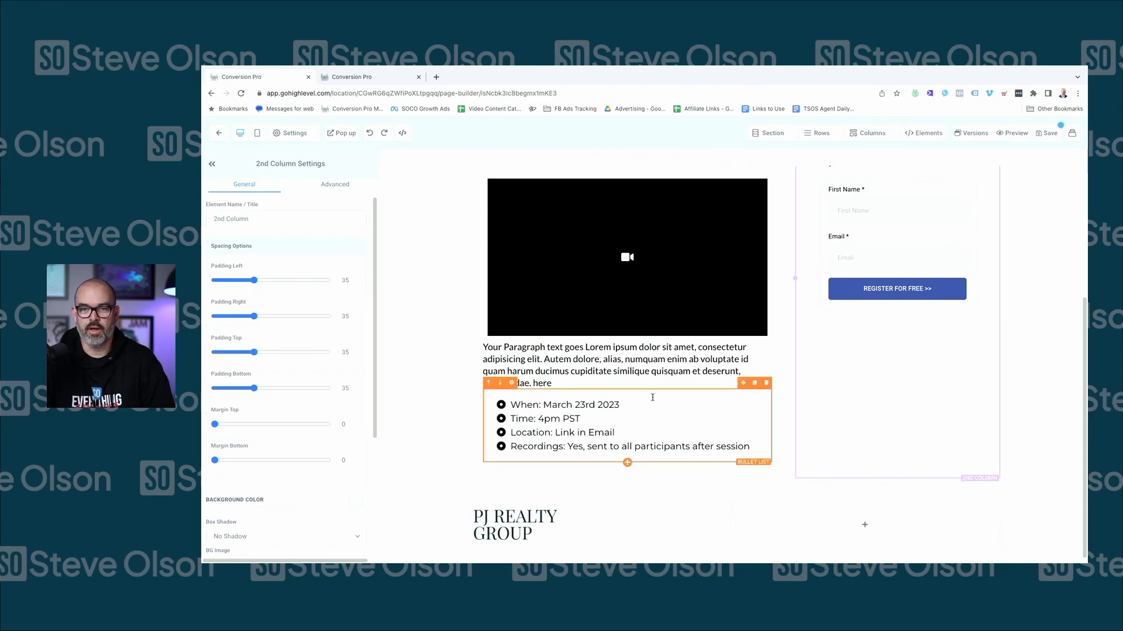
scroll(587, 356, up, 3)
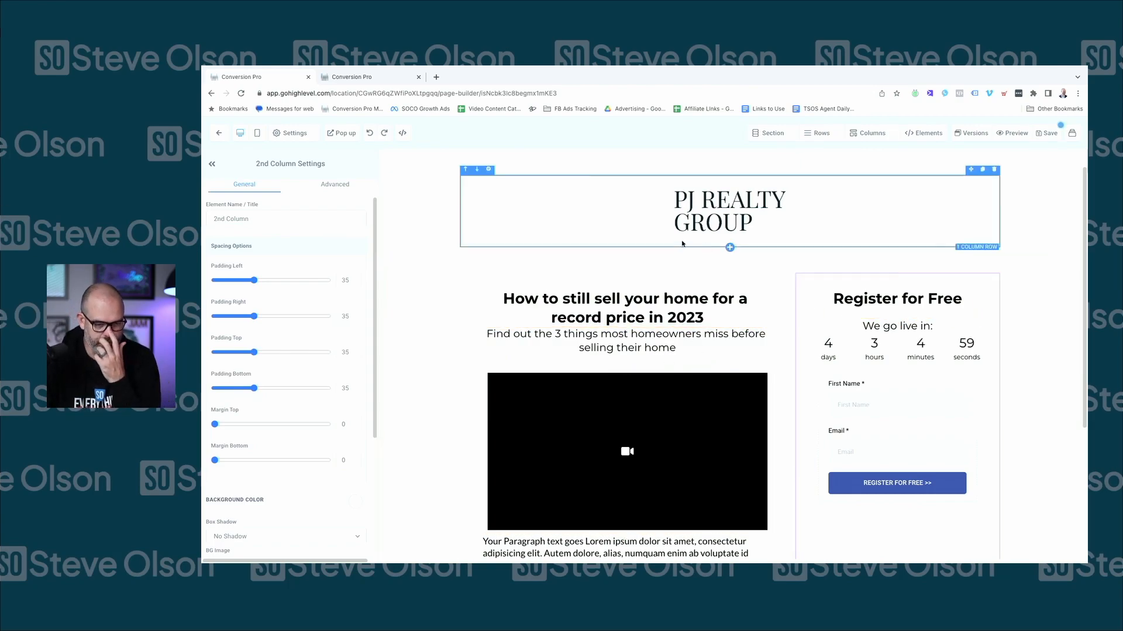
click(1046, 133)
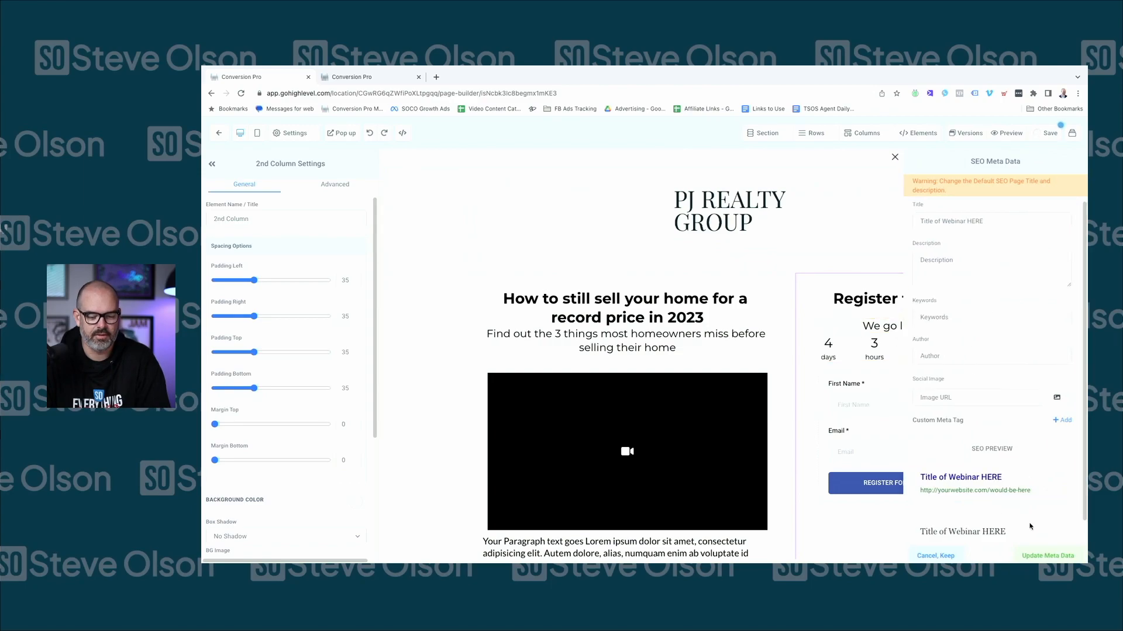
Paste the headline into the SEO Meta Data title and update the meta data
triple_click(953, 220)
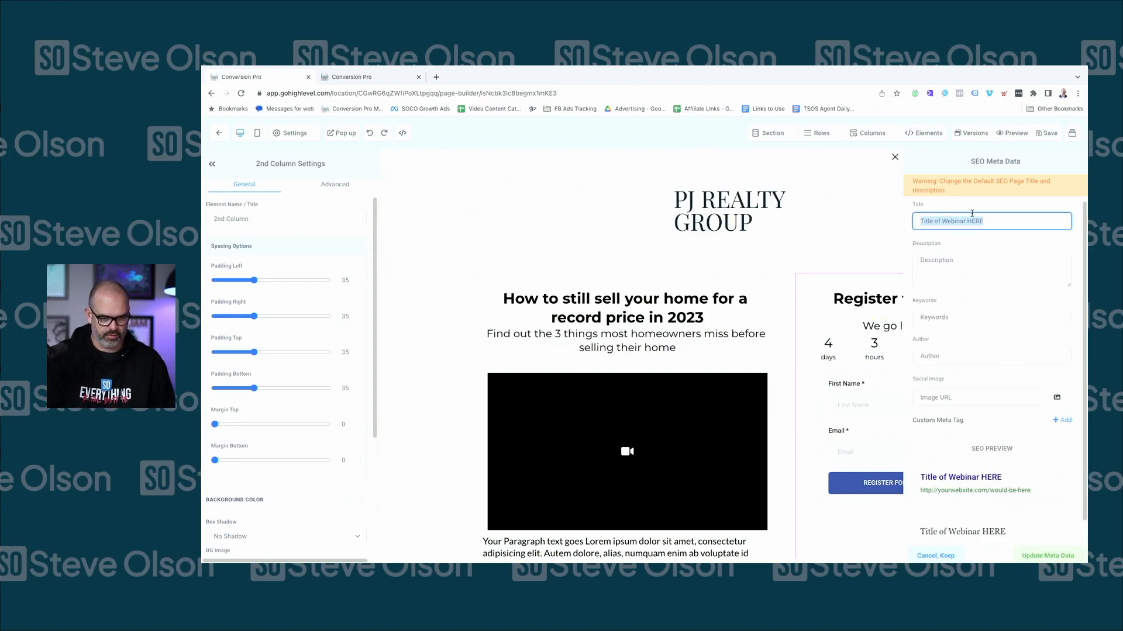
click(626, 305)
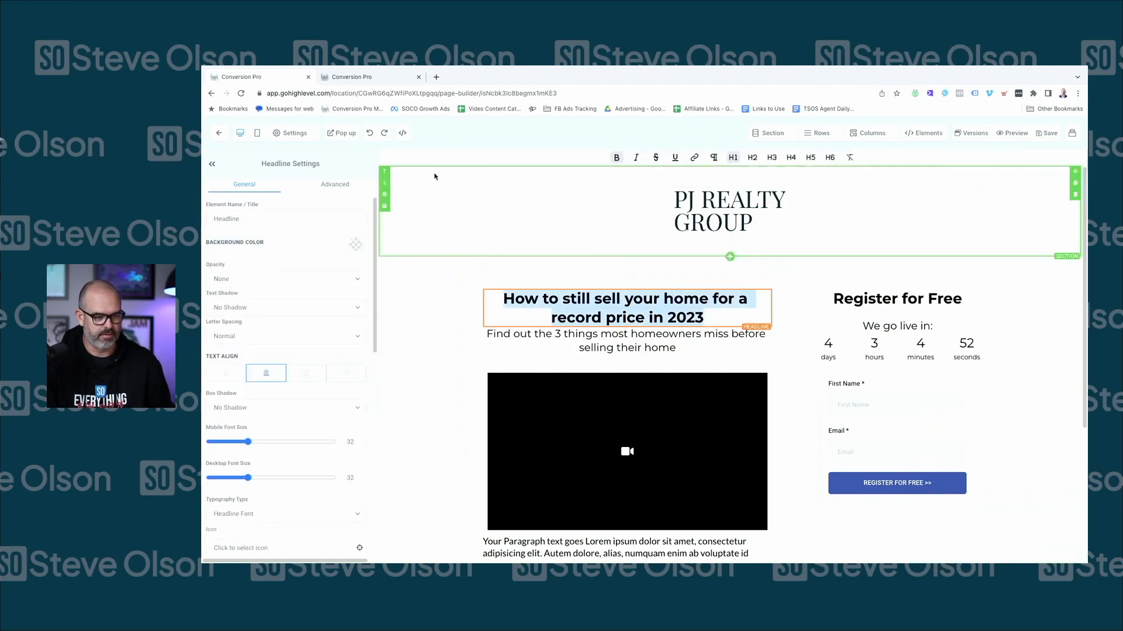
click(292, 132)
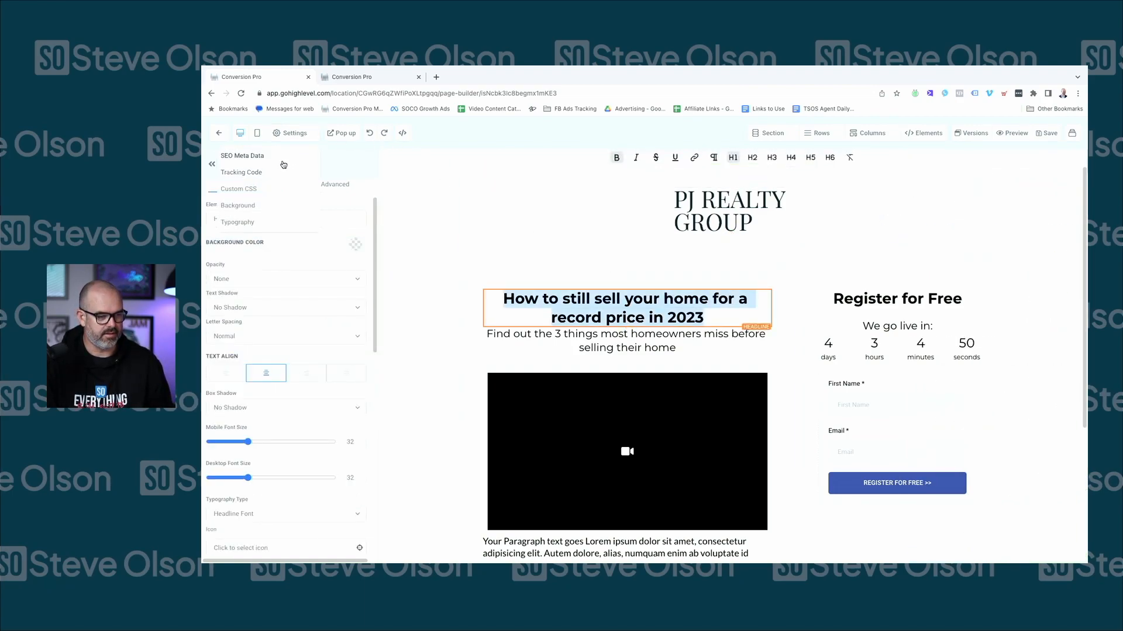
click(282, 165)
click(988, 221)
text(How to still sell your home for a record price in 2023)
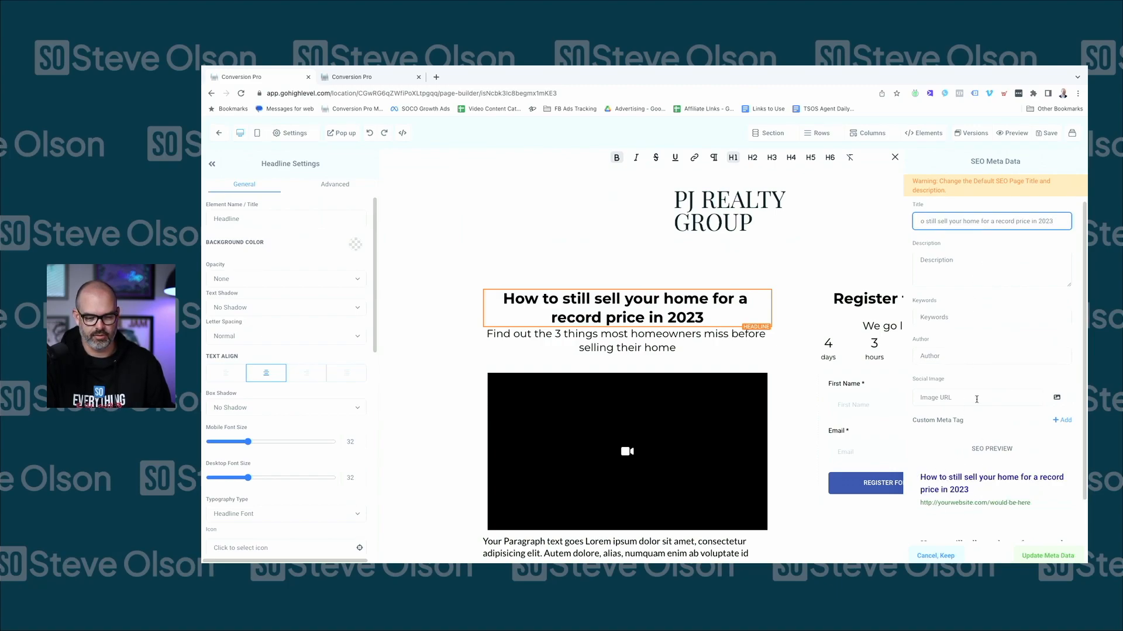
click(1046, 556)
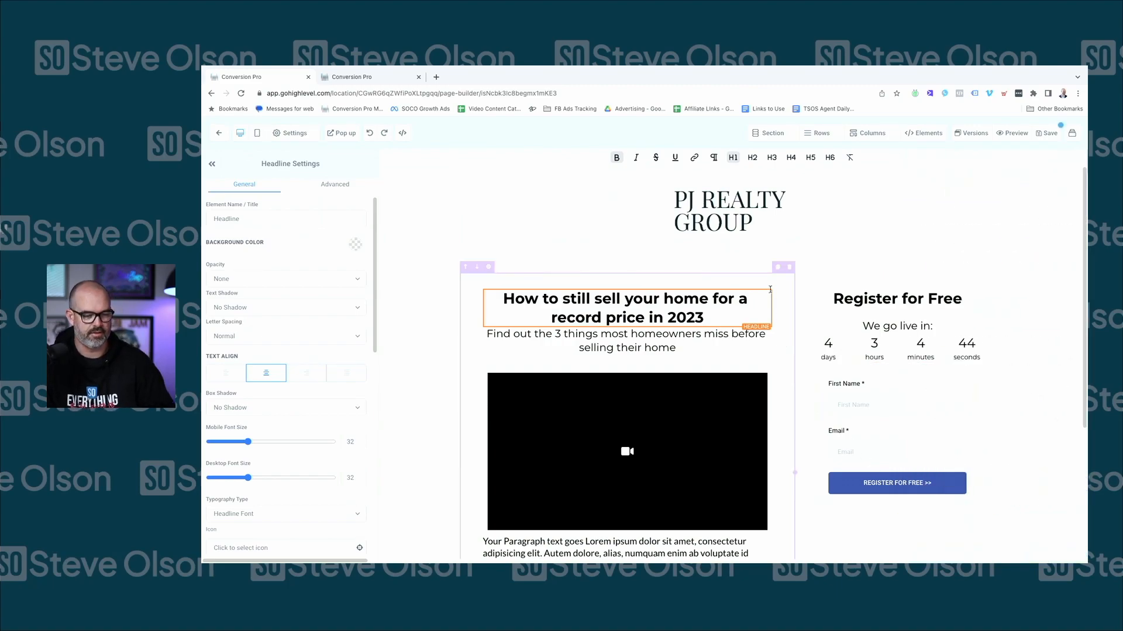
Select the page video and switch its source to Hosted Video, briefly browsing the media library
scroll(623, 295, down, 1)
click(589, 389)
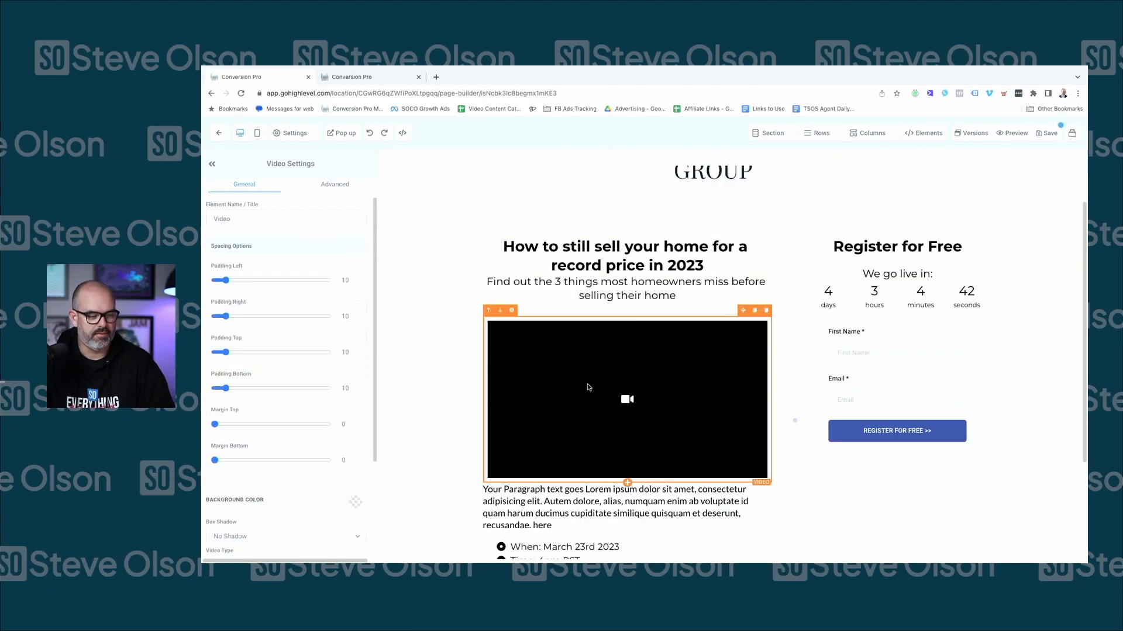
scroll(261, 380, down, 5)
scroll(269, 409, down, 1)
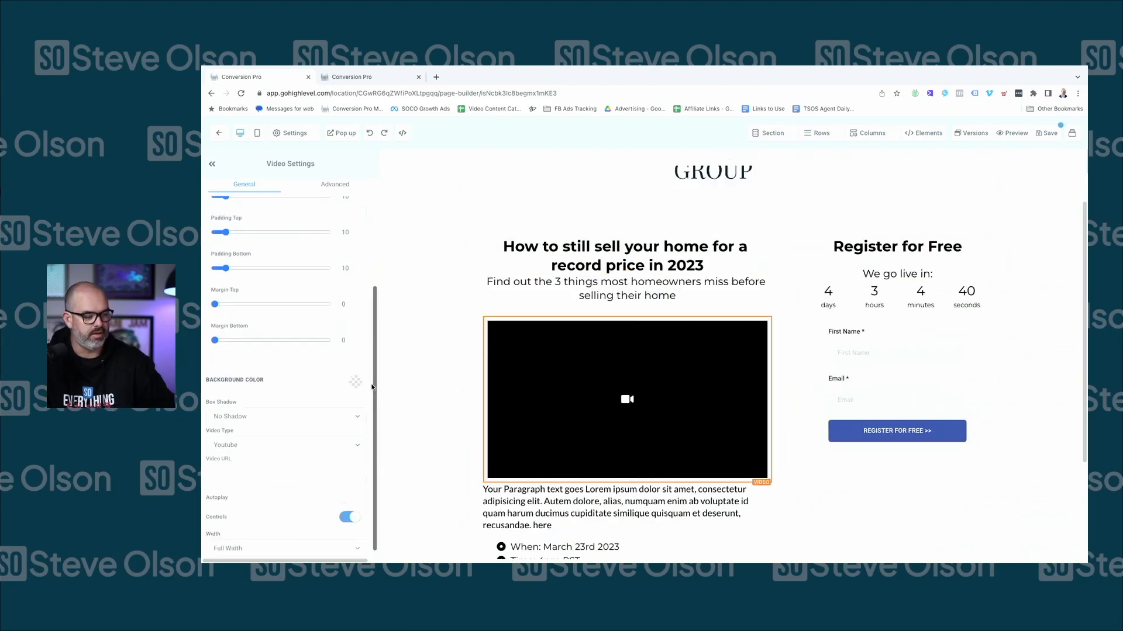
click(253, 449)
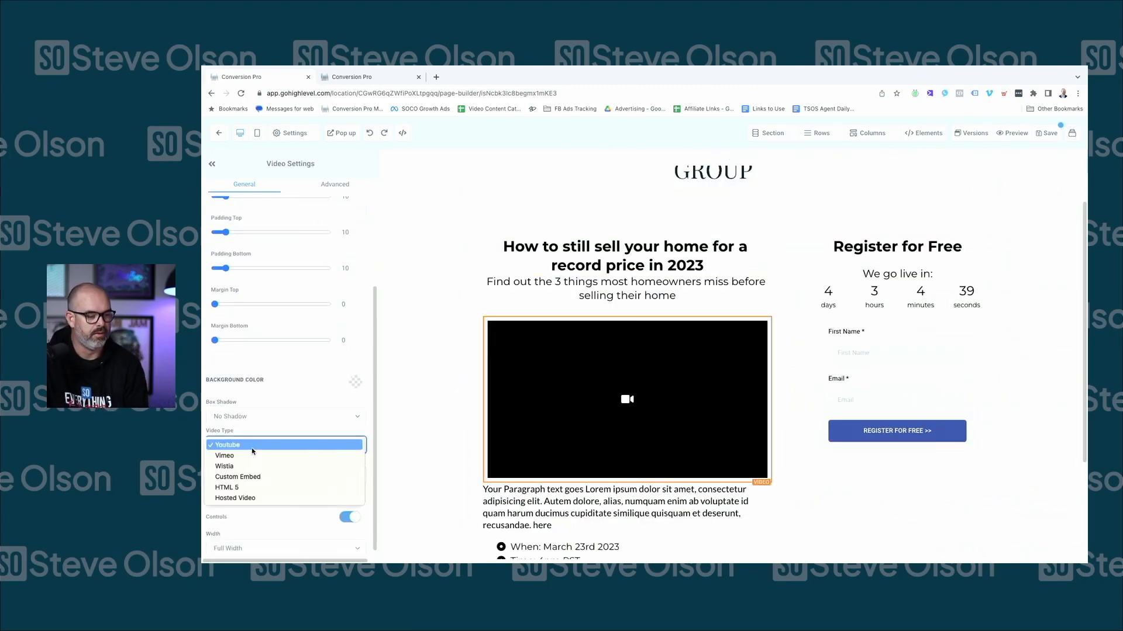
click(248, 498)
click(282, 478)
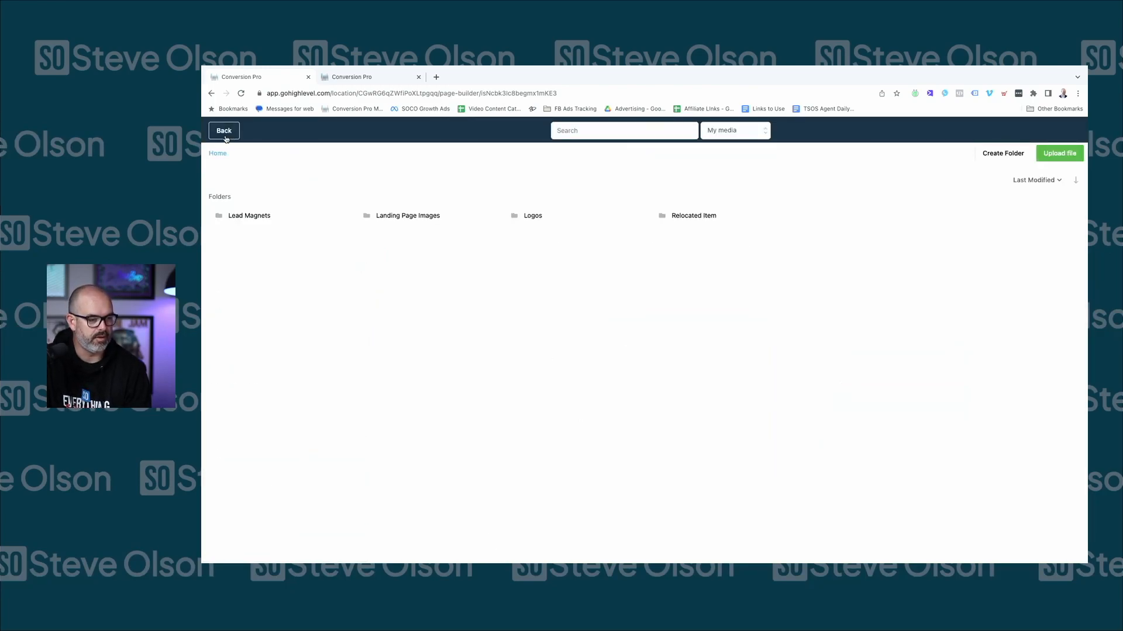
click(225, 138)
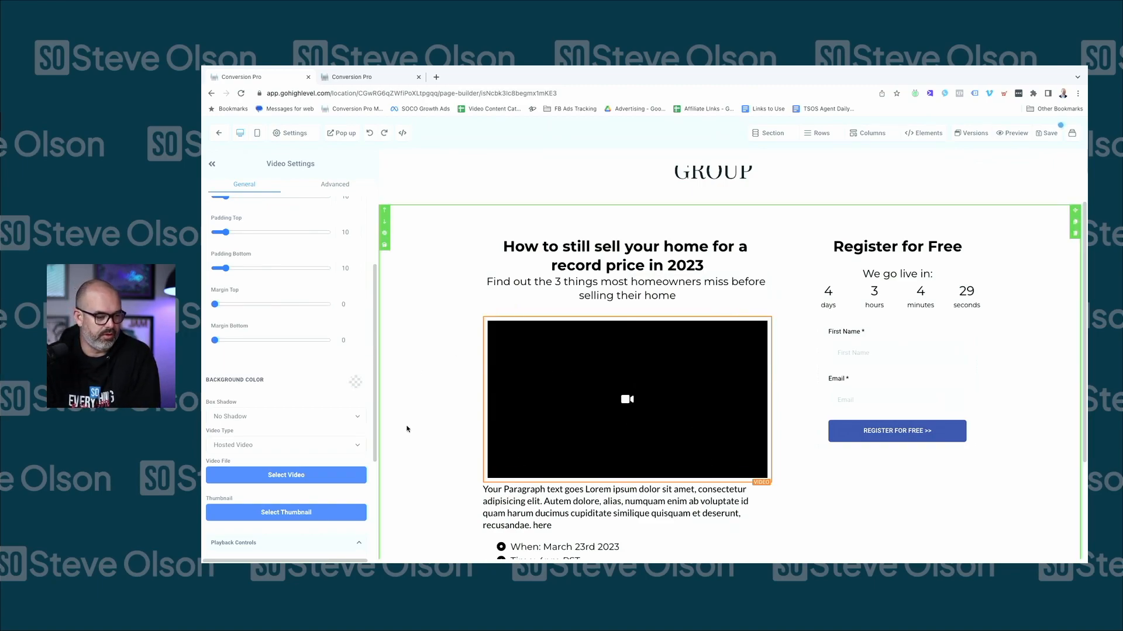
scroll(683, 319, down, 1)
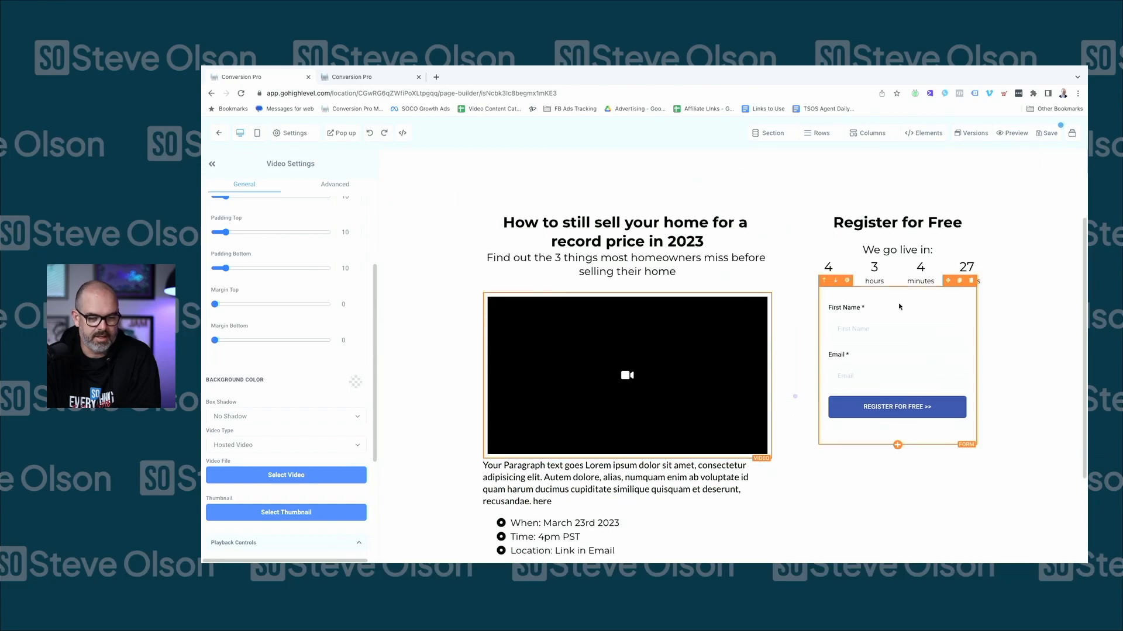
Save the landing page edits and return to the Webinar Landing Page step overview
click(906, 343)
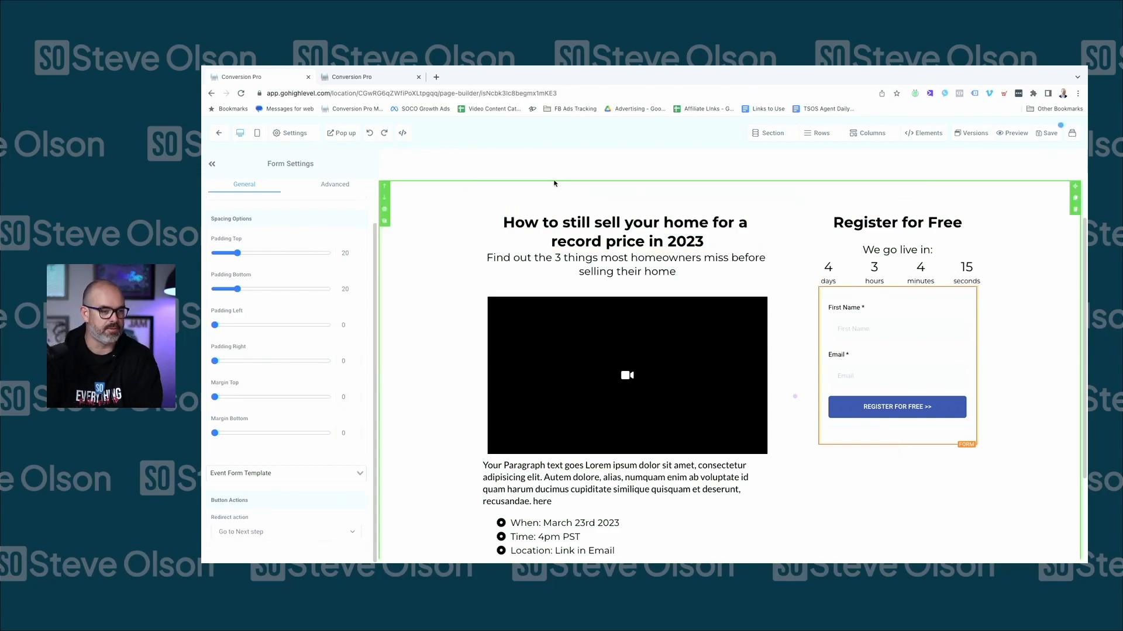
click(218, 134)
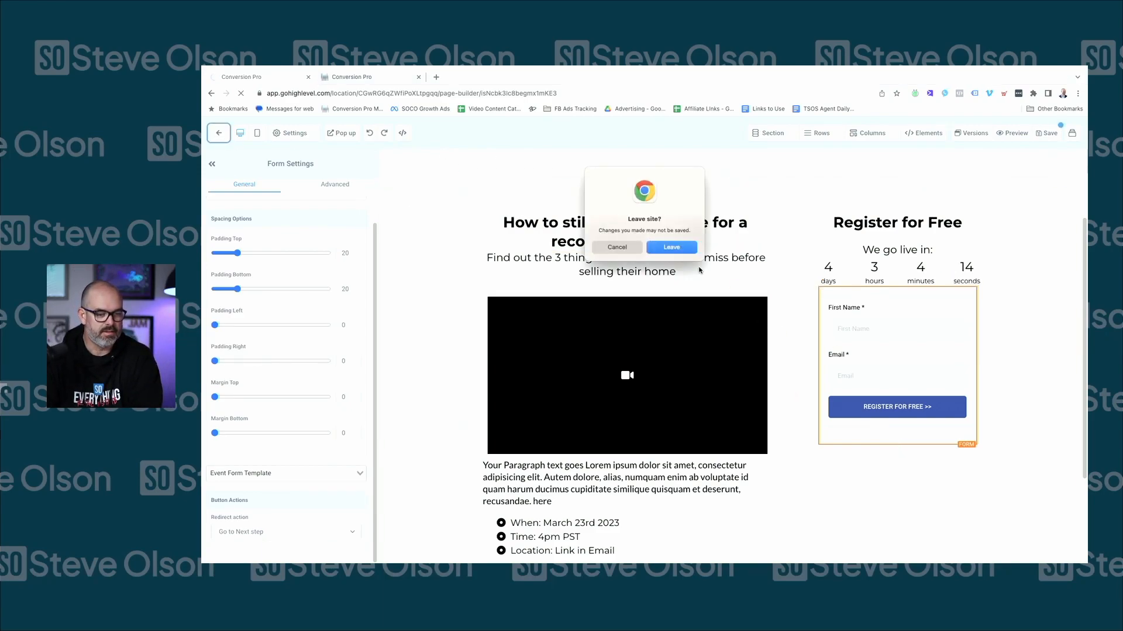
click(616, 247)
click(1050, 134)
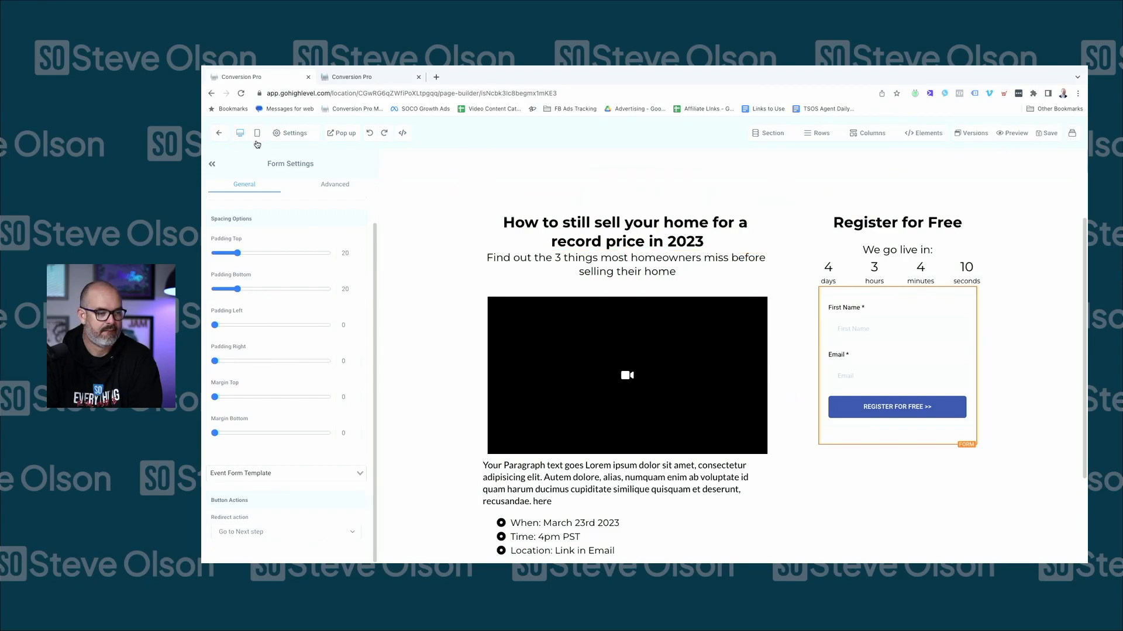
click(221, 136)
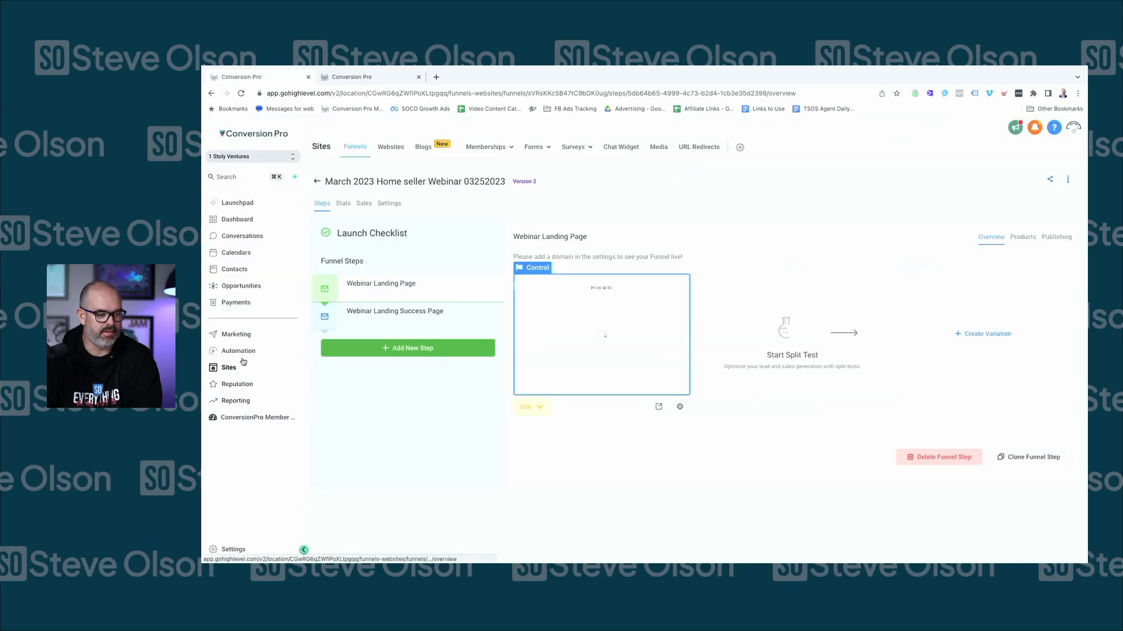
Duplicate the Events folder's Event Form Template as 'March 23rd Home seller event'
mouse_move(549, 153)
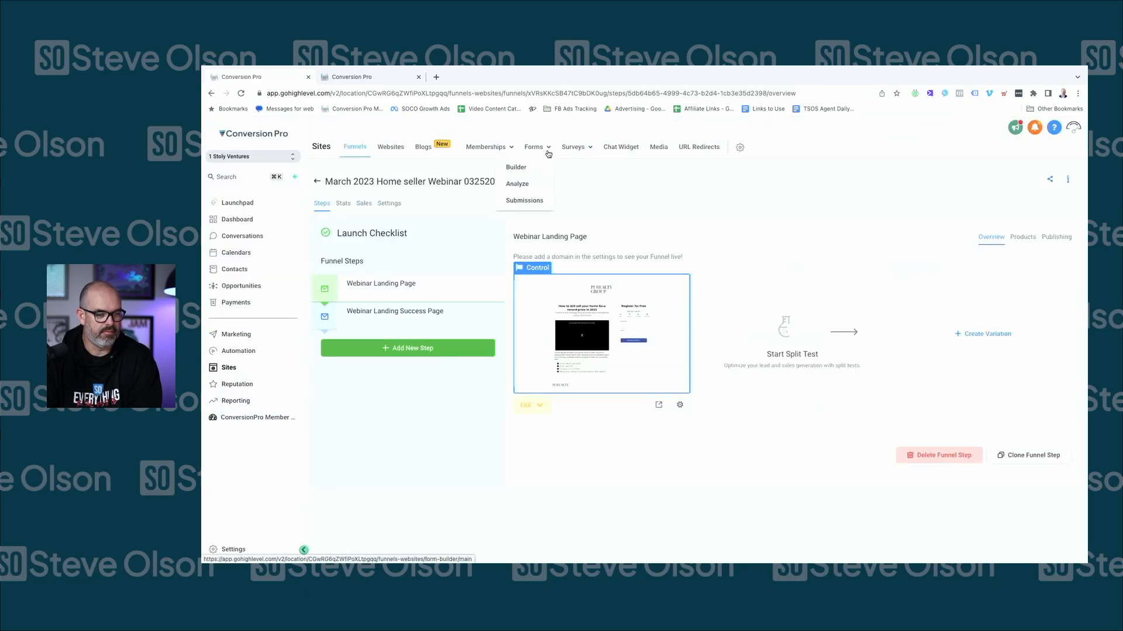
click(517, 168)
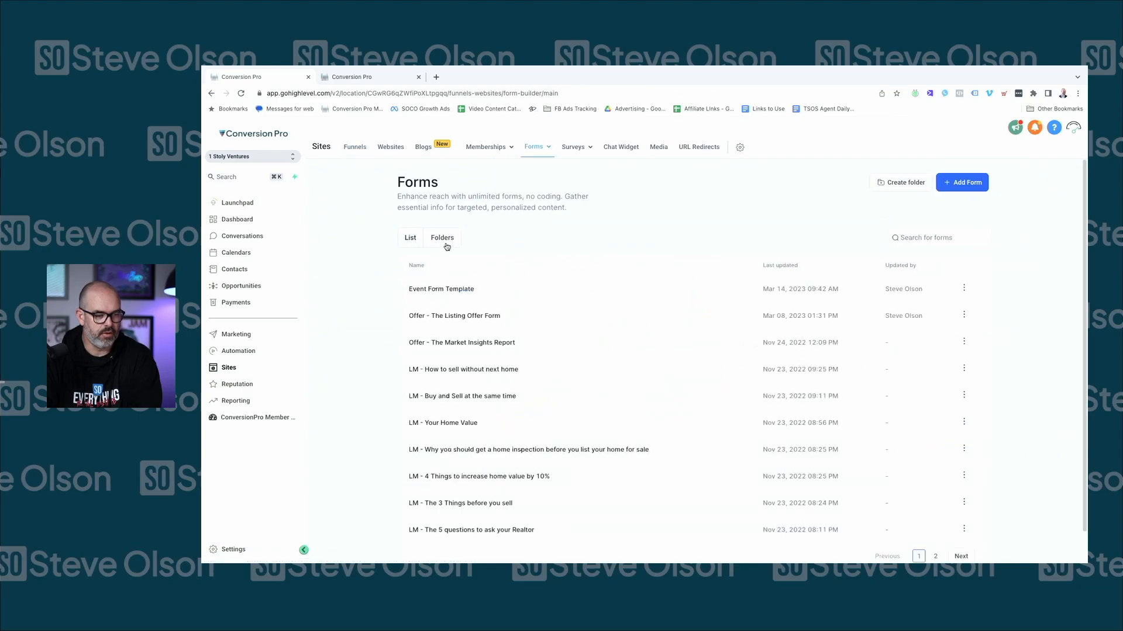
click(432, 298)
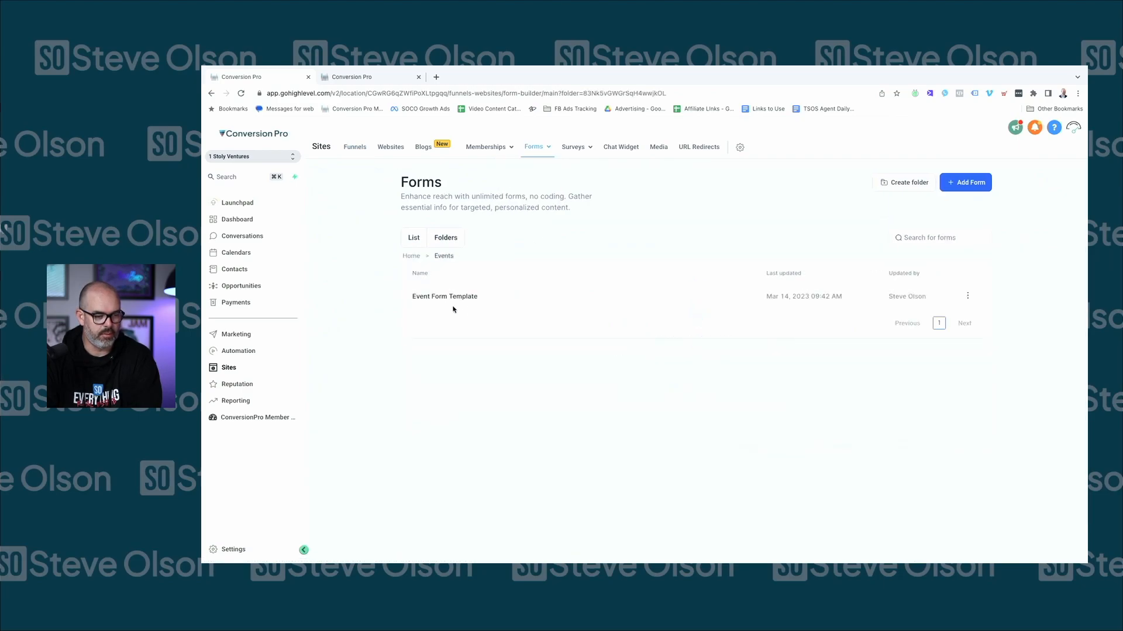
click(968, 297)
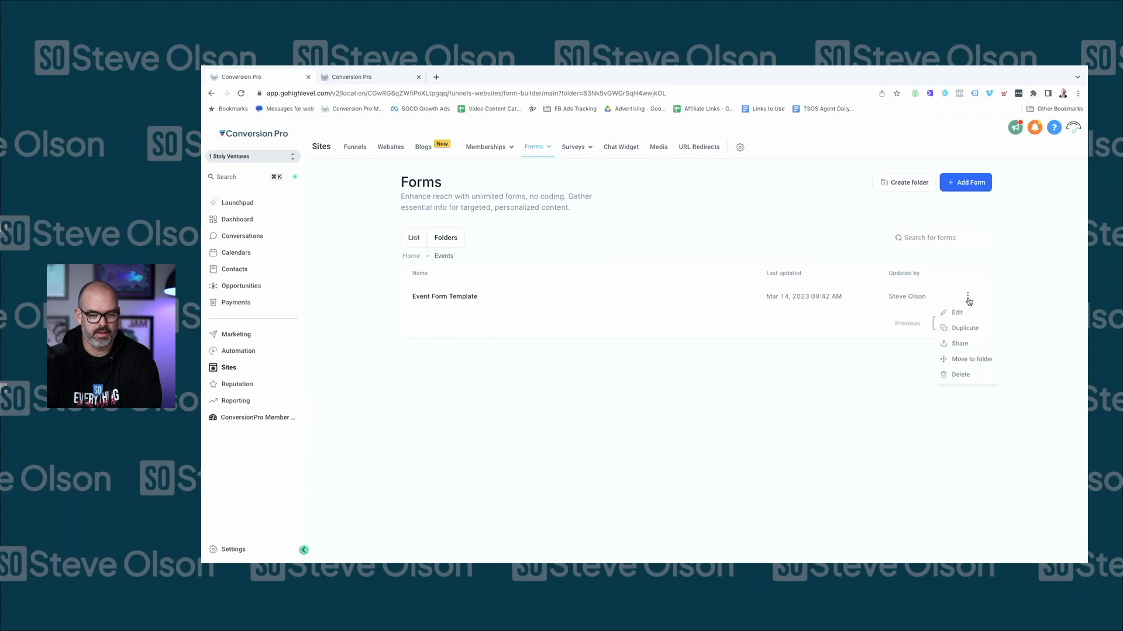
click(965, 329)
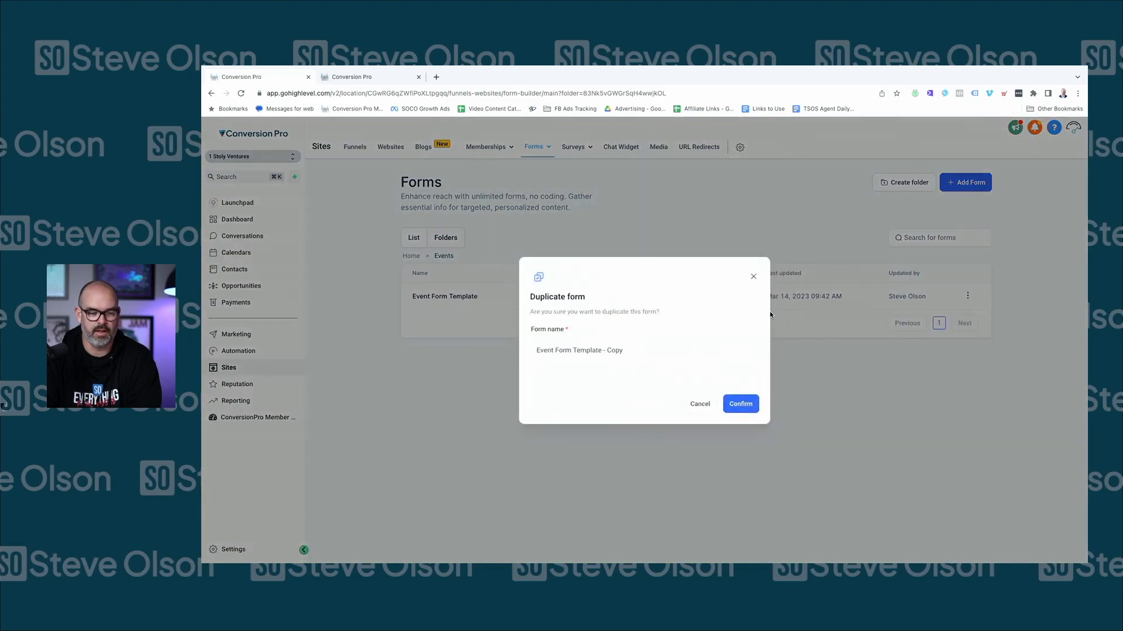
triple_click(628, 346)
text(March 23rd Home seller event)
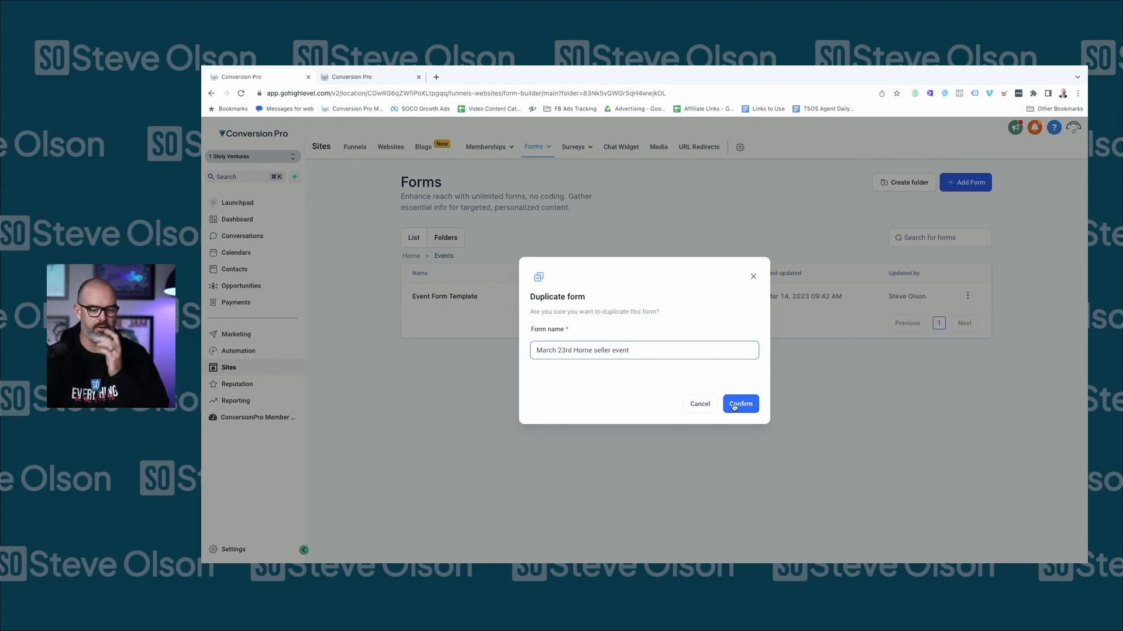
key(Return)
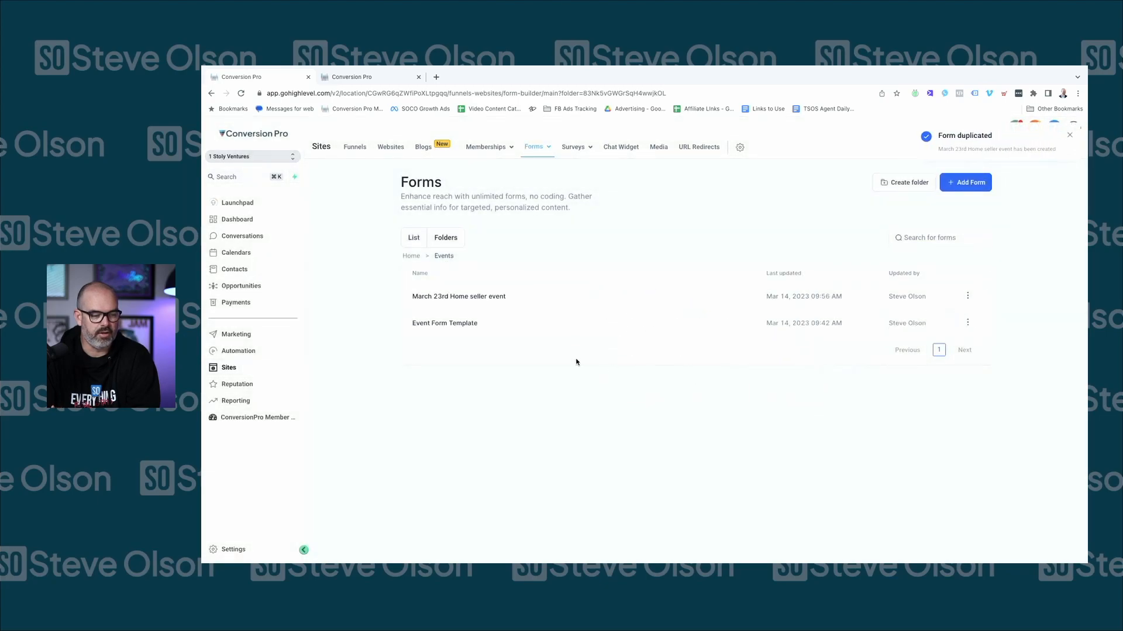
Open the new form, then discard changes and go to the March 2023 Home seller Webinar funnel
click(967, 296)
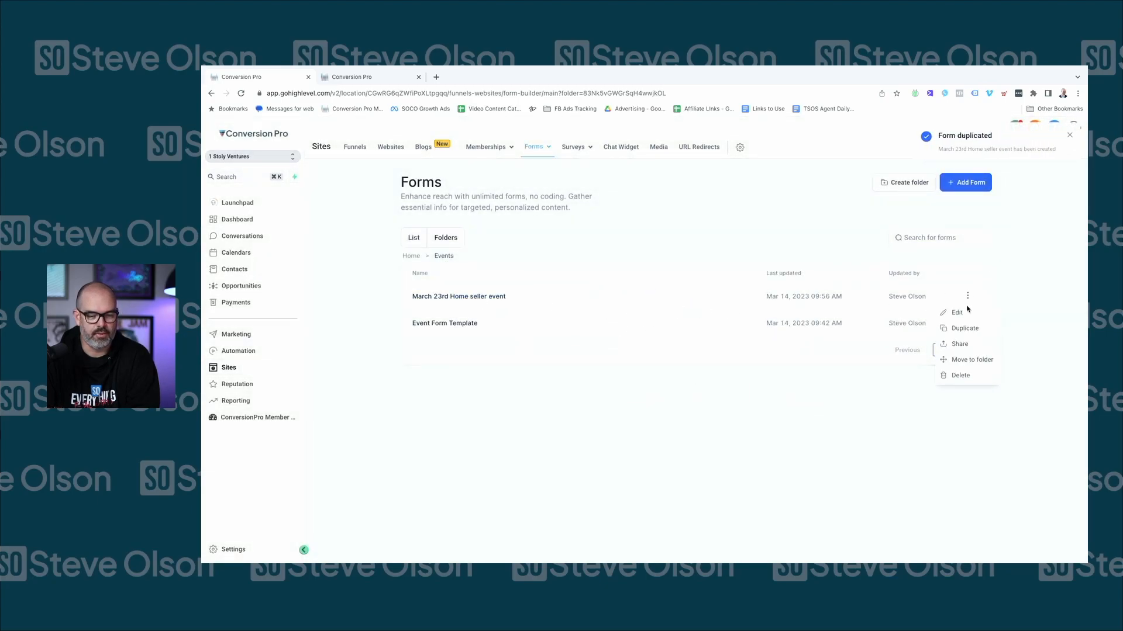
click(963, 310)
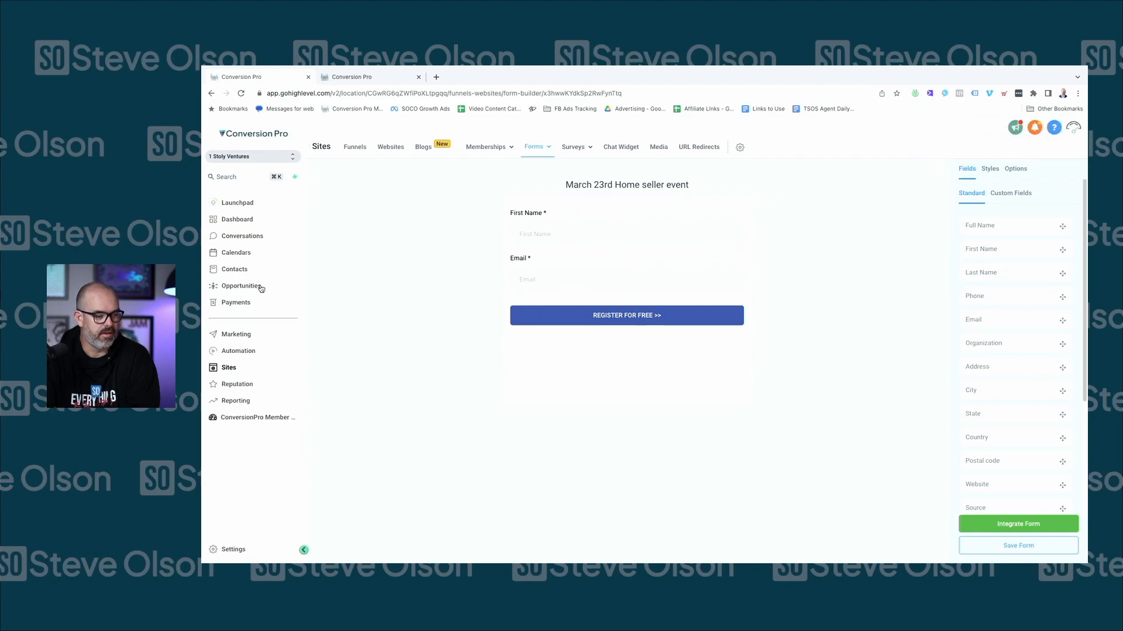
click(355, 148)
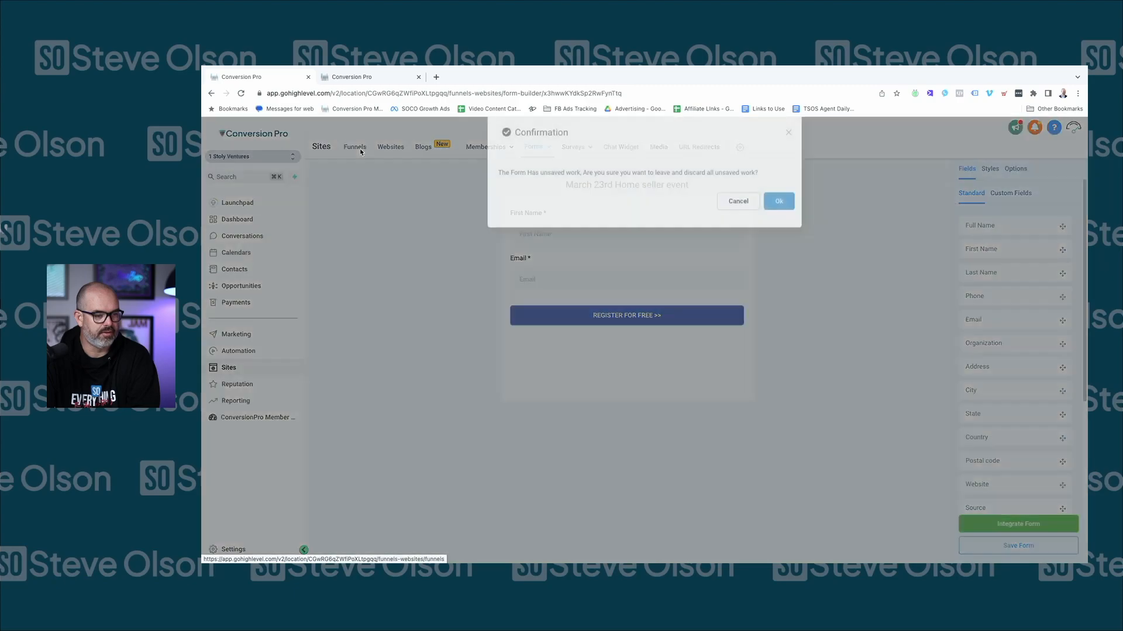
click(780, 216)
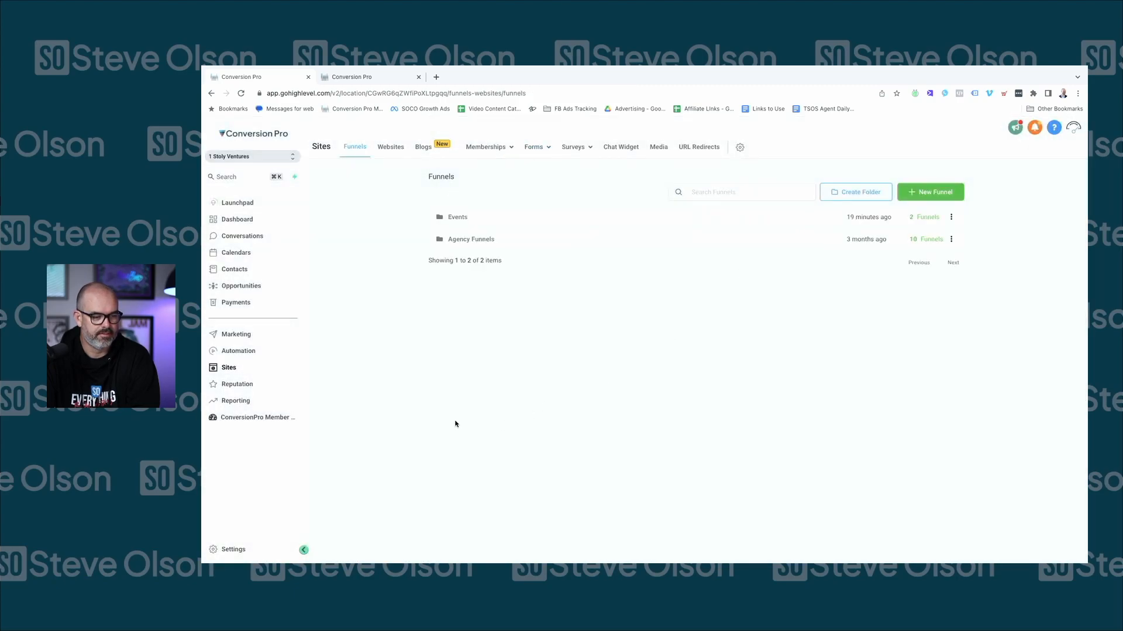
click(467, 219)
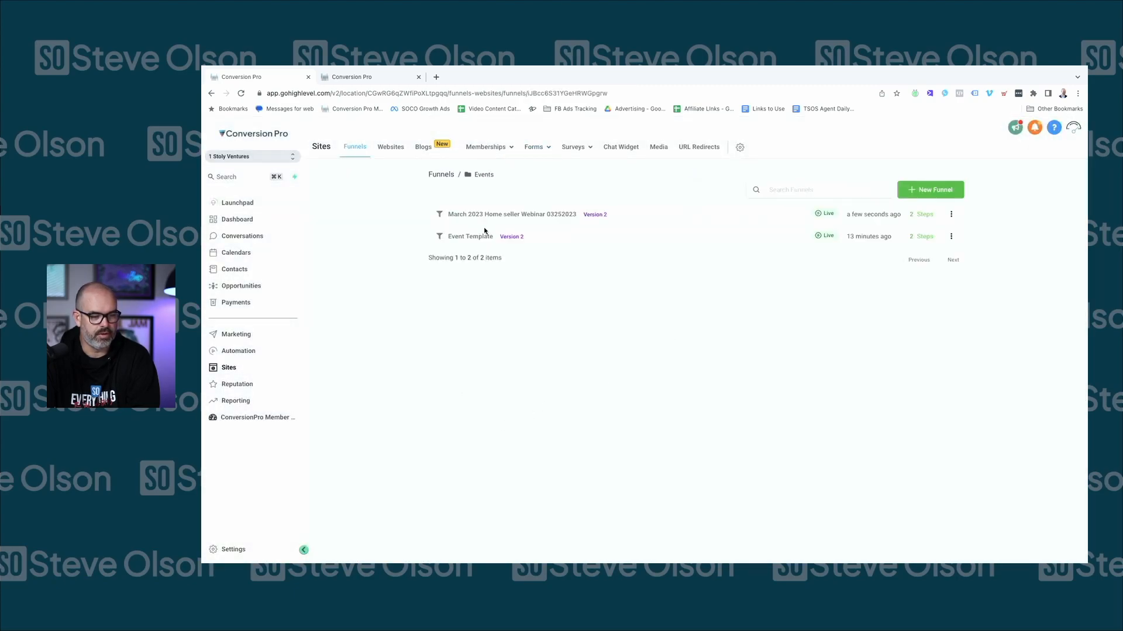
click(493, 215)
click(530, 410)
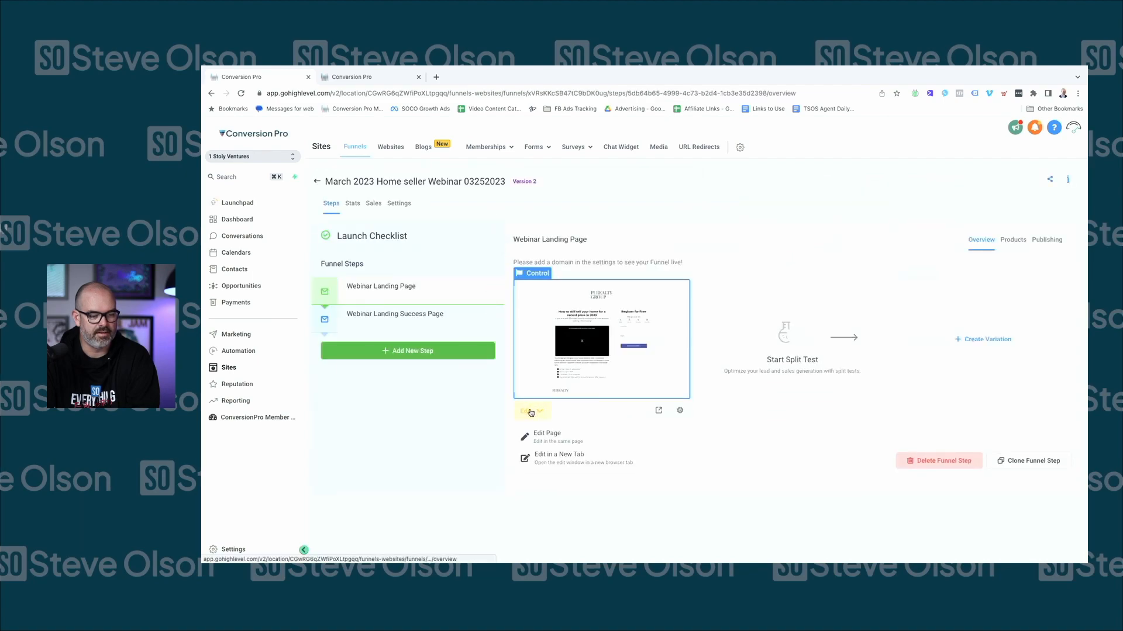
Switch the registration form to 'March 23rd Home seller event', keeping redirect on Go to Next step
click(550, 434)
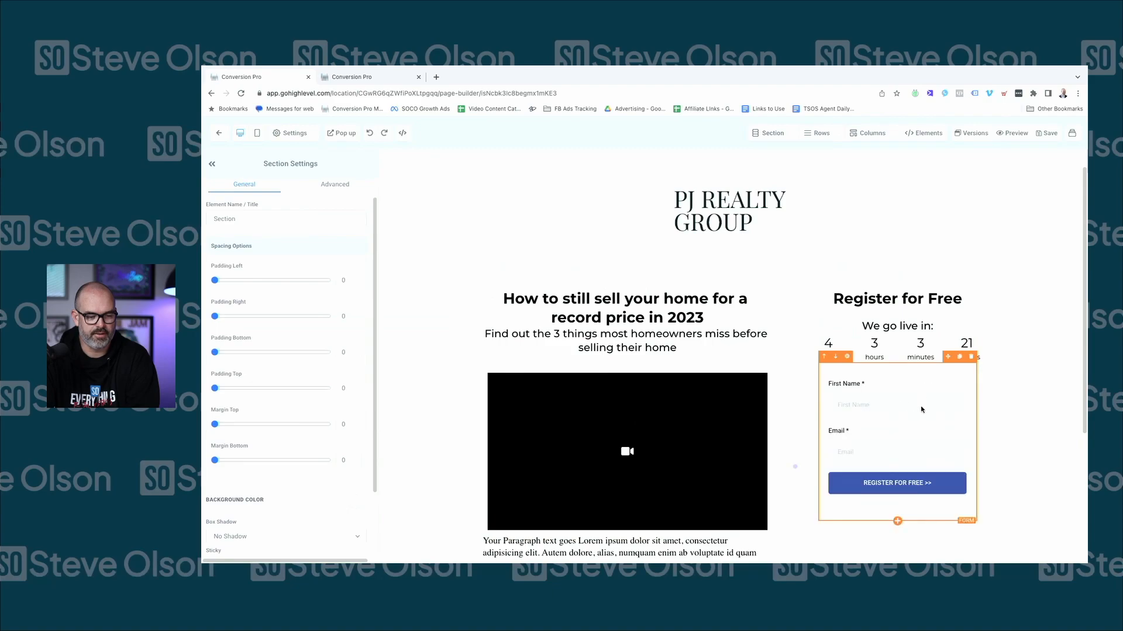
scroll(281, 459, down, 1)
click(260, 487)
scroll(281, 459, down, 1)
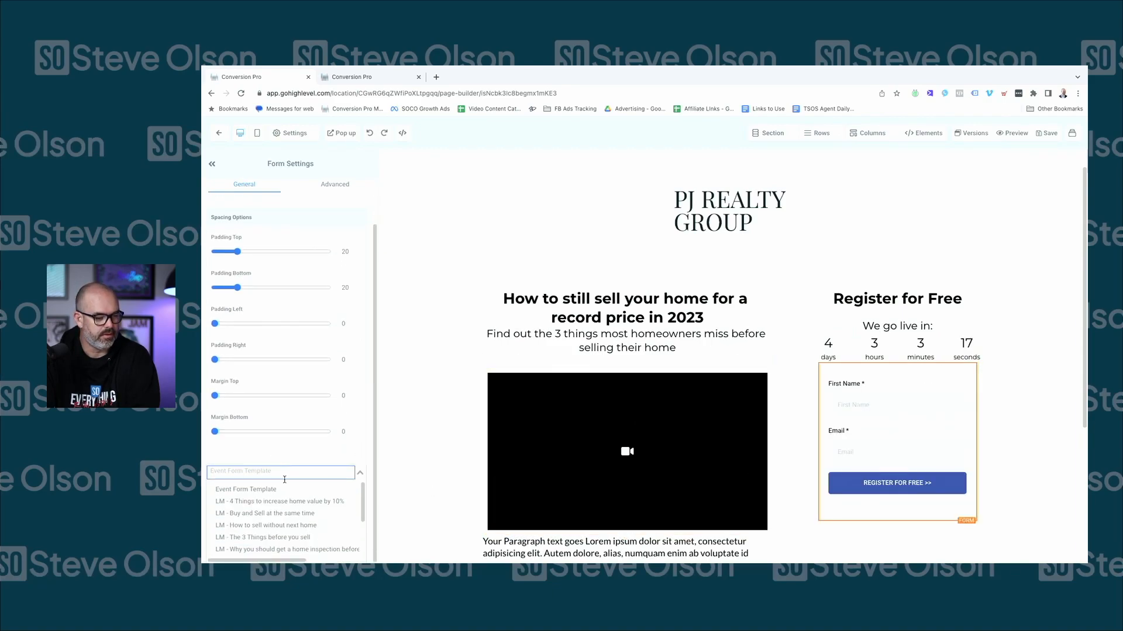
scroll(277, 503, down, 2)
click(275, 517)
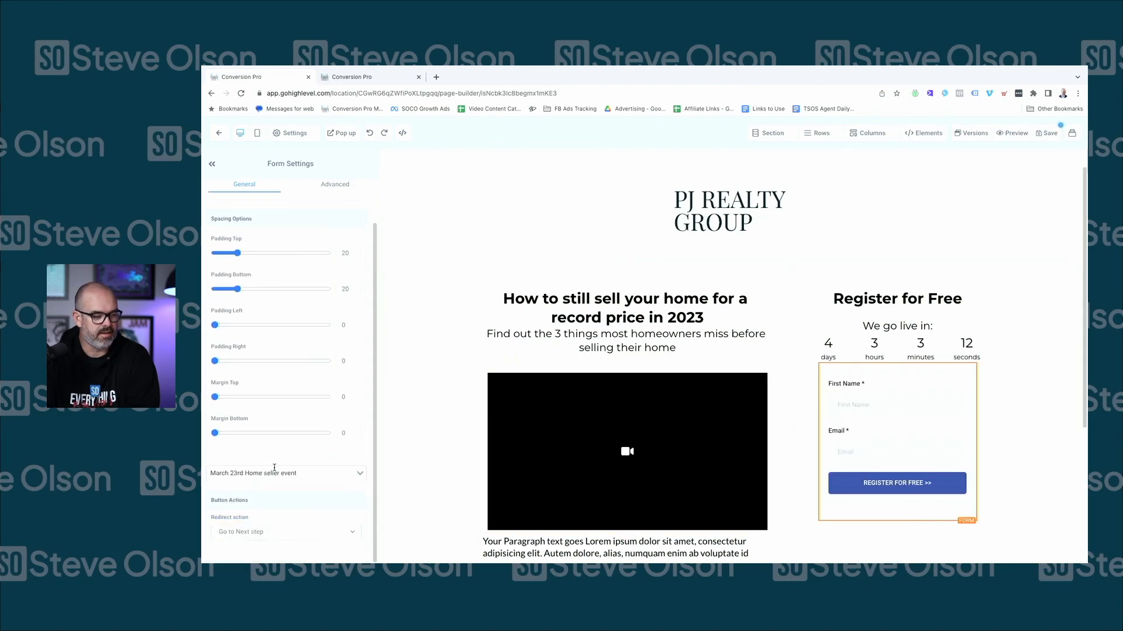
click(239, 532)
click(253, 532)
click(252, 533)
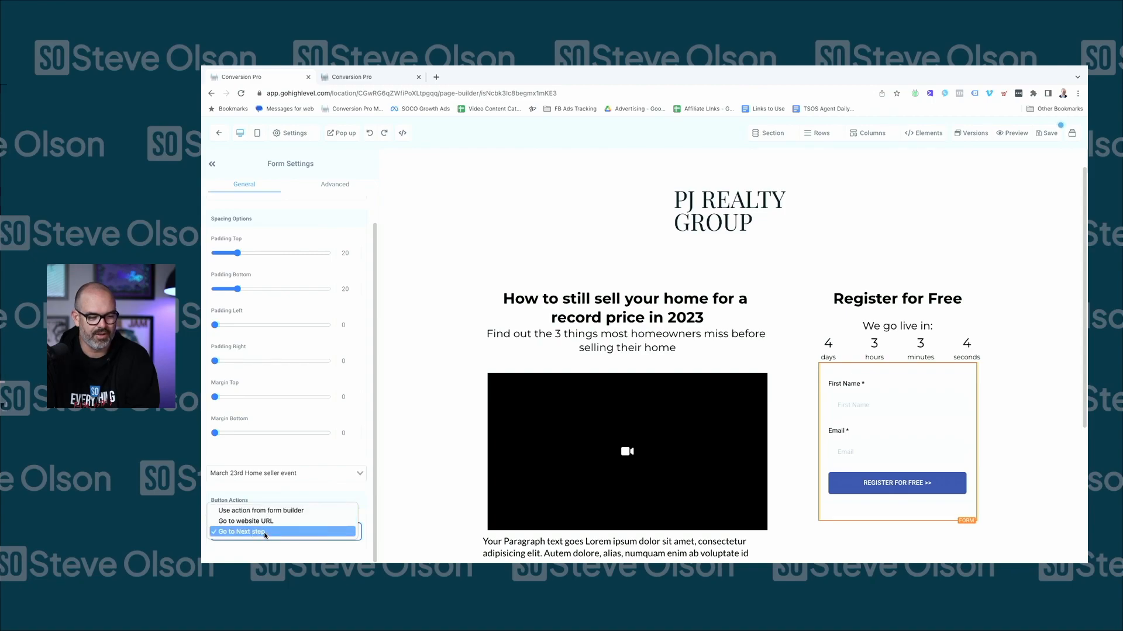
click(261, 532)
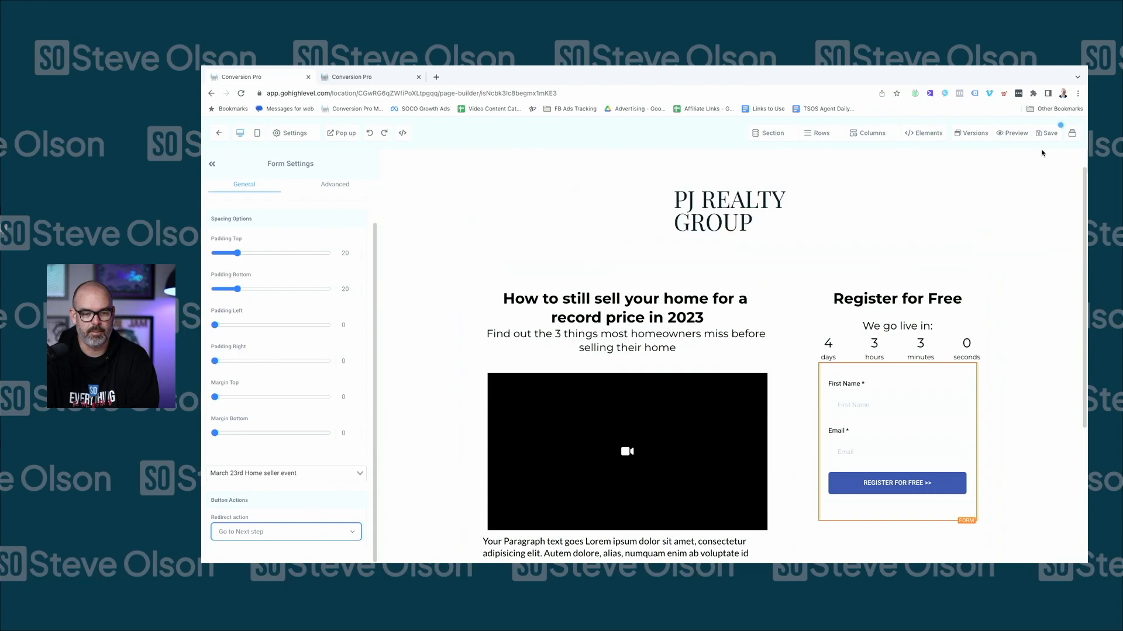
Review the landing page's SEO meta data settings
click(1047, 132)
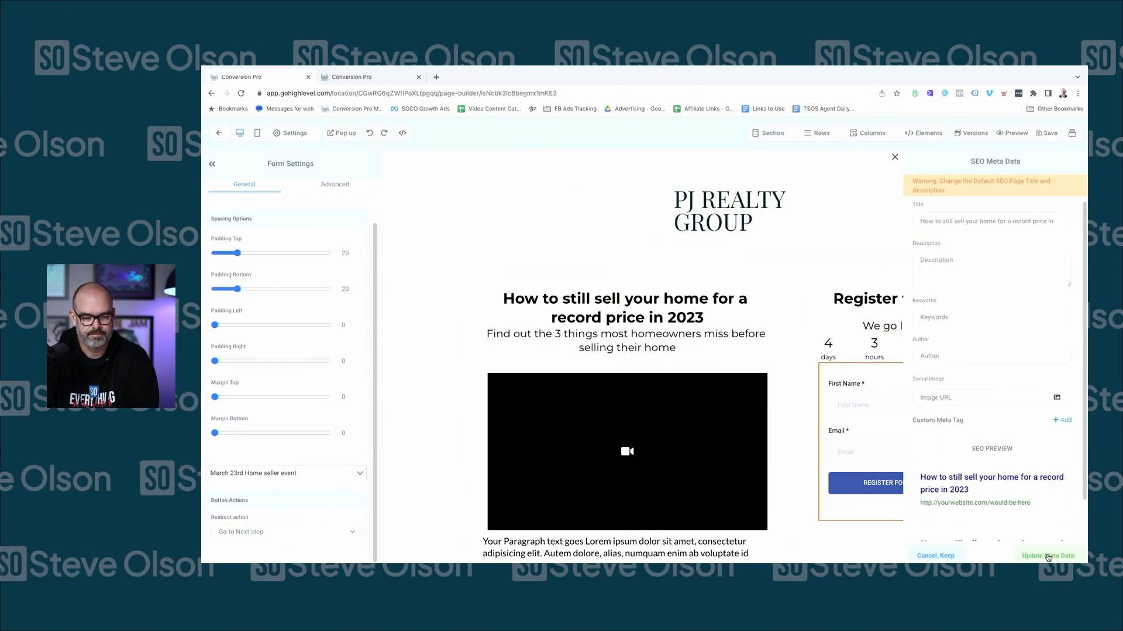
scroll(880, 263, down, 2)
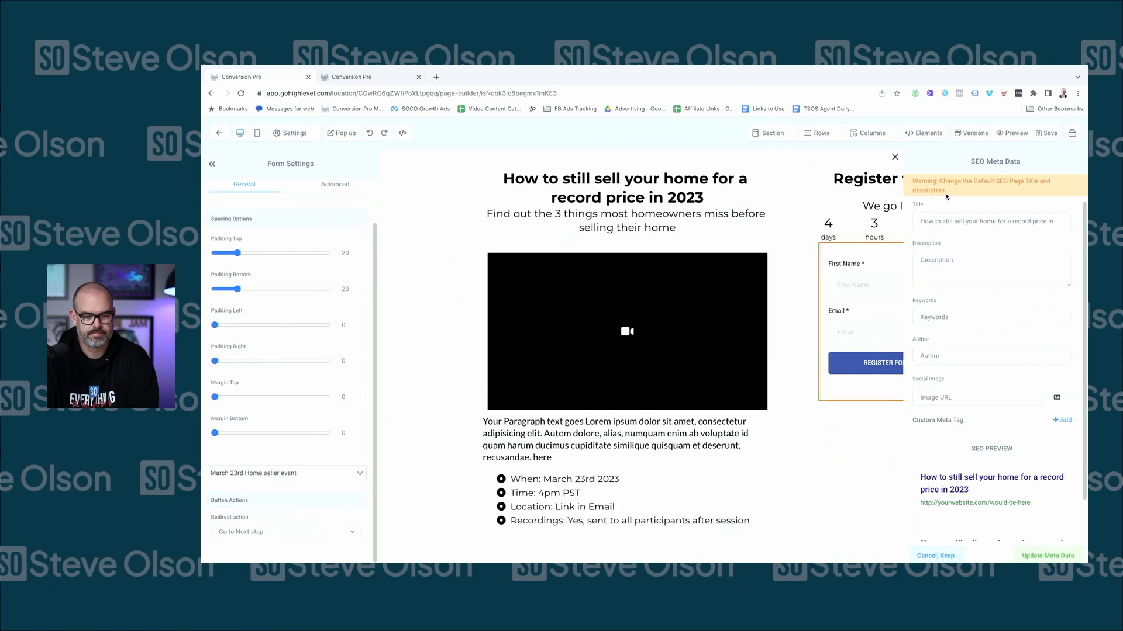
click(892, 158)
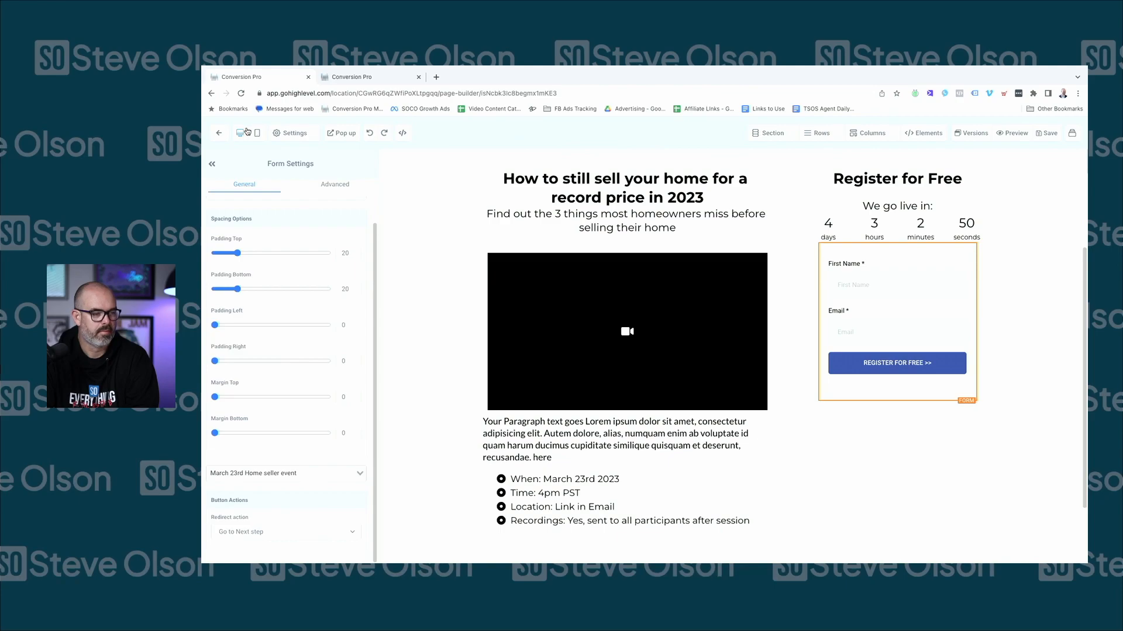
Exit the builder and view the Success Page step, then the Webinar Landing Page step
click(215, 134)
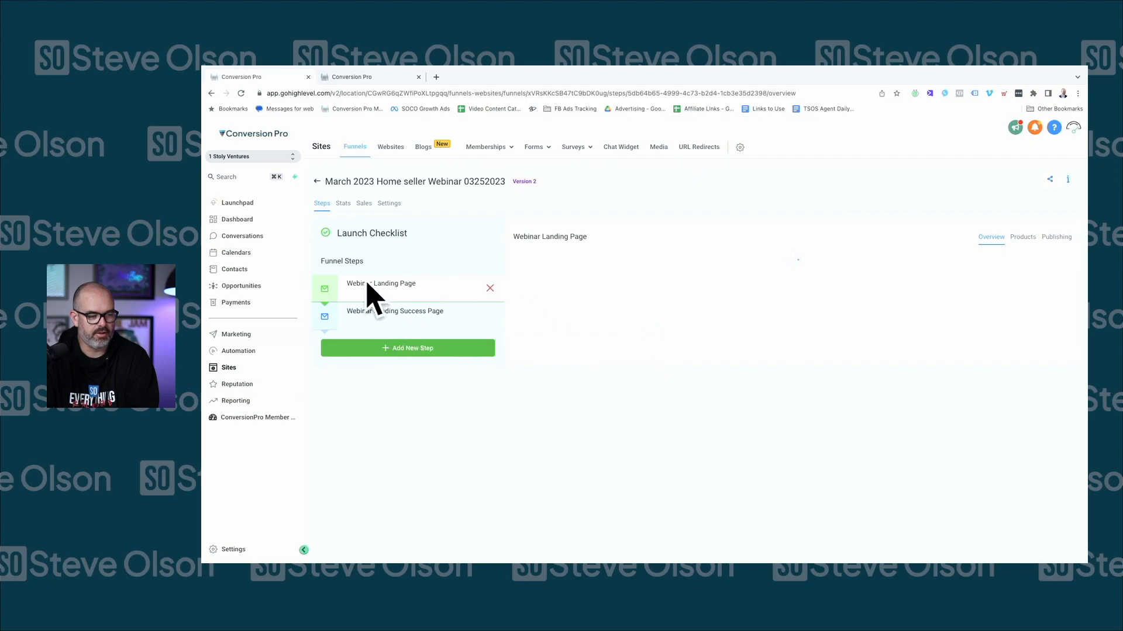
click(383, 317)
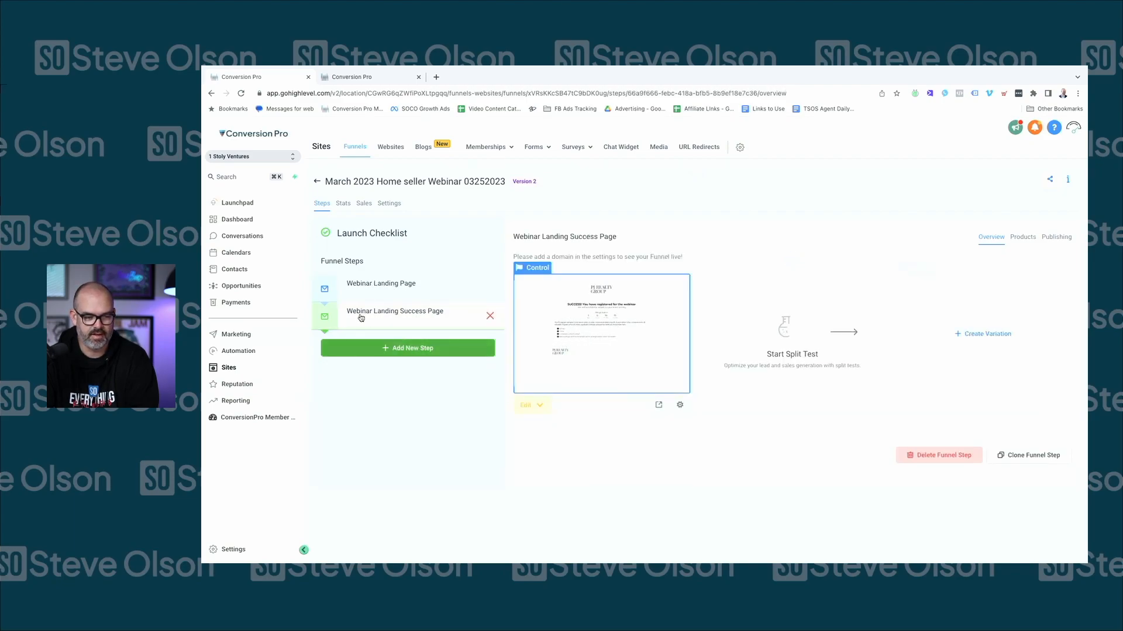
click(376, 289)
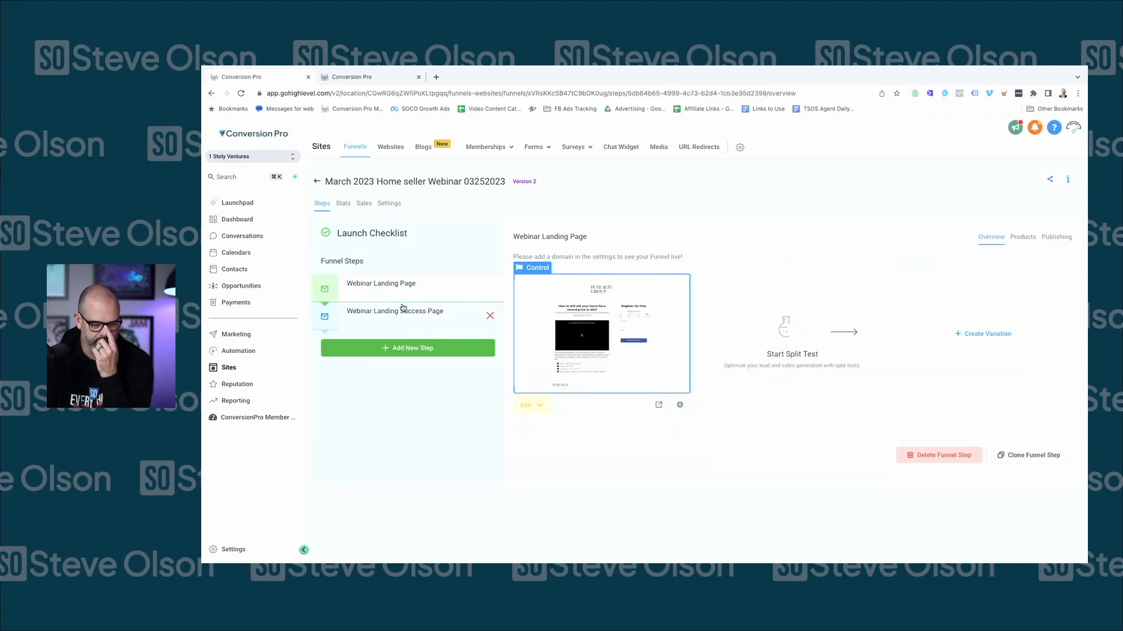
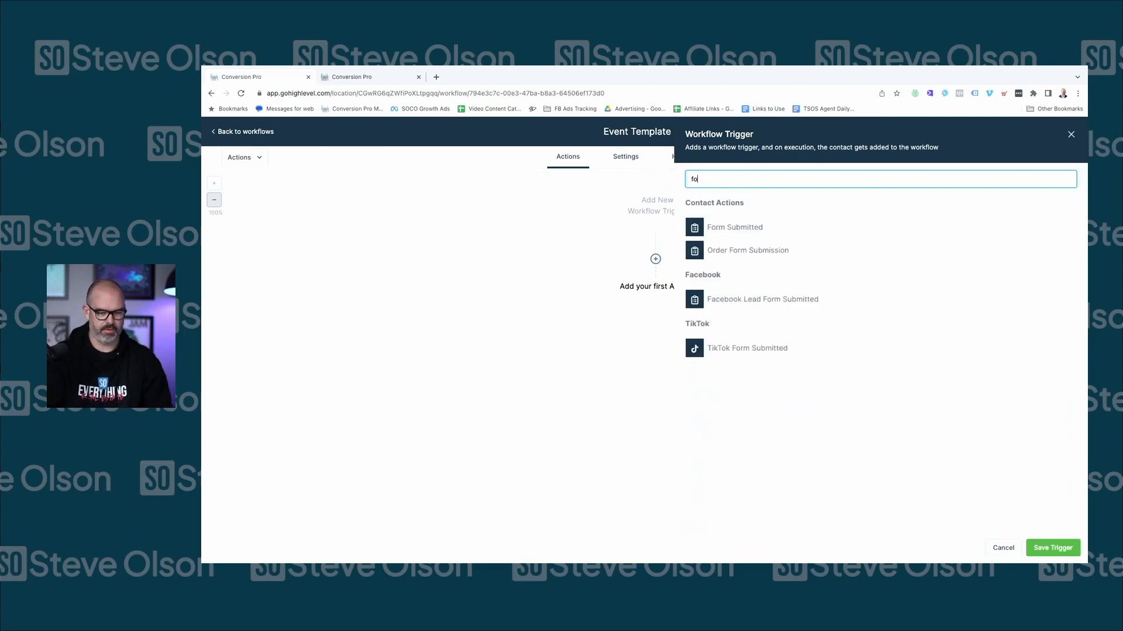
Set a Form Submitted trigger filtered to the 'March 23rd Home seller event' form
click(752, 228)
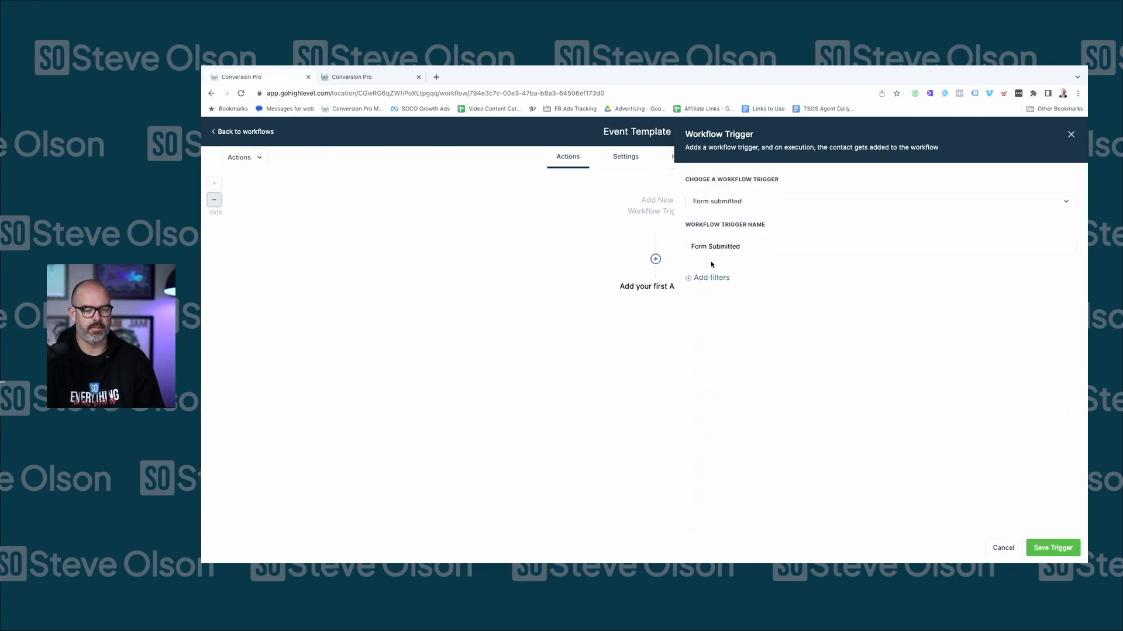
click(1052, 548)
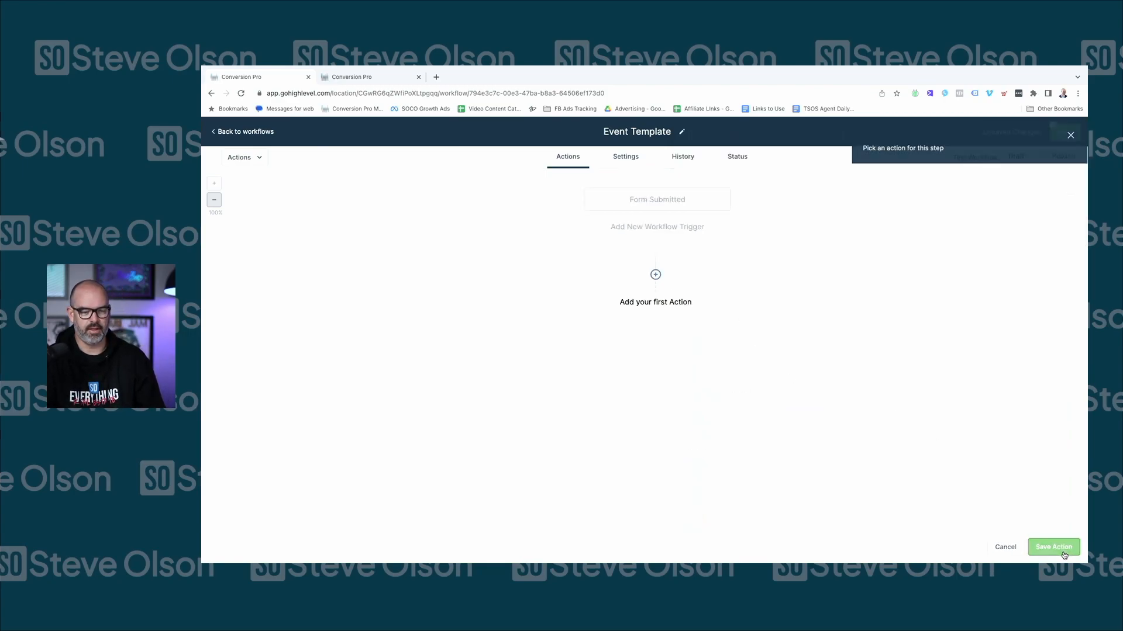
click(657, 197)
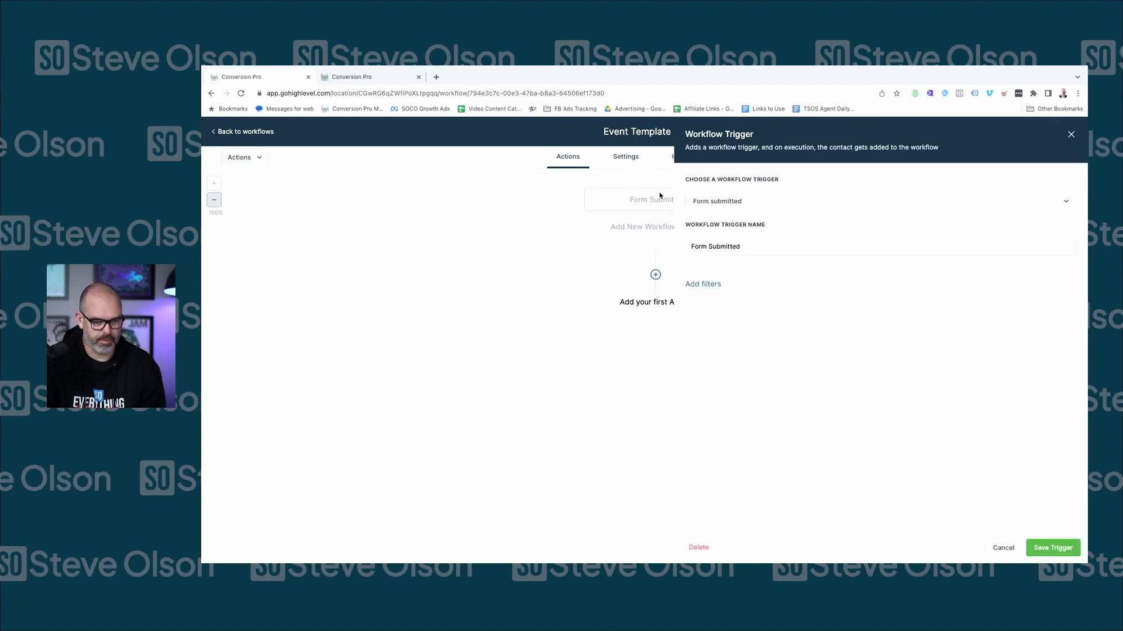
click(709, 278)
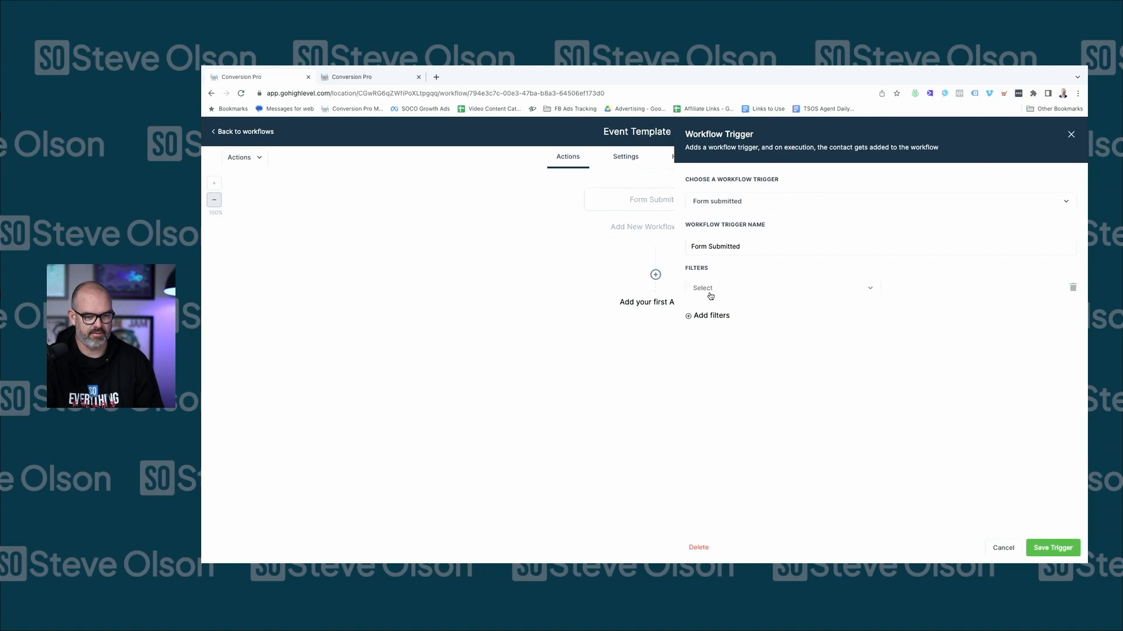
click(709, 292)
click(710, 354)
click(936, 292)
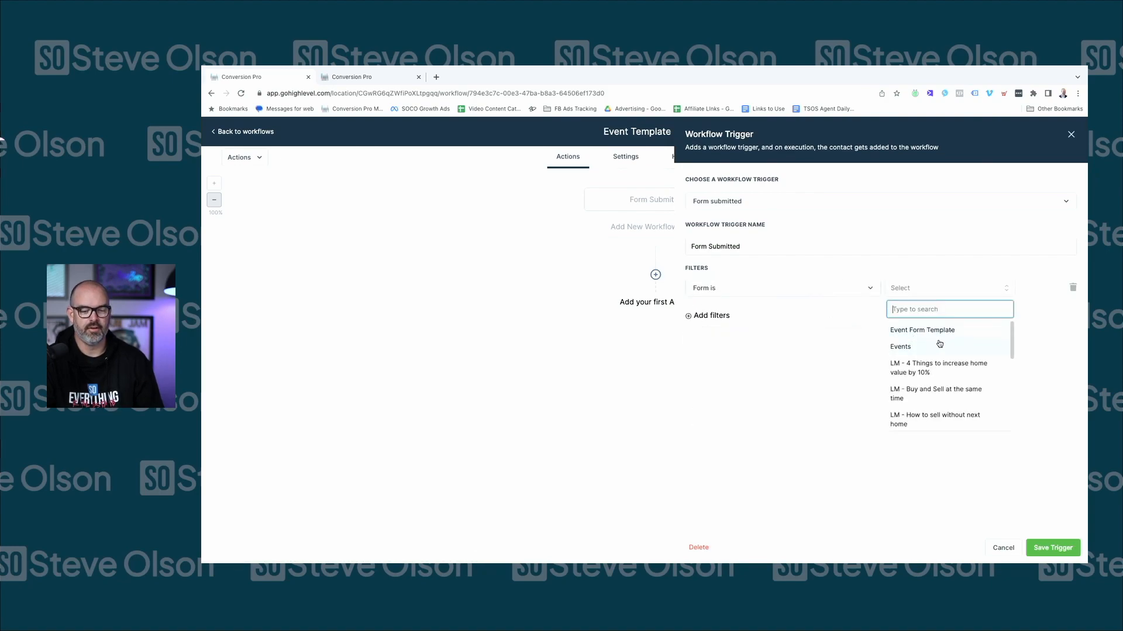
text(mar)
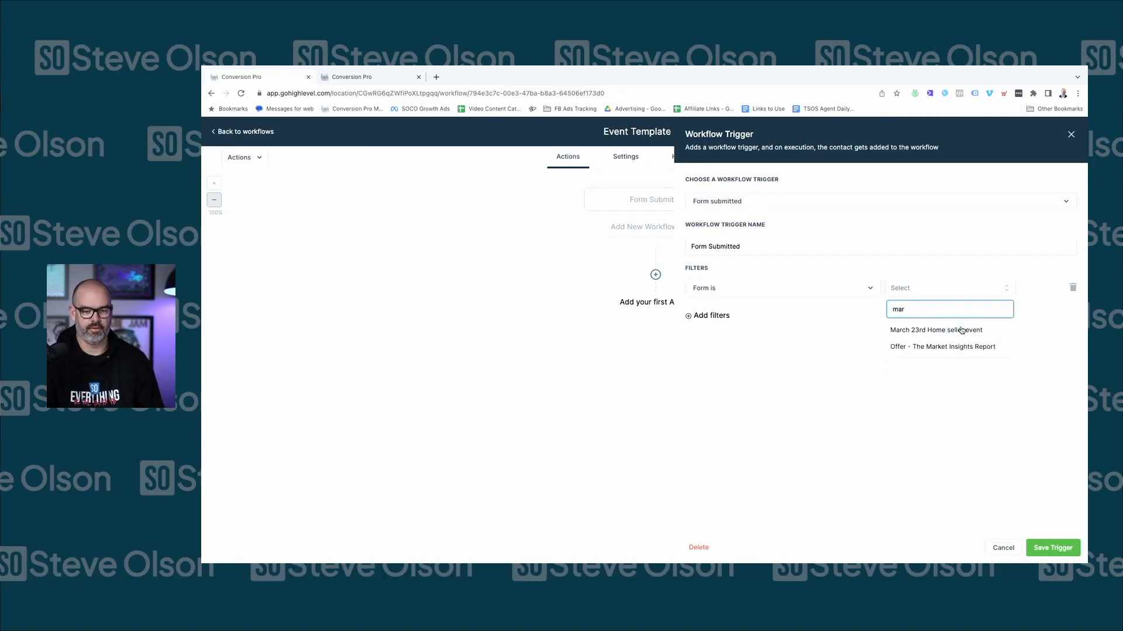
click(961, 331)
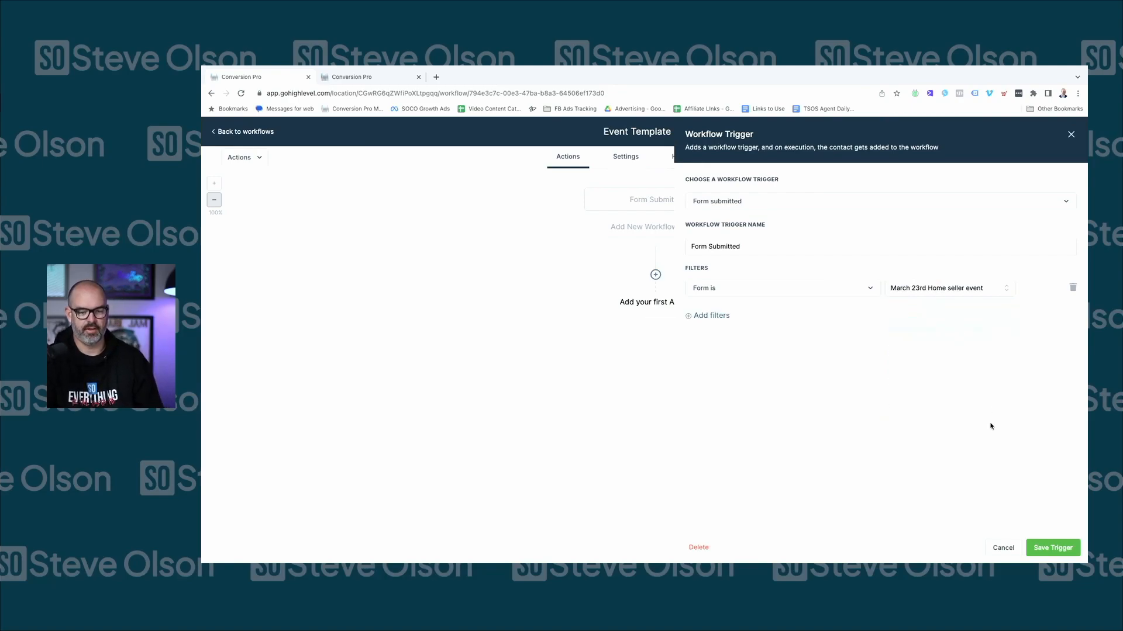
click(1041, 553)
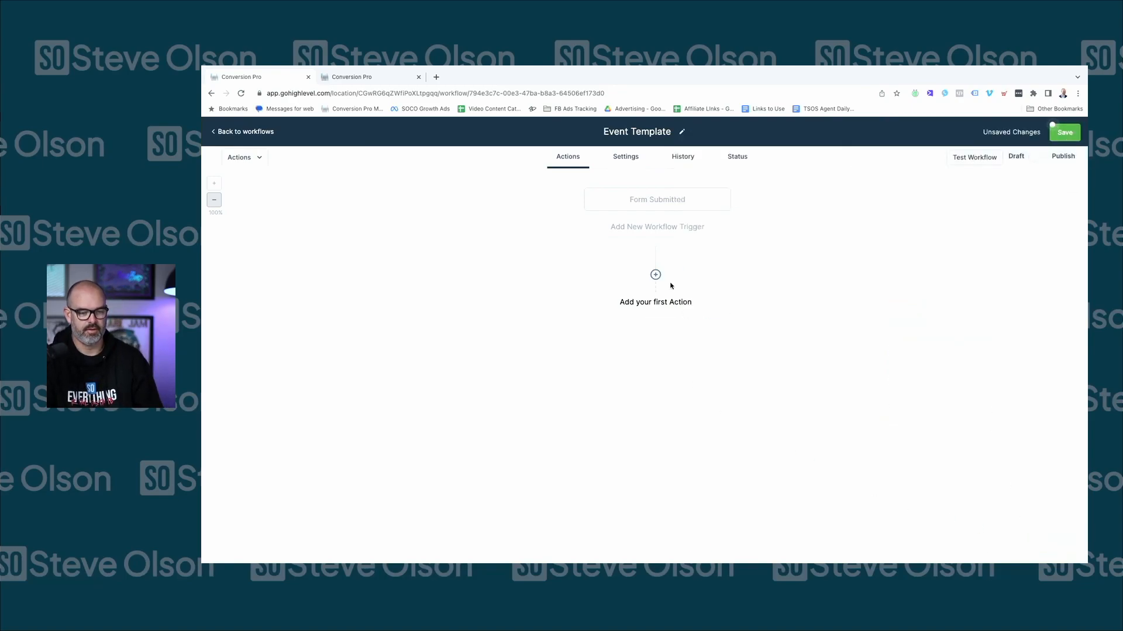
Rename the trigger with a ': March Event' suffix and save it
click(676, 207)
click(798, 203)
click(767, 204)
click(748, 248)
text(: March Event)
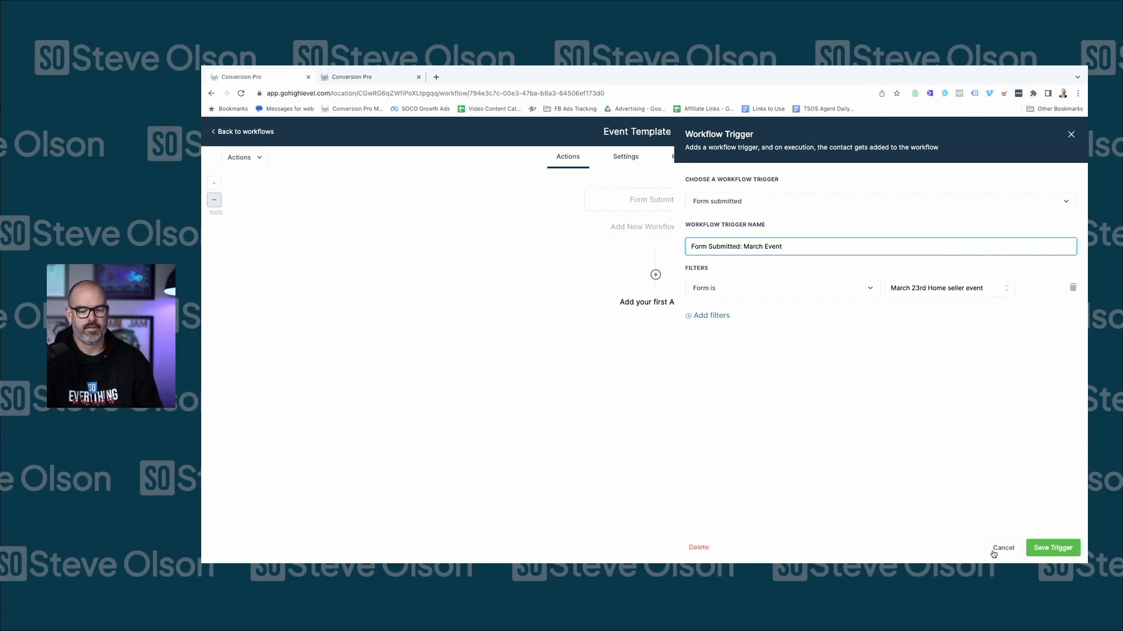
click(1047, 548)
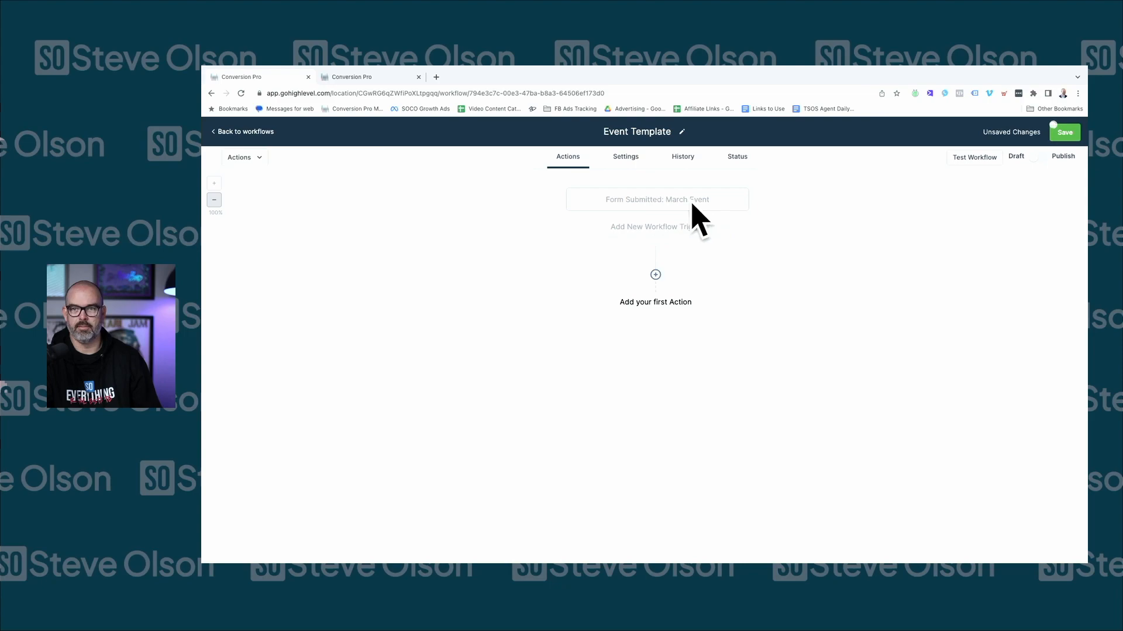
Remove the ': March Event' suffix and the form filter, leaving a plain Form Submitted trigger
click(667, 202)
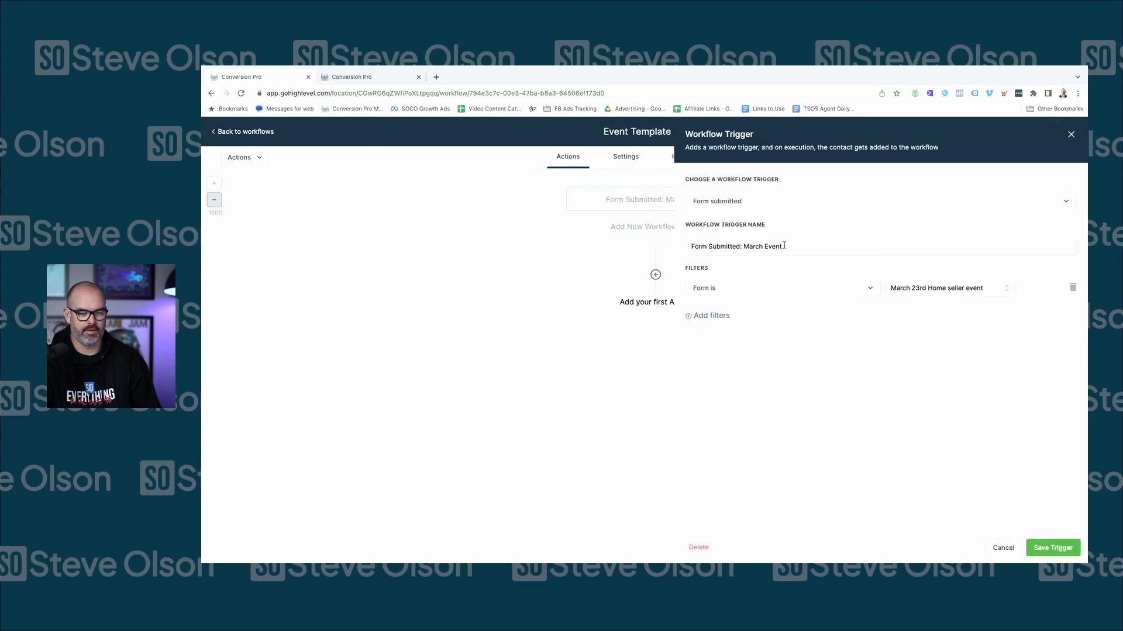
drag(784, 246, 737, 246)
key(BackSpace)
click(895, 367)
click(1072, 288)
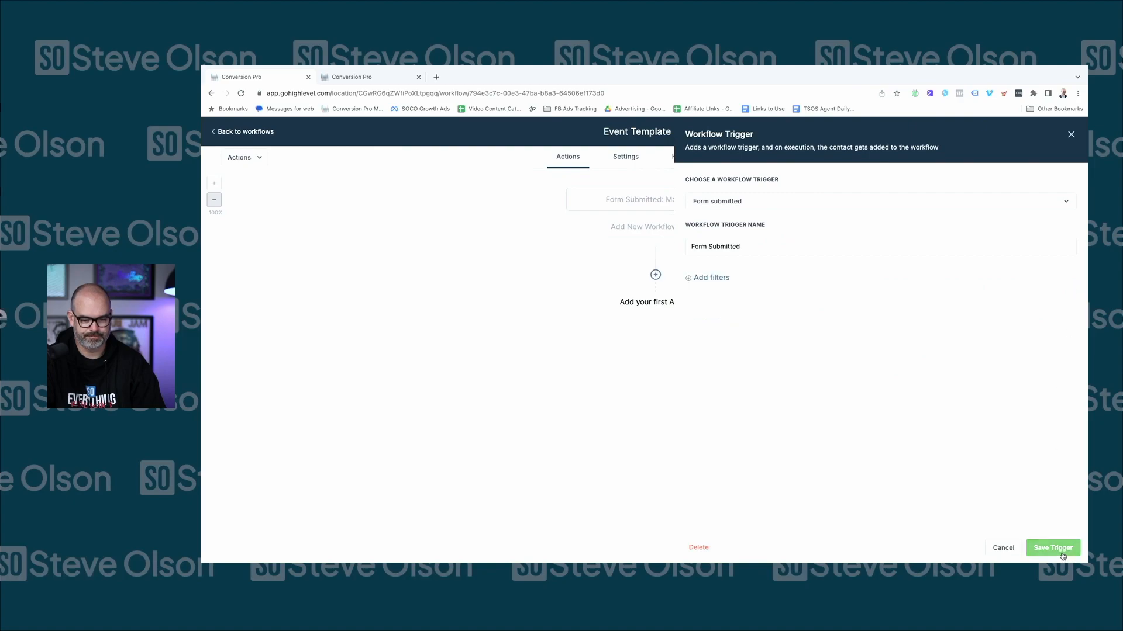
click(1071, 552)
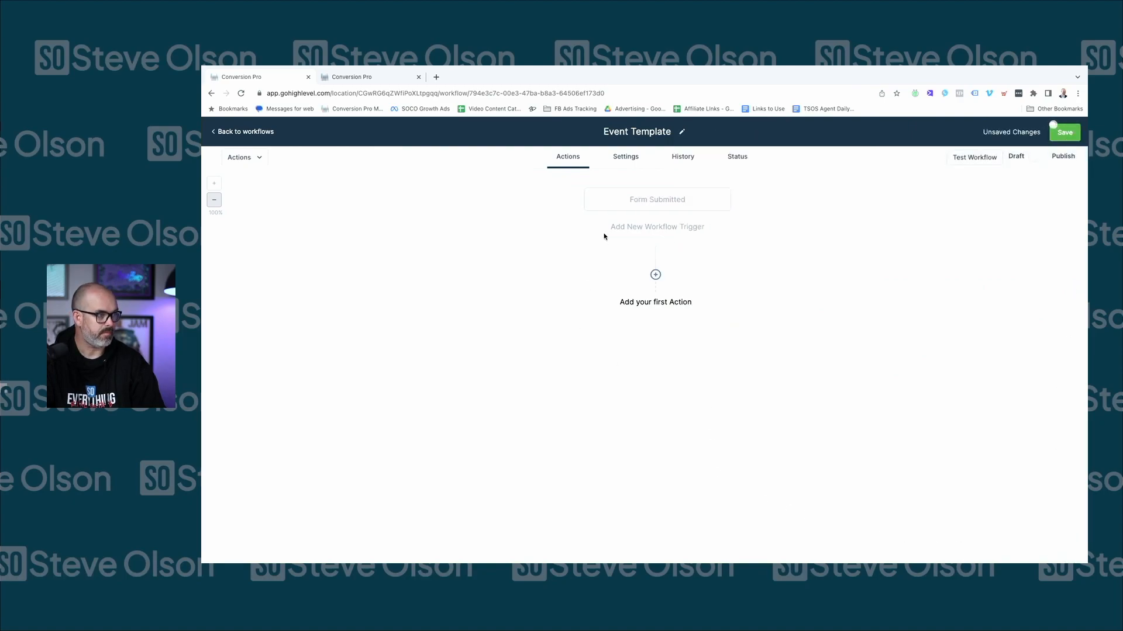
Add an If / Else condition with a branch named 'Check if lifecycle is blank'
click(656, 274)
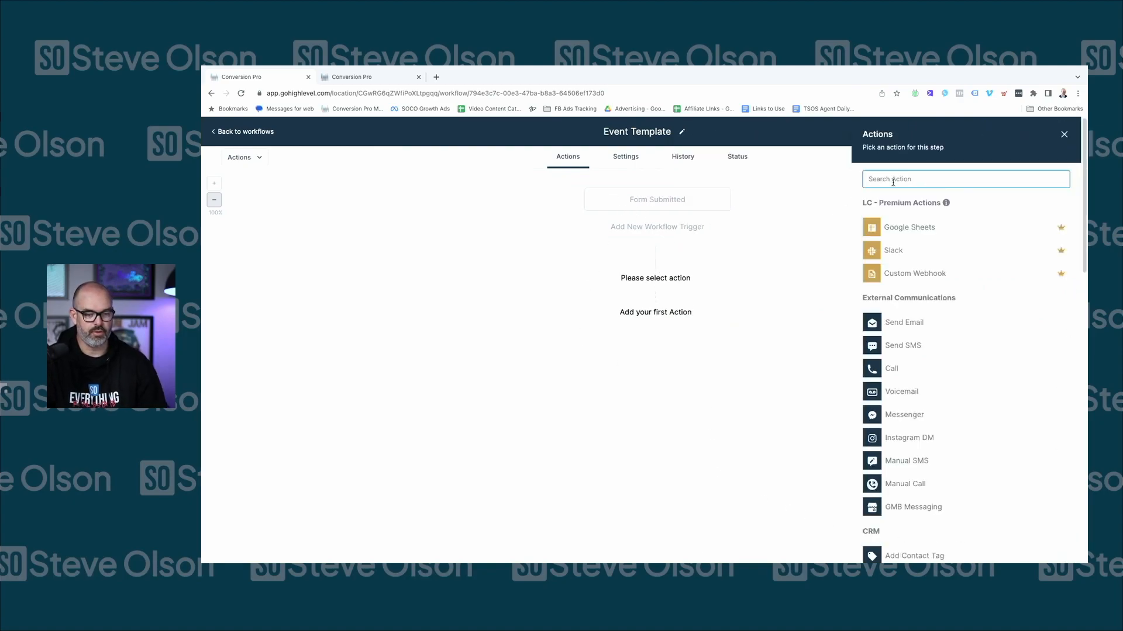
text(if)
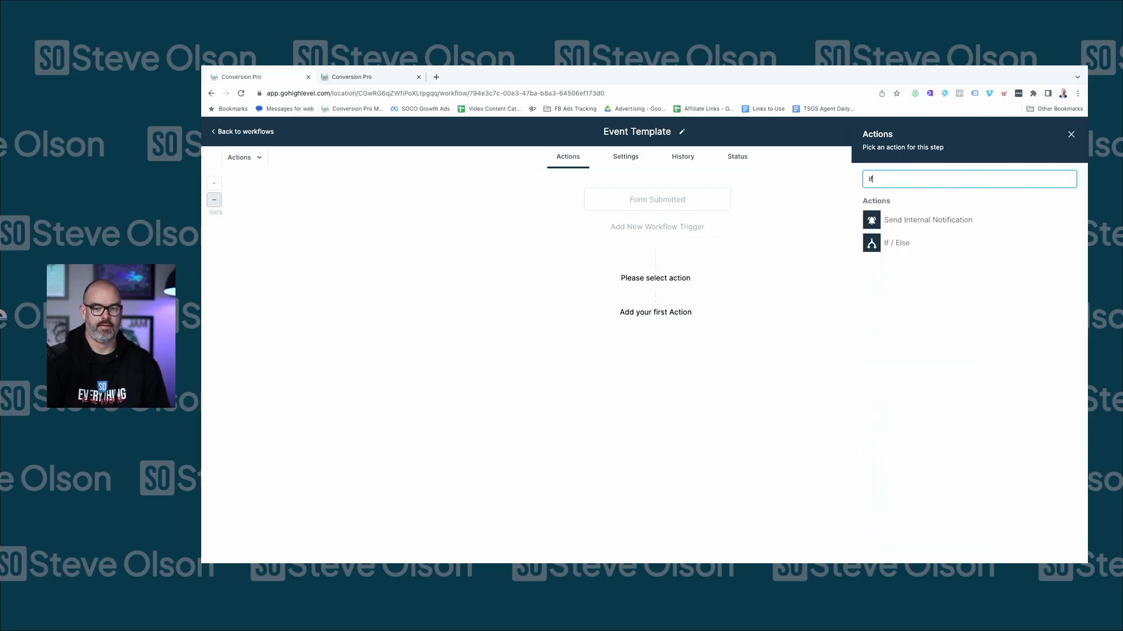
click(894, 245)
double_click(738, 271)
text(Check if lifecycle is blank)
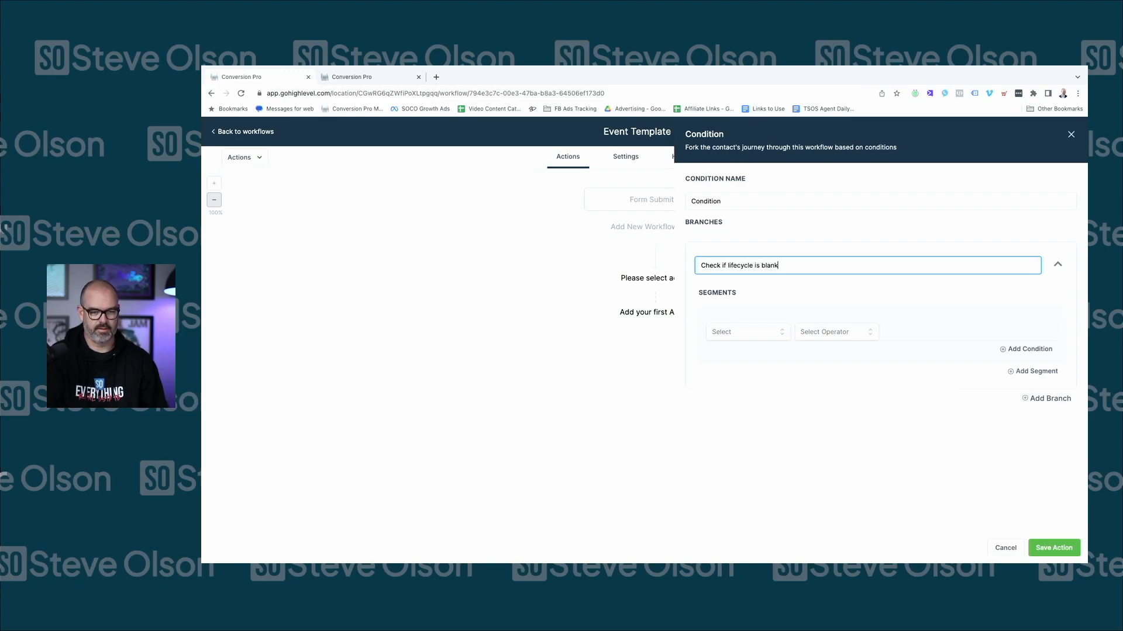
Make the branch require Contact Lifecycle is empty and save the condition
click(730, 334)
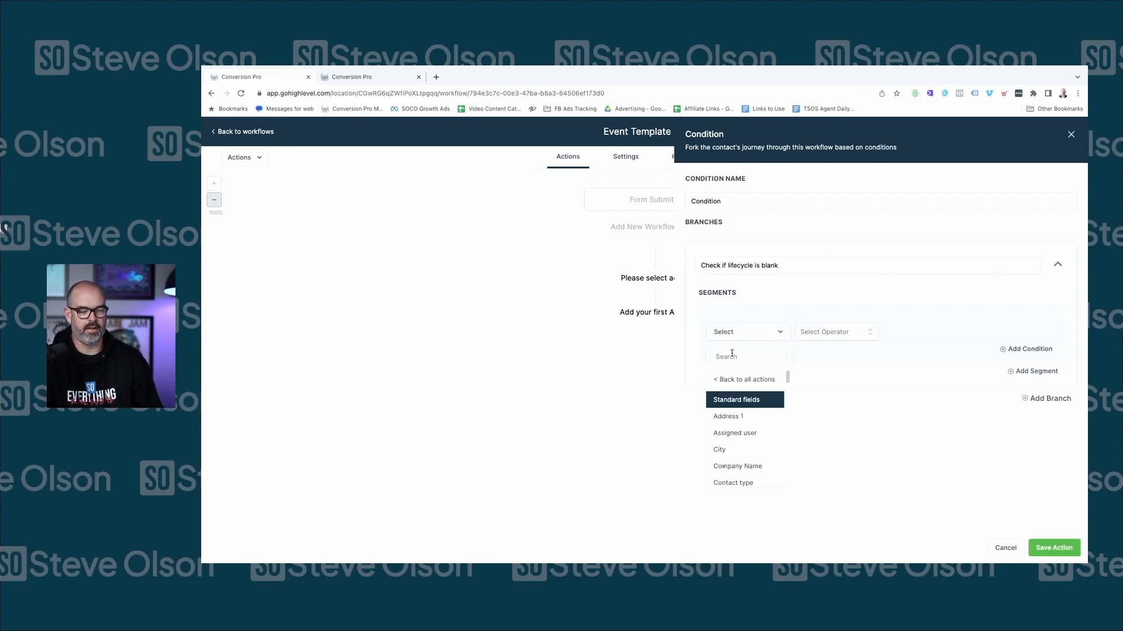
click(747, 357)
text(li)
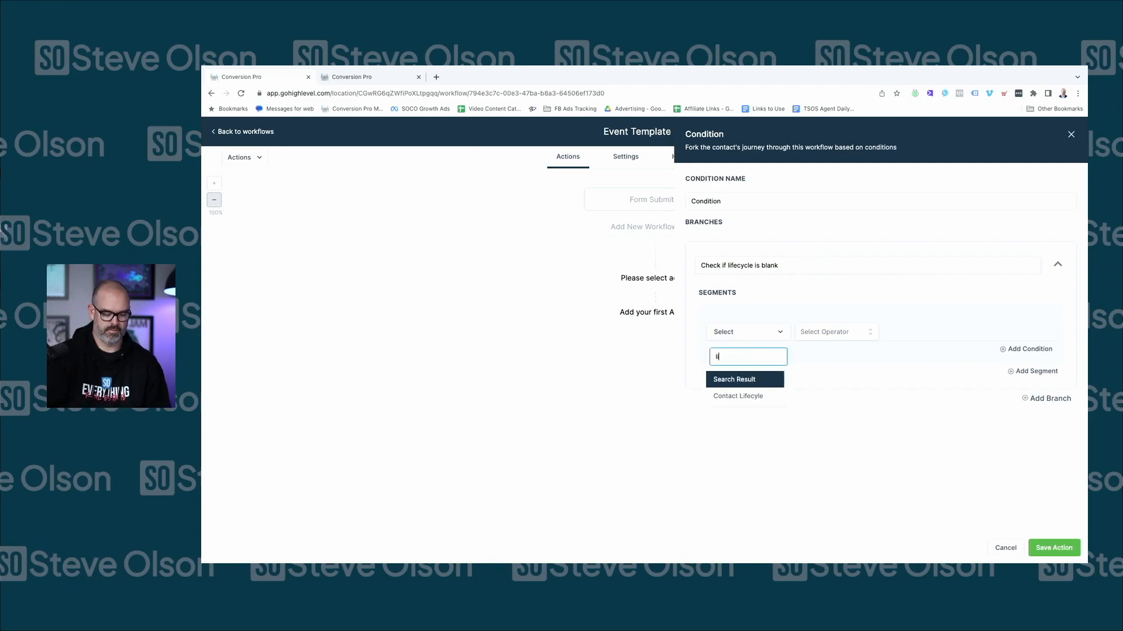
click(749, 397)
click(812, 337)
click(817, 403)
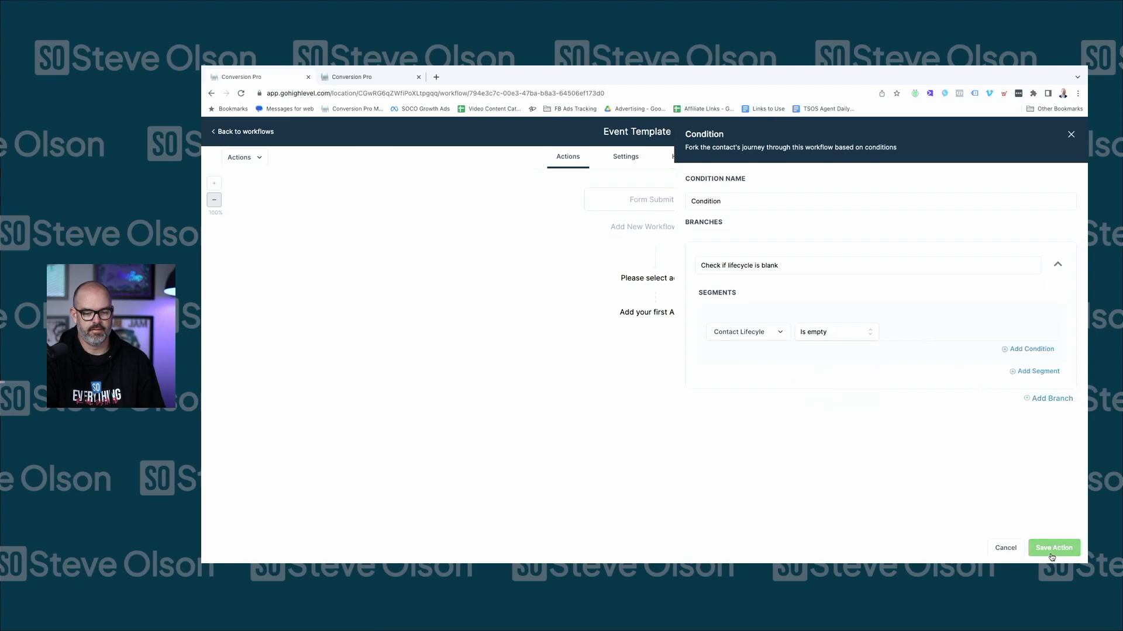
click(1052, 556)
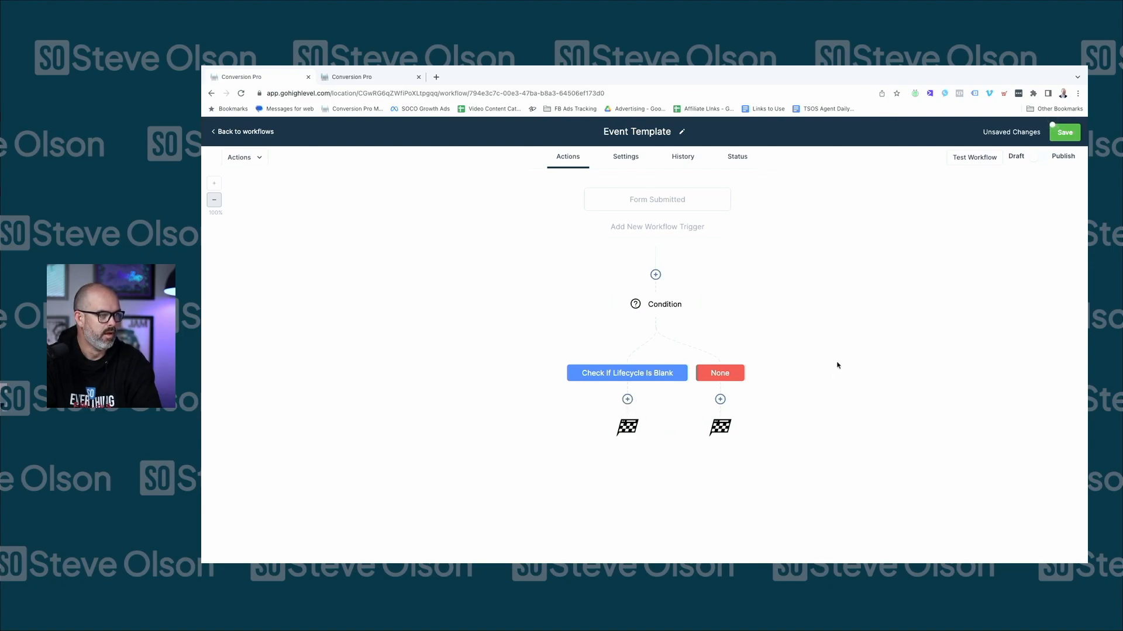
click(628, 400)
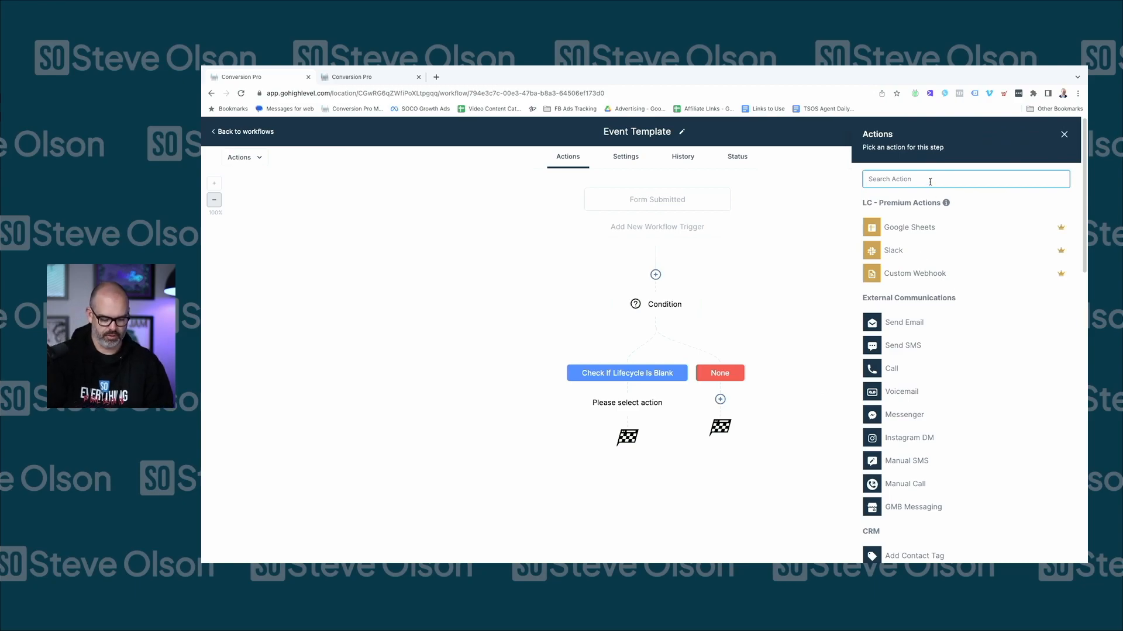
Add an Update Contact Field action under the branch that sets Contact Lifecycle to Prospect
text(pro)
key(BackSpace)
key(BackSpace)
key(BackSpace)
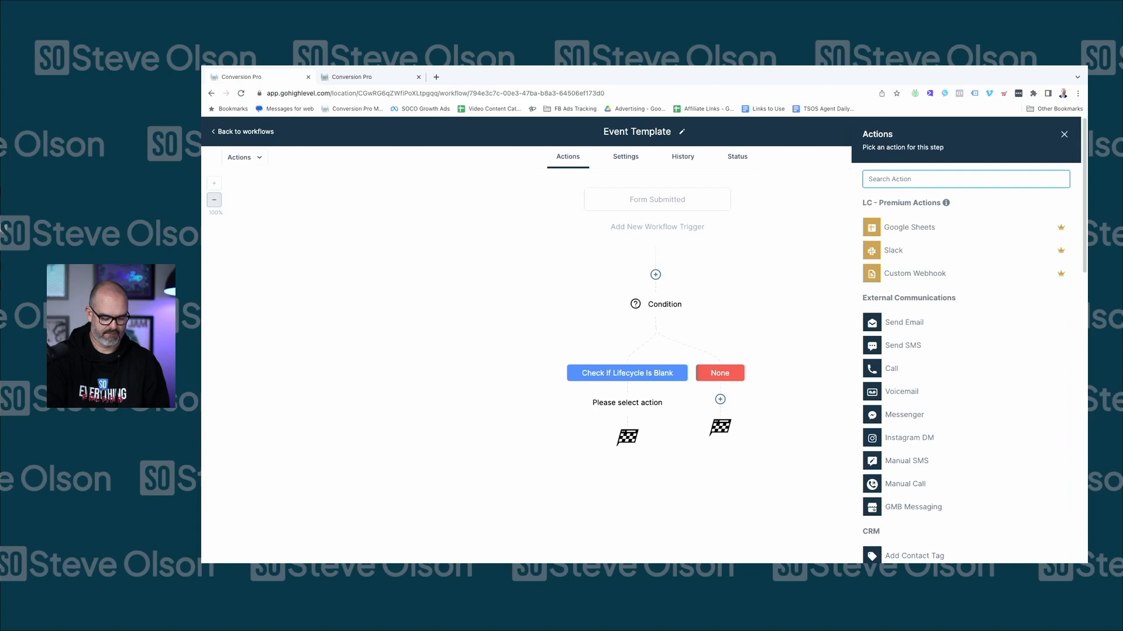
text(up)
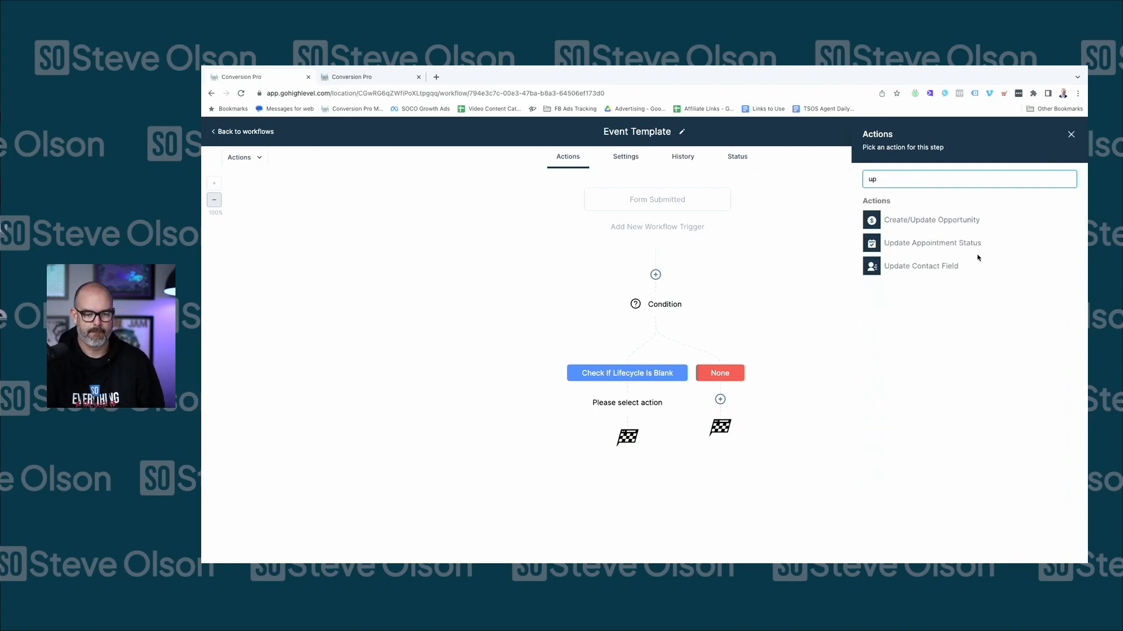
click(943, 266)
triple_click(829, 201)
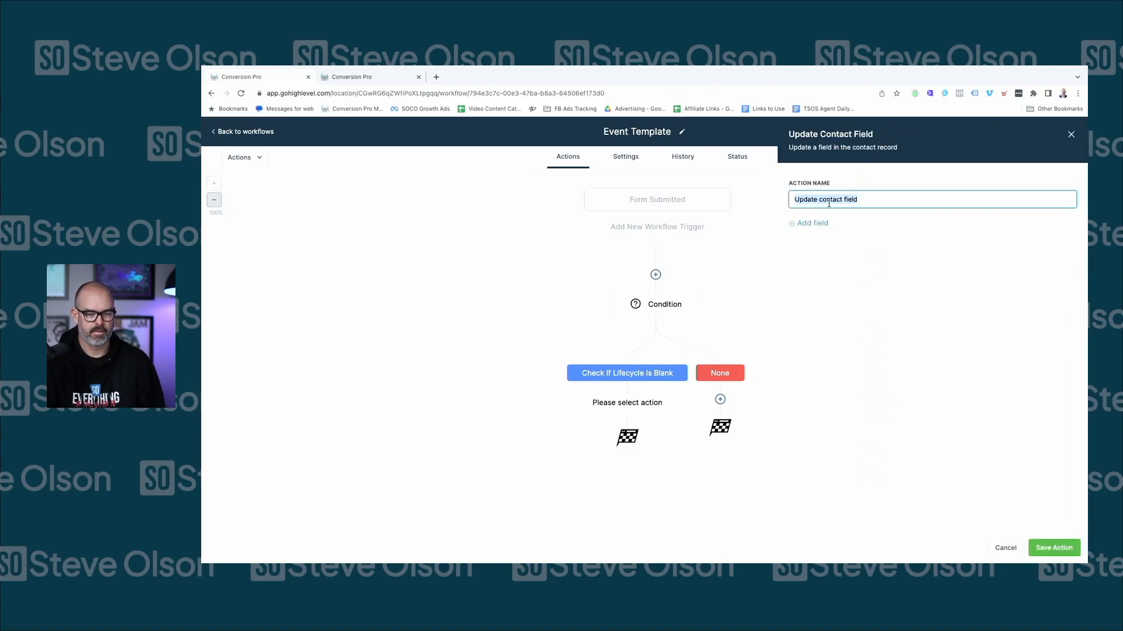
text(Update Lifescycl)
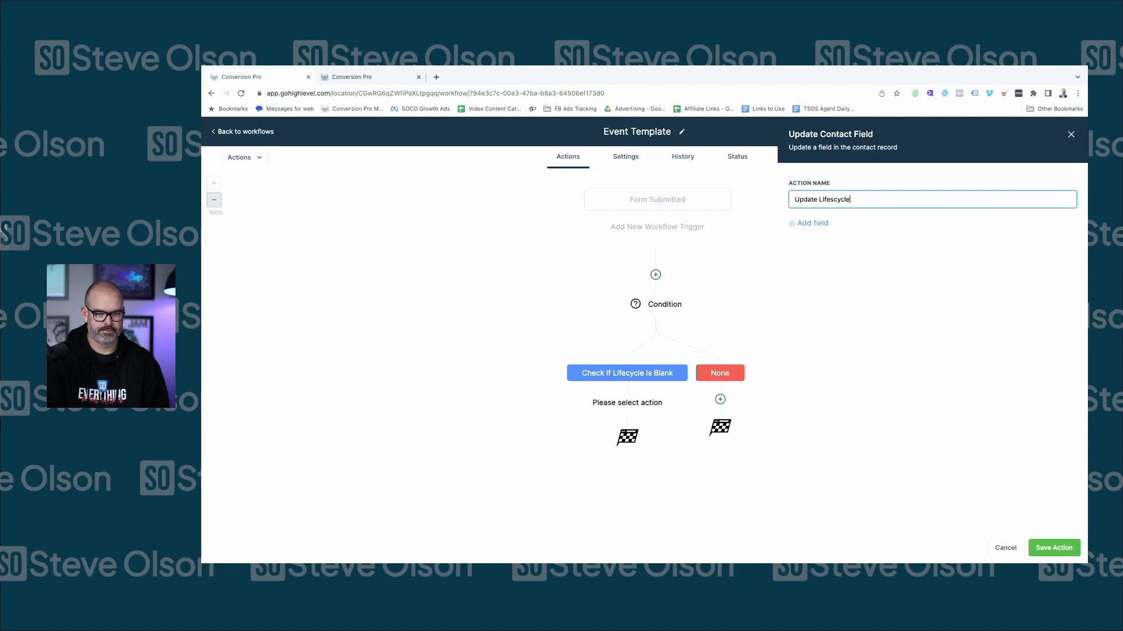
click(813, 224)
click(818, 241)
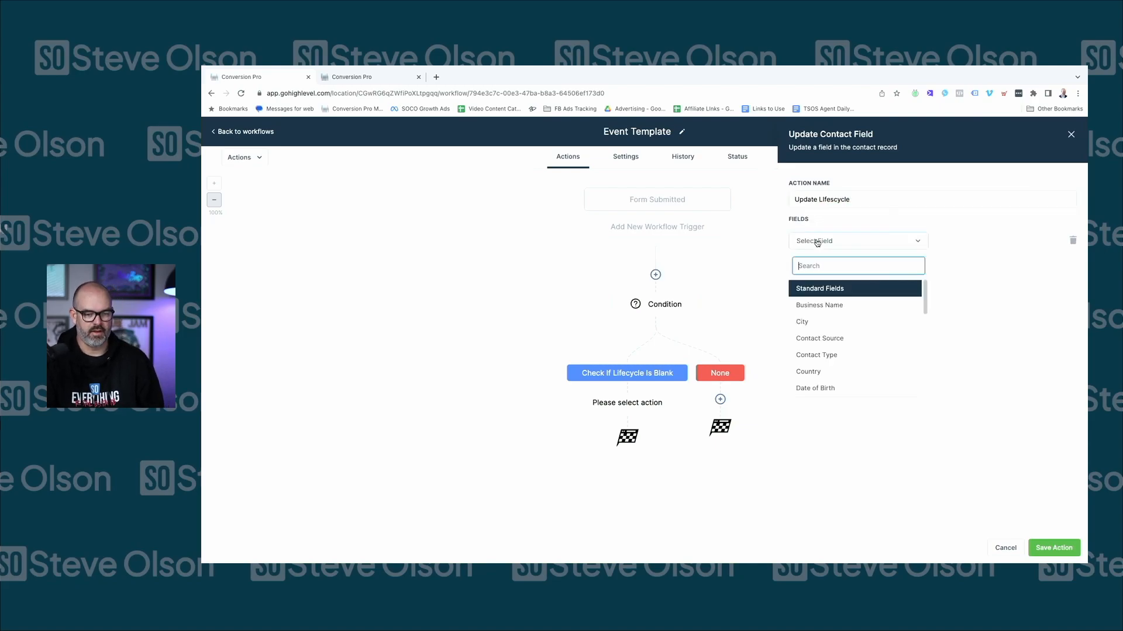
text(life)
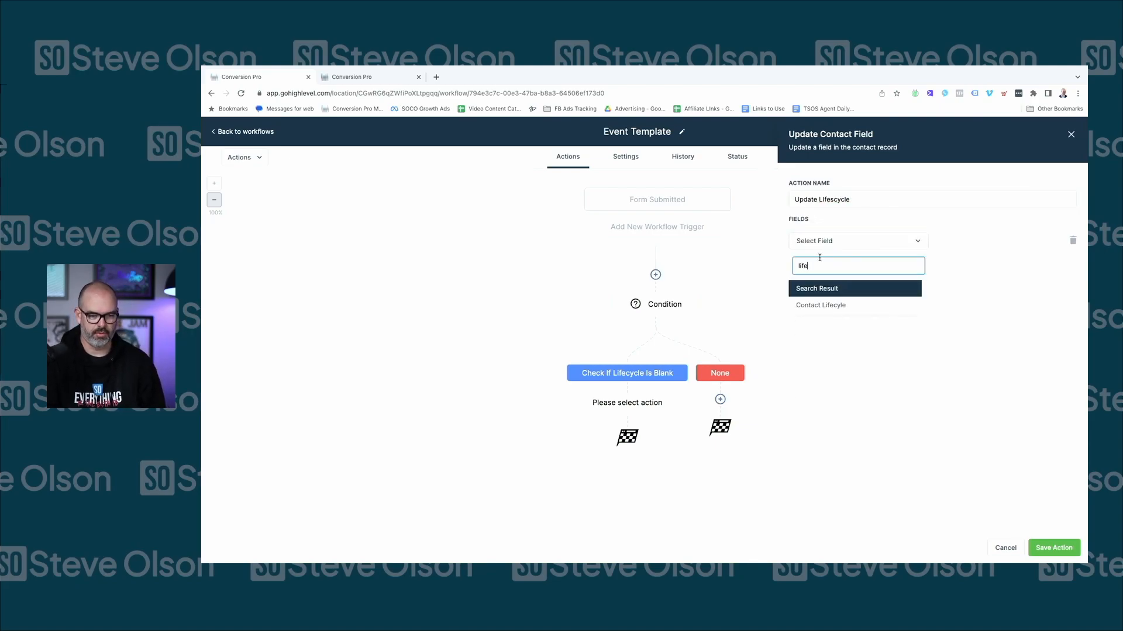
click(820, 305)
click(957, 244)
click(956, 286)
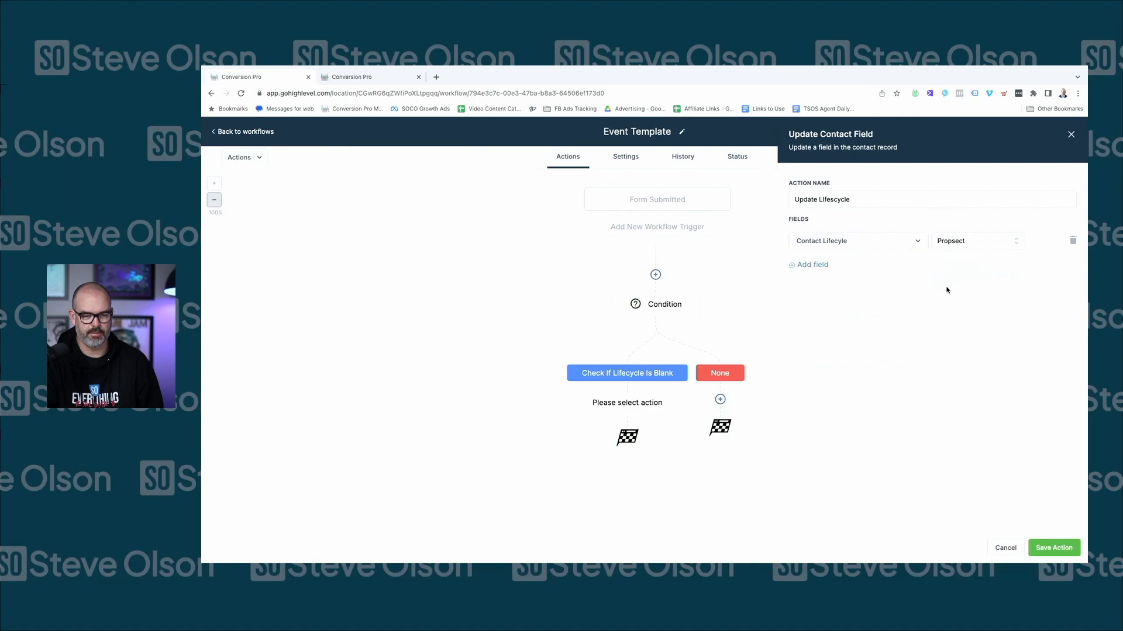
click(1066, 550)
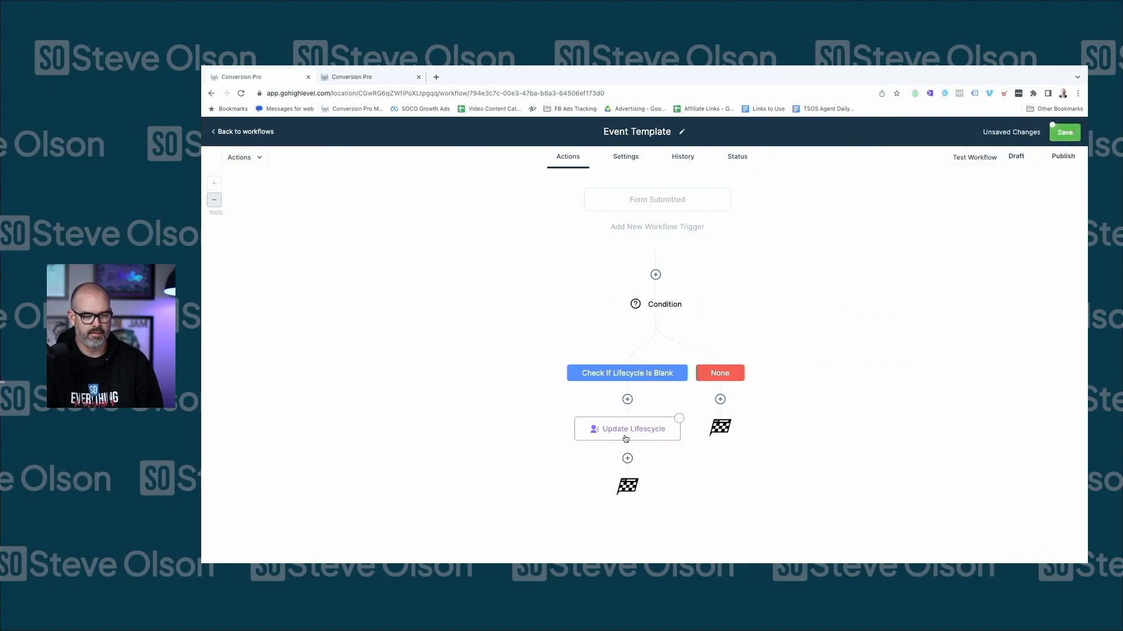
Rename the action 'Update Lifecycle To Prospect', correcting the spelling, and save it
click(648, 435)
click(890, 206)
text(to prospec)
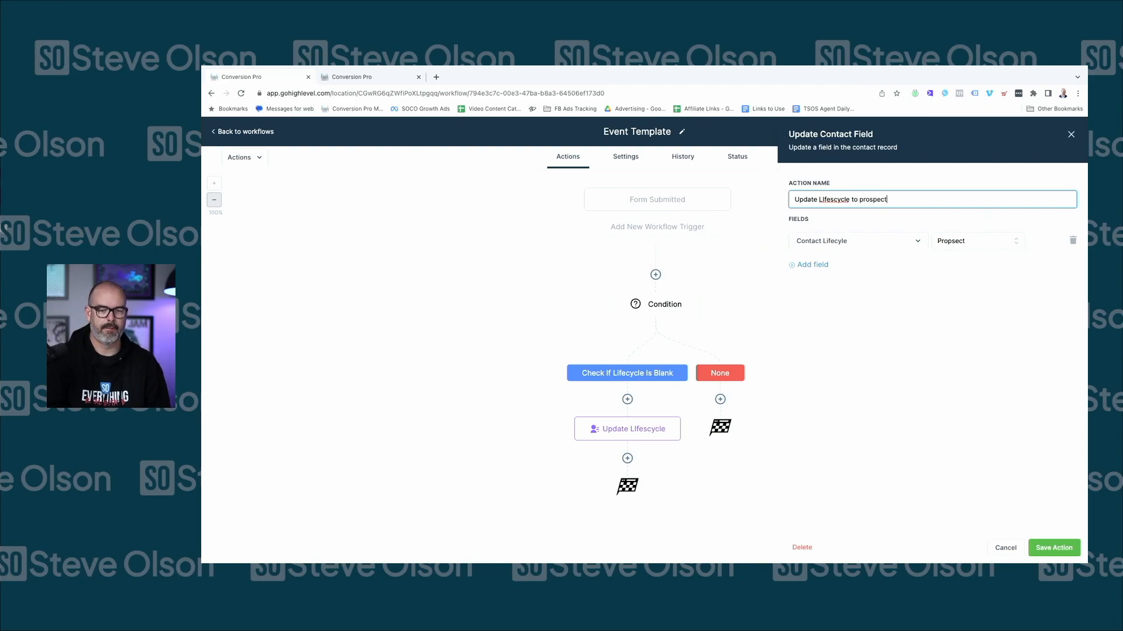
text(t)
right_click(845, 203)
click(895, 204)
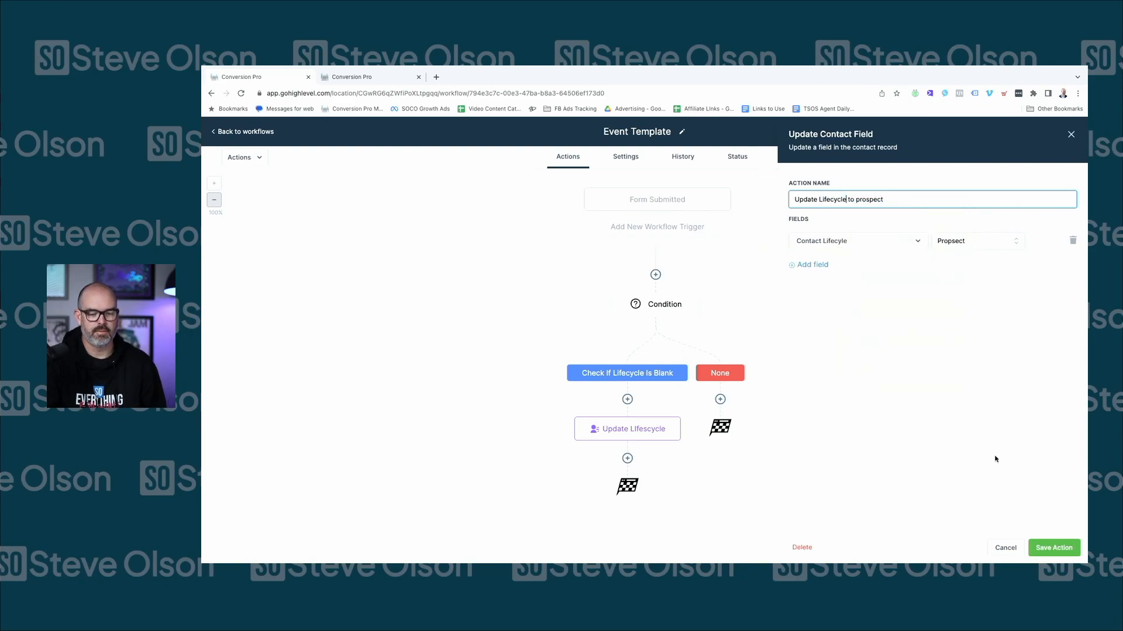
click(1053, 547)
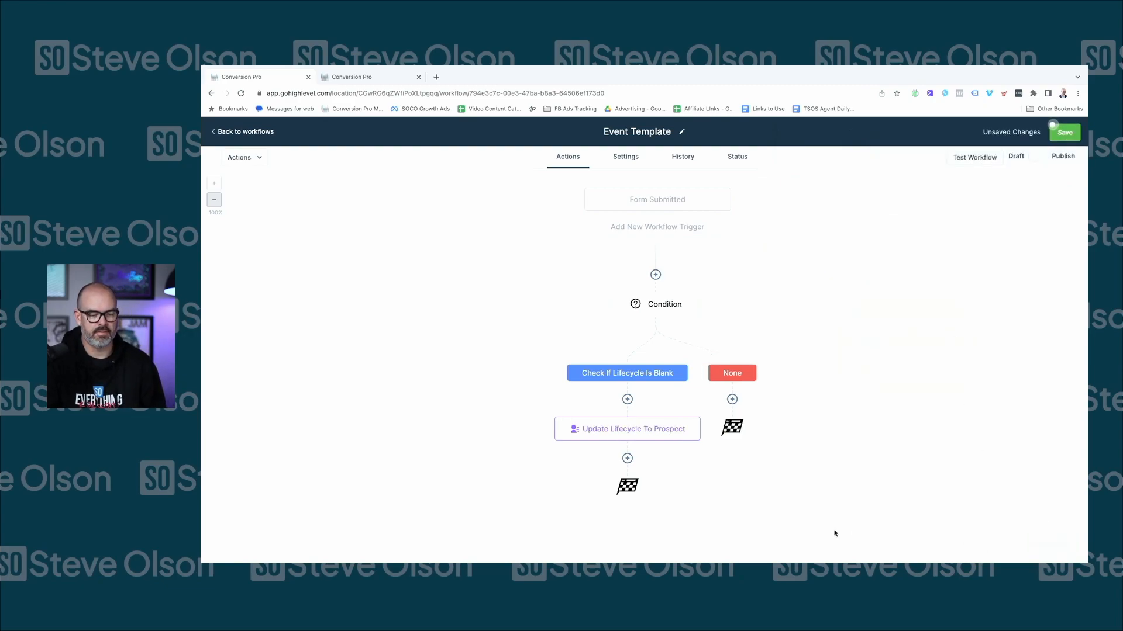
click(628, 457)
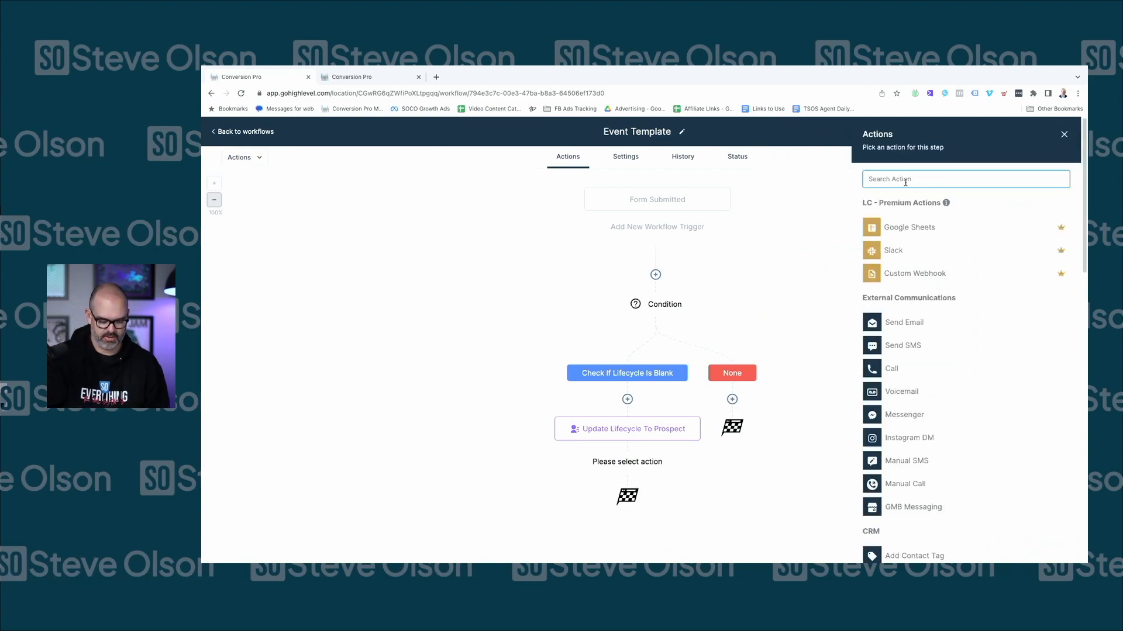
Add a Create Or Update Opportunity action in Lead Flow Pipeline at the New Lead stage
text(oppo)
click(952, 217)
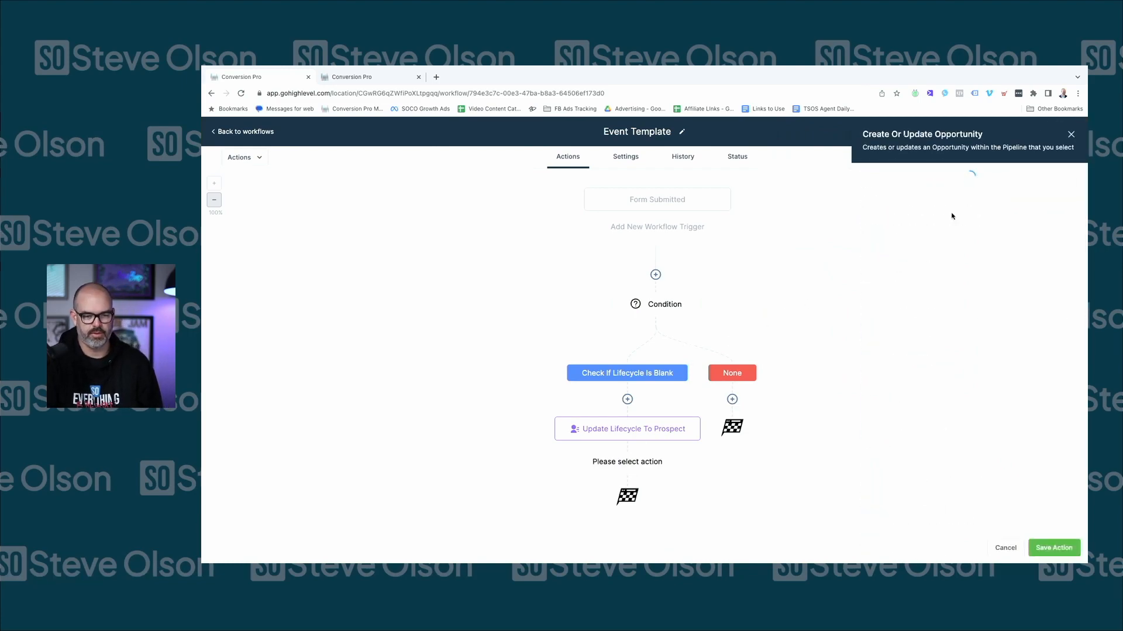
click(889, 235)
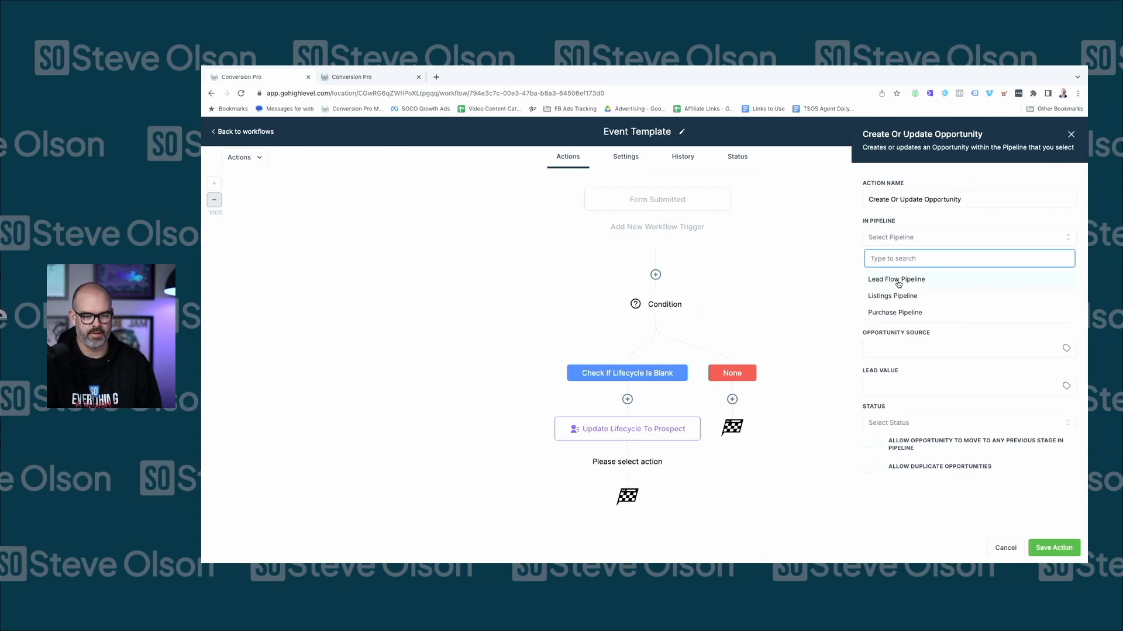
click(904, 281)
click(904, 279)
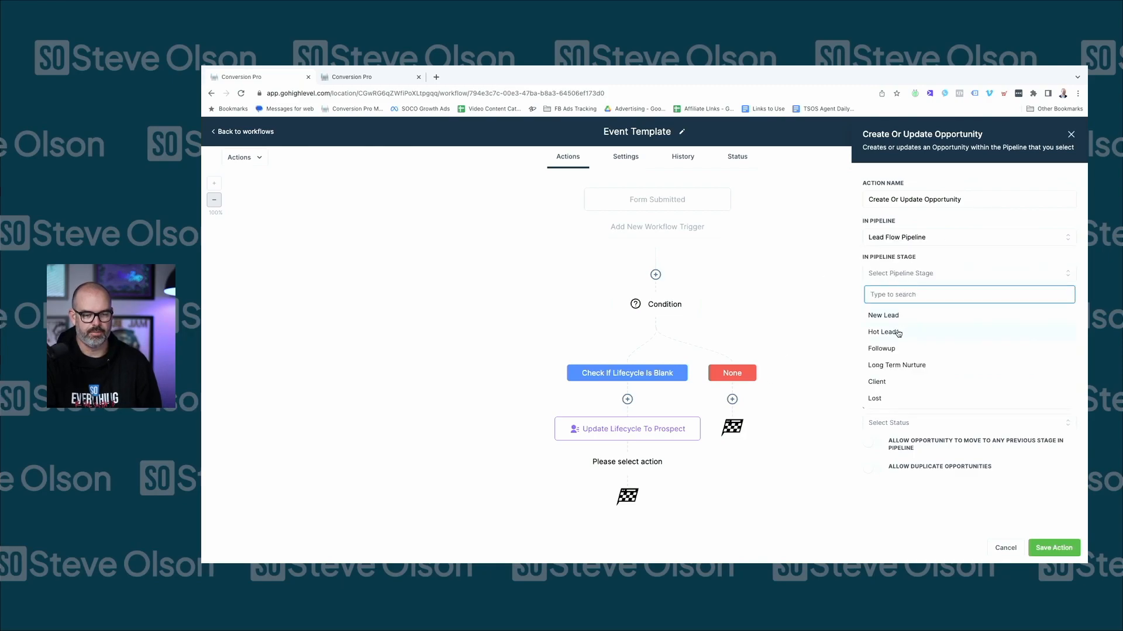
click(902, 321)
Name the opportunity '"Name of Event" Registration' followed by the contact's full name
click(897, 314)
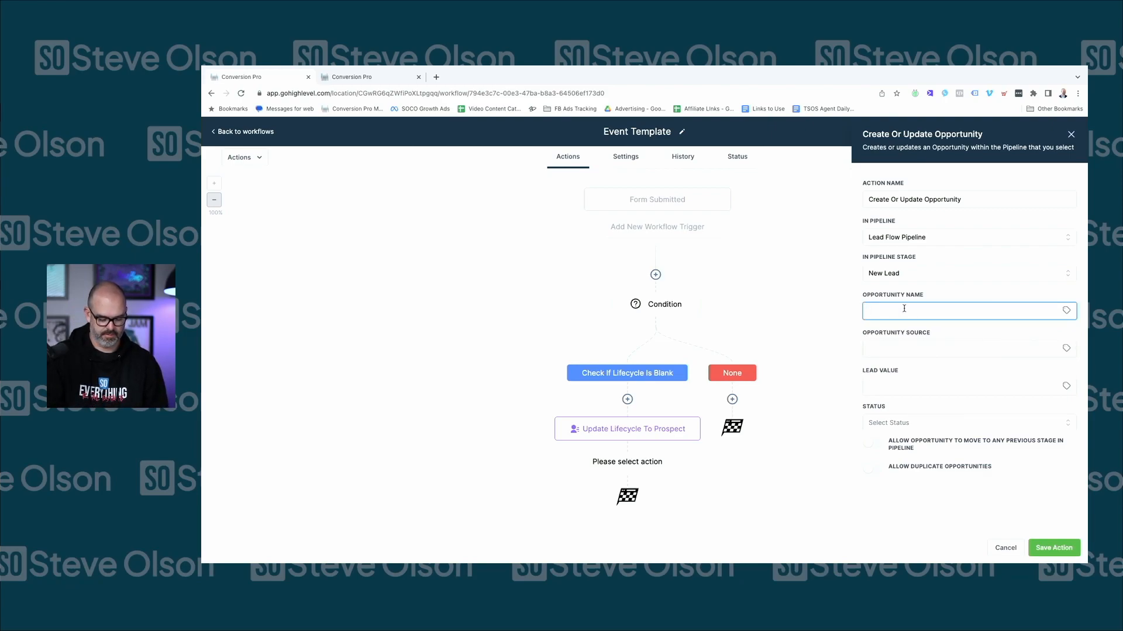
text("Name of)
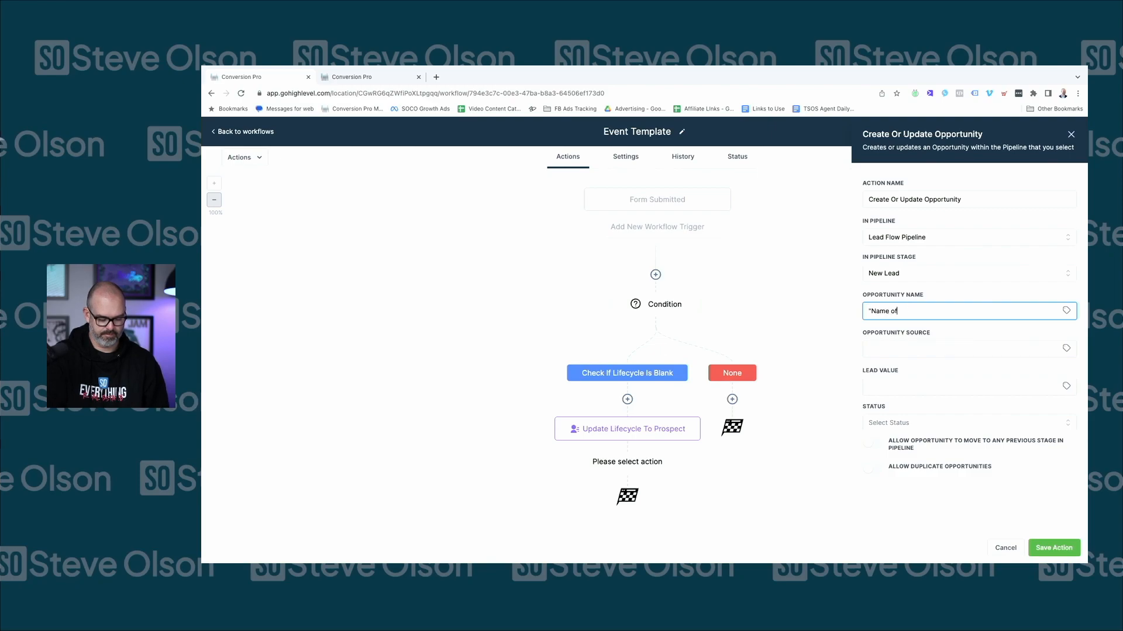
text( Event" Registration -)
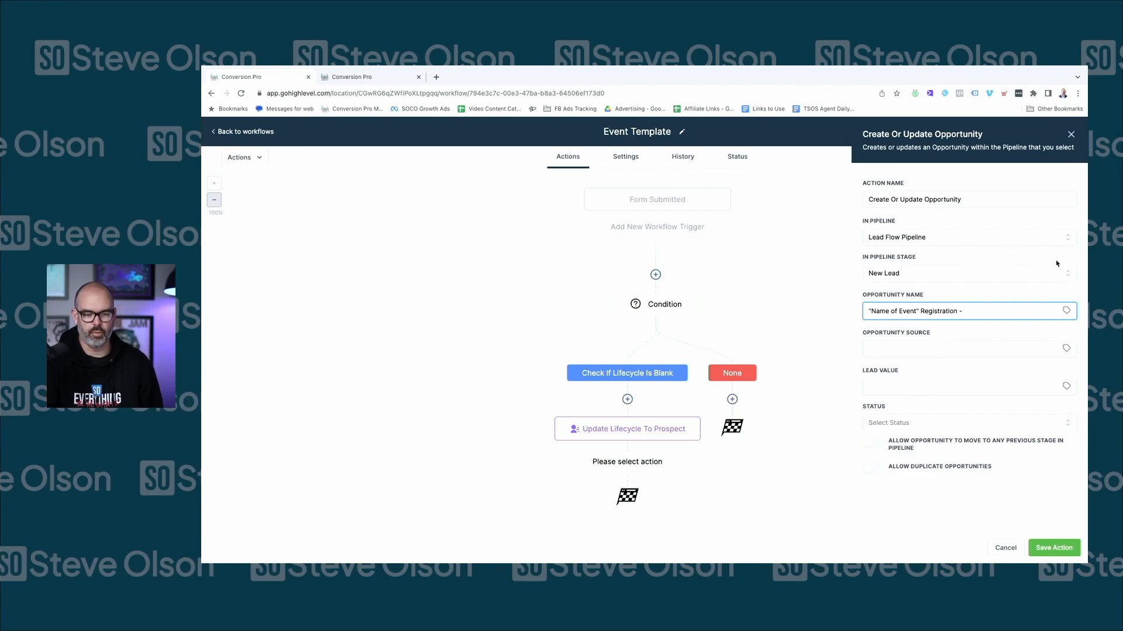
click(1066, 310)
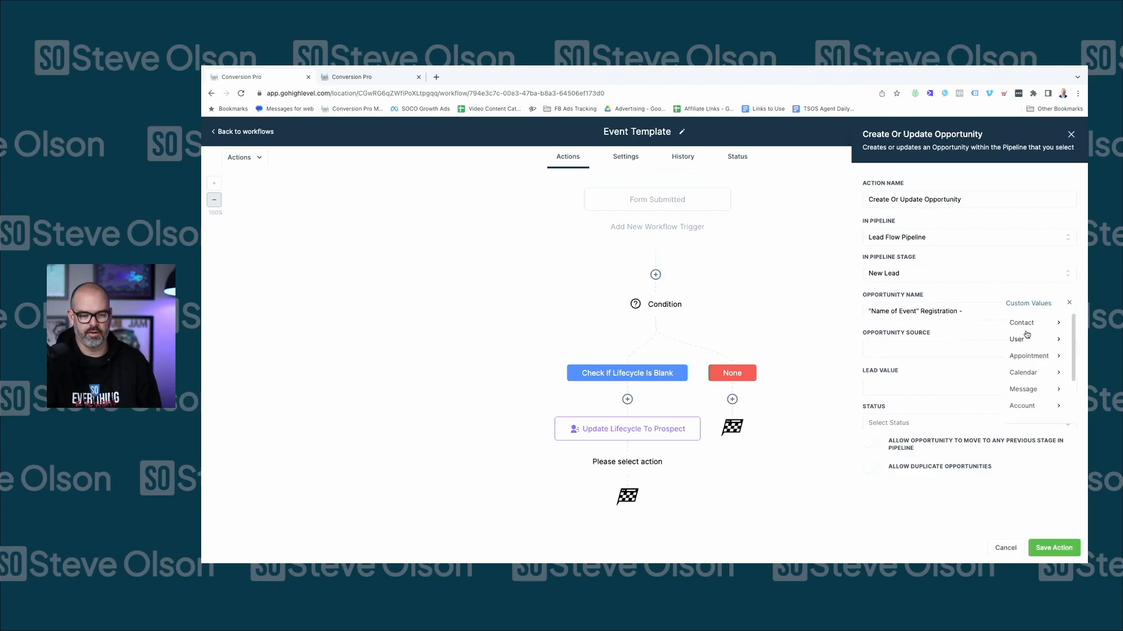
click(1028, 325)
click(1019, 322)
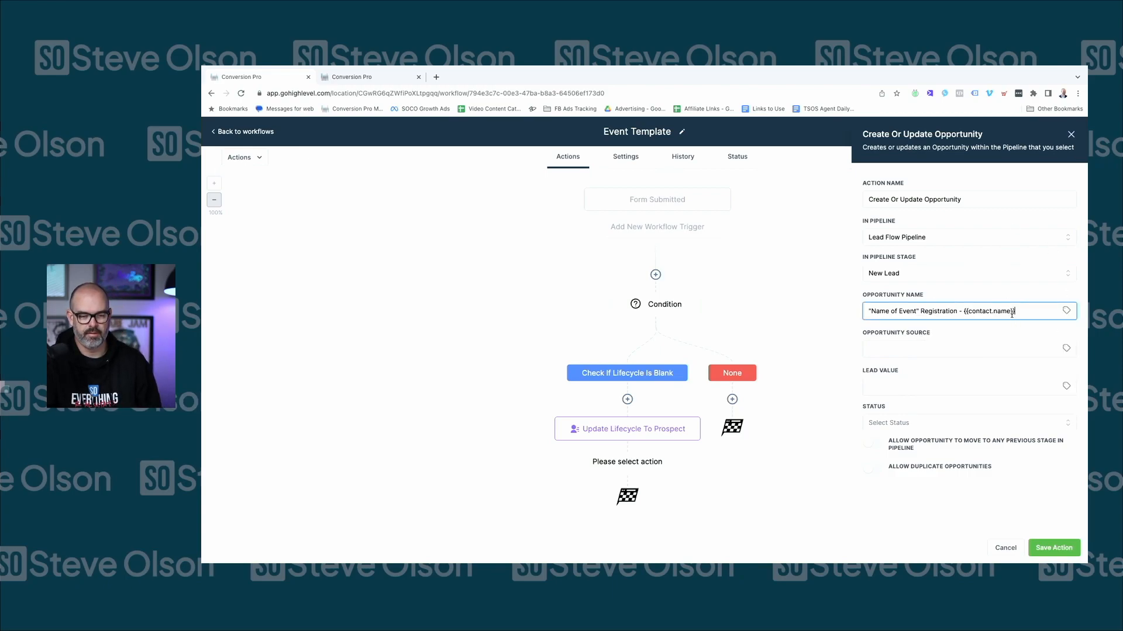
Set the opportunity source to {{contact.utm_campaign}} and status to open, then save
click(894, 350)
click(1066, 348)
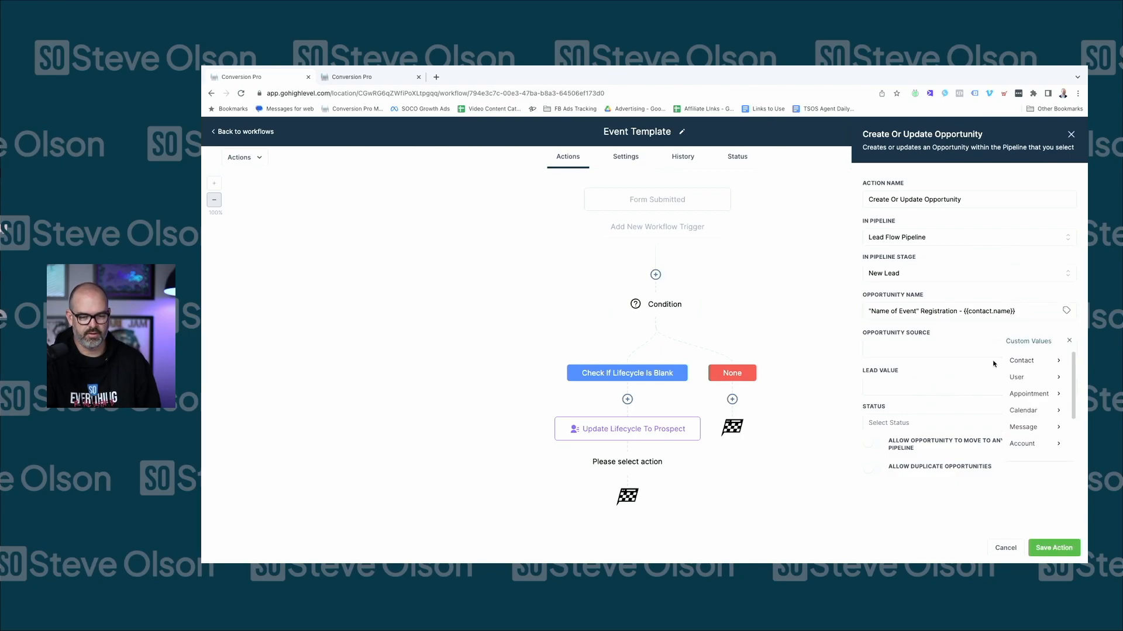
click(1028, 367)
scroll(1018, 394, down, 5)
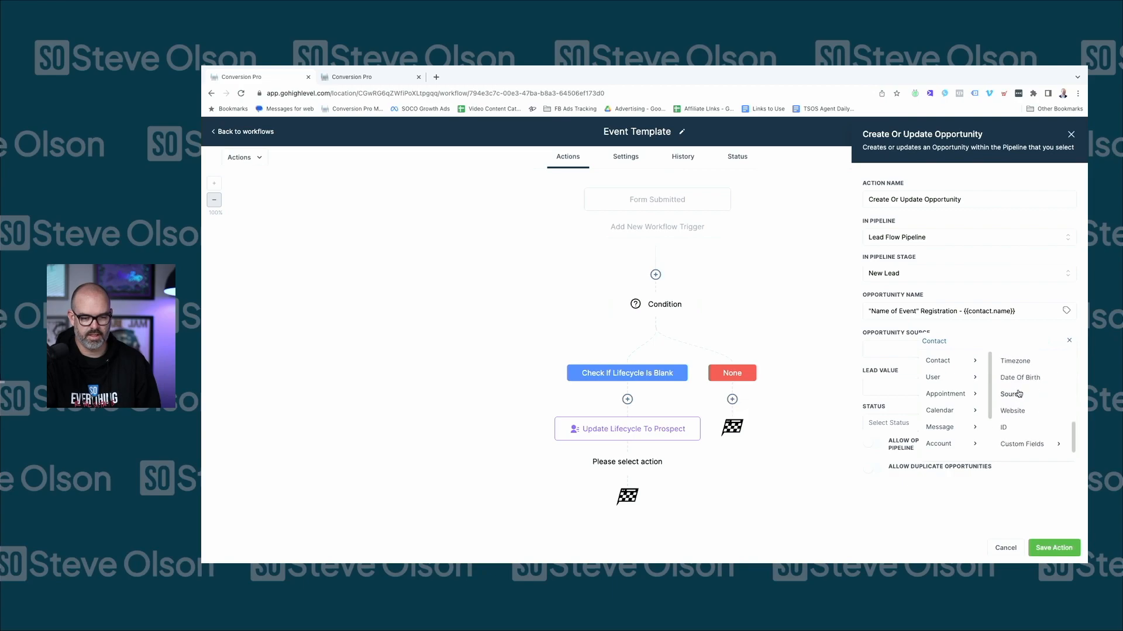
click(1021, 444)
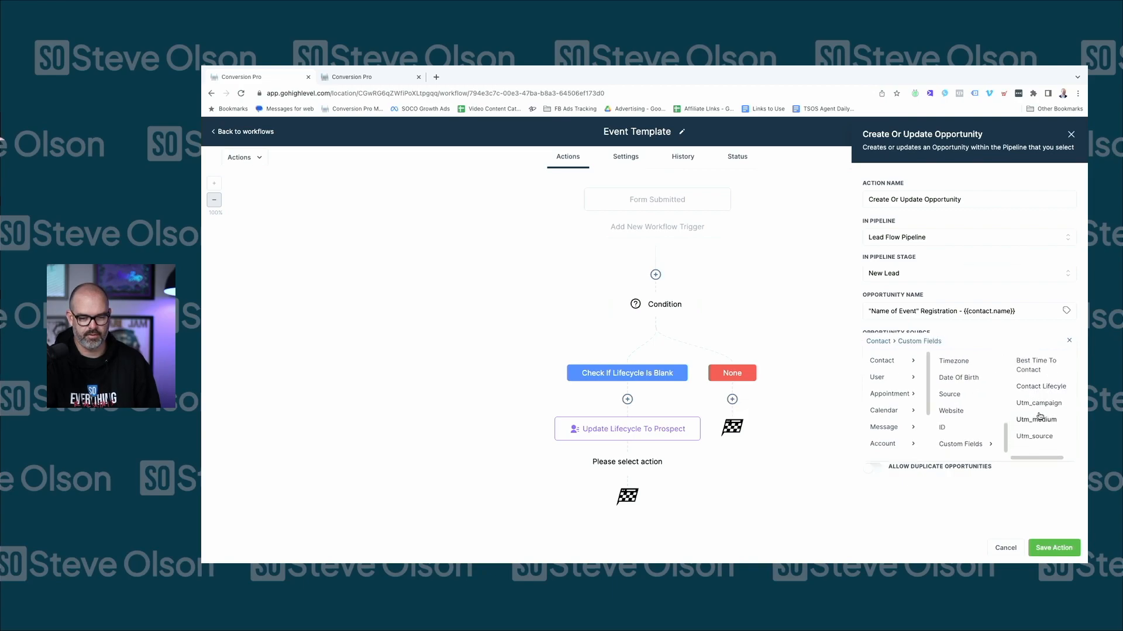
click(1035, 412)
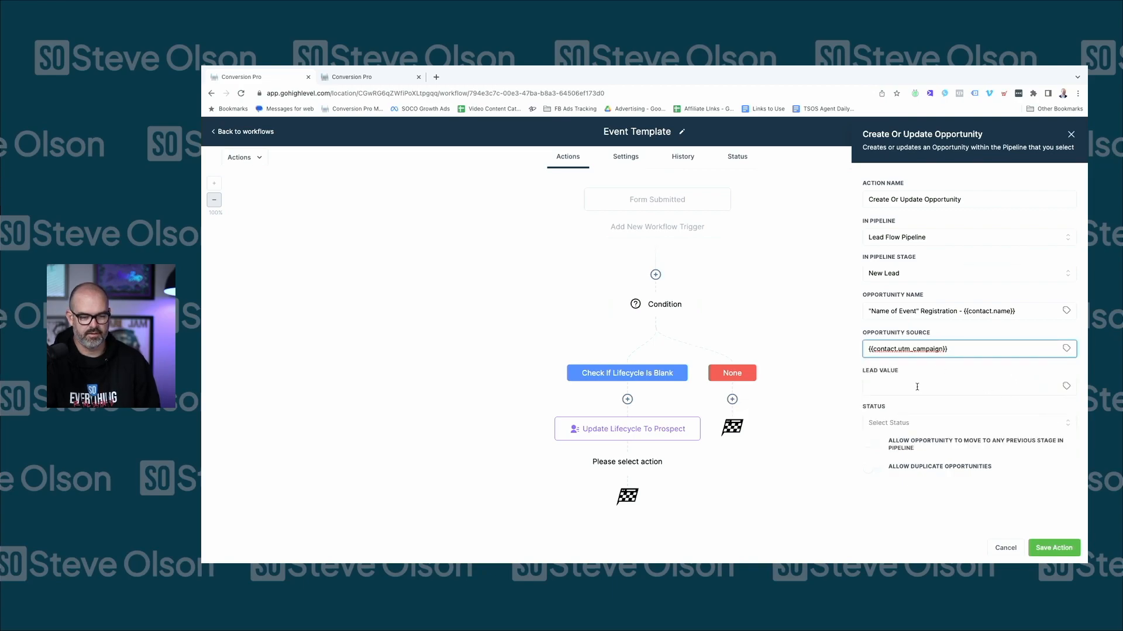
click(936, 422)
click(974, 446)
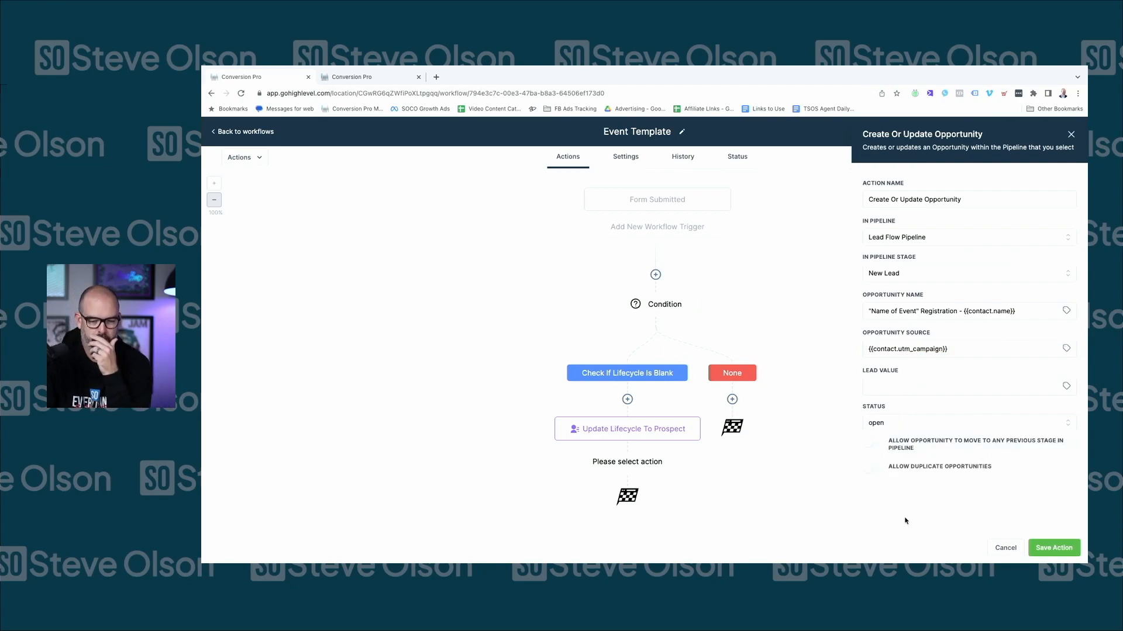
click(1046, 548)
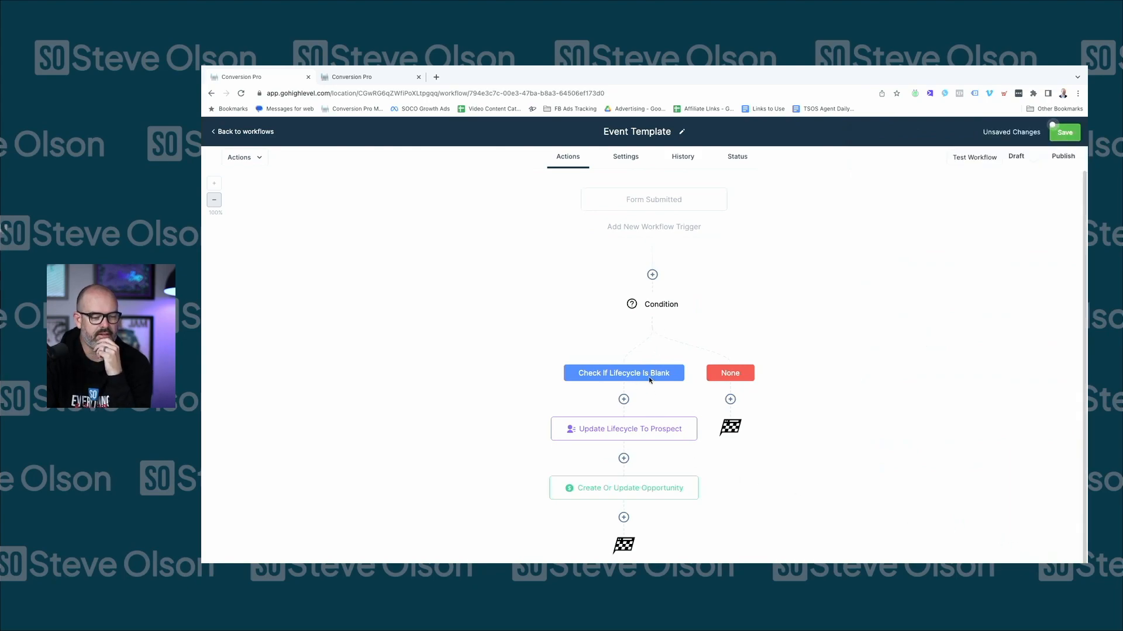
Try an Assign To User action after the opportunity step, then abandon it
scroll(645, 433, down, 1)
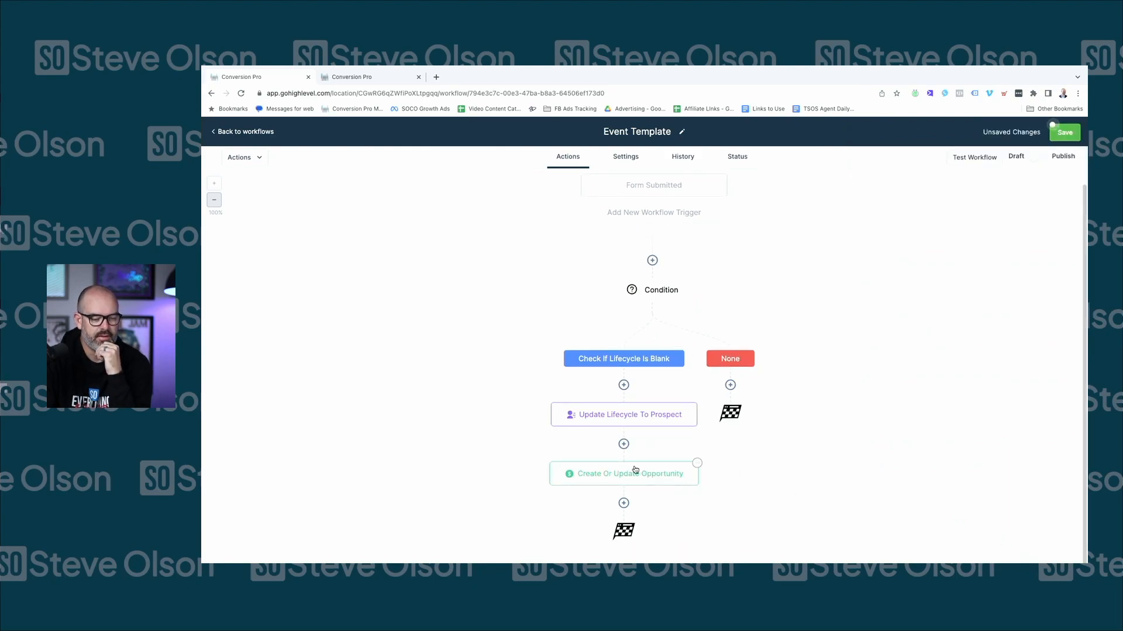
click(624, 504)
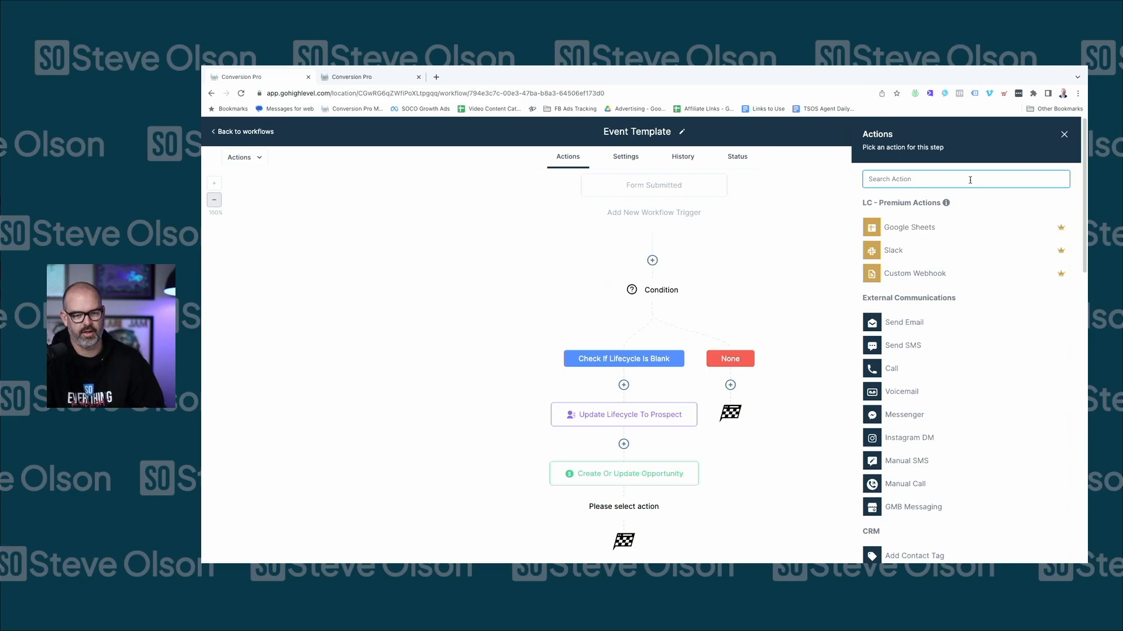
text(assign)
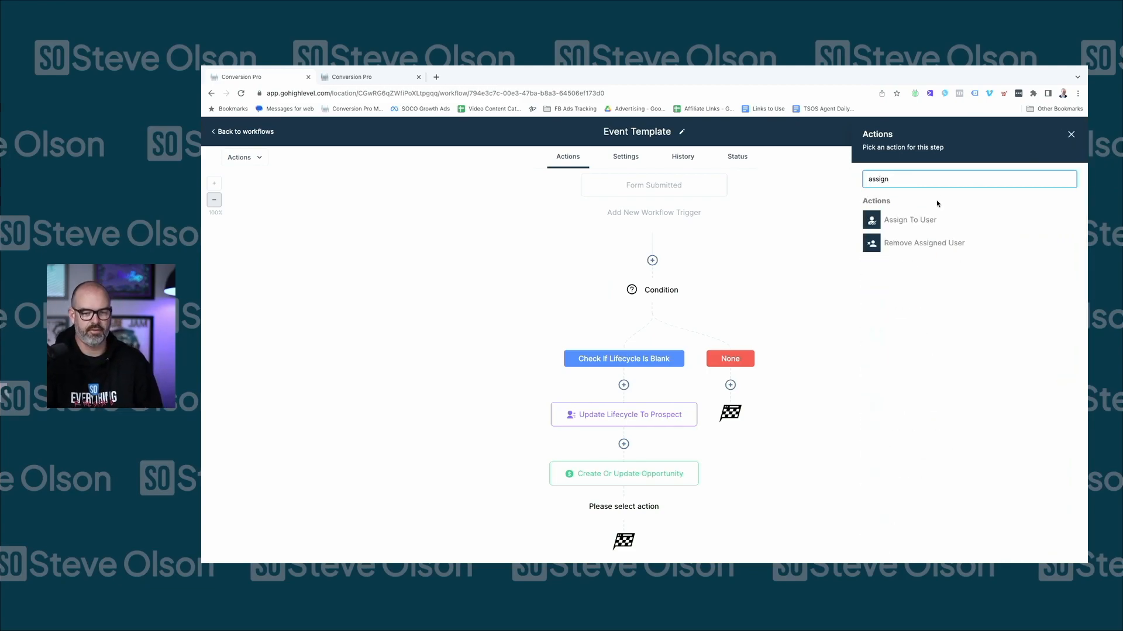
click(934, 219)
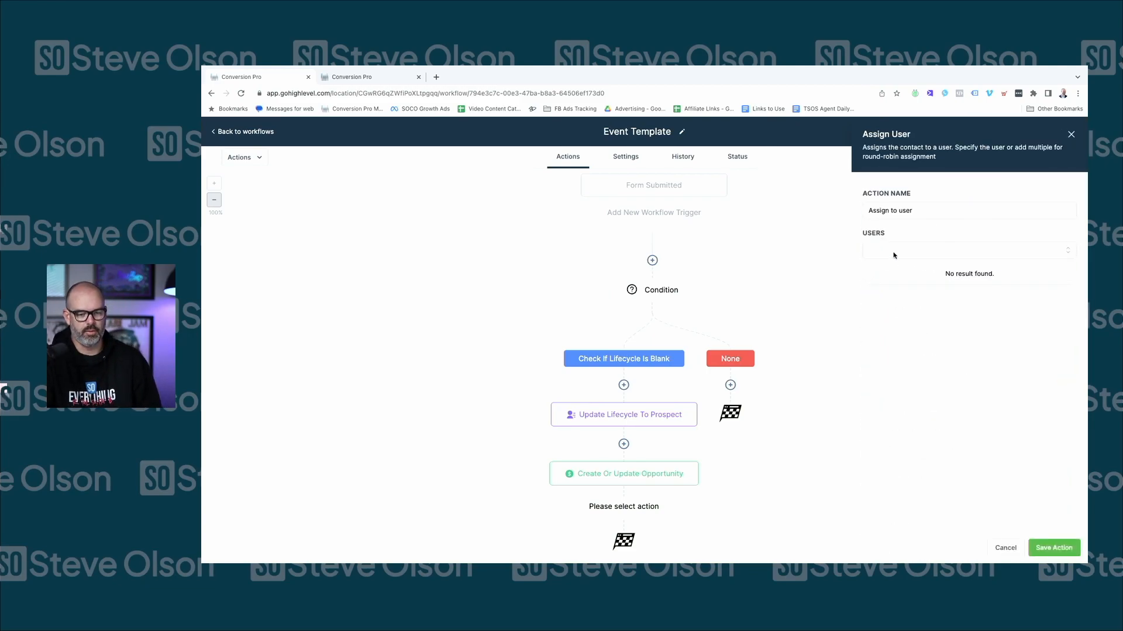
click(1054, 548)
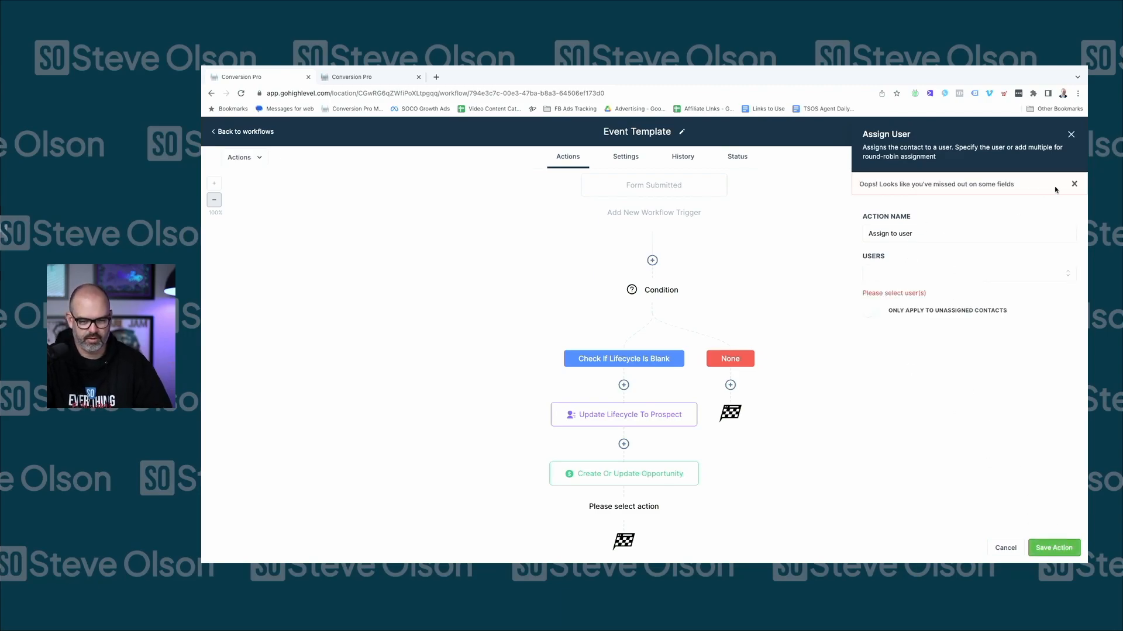
click(1075, 184)
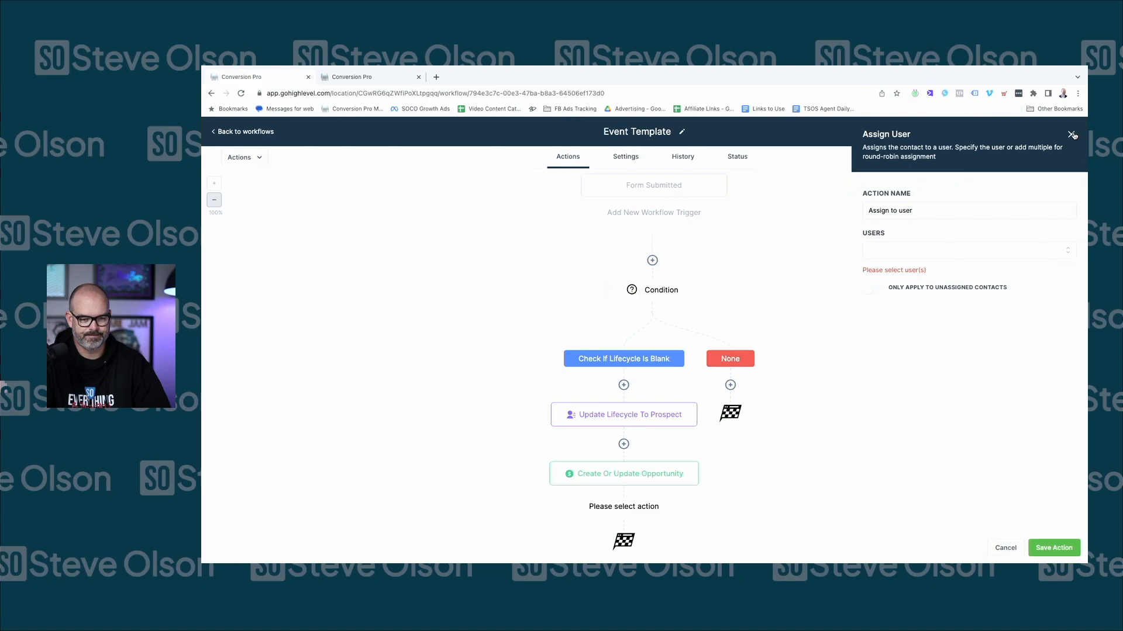
click(1072, 135)
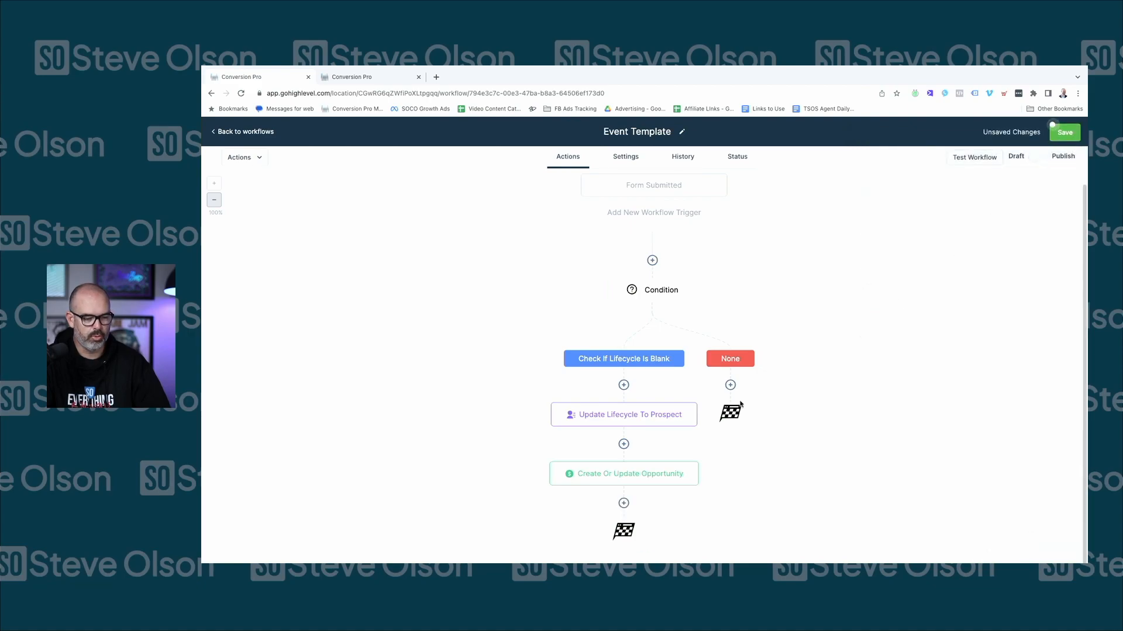
Discard the empty step and add a fresh step below the opportunity step
click(622, 506)
click(679, 522)
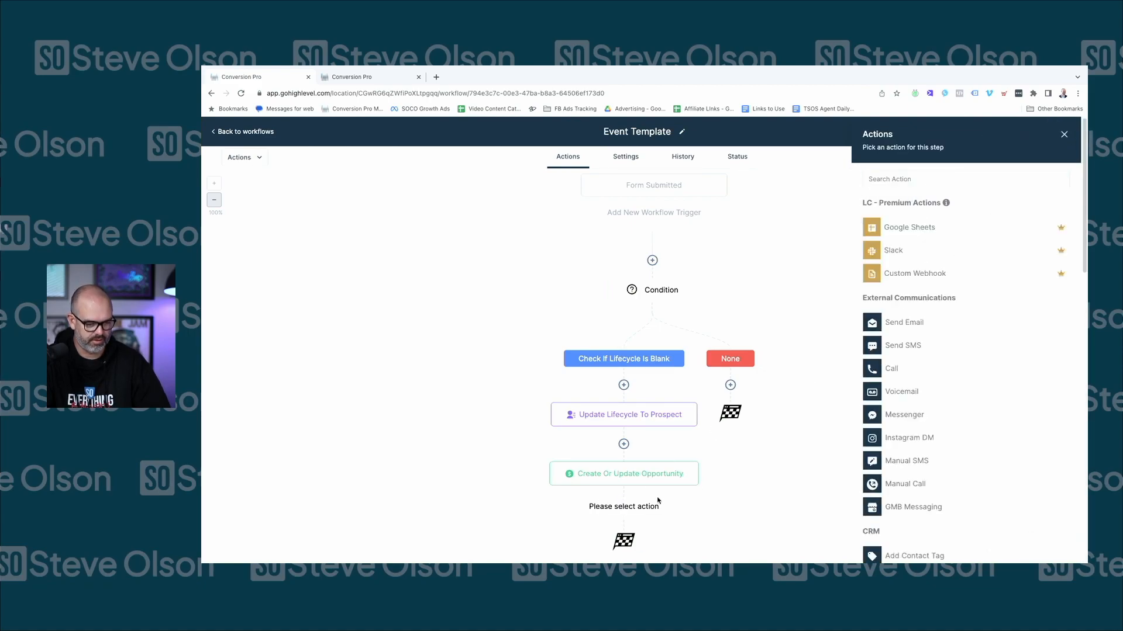
click(1063, 135)
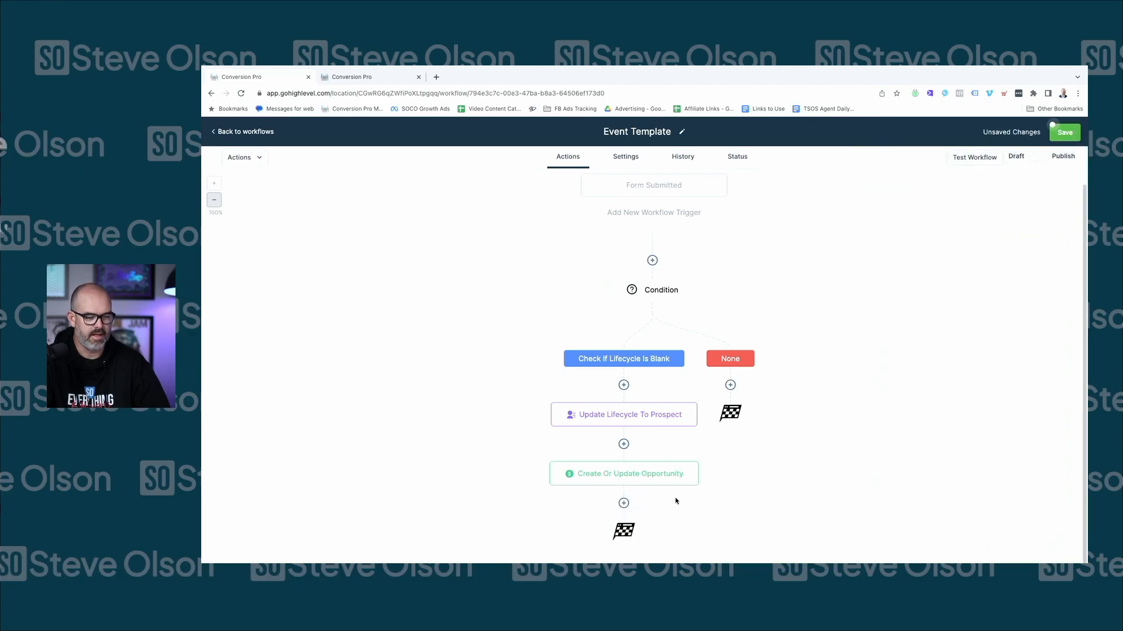
click(623, 504)
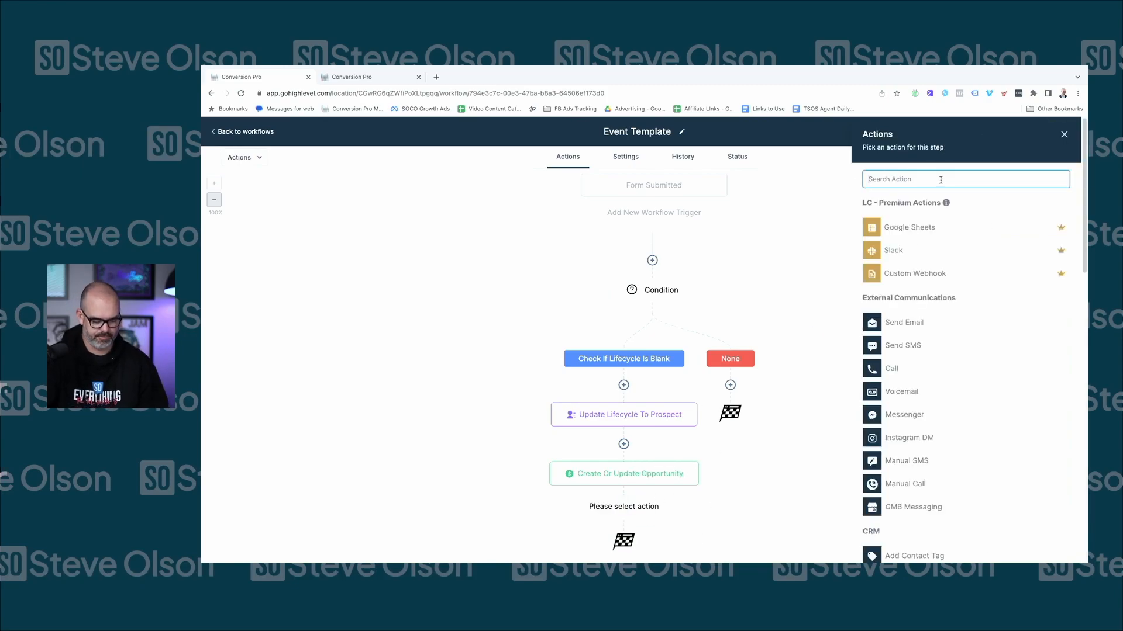
Add a Send Email action and enter the sender's name
text(email)
click(926, 225)
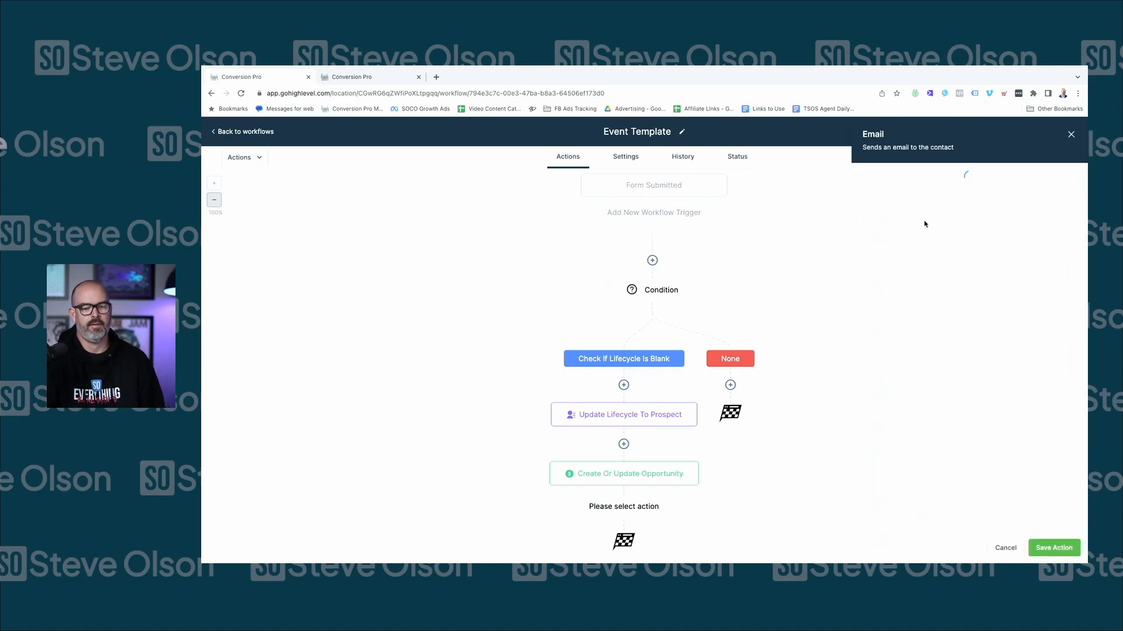
click(914, 255)
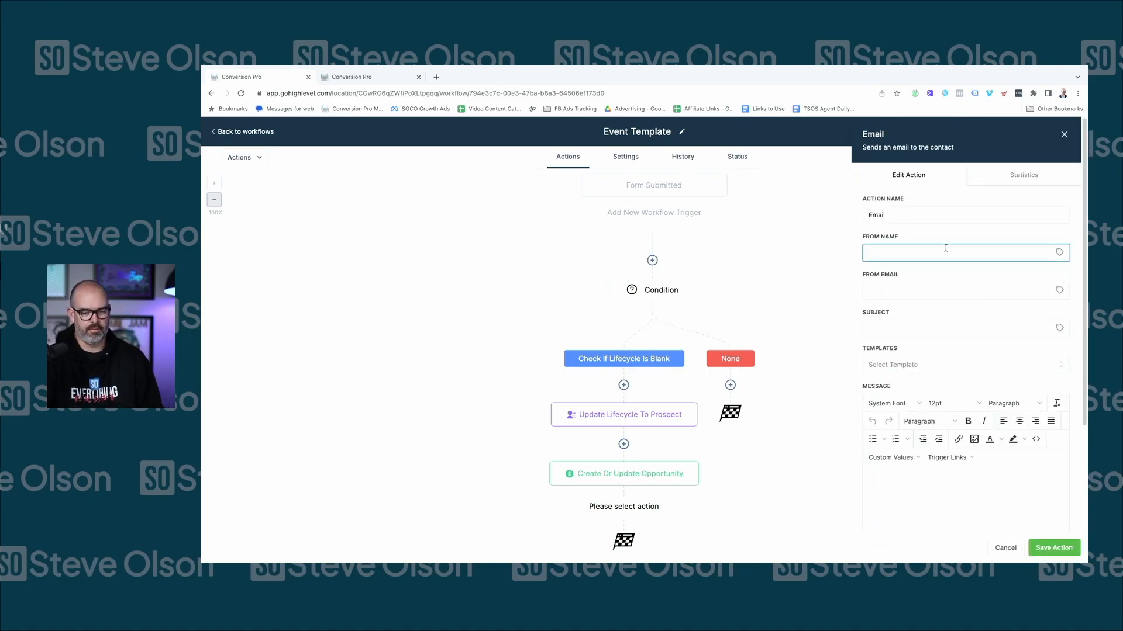
click(1059, 253)
click(1026, 267)
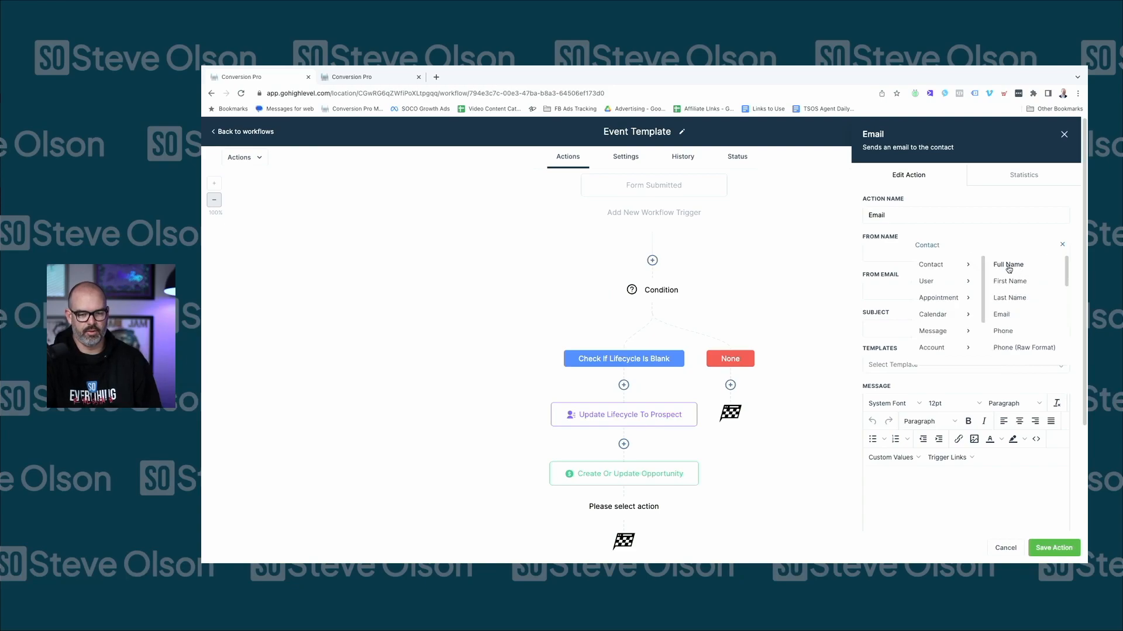
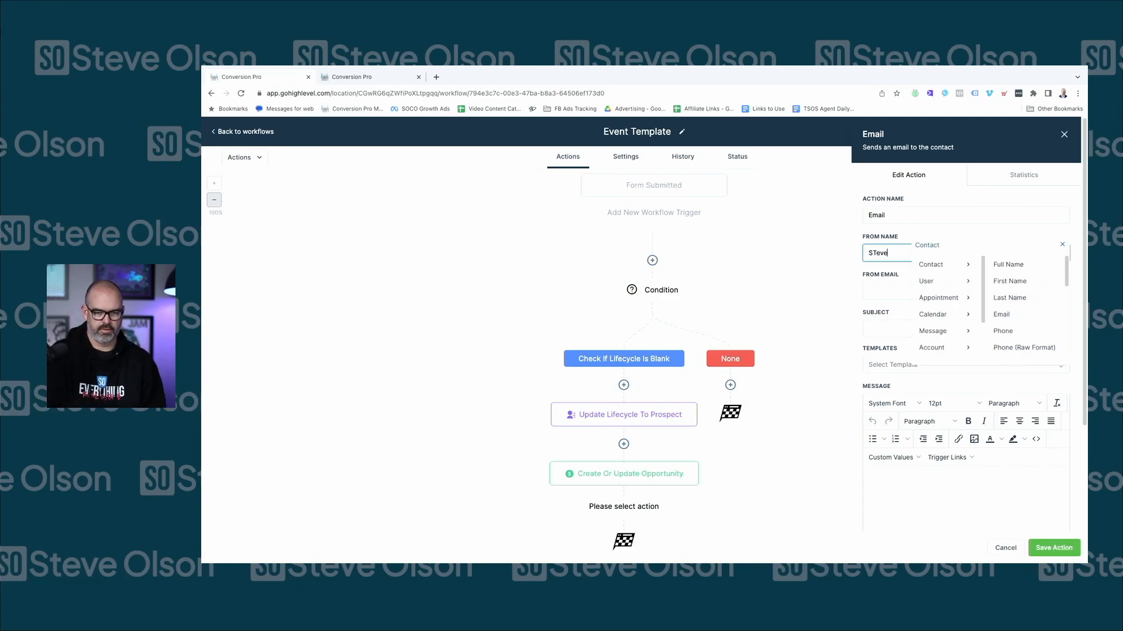
key(super+BackSpace)
key(Tab)
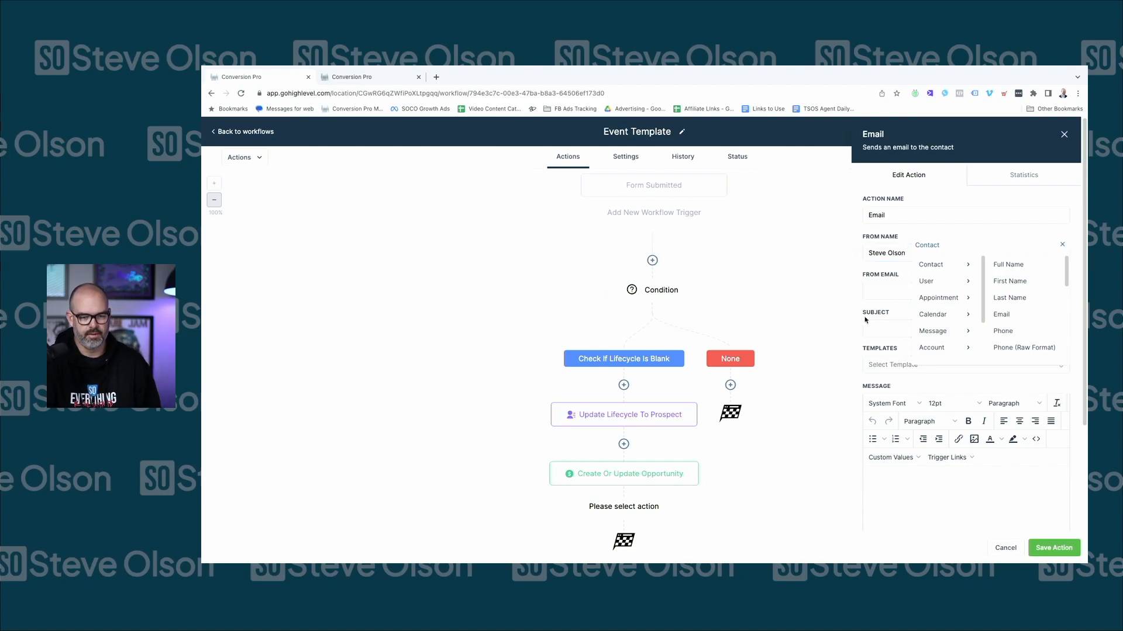
click(1062, 245)
Enter the sender's email address in the From Email field
click(953, 294)
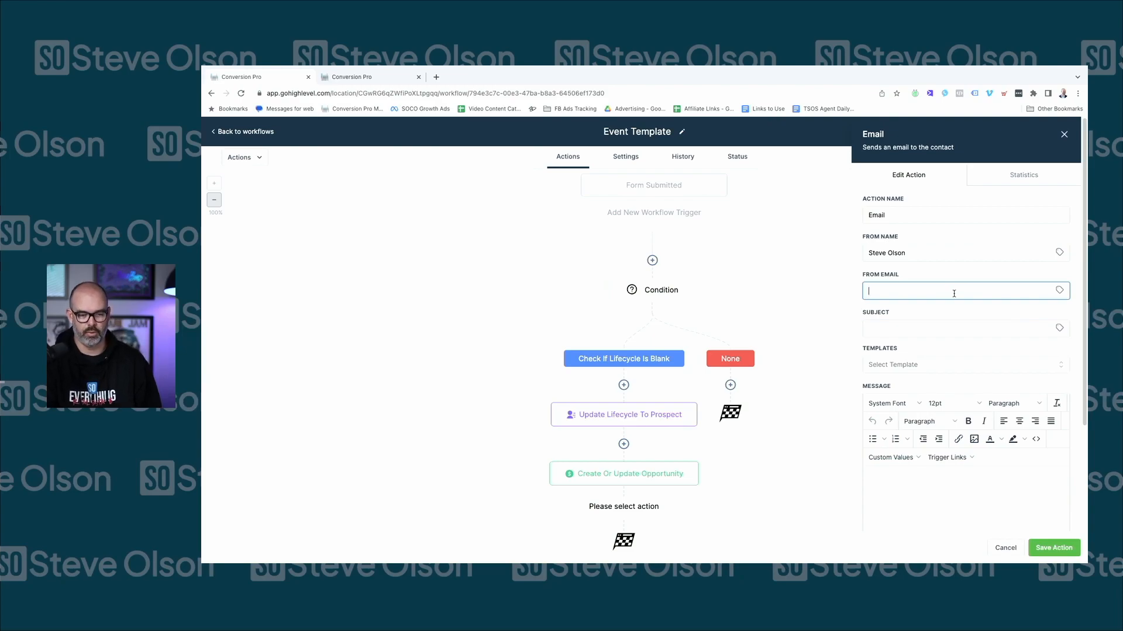
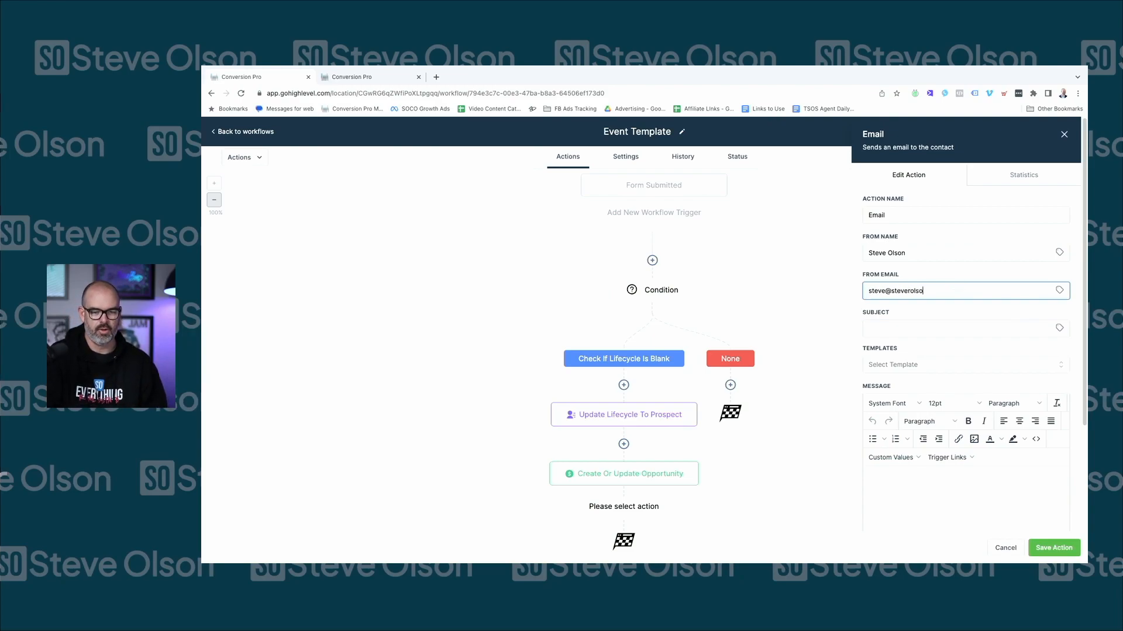
key(Tab)
Set the subject to '{{contact.first_name}} - You're confirmed for the "EVENT"'
text(Webaninr Name - Your're confirmed)
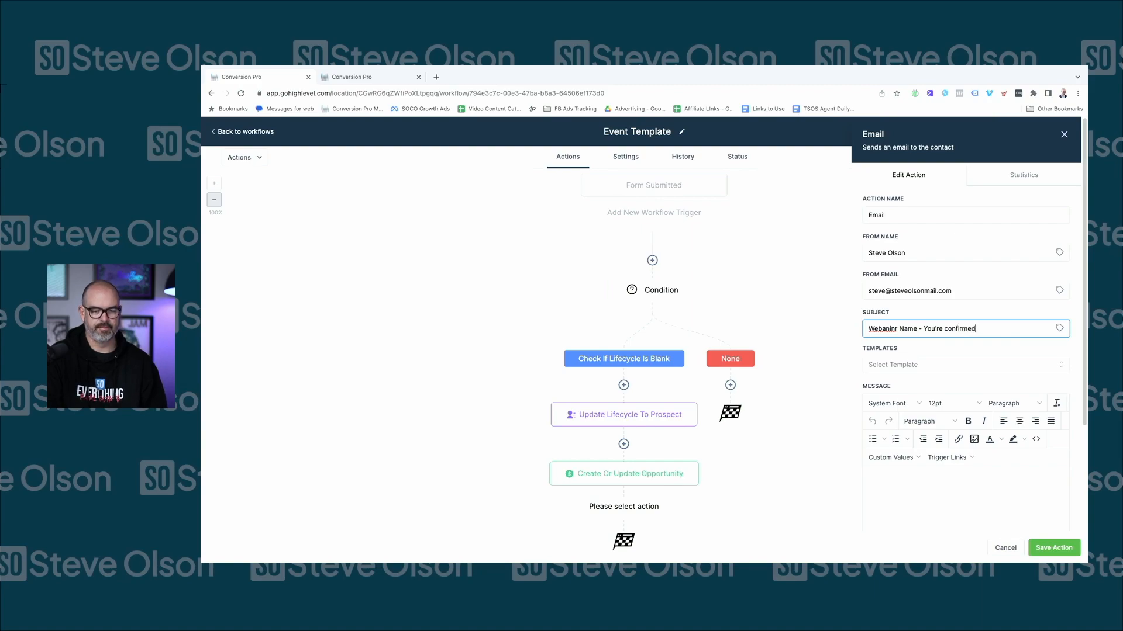
key(ctrl+a)
key(BackSpace)
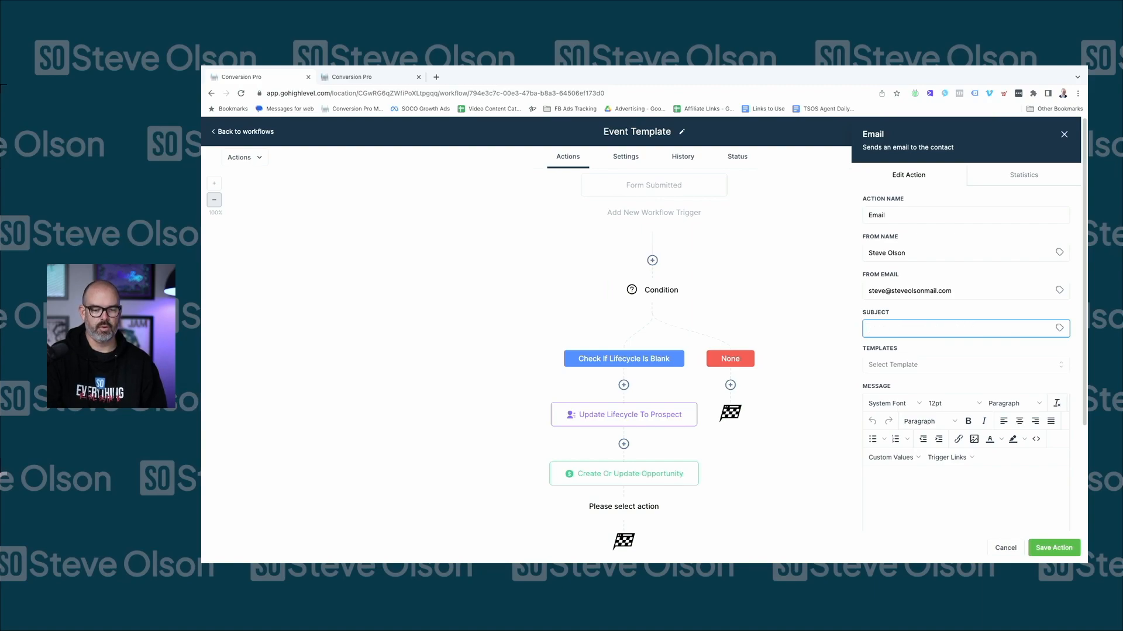
click(1059, 328)
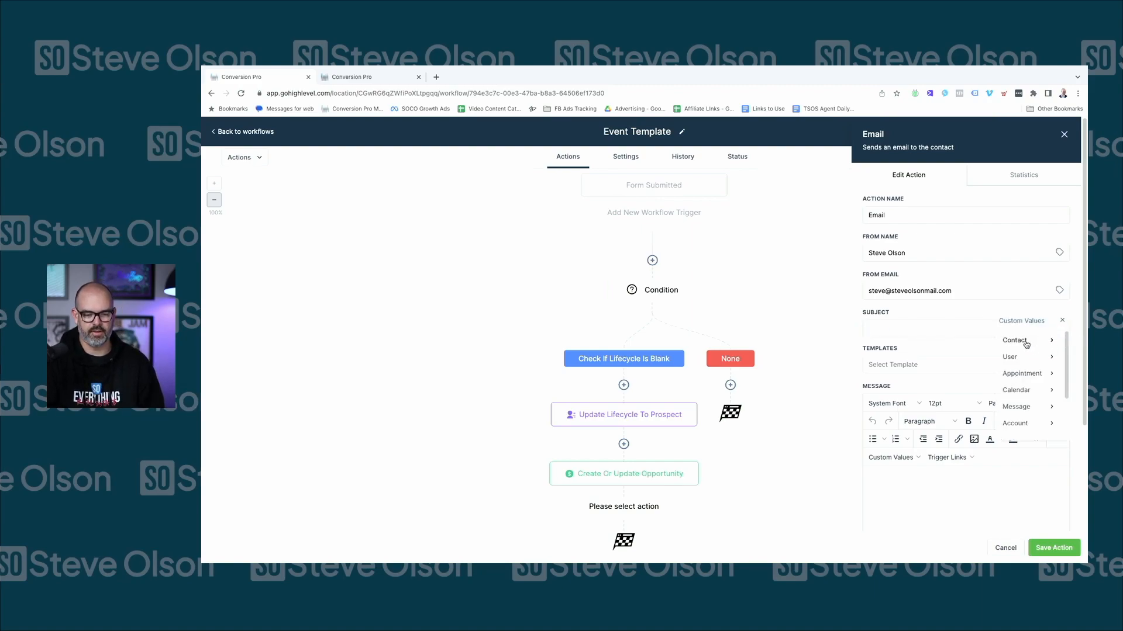
click(1006, 339)
click(1002, 357)
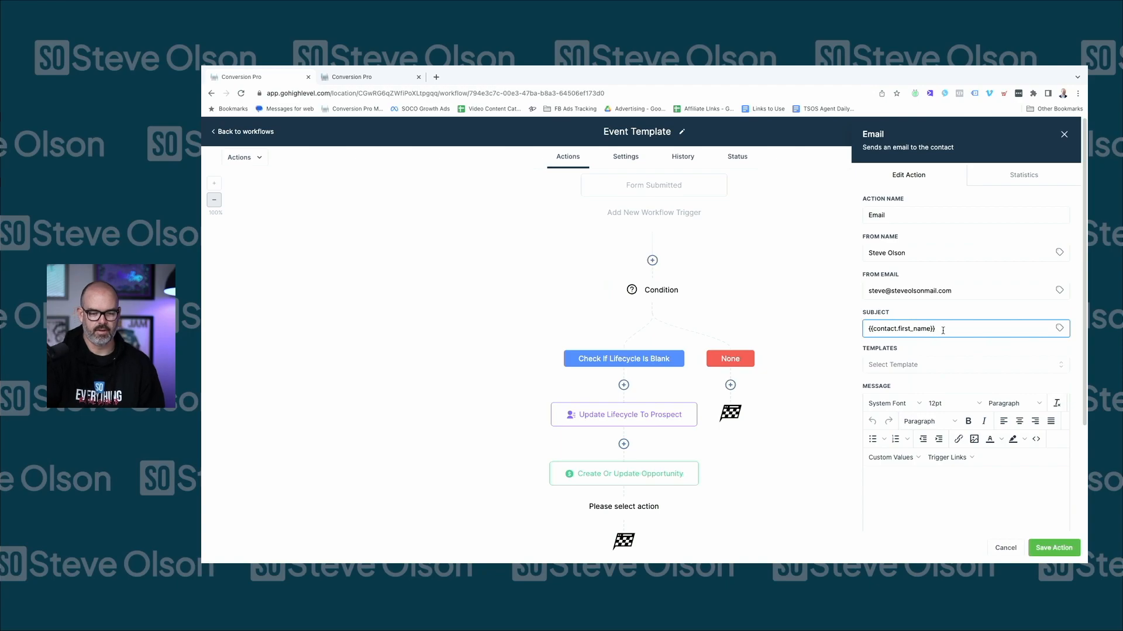
text(- You're confirmed for the "EVENT" tit)
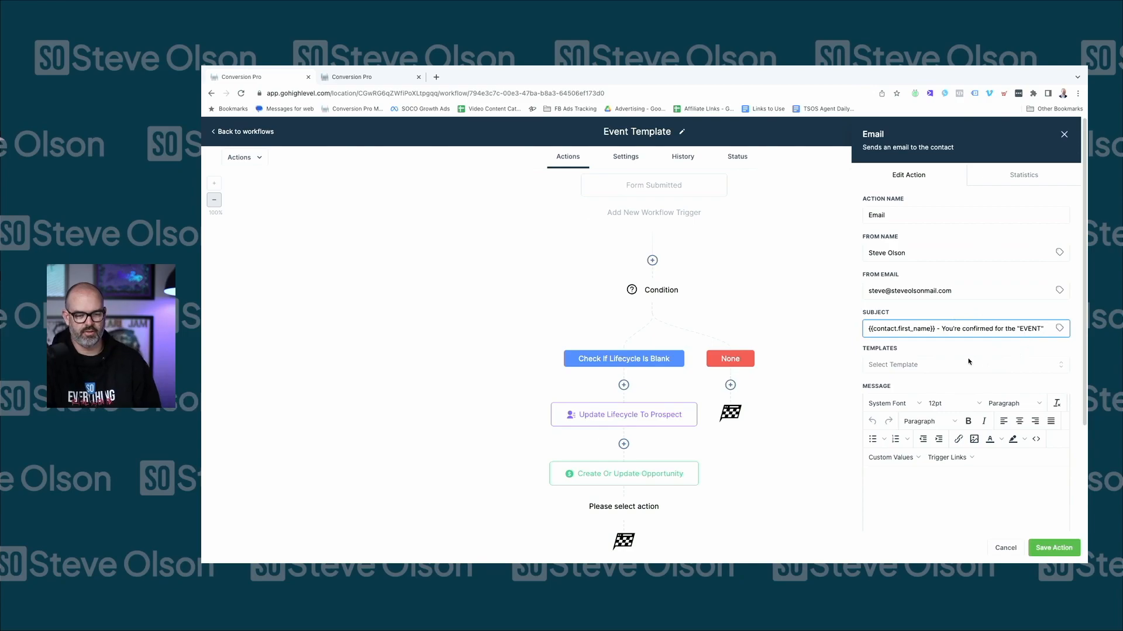
scroll(900, 456, down, 1)
Write the email greeting with the first-name merge field, a registration line, and When/Time/Link to join lines
click(897, 468)
click(891, 427)
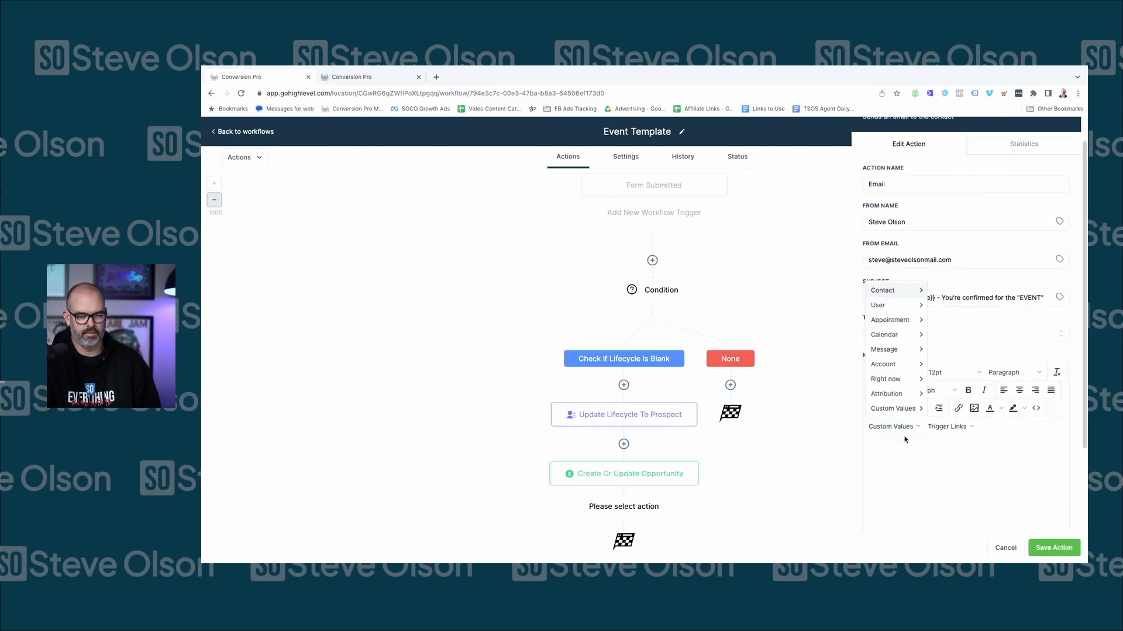
mouse_move(905, 295)
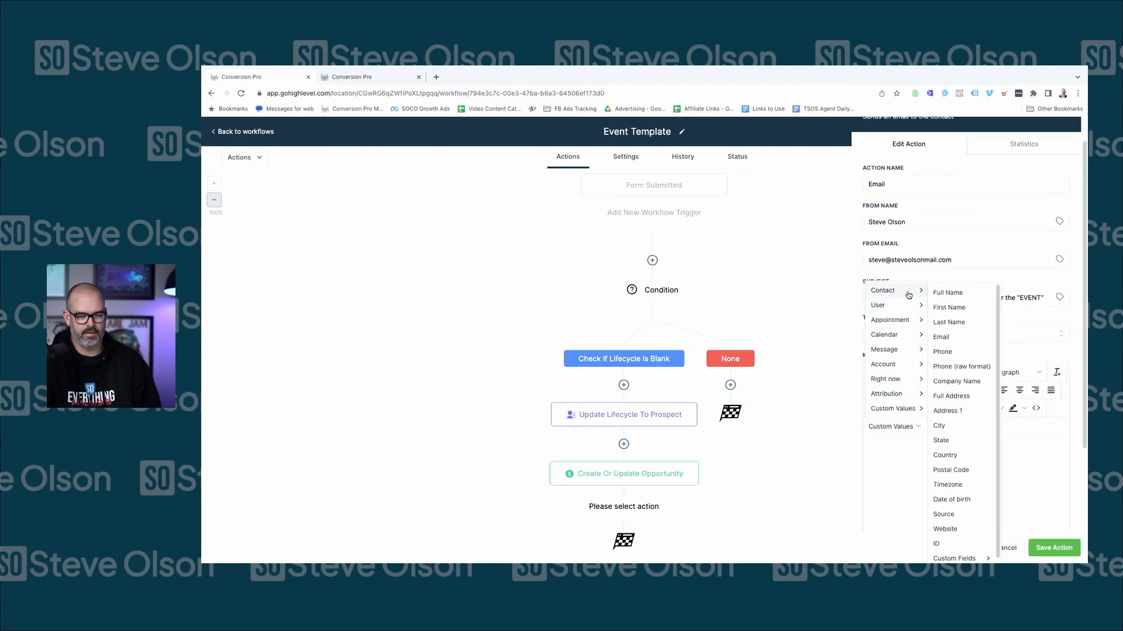
click(951, 309)
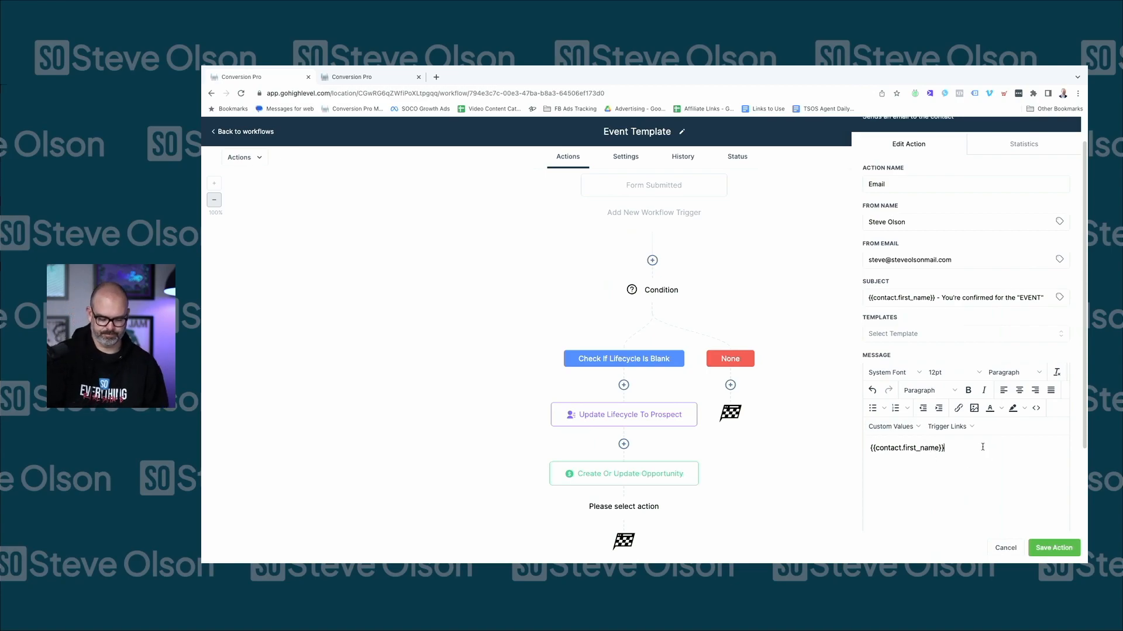
text(,)
key(Return)
text(We have )
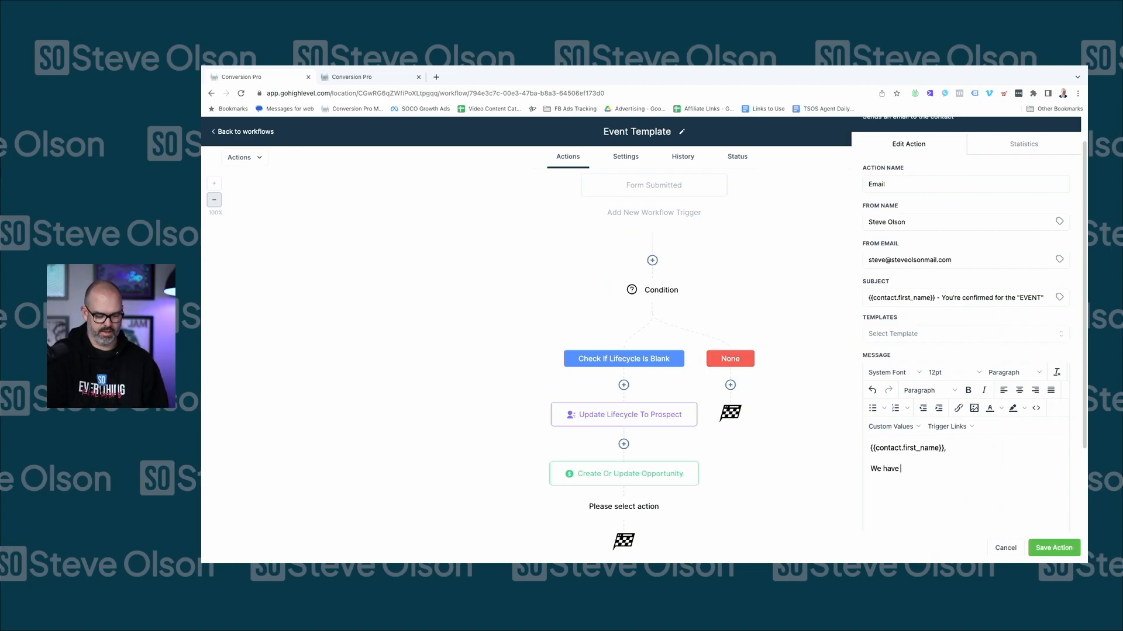
text(you allre)
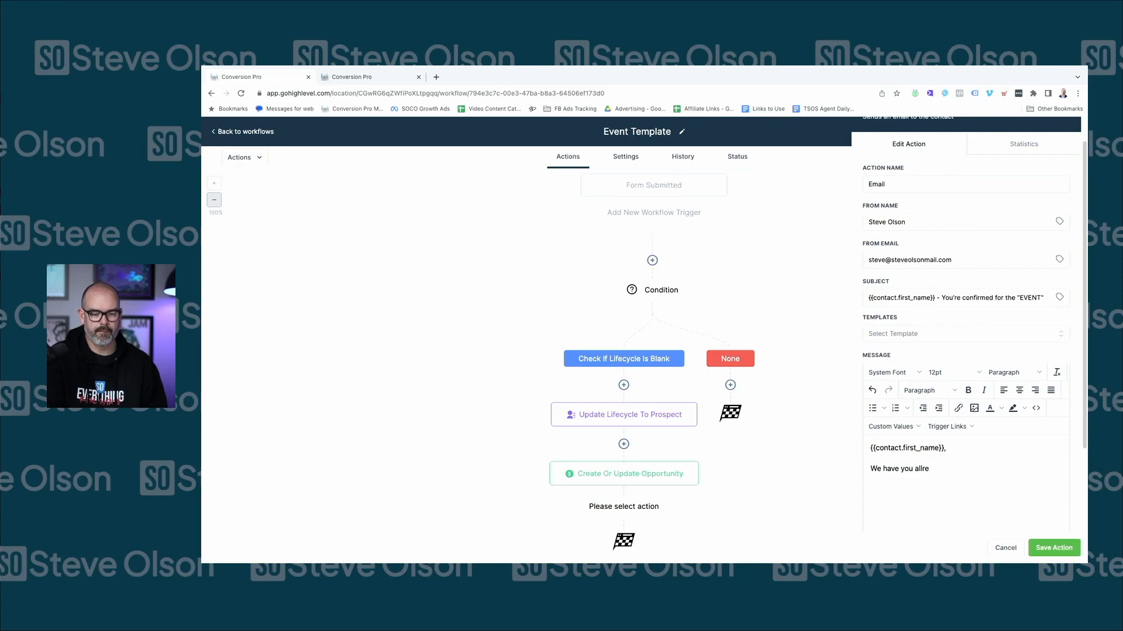
text(gisegister)
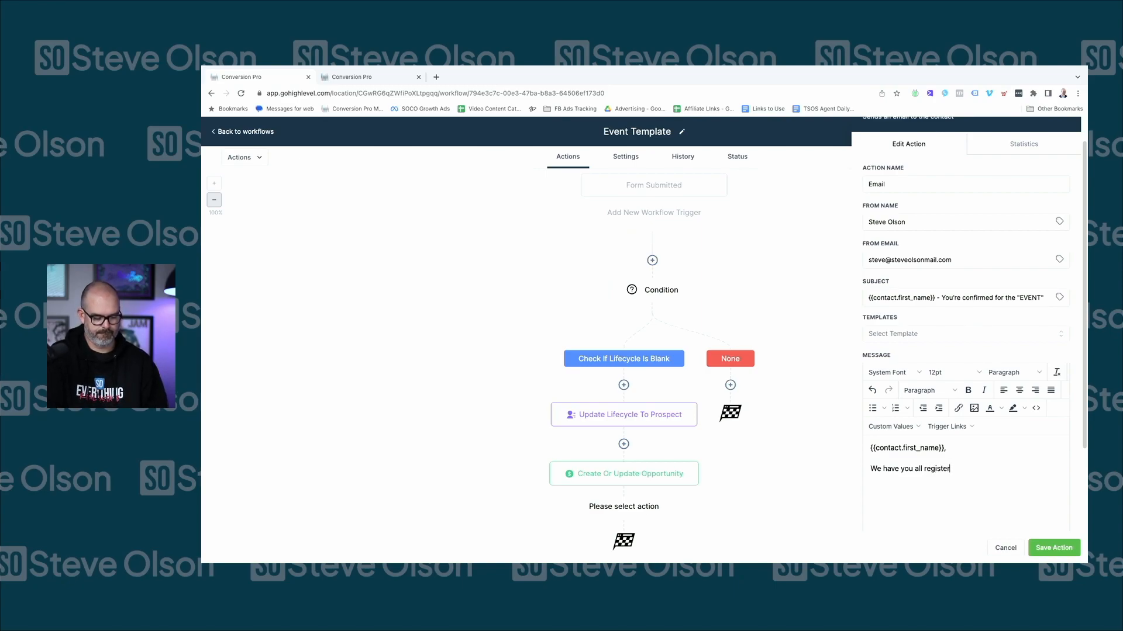
text(ed for the event. Below are the deta)
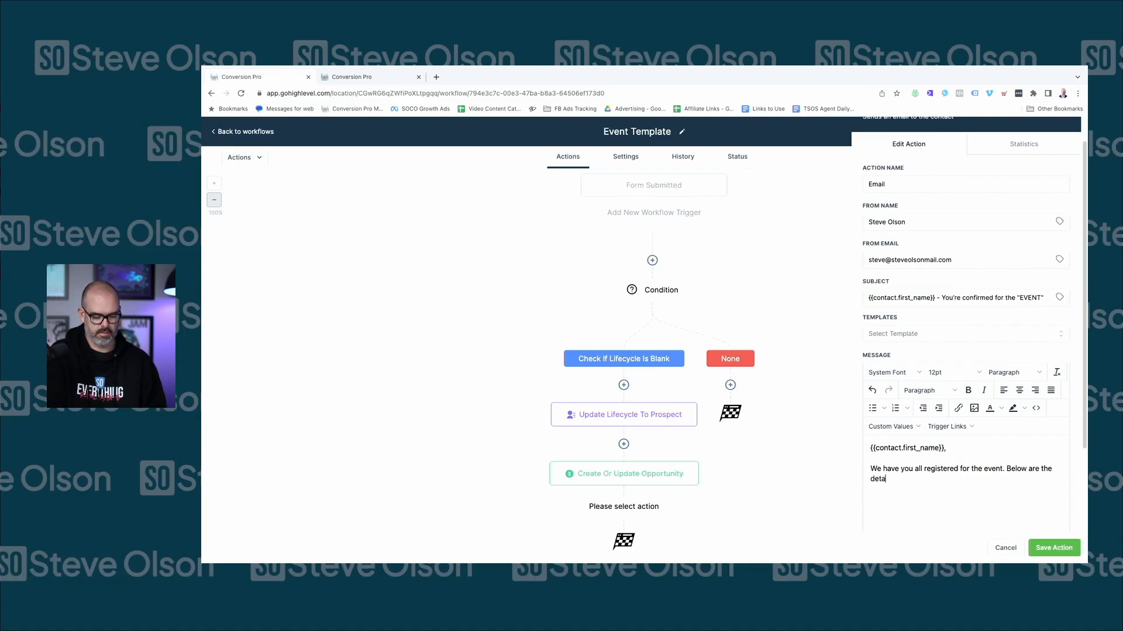
text(ils.  Whe)
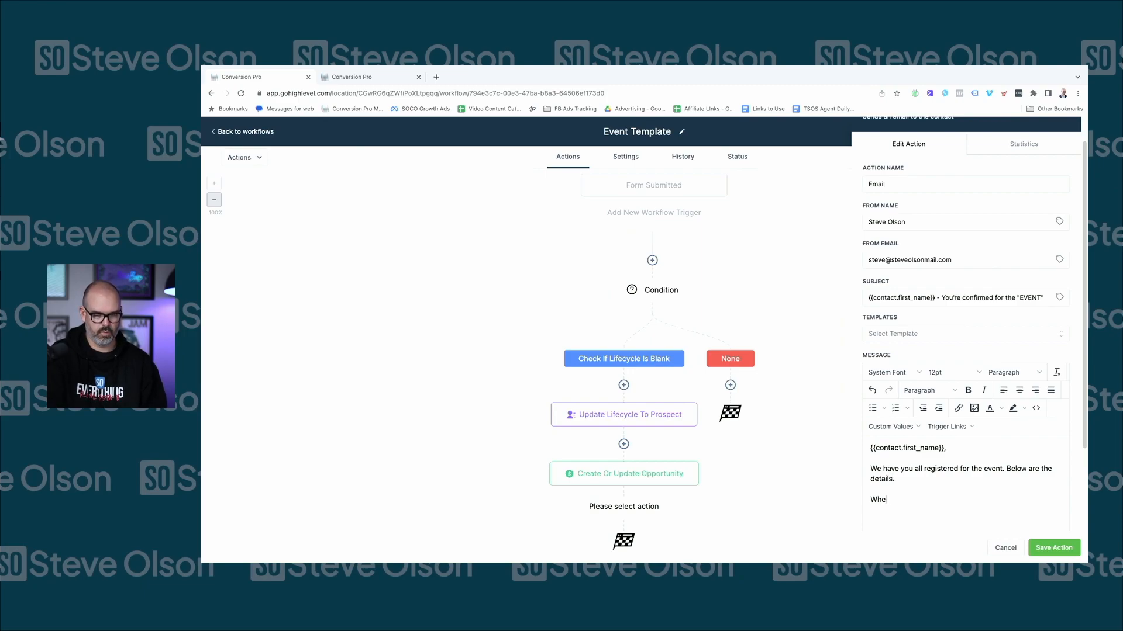
text(n: Time: )
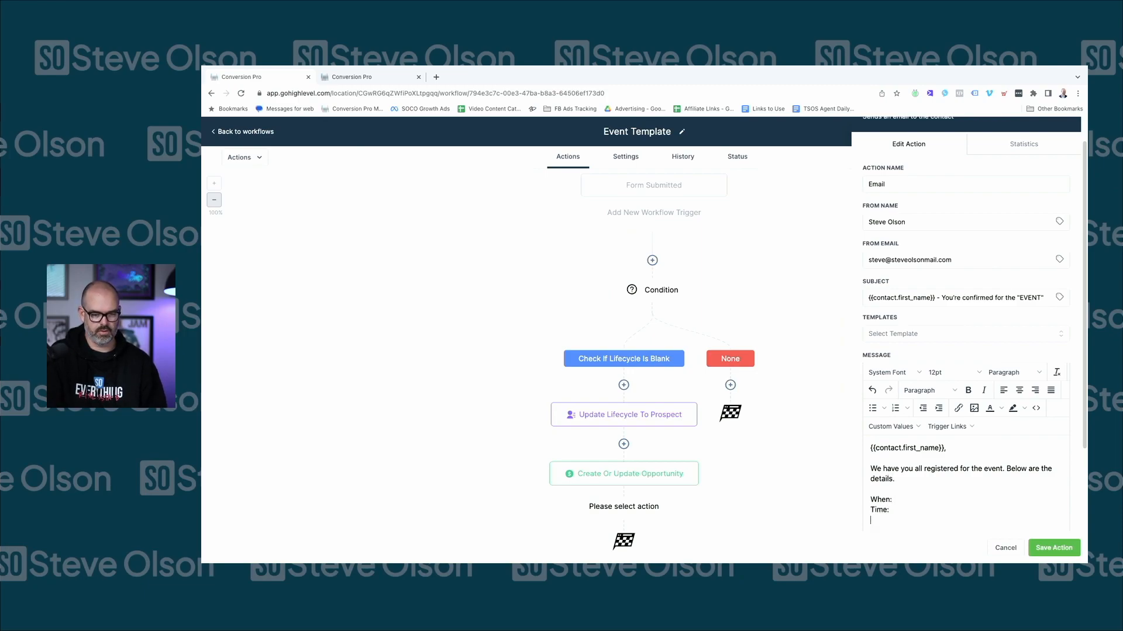
text(Link to join:)
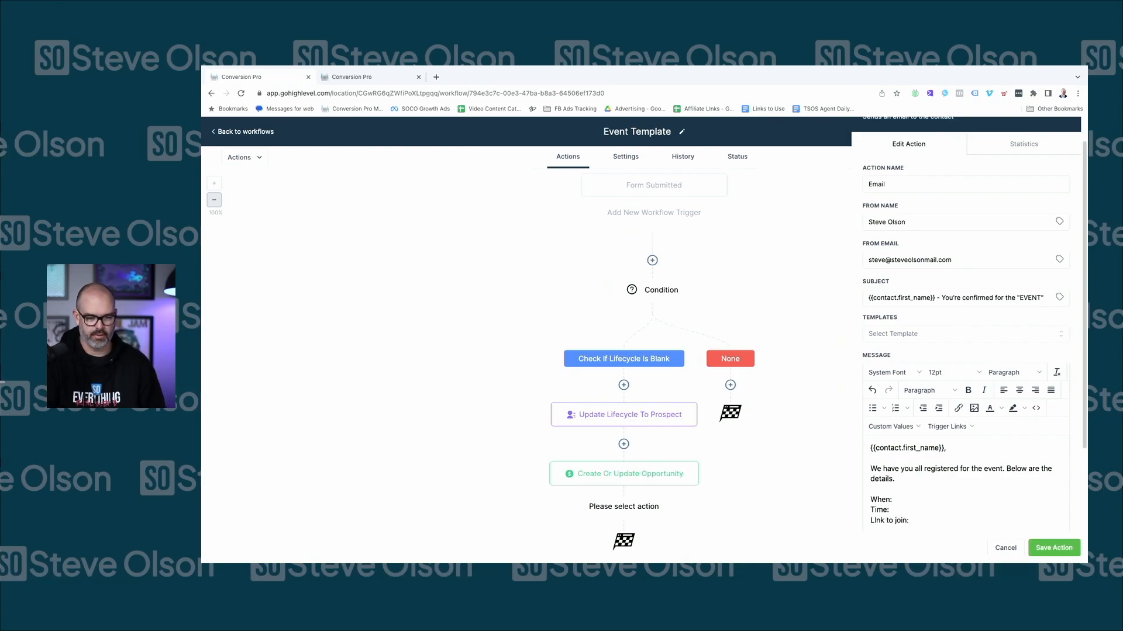
scroll(959, 436, down, 2)
key(Return)
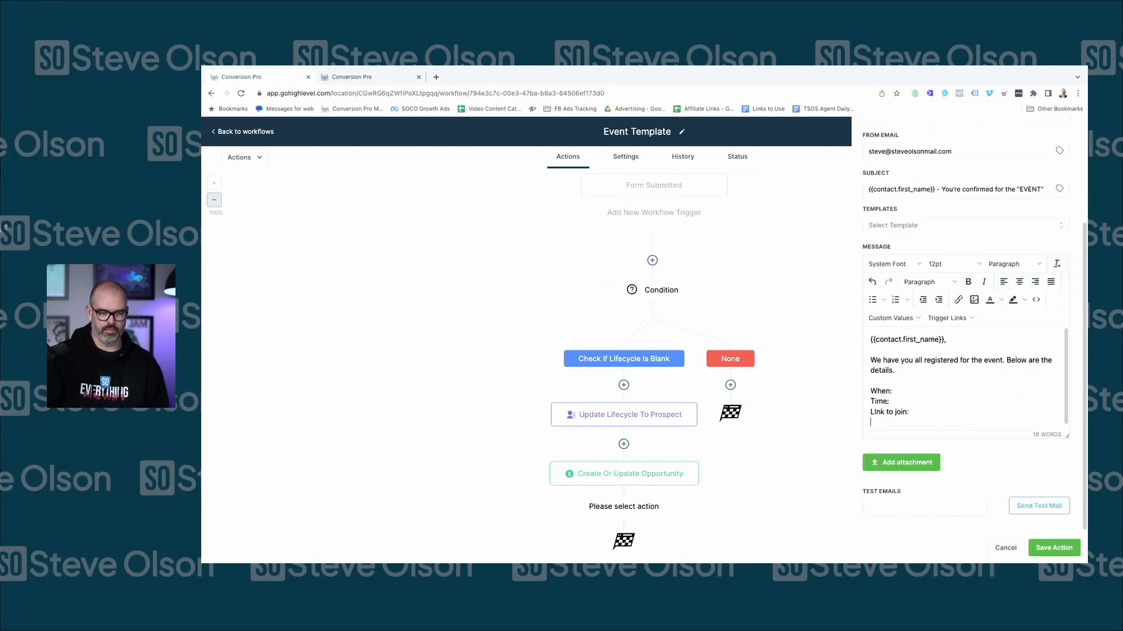
scroll(942, 392, down, 1)
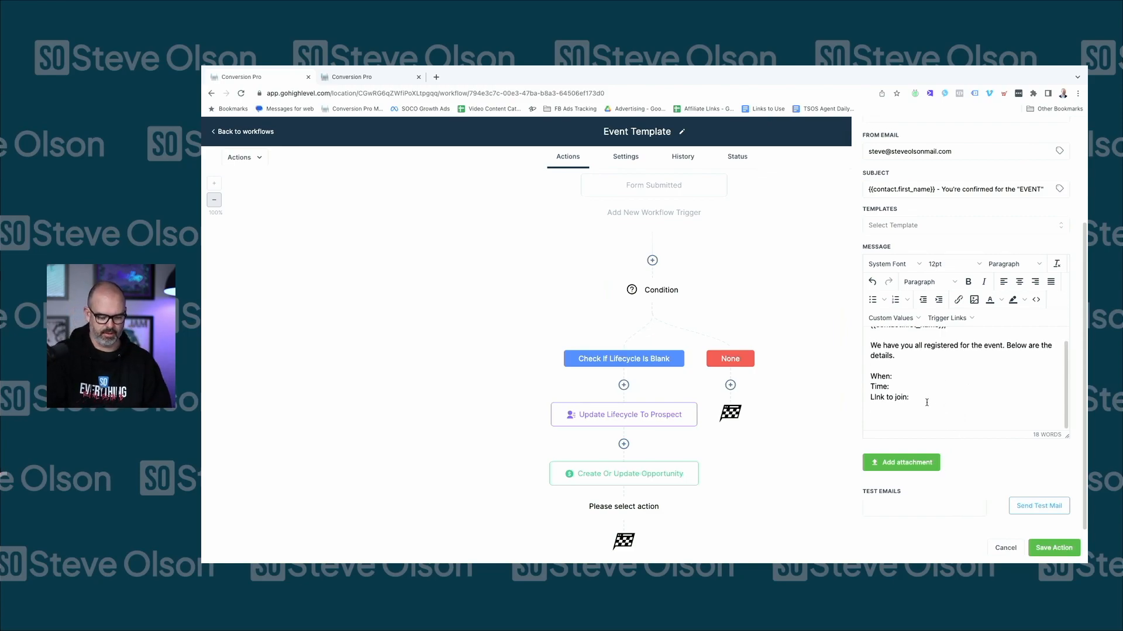
Add the morning-of and 15-minutes-before reminder sentence, a SIGNATURE line, and a Topic line above When
text(We will)
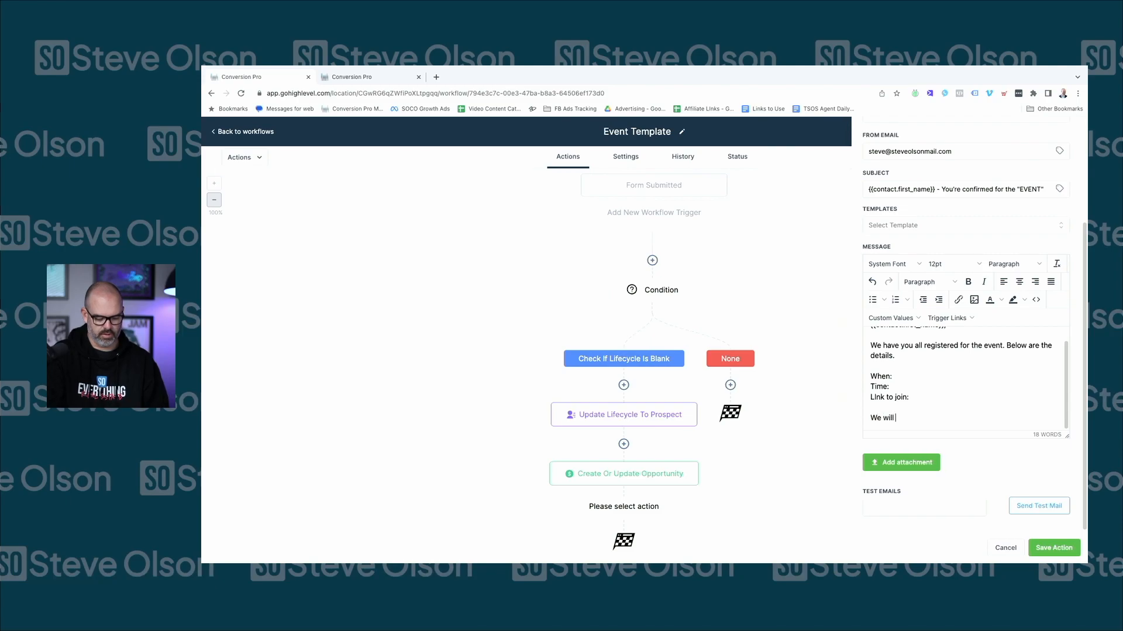
text( also send you emai)
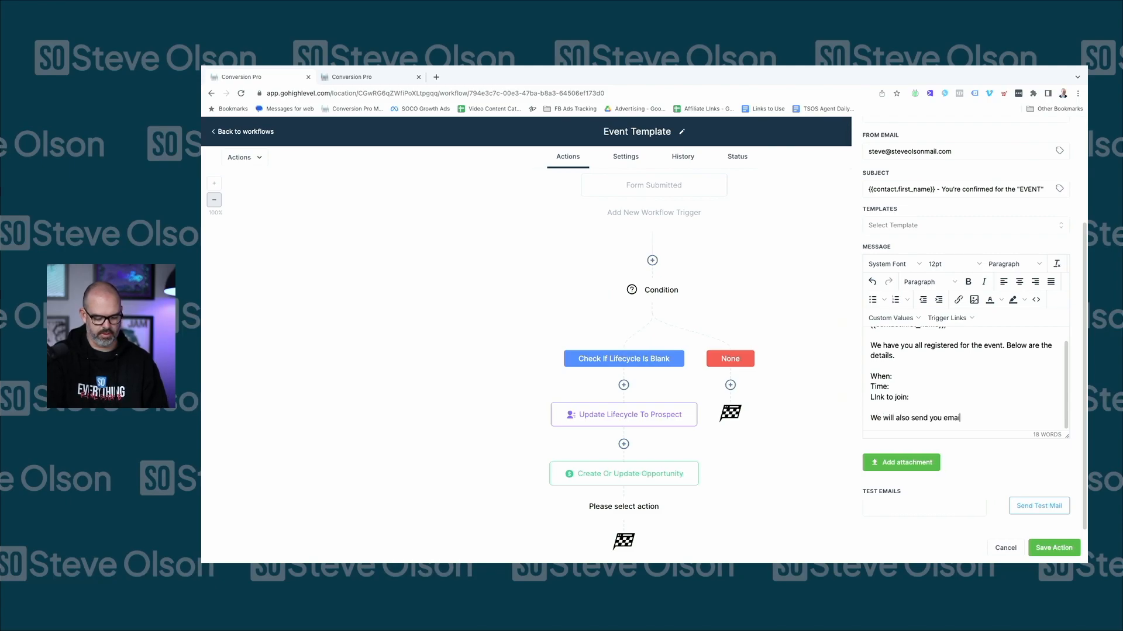
text(l reminders the )
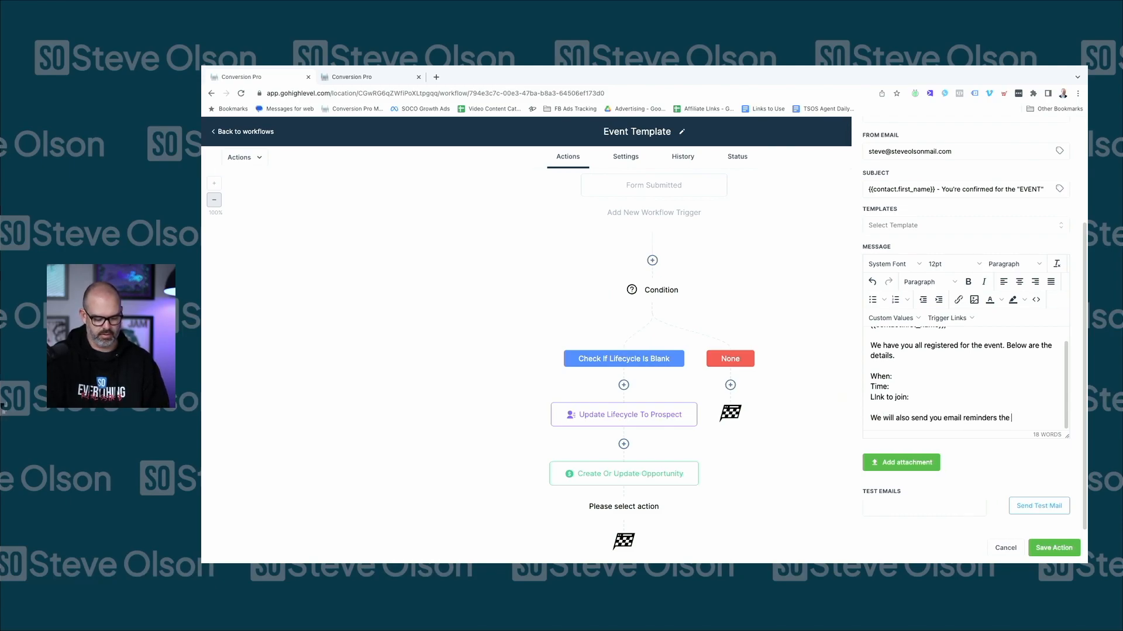
text(monring of)
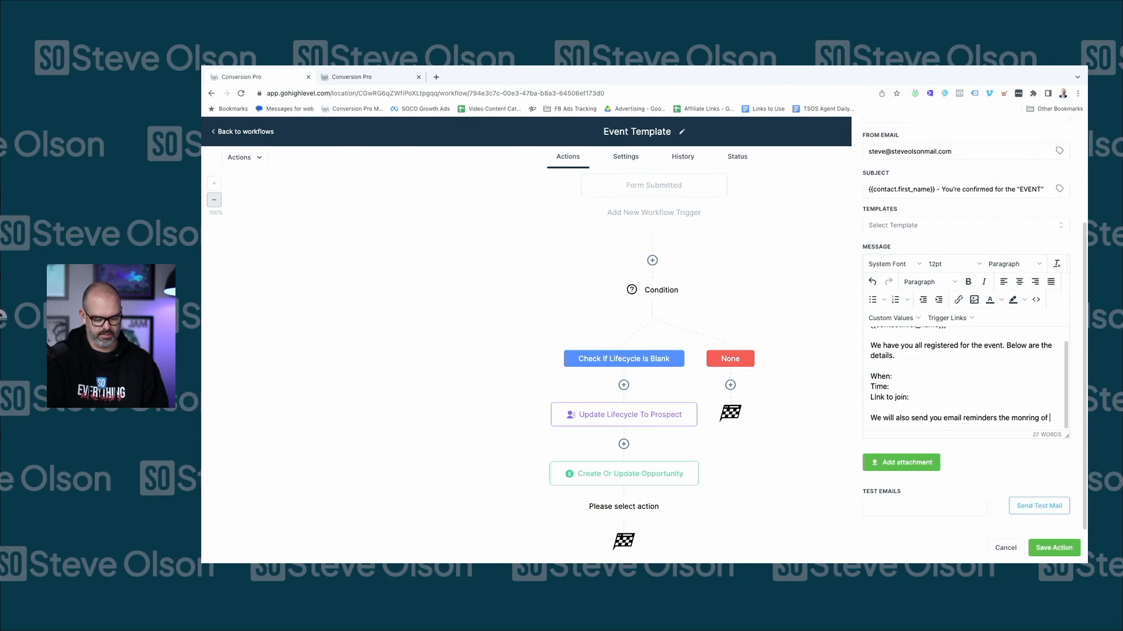
text( and 15 minutes for)
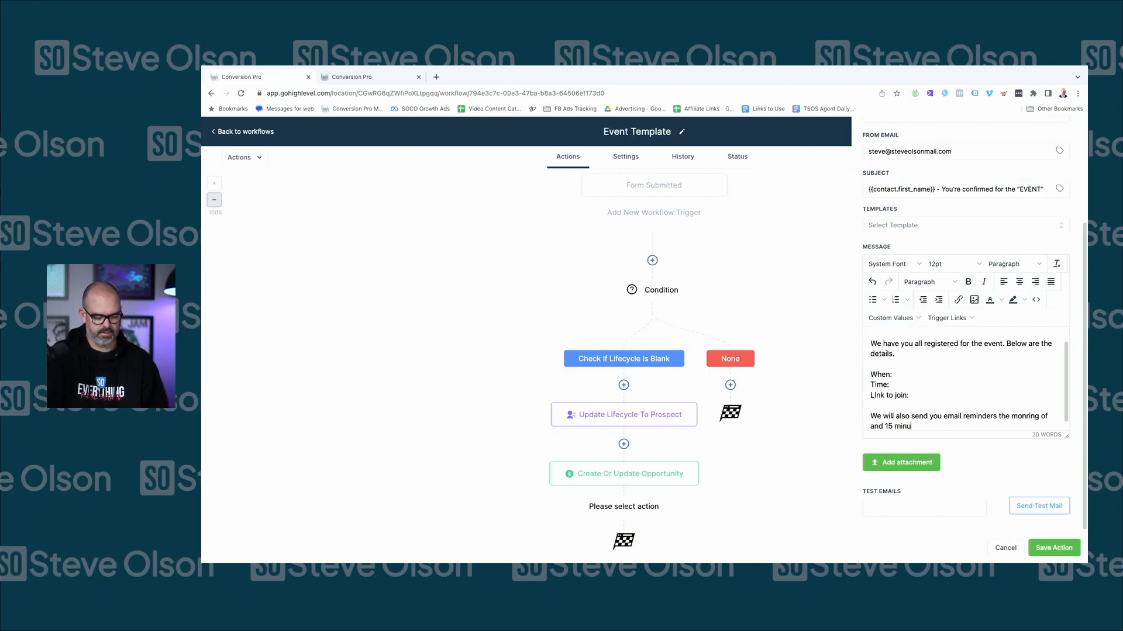
key(BackSpace)
key(BackSpace)
text(before./)
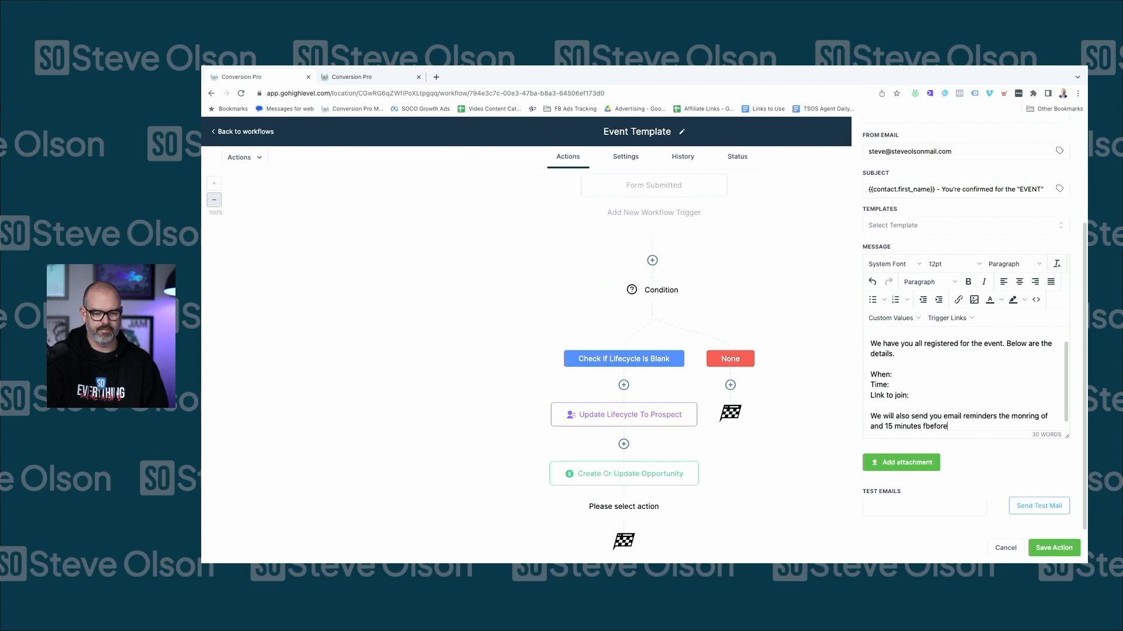
key(BackSpace)
key(BackSpace)
key(BackSpace)
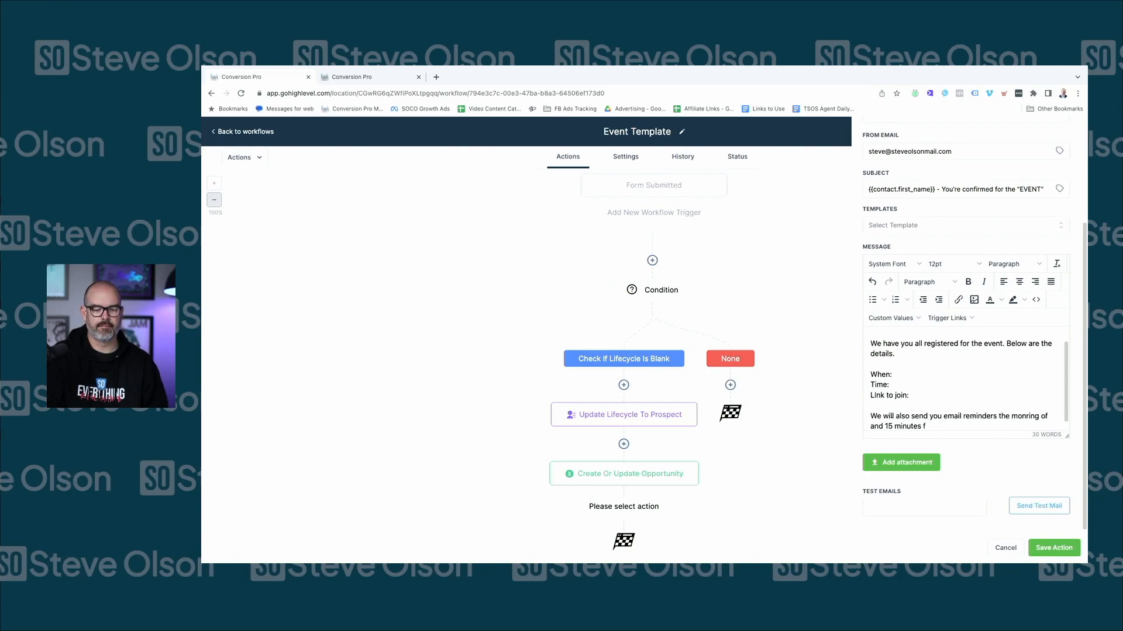
key(BackSpace)
text(before)
key(Return)
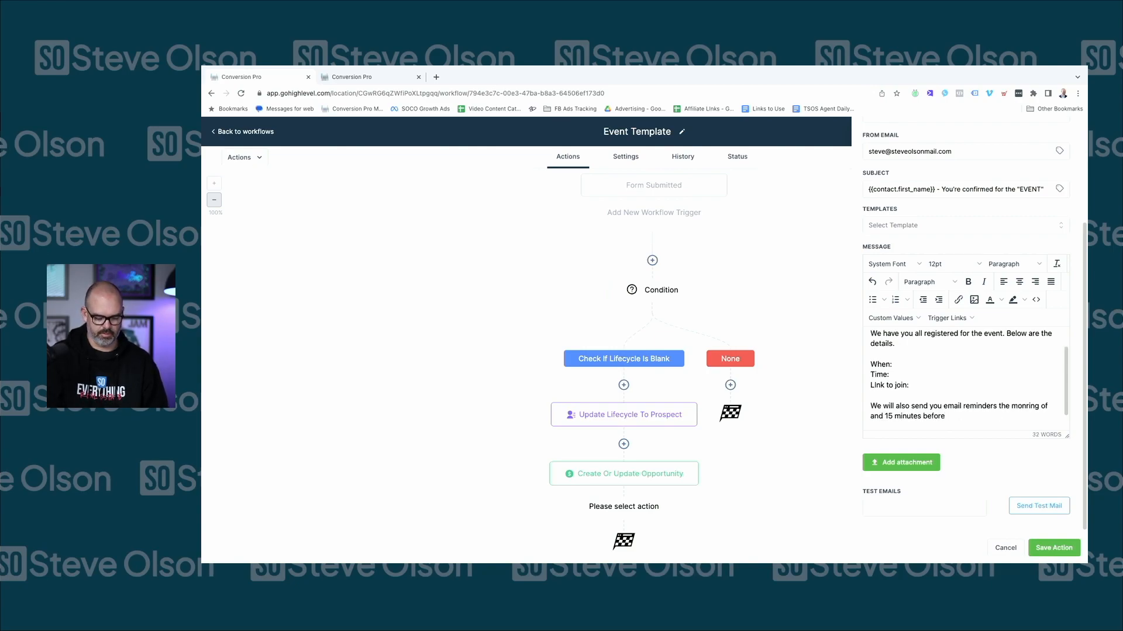
key(Return)
text(SIGNATURE)
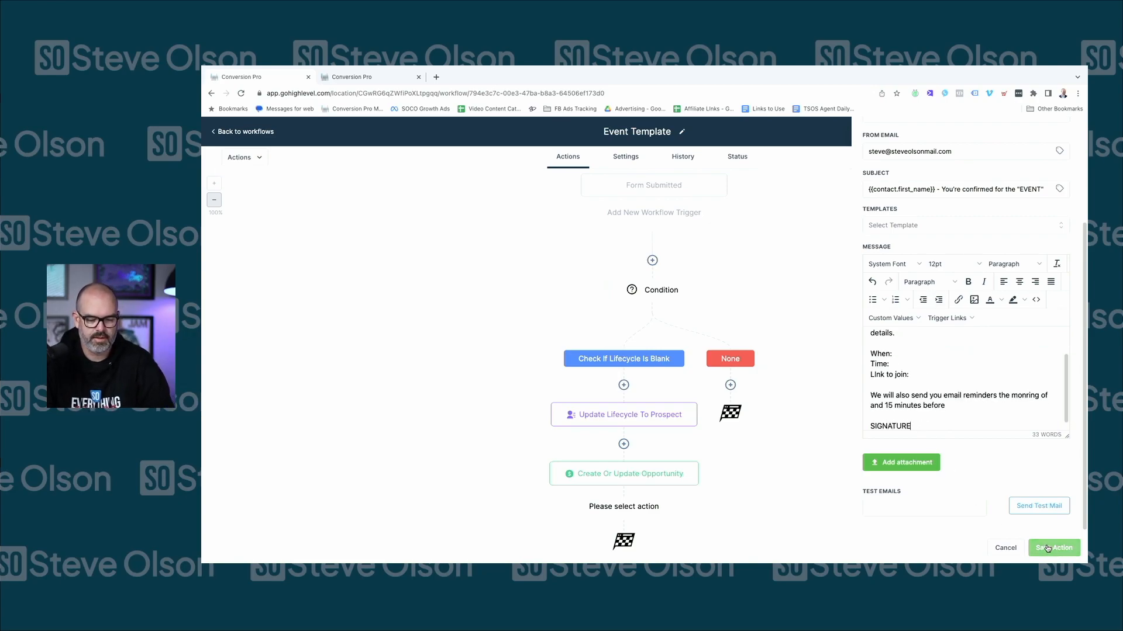
scroll(945, 382, up, 3)
scroll(945, 382, down, 3)
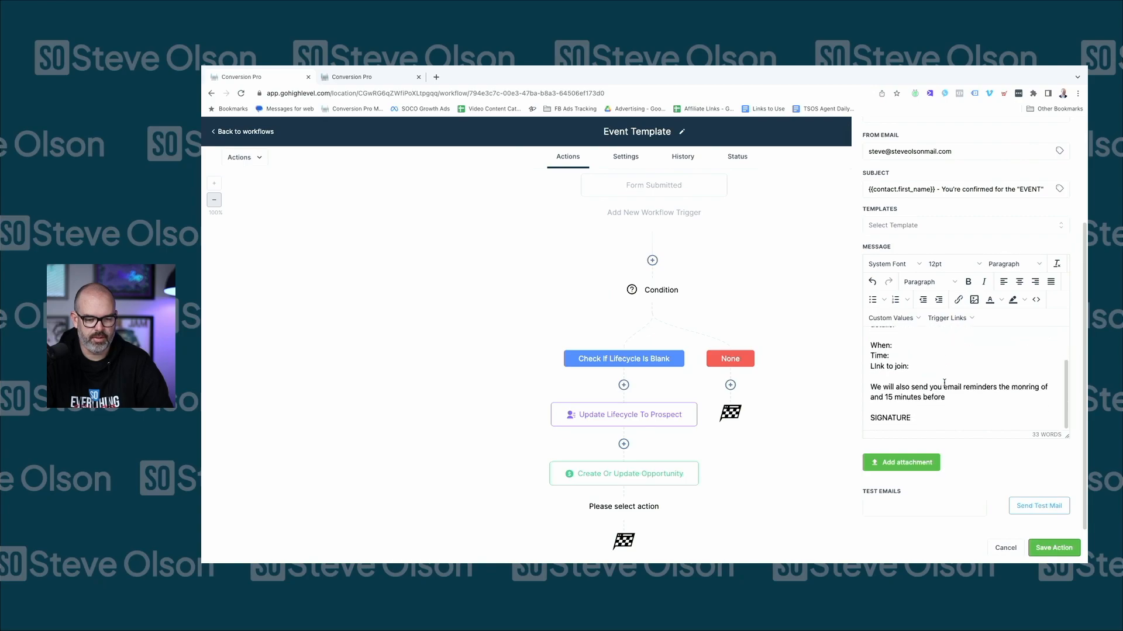
scroll(945, 383, up, 2)
click(885, 380)
key(Return)
text(Topic:)
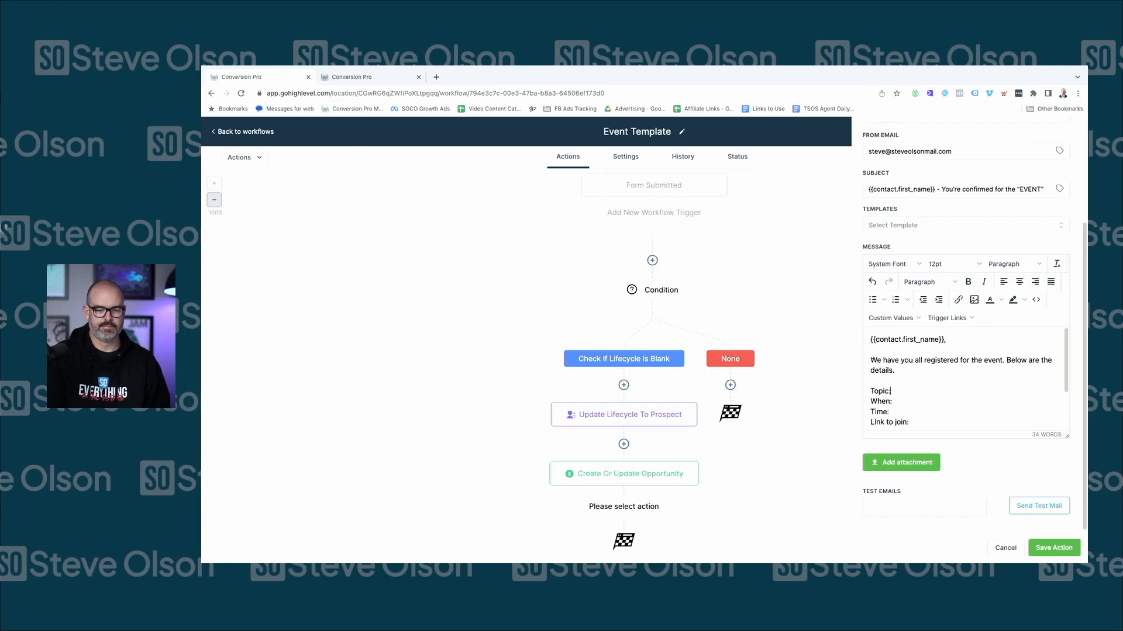
scroll(898, 400, down, 2)
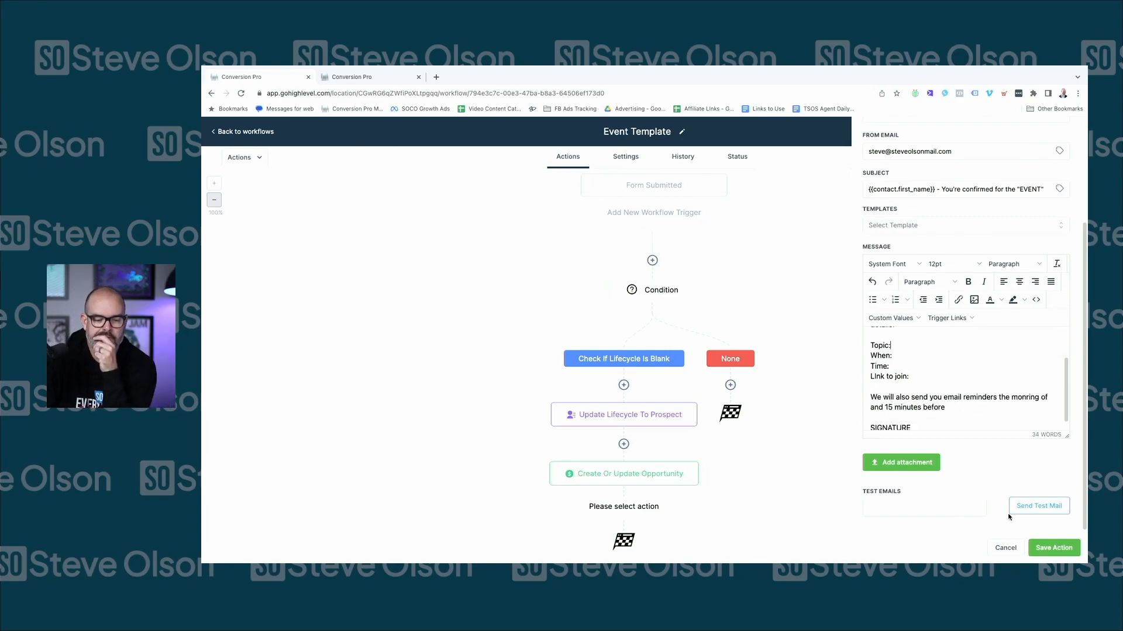
Save the email step and rename its action to 'Confirmation Email'
click(1053, 547)
scroll(772, 419, down, 1)
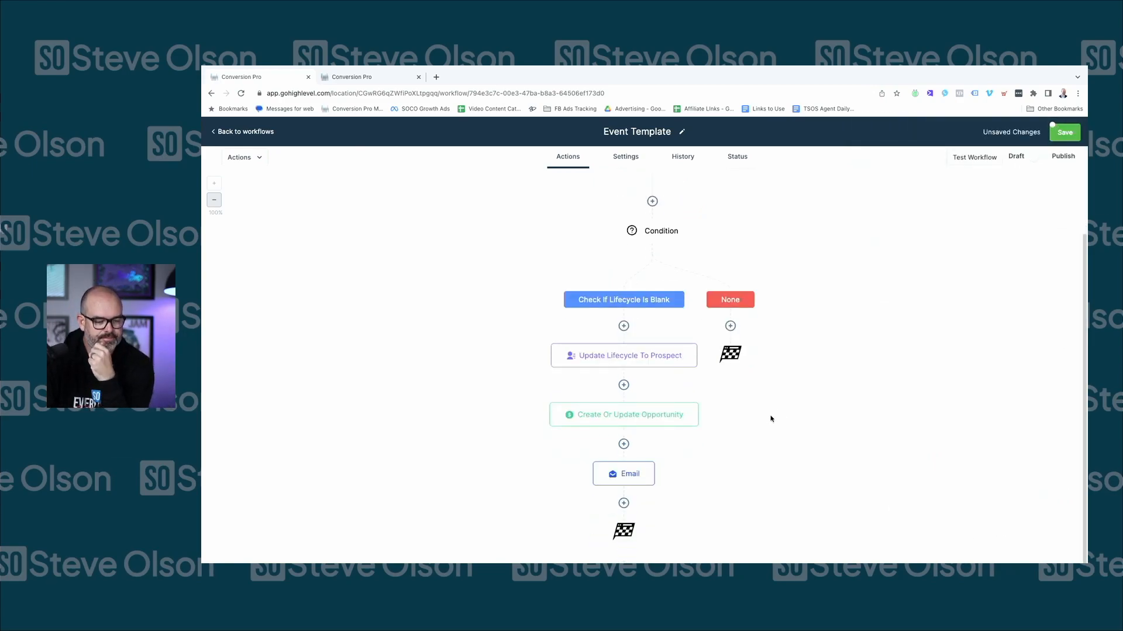
click(621, 475)
triple_click(904, 217)
text(Confirmation Emai)
click(1032, 547)
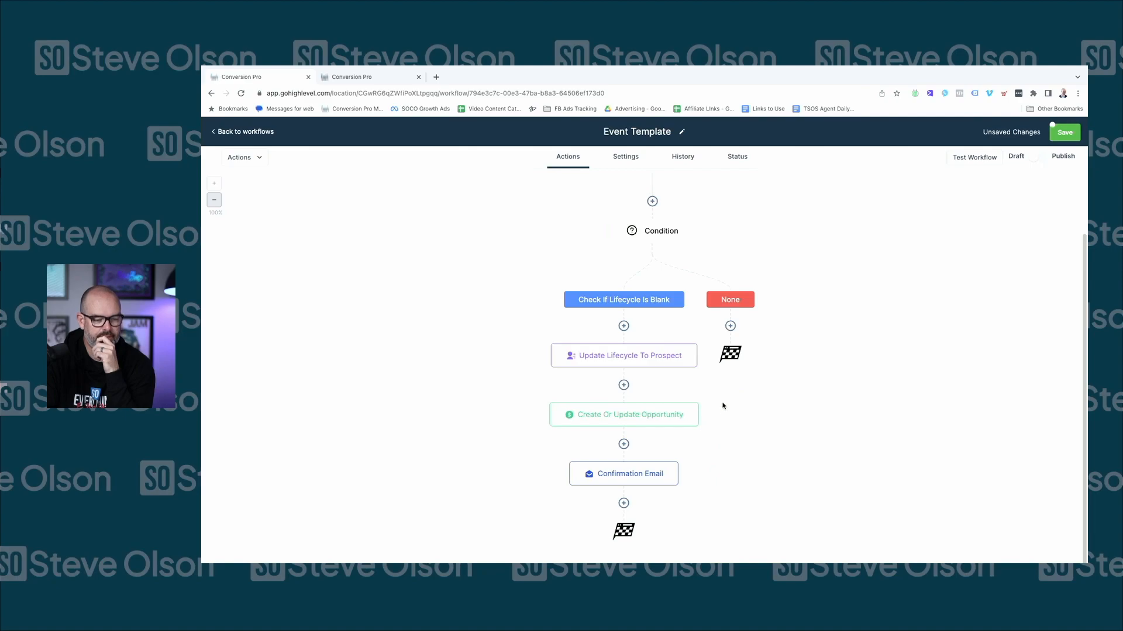
Add an Add To Notes step below Confirmation Email containing the pasted webinar registration note
click(623, 503)
text(note)
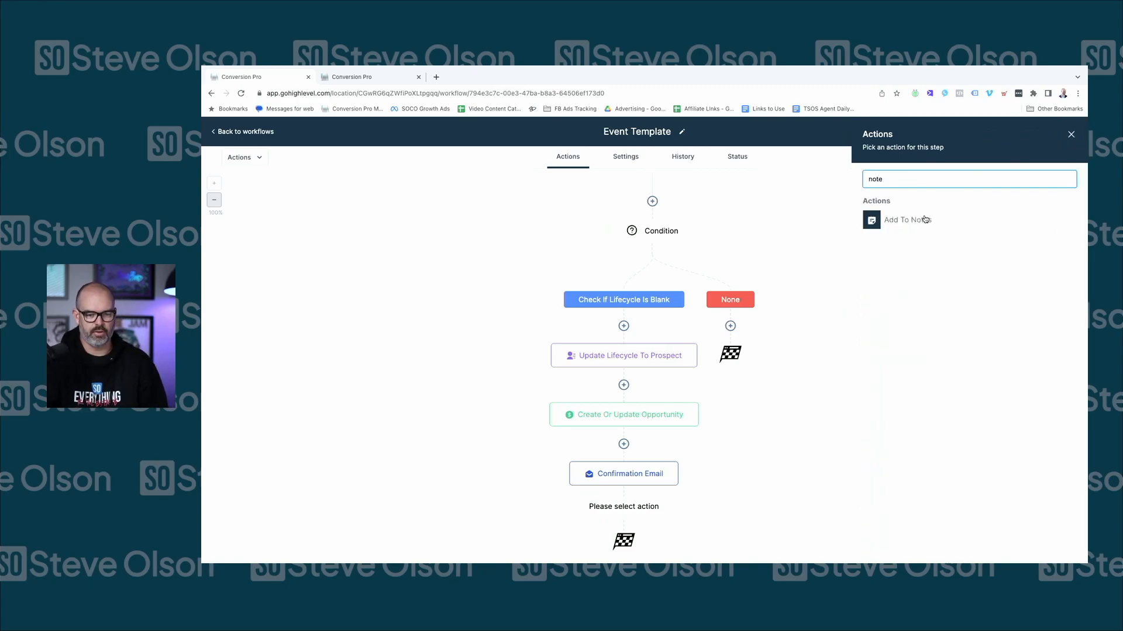
click(924, 220)
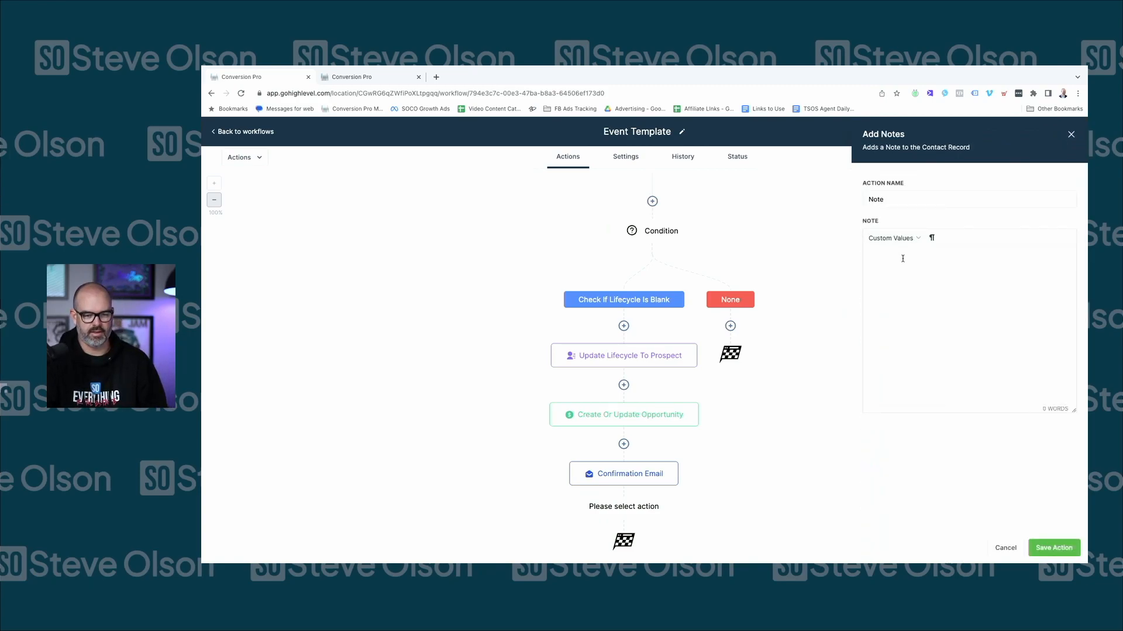
text(Registered)
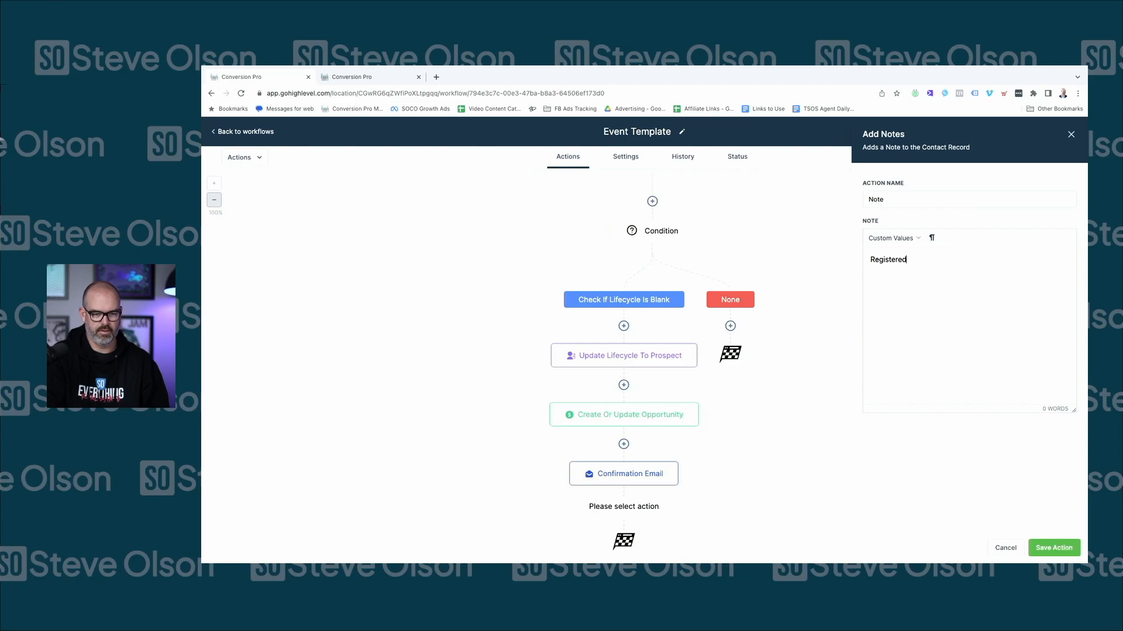
text( for "Eve)
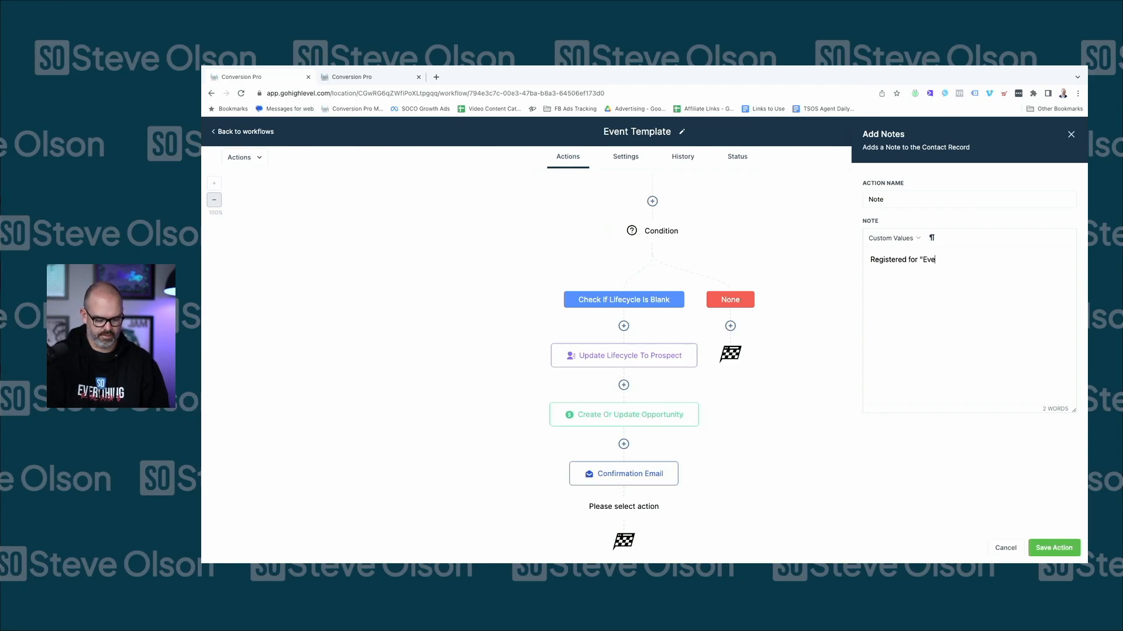
text(nt" name)
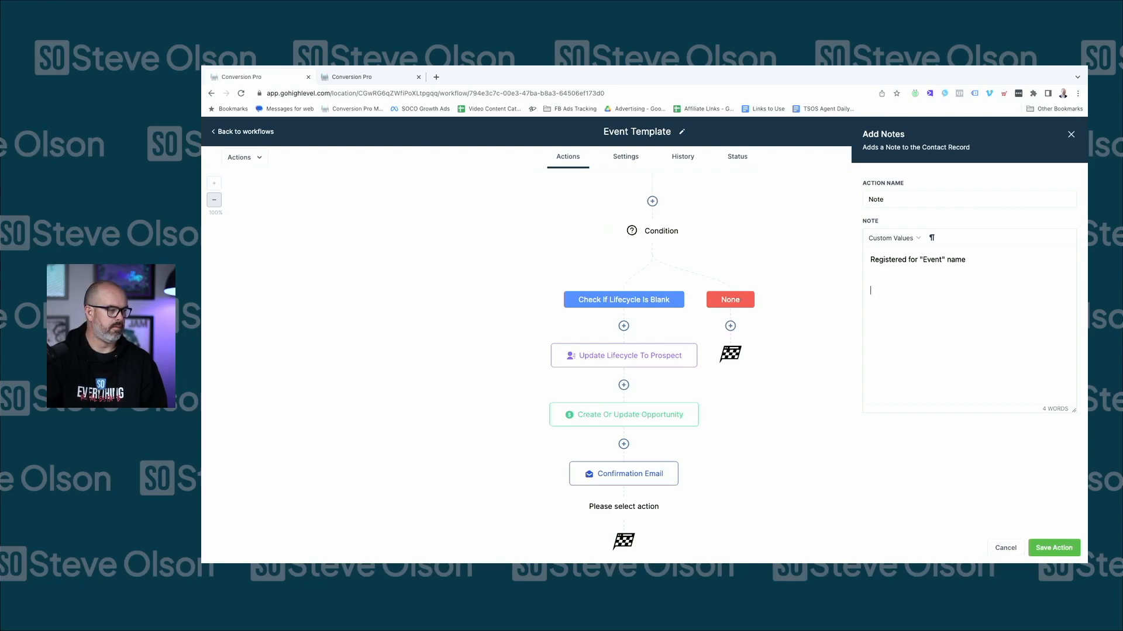
key(super+Tab)
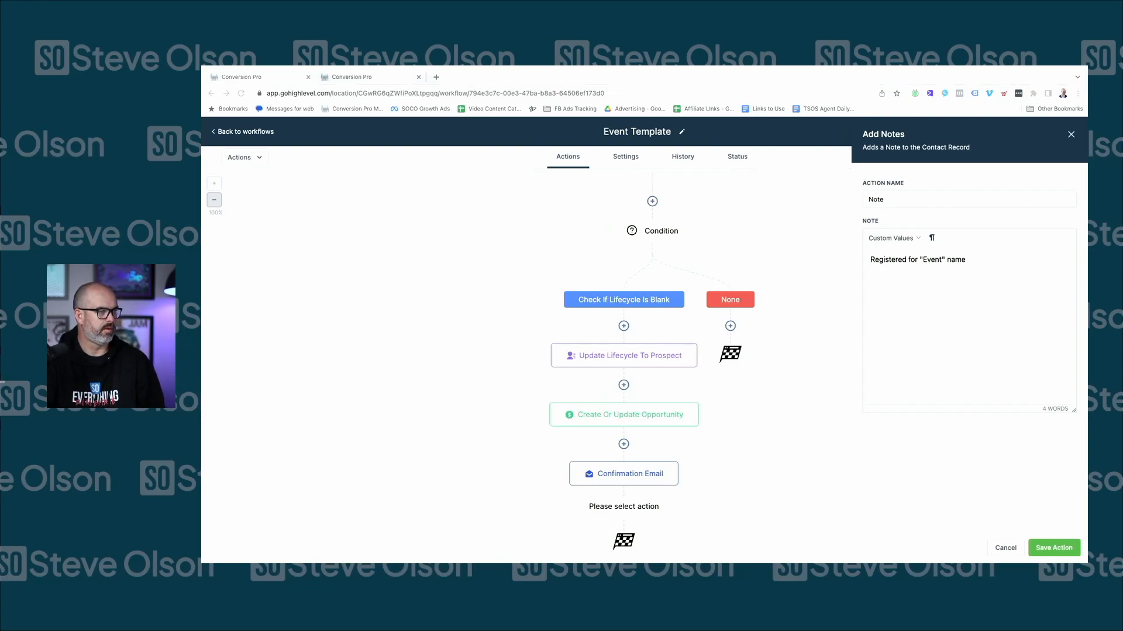
click(871, 366)
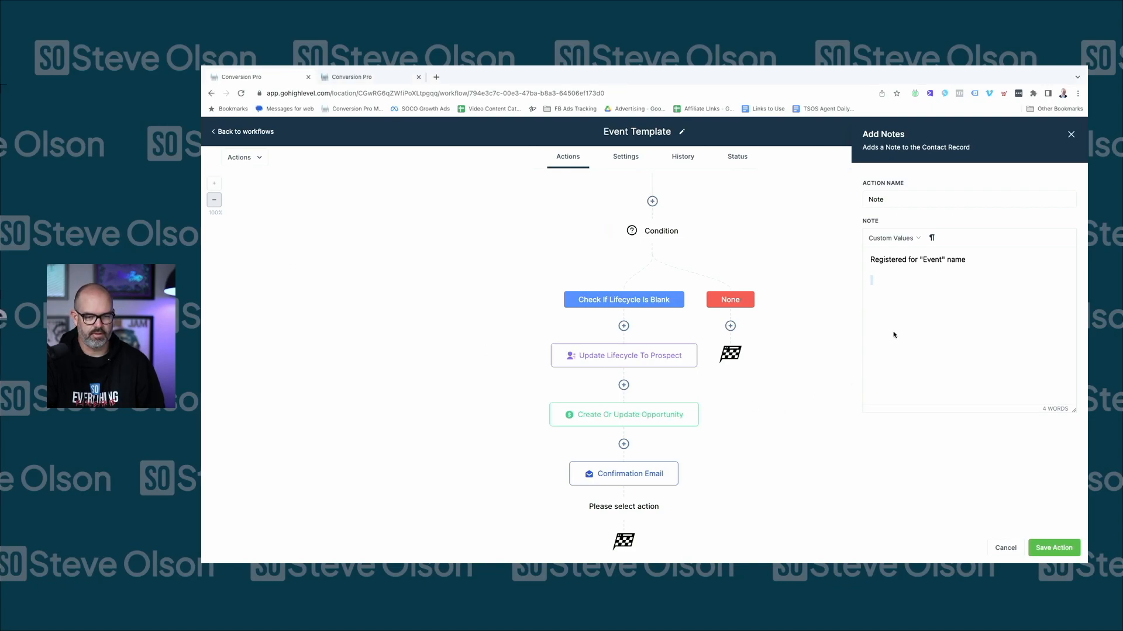
key(ctrl+a)
text(Registered for the webianr: ***INSERT NAME OF WEBINAR  Registered today  Source: {{contact.utm_source}} Campaign: {{contact.utm_campaign}} Medium: {{contact.utm_medium}} (the above will be blank if you did not use UTM parameters in your linking))
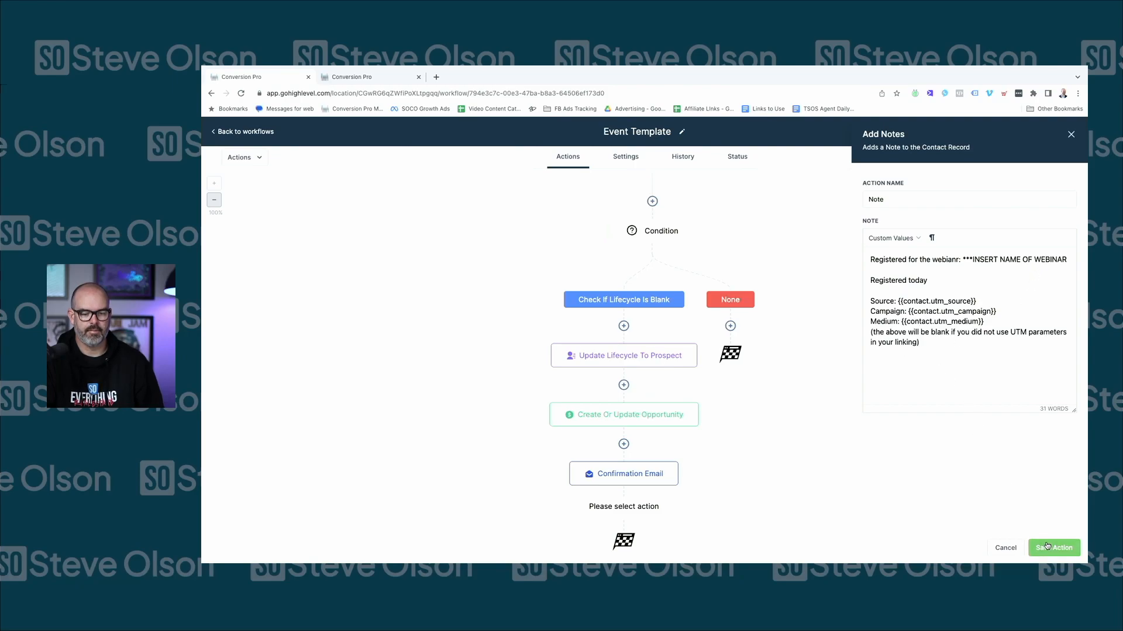
Name the note step 'Webinar Reg Note' and save it
click(899, 199)
key(ctrl+a)
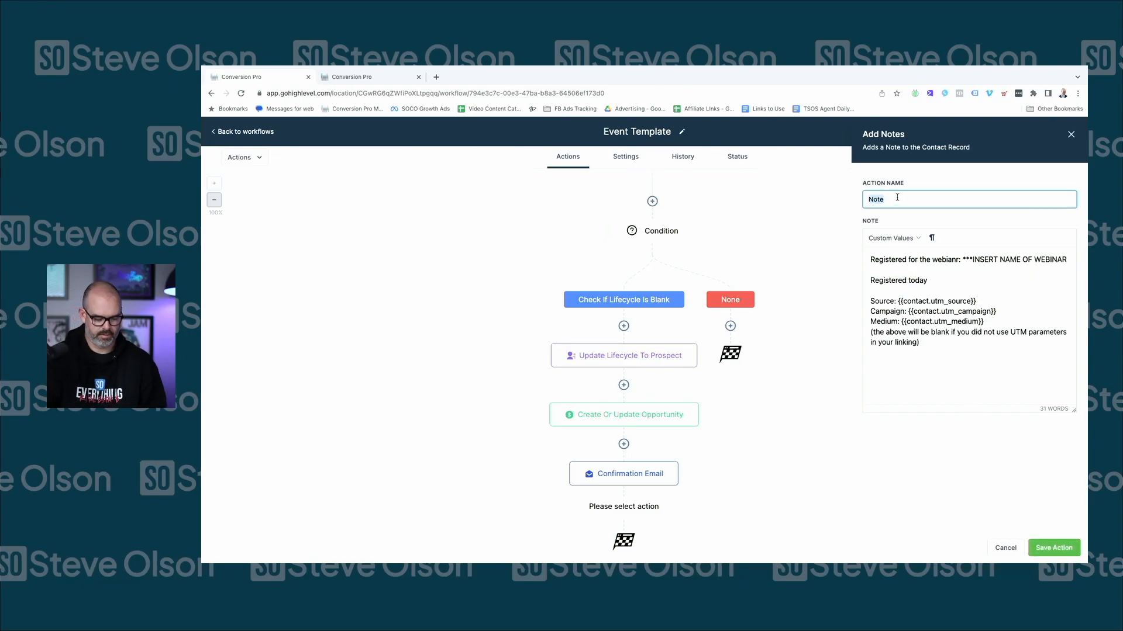
key(Home)
text(Webinar Reg)
text( Note)
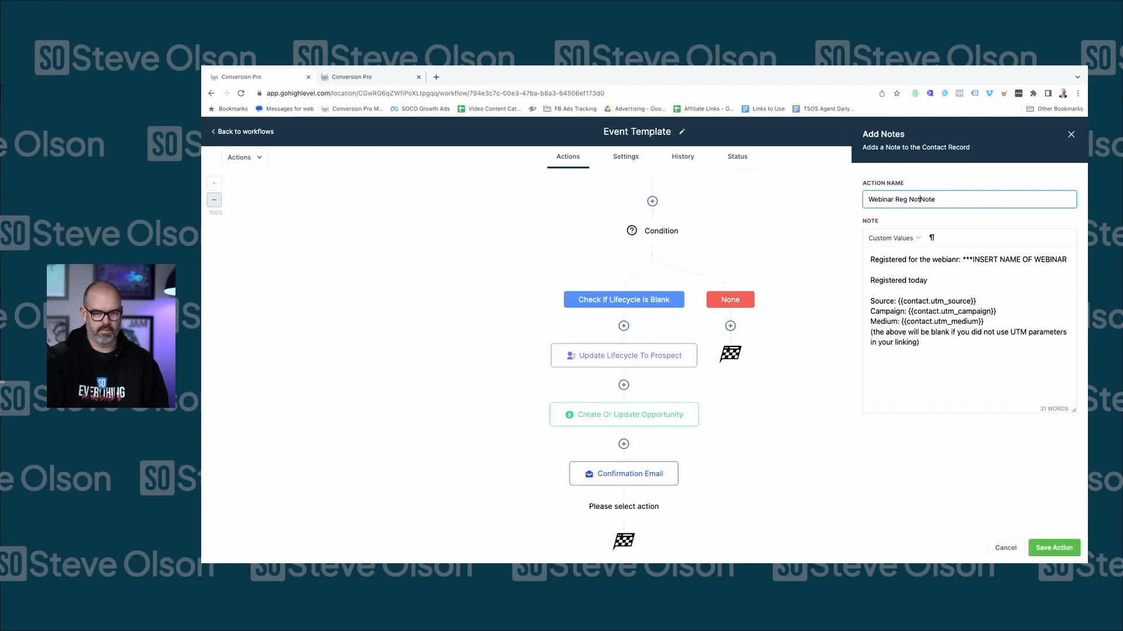
double_click(935, 198)
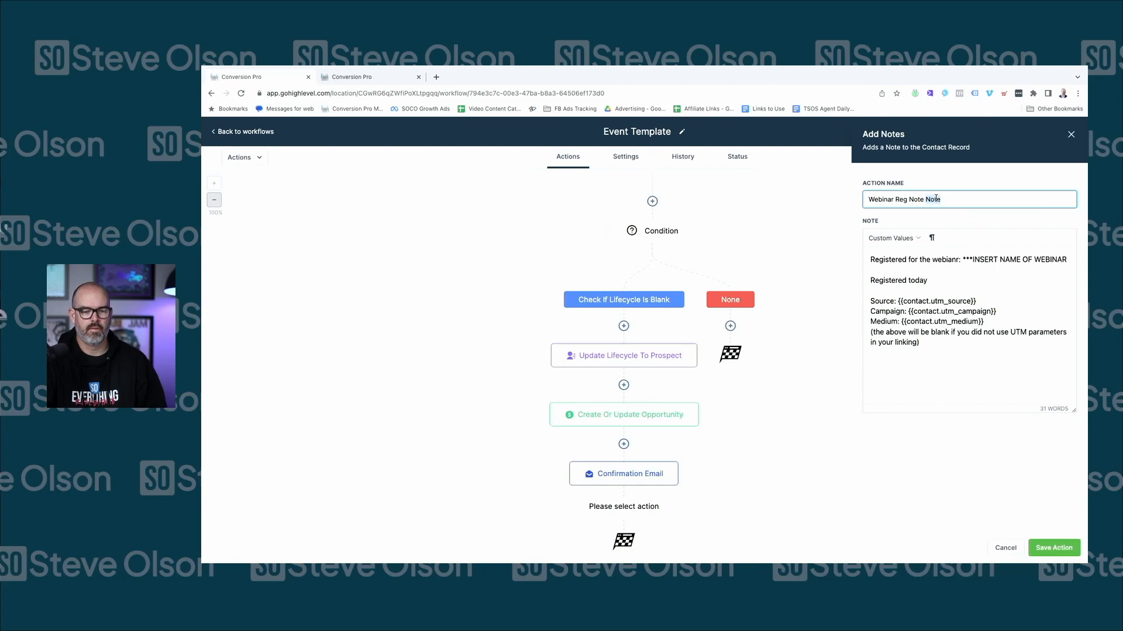
key(BackSpace)
click(1054, 548)
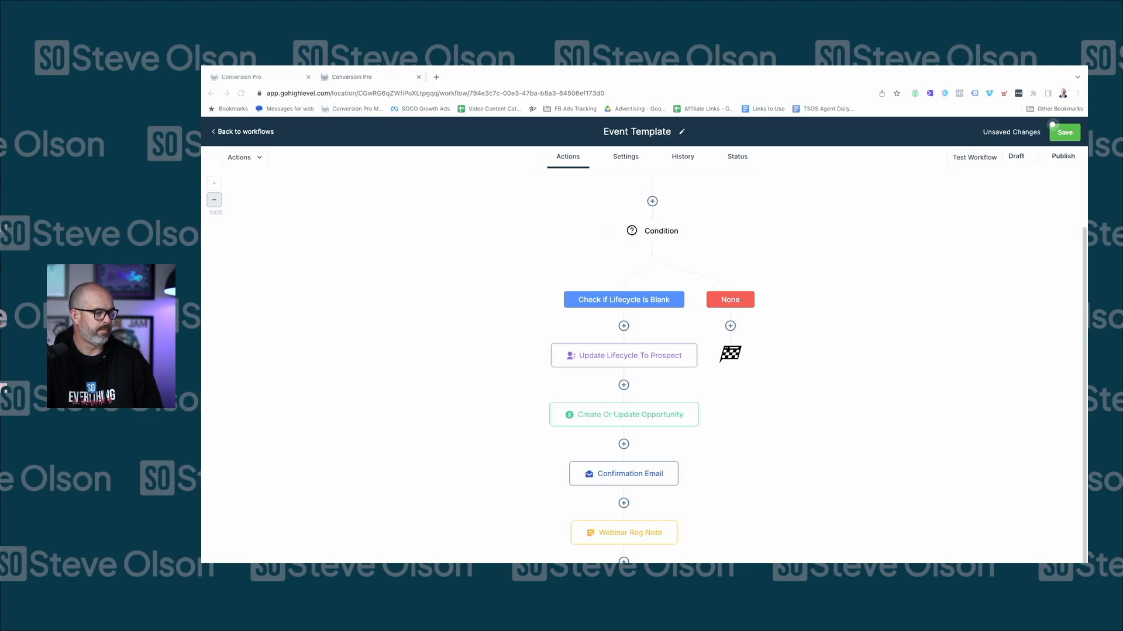
Replace the Confirmation Email body with the pasted 'Thank you for registering for the webinar!' text and save
click(623, 474)
key(ctrl+a)
key(BackSpace)
key(ctrl+v)
scroll(950, 500, up, 10)
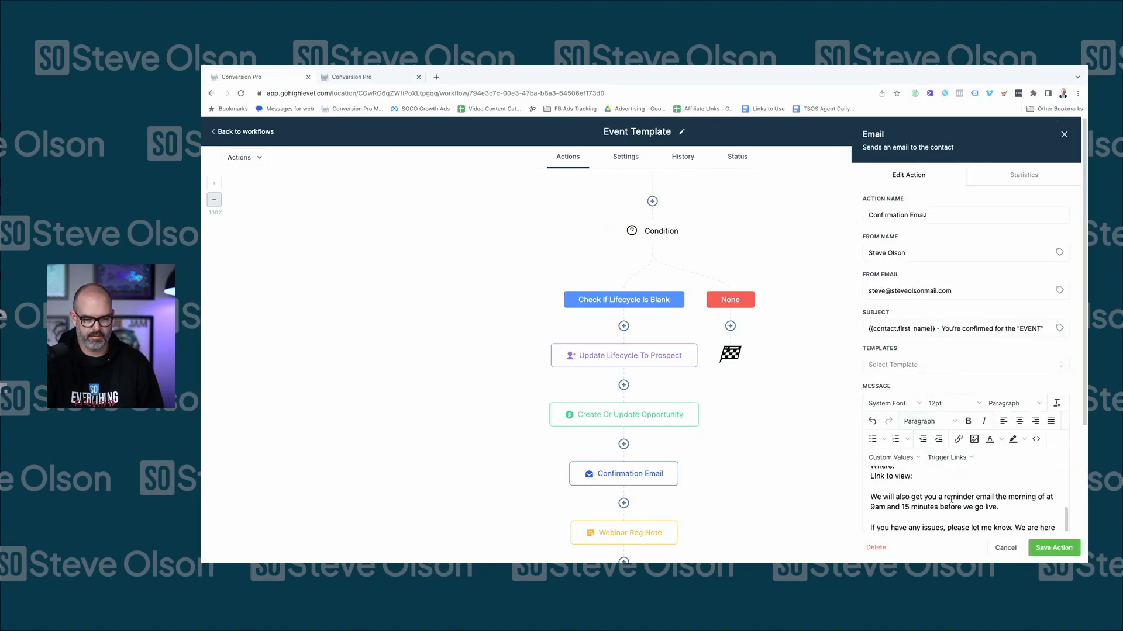
scroll(951, 499, down, 5)
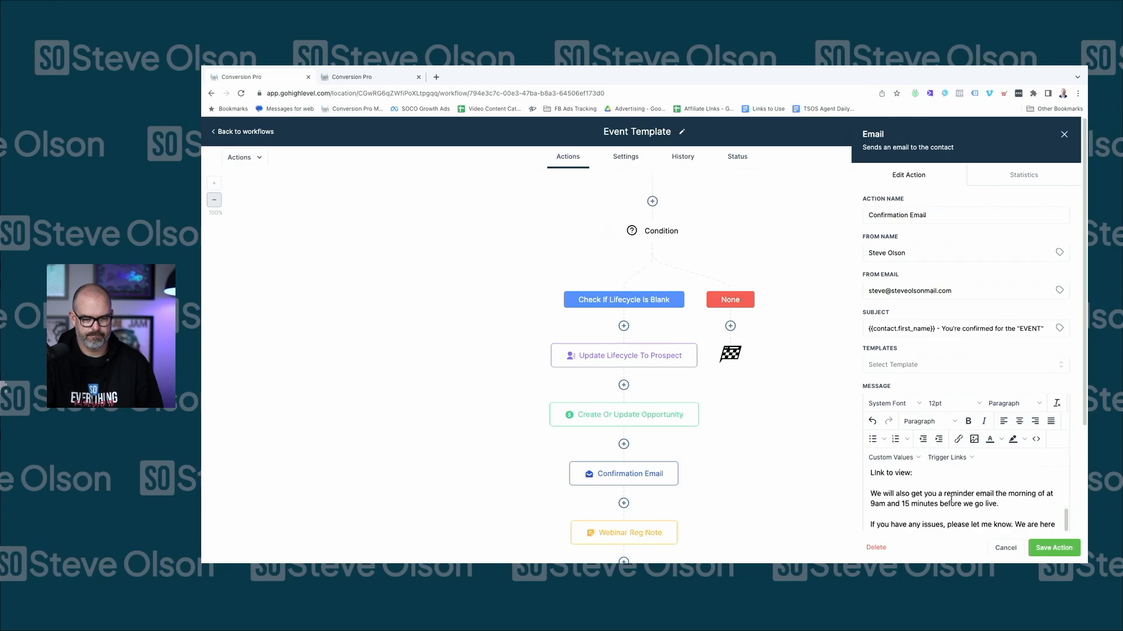
scroll(990, 510, up, 5)
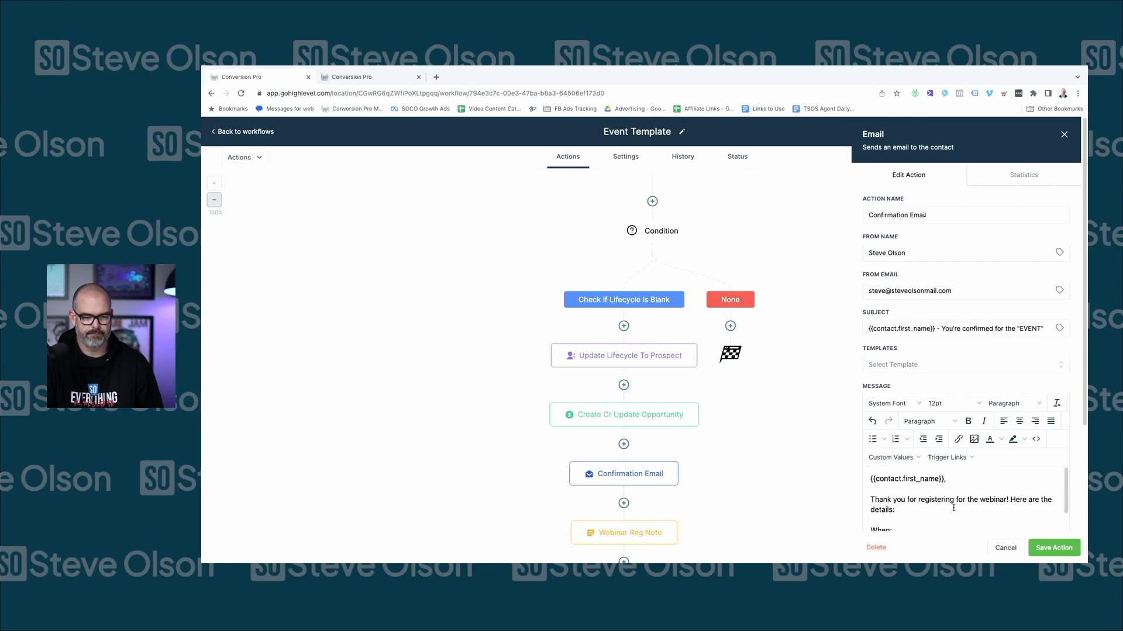
click(1054, 548)
scroll(673, 444, down, 1)
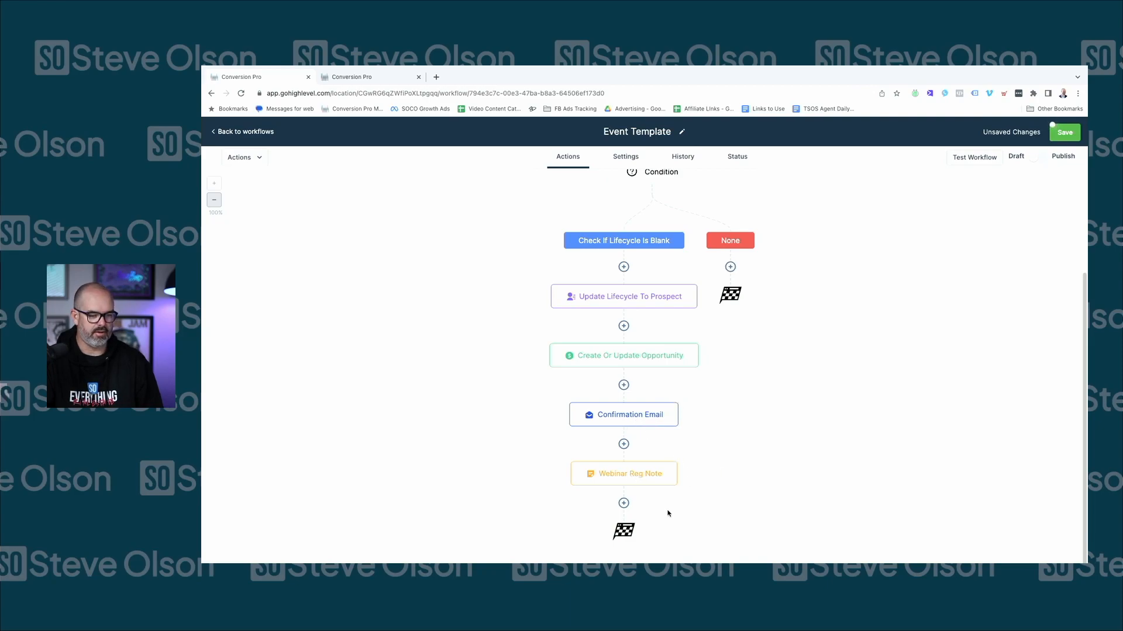
Add a Set Event Start Date step after Webinar Reg Note with type Specific Date/Time
click(623, 503)
text(set)
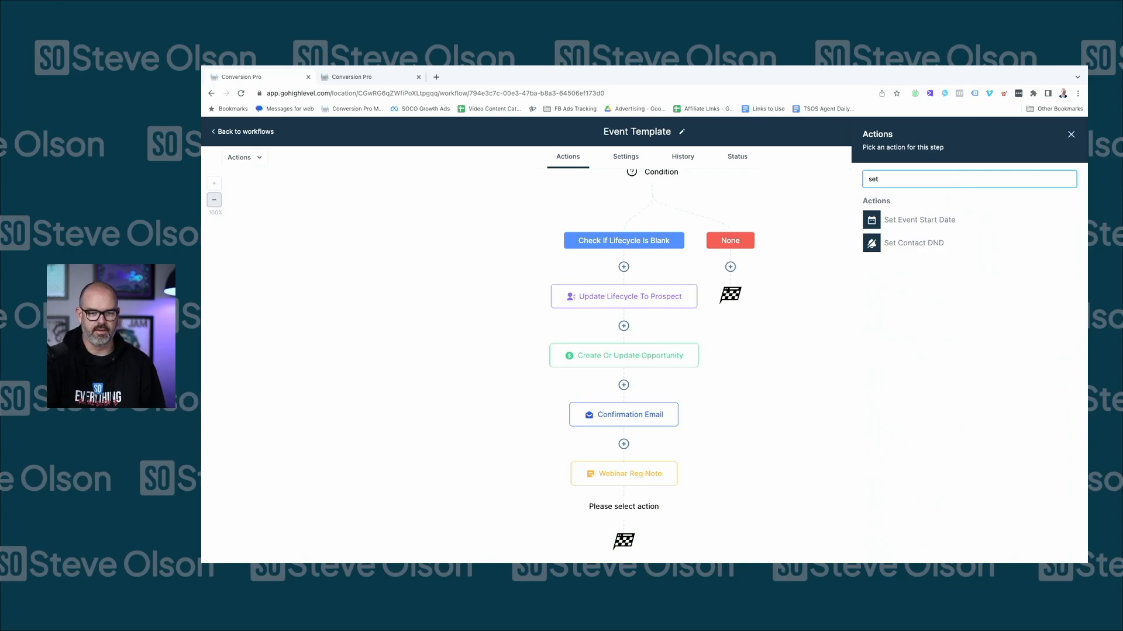
click(948, 225)
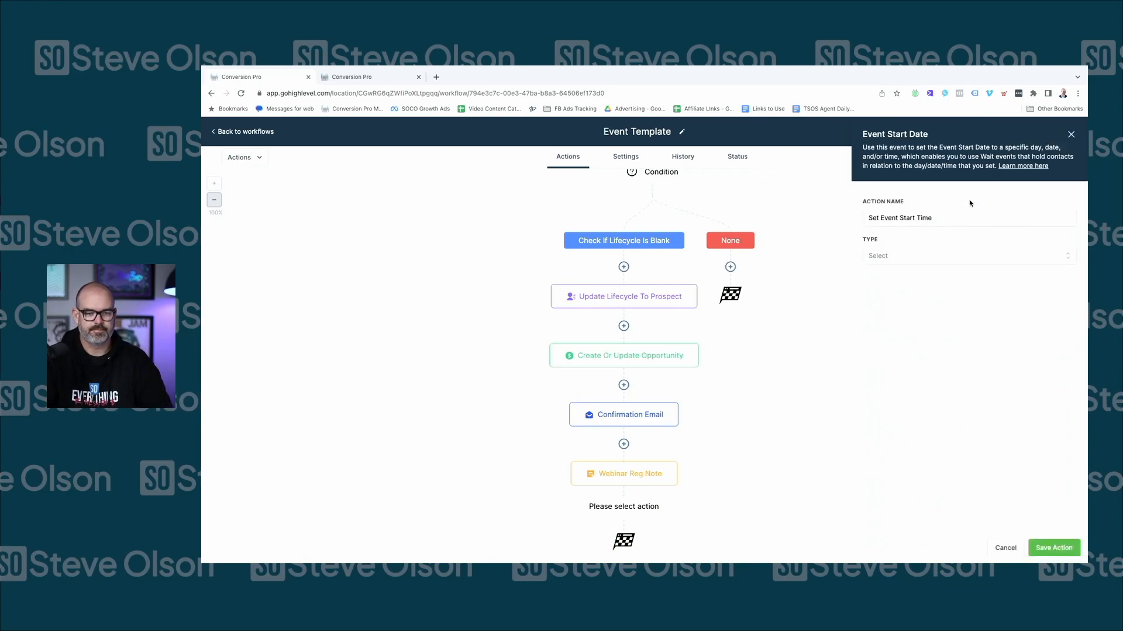
click(914, 258)
click(902, 297)
click(896, 257)
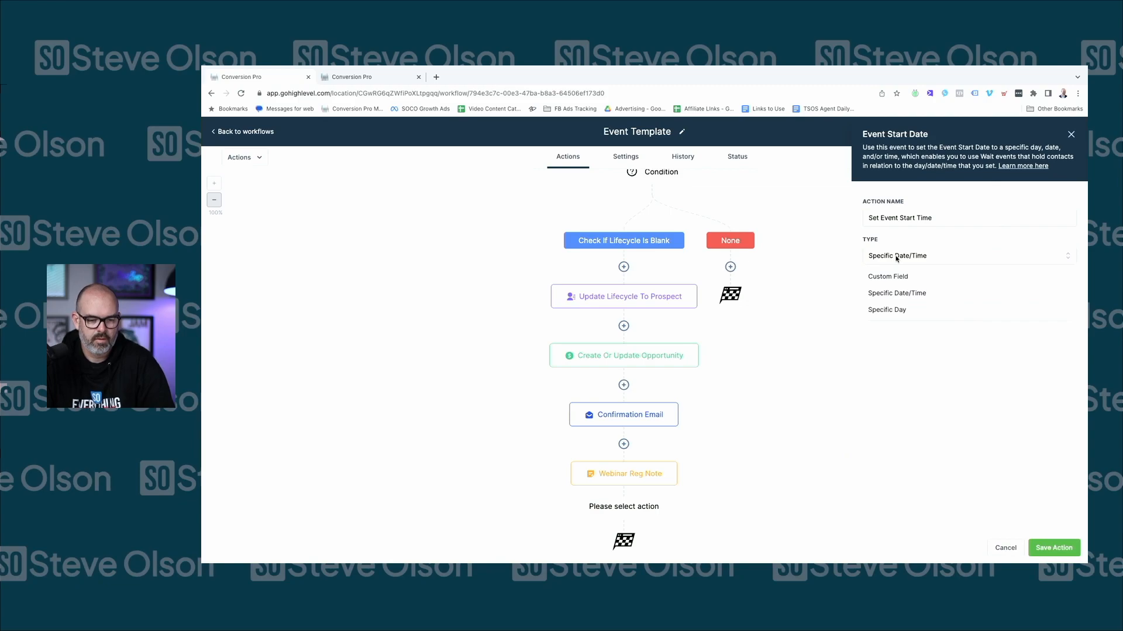
click(893, 291)
Set the event start to March 23, 2023 at 4:00 PM and save the step
click(908, 292)
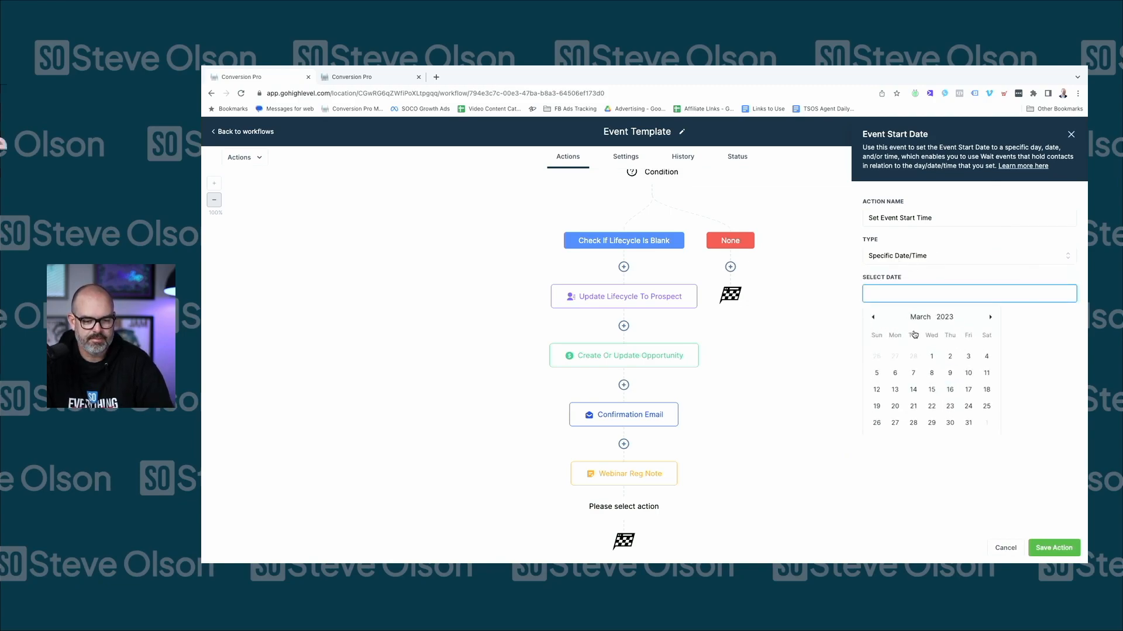
click(949, 405)
click(935, 448)
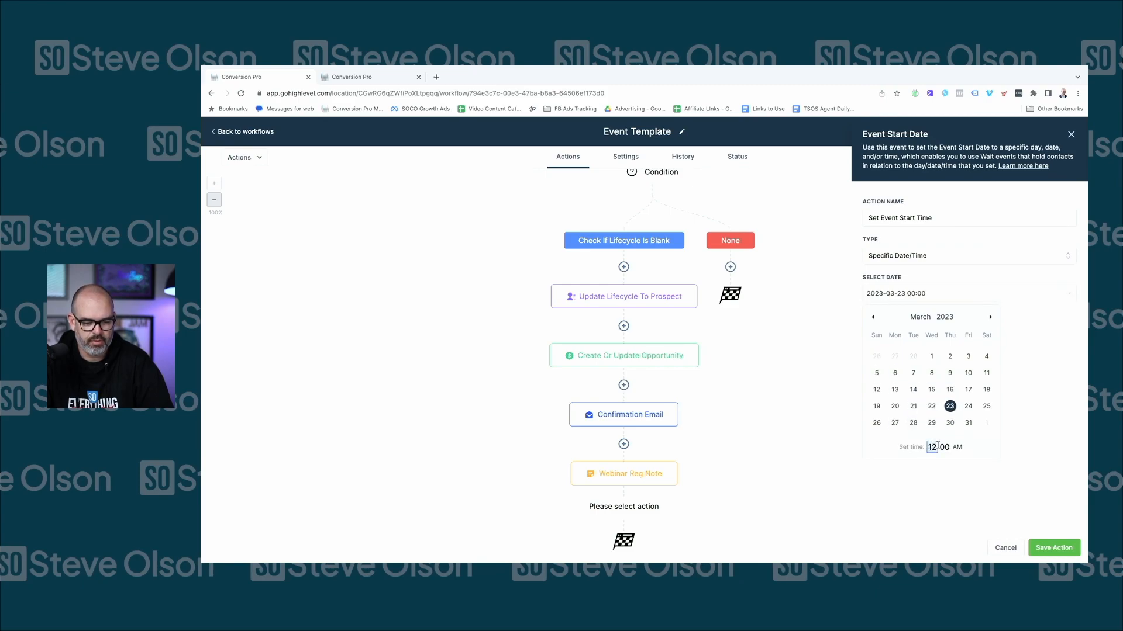
text(4)
click(959, 448)
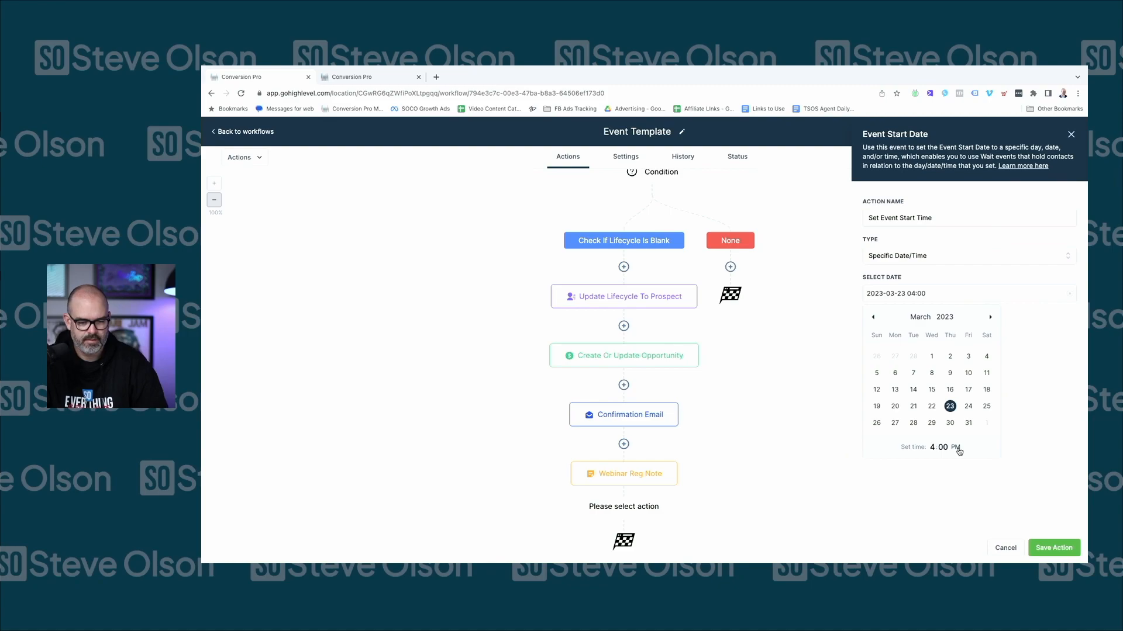
click(973, 465)
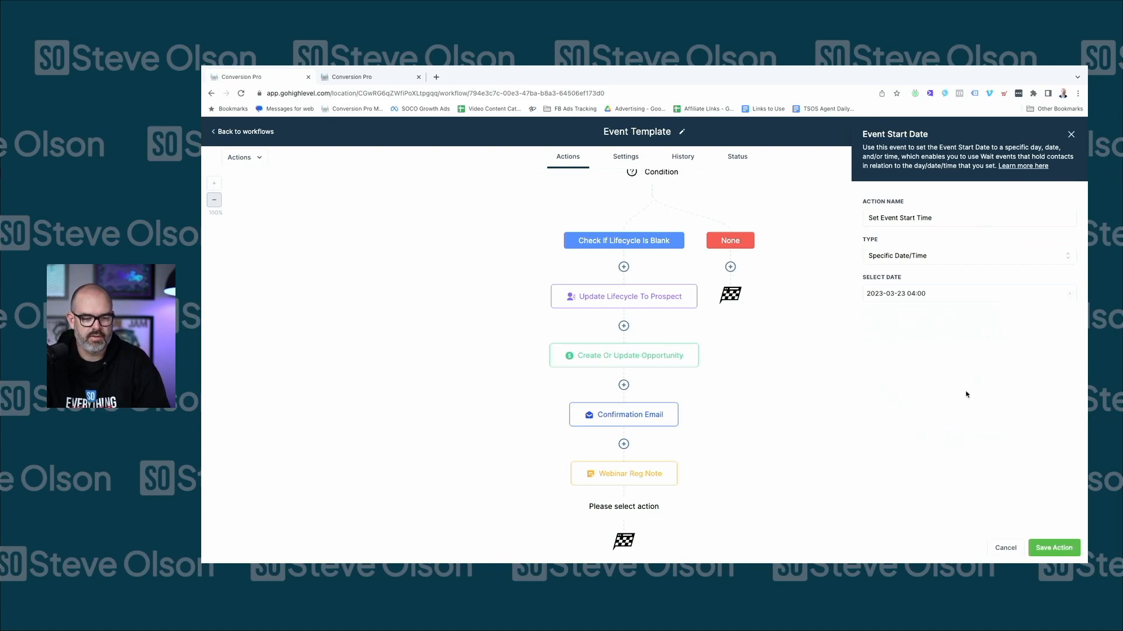
click(1058, 548)
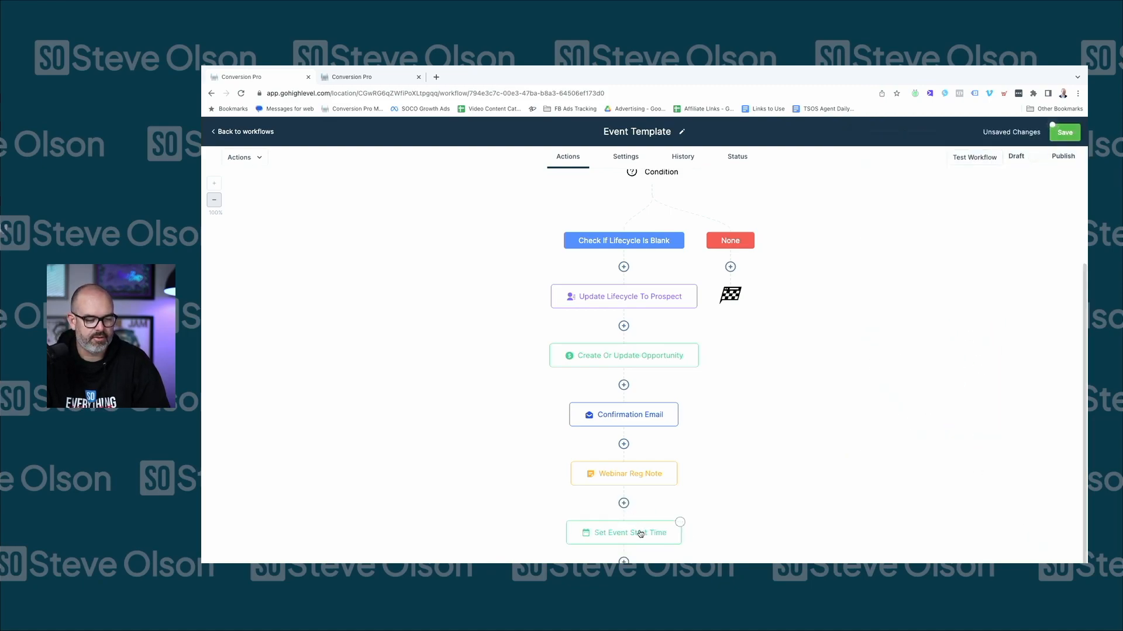
scroll(764, 462, down, 1)
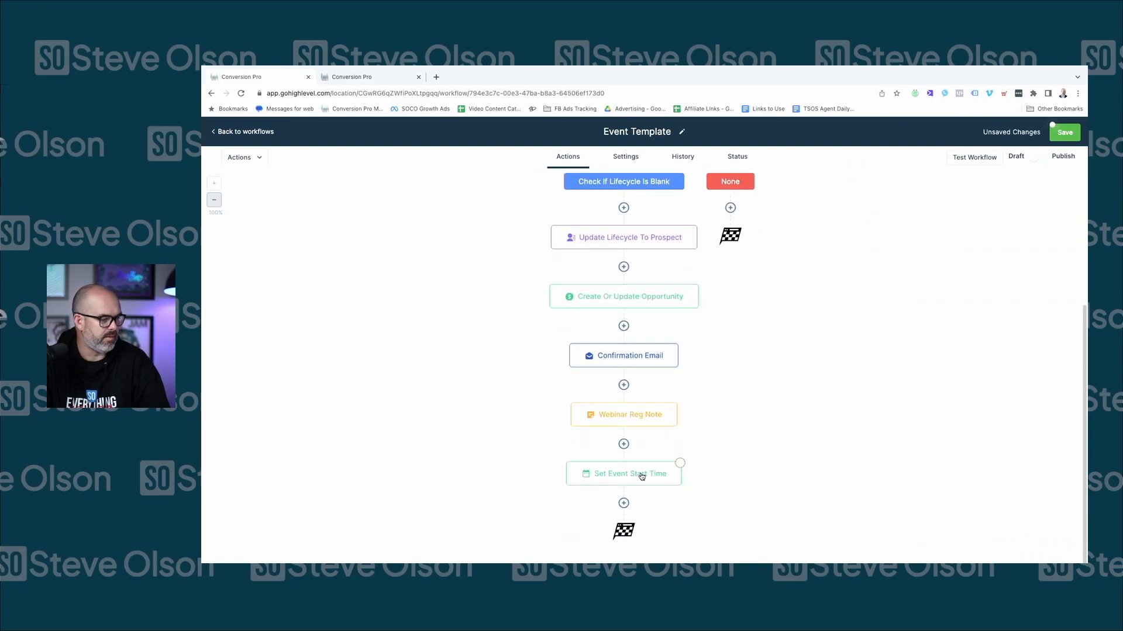
Add a Wait step after Set Event Start Time
click(624, 502)
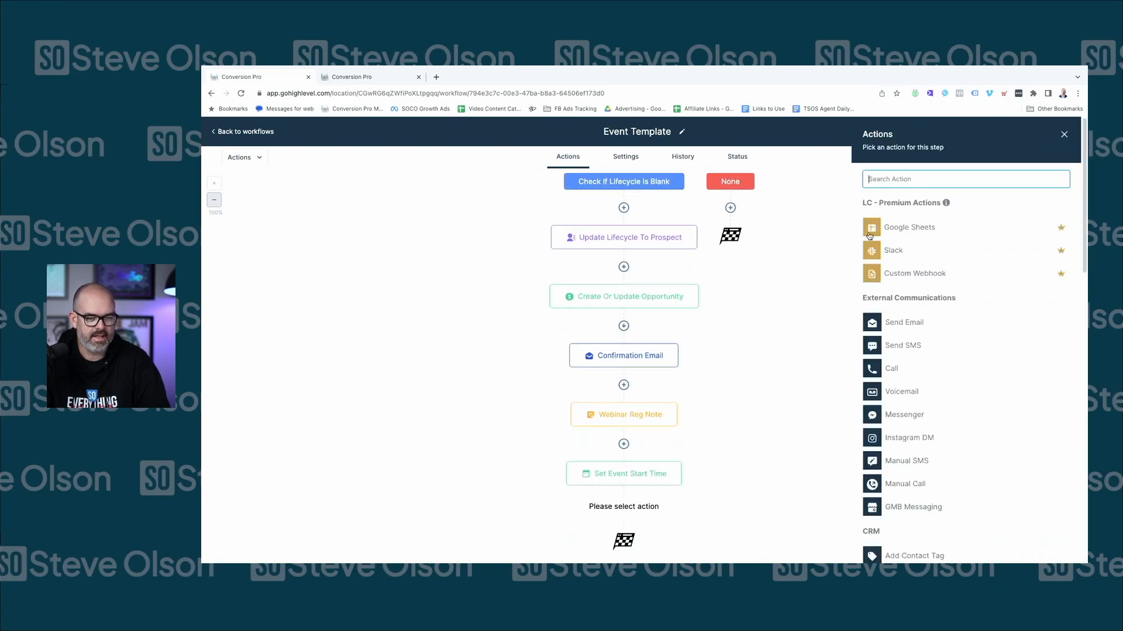
text(wai)
click(895, 219)
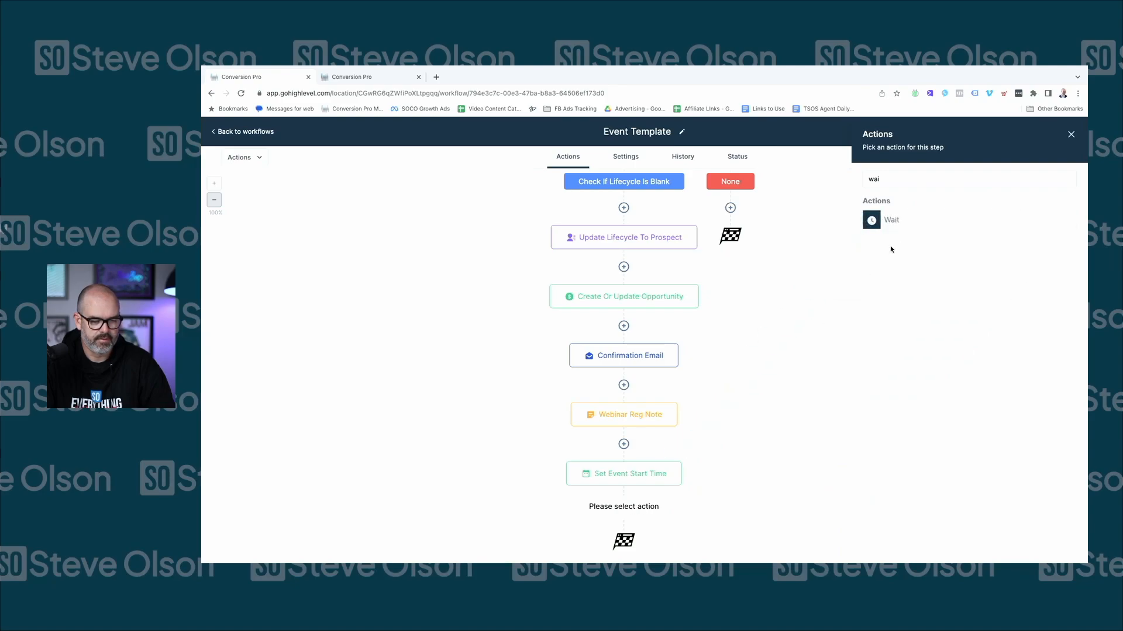
click(901, 219)
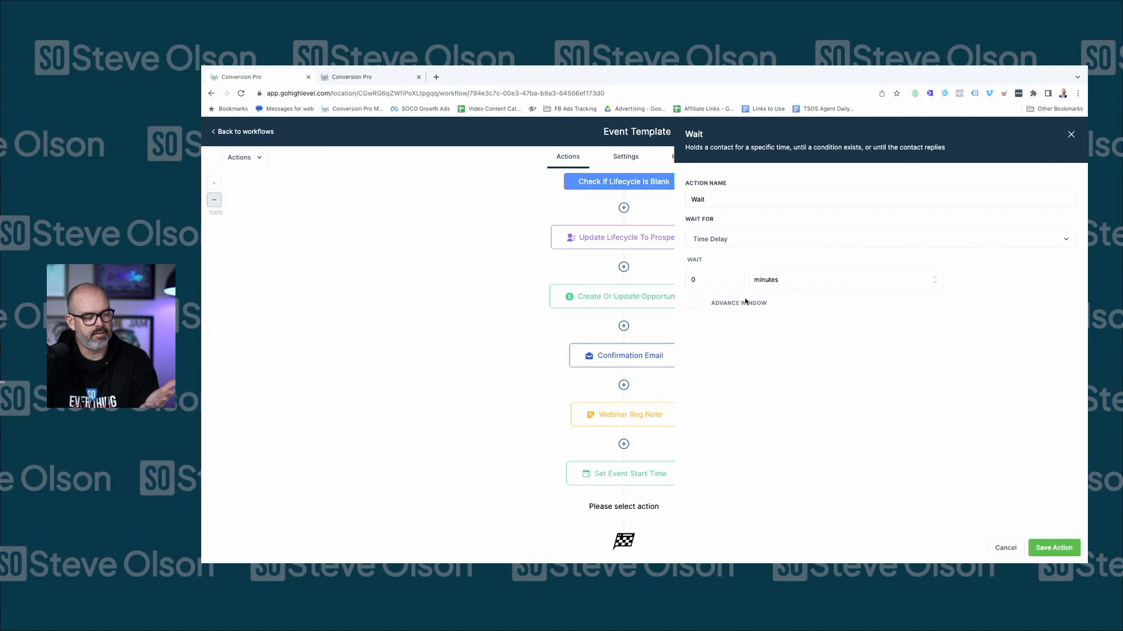
Make the wait hold until 7 hours before the event/appointment time and save it
click(701, 286)
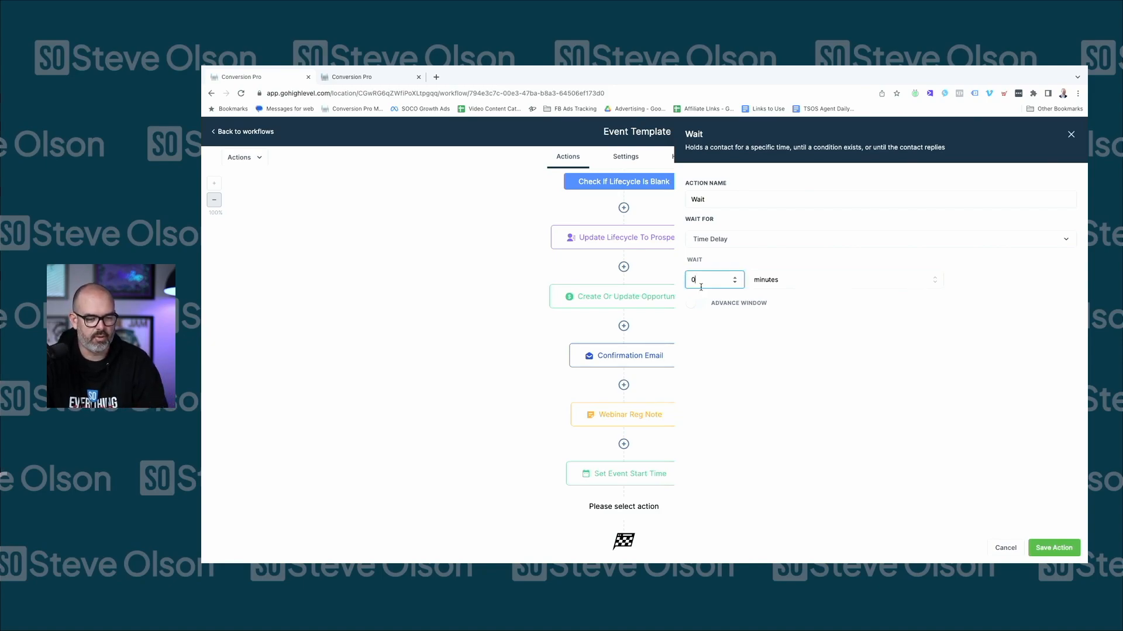
key(BackSpace)
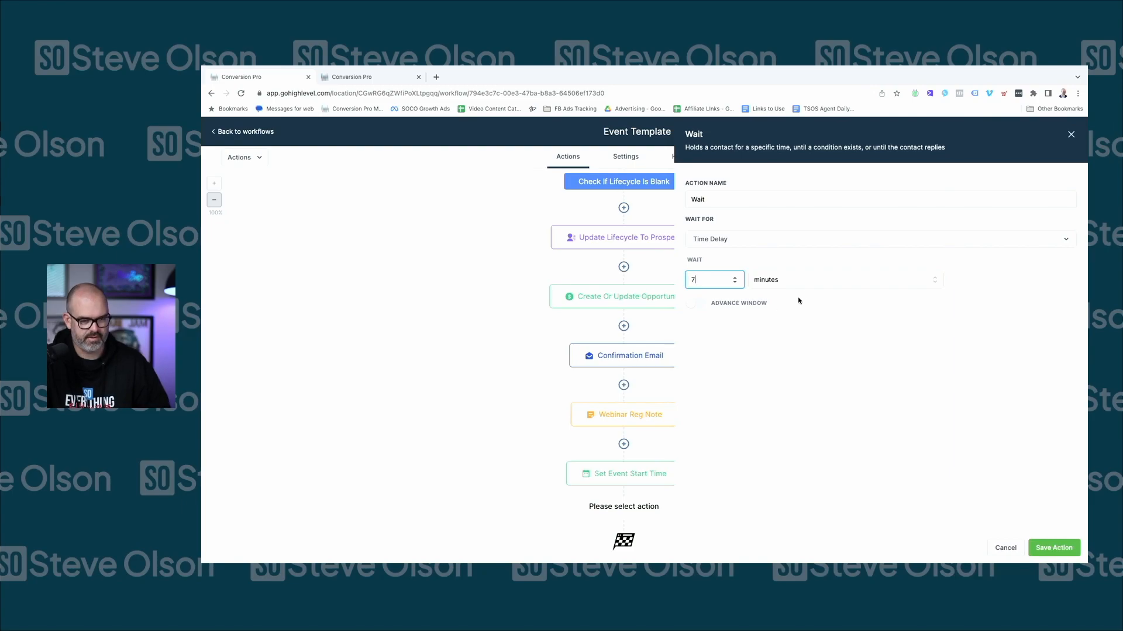
text(7)
click(805, 286)
click(797, 320)
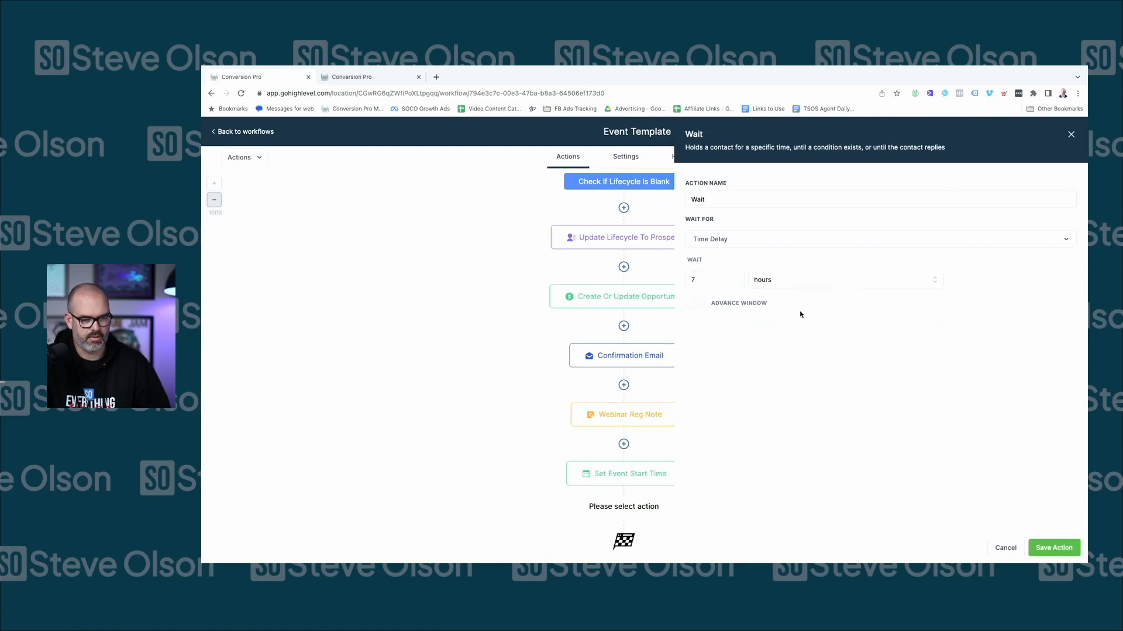
click(752, 240)
click(766, 325)
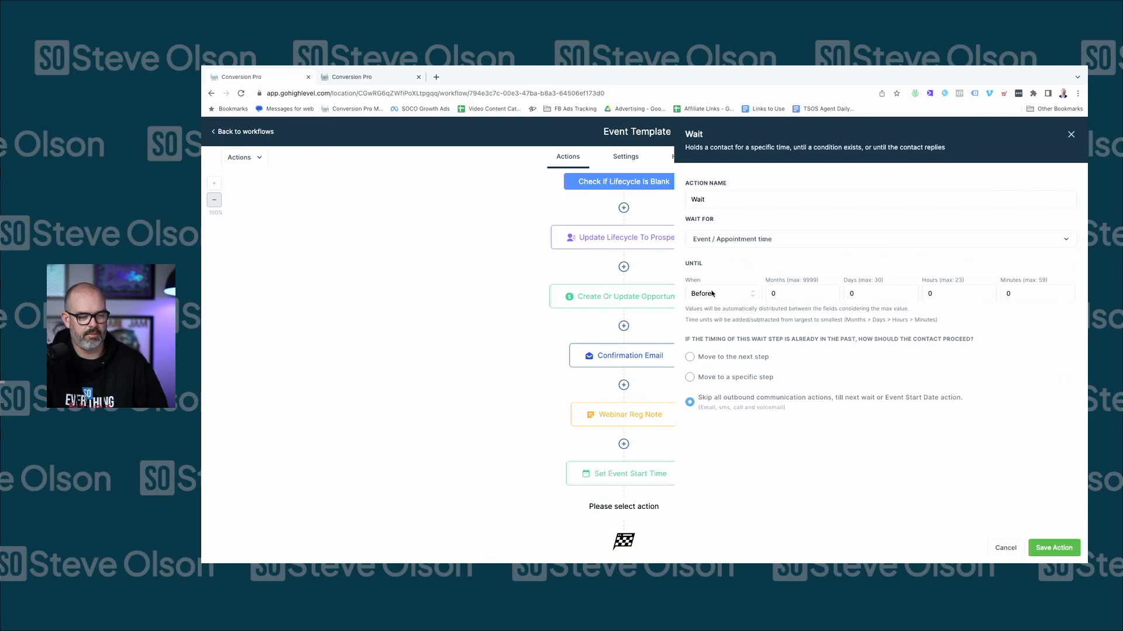
click(1023, 293)
click(954, 294)
double_click(950, 294)
text(7)
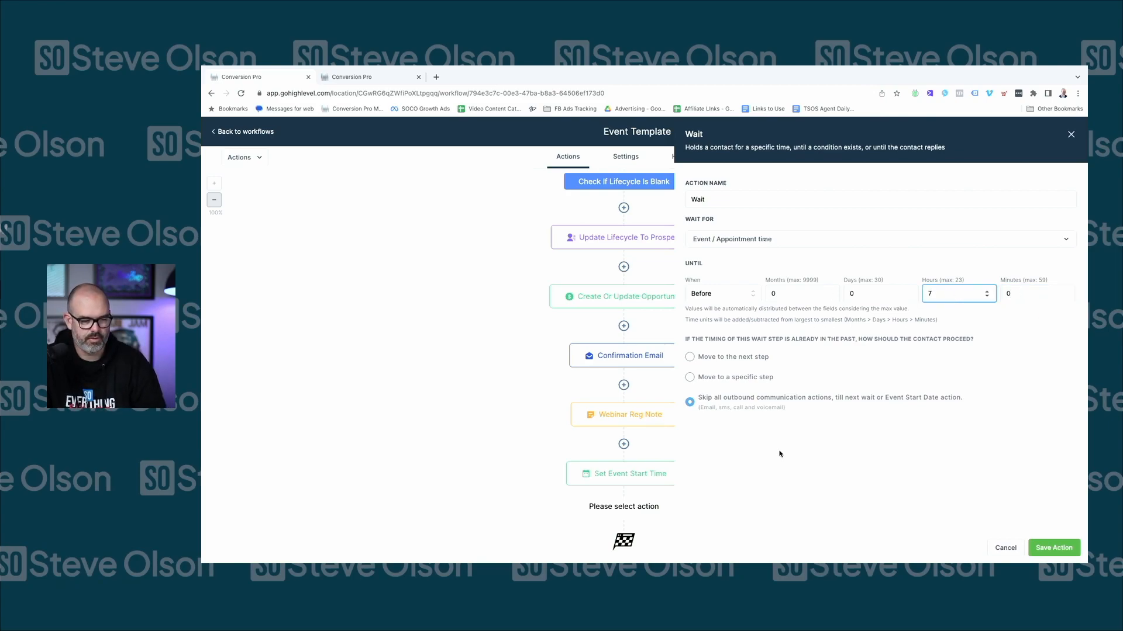
click(1054, 547)
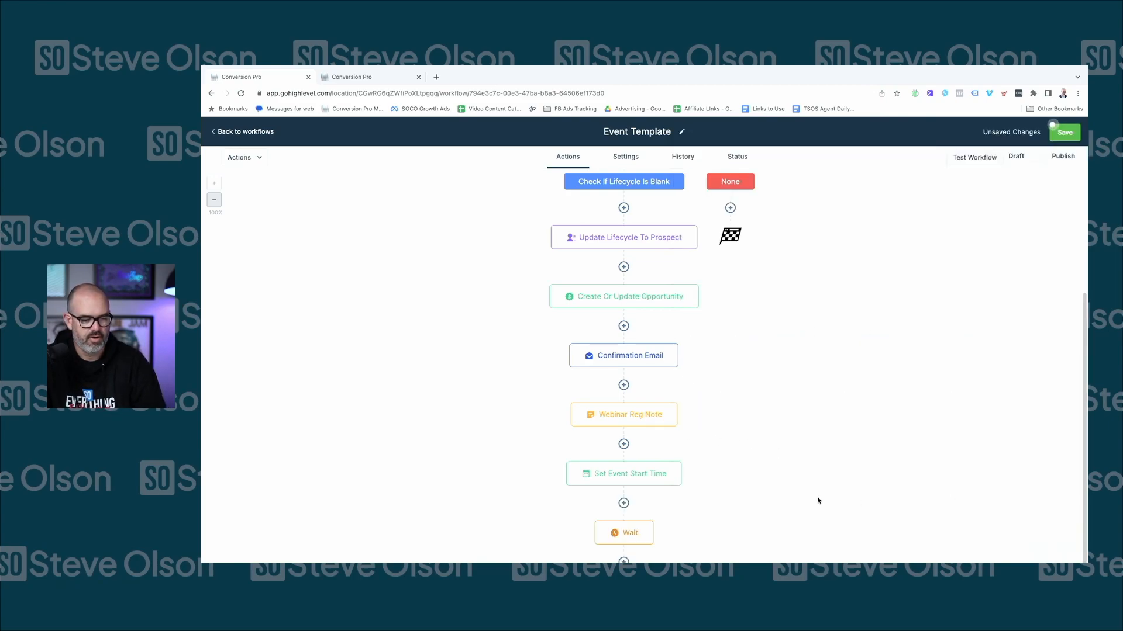
Rename the wait step to 'Wait Until 9am the day of' and save
click(634, 472)
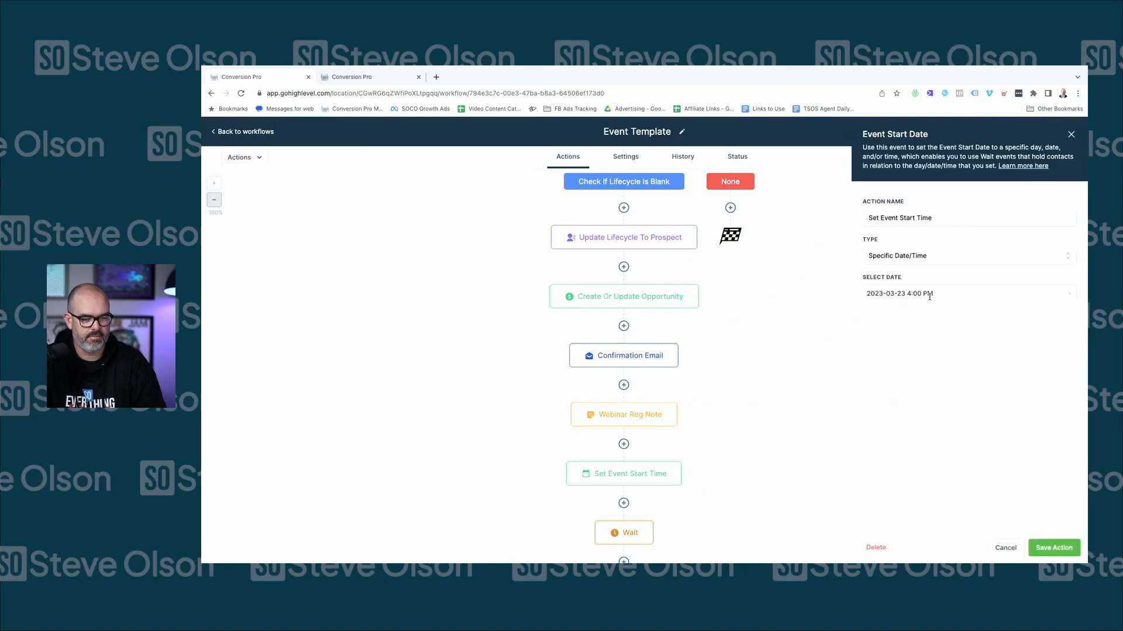
click(1004, 548)
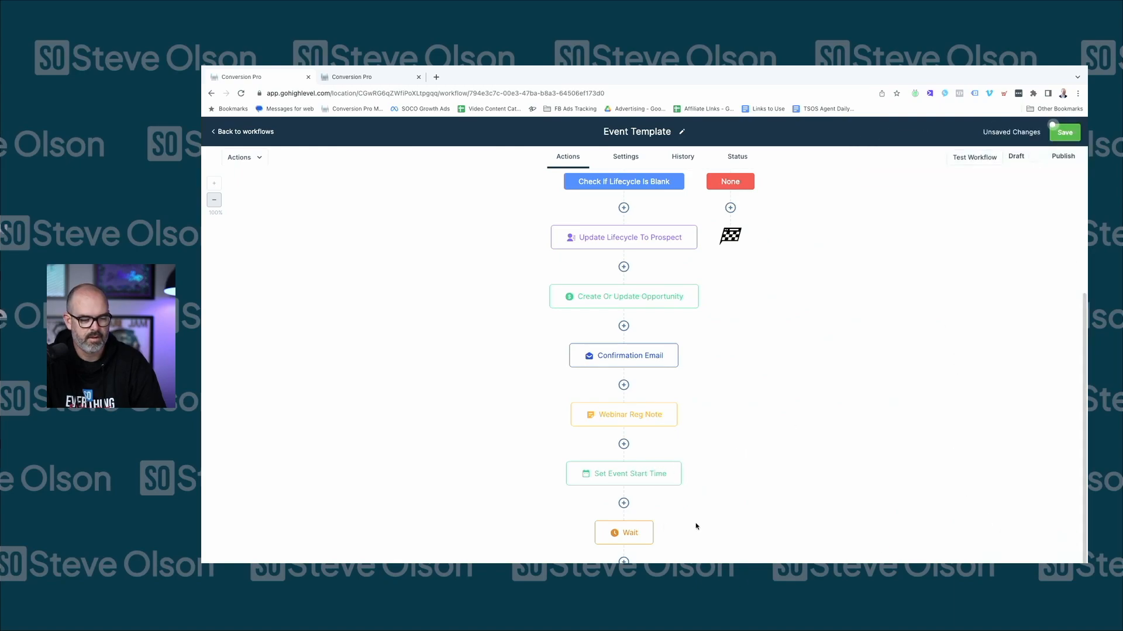
click(611, 533)
click(785, 202)
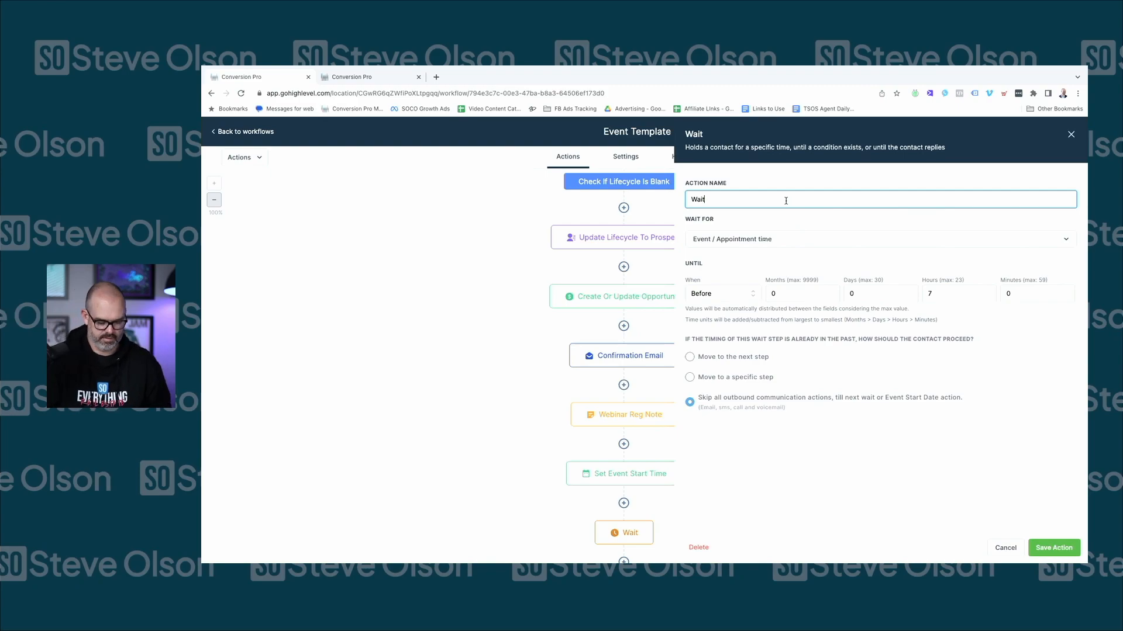
text(Until)
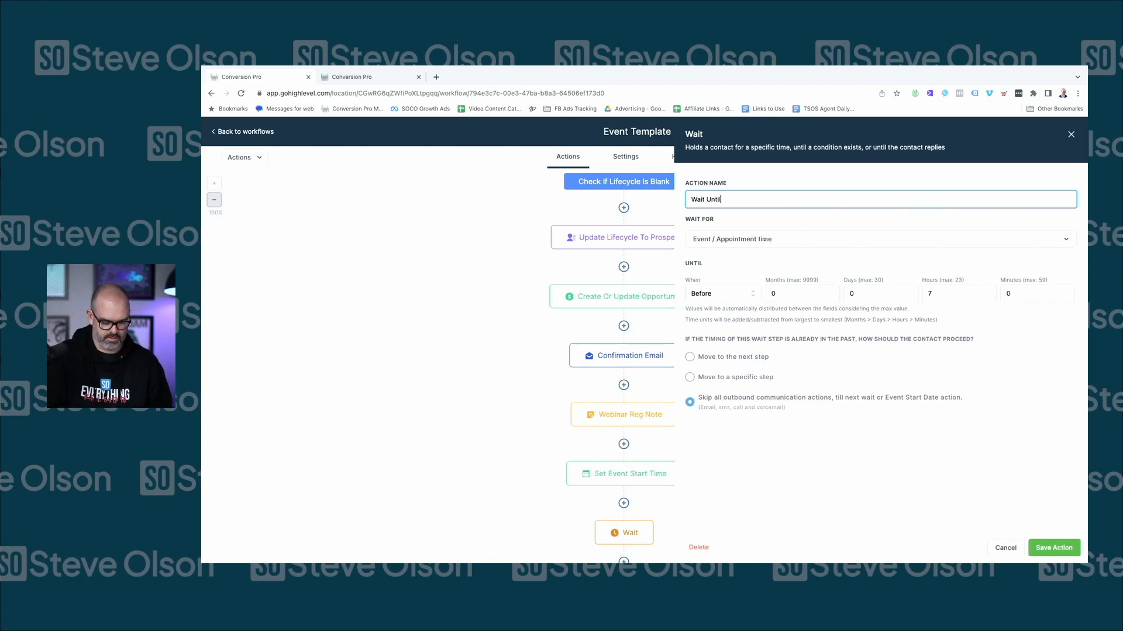
text( 9am the day of)
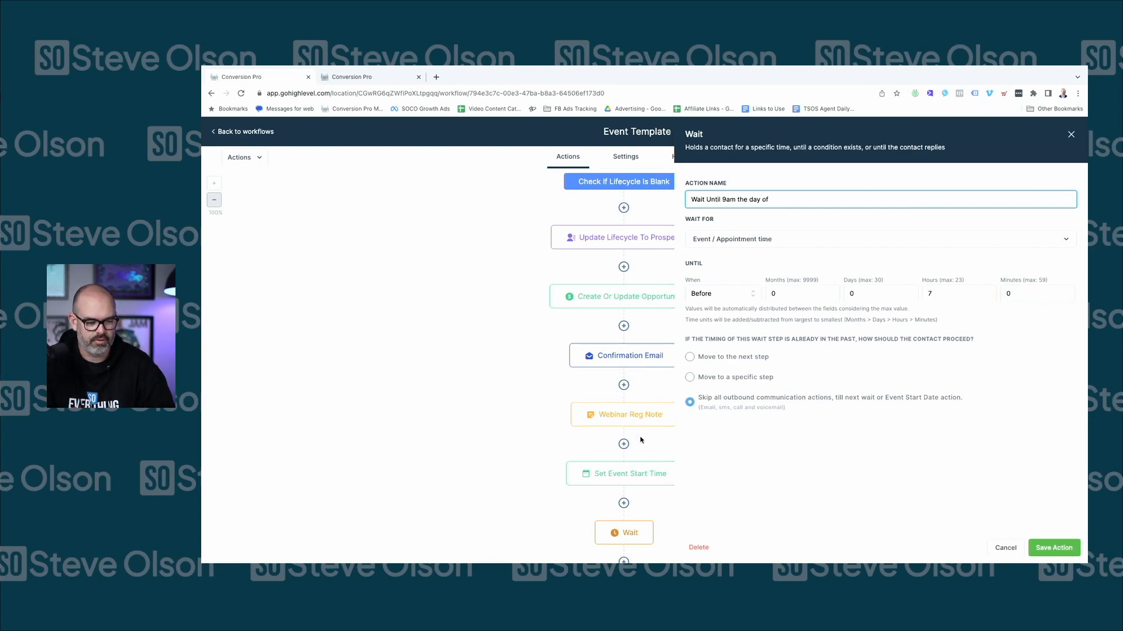
click(1054, 548)
right_click(770, 463)
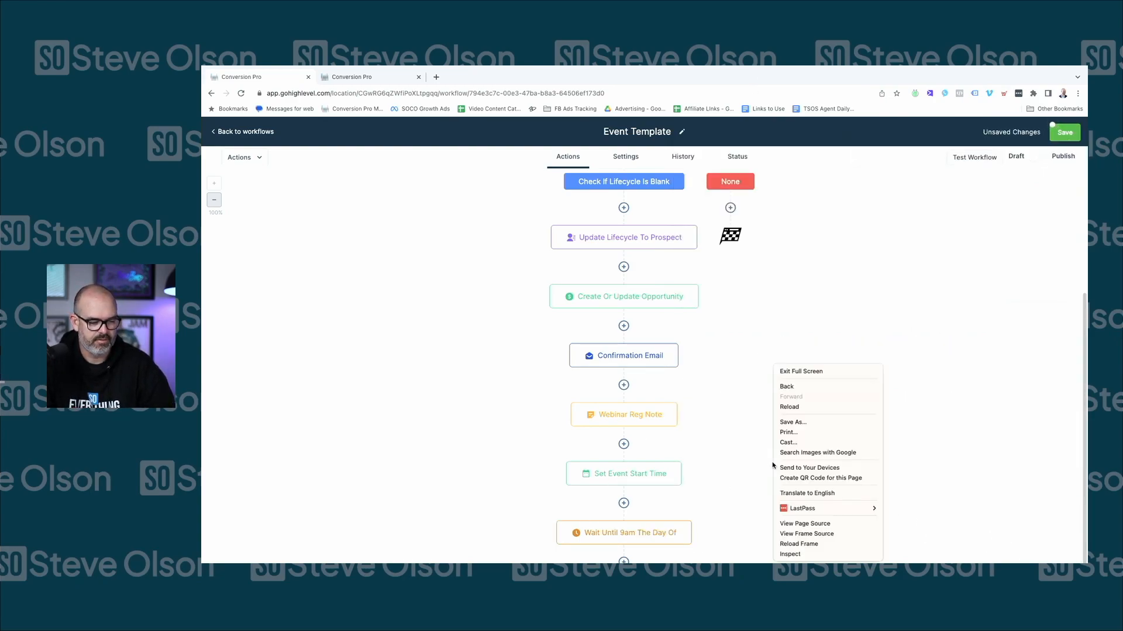
click(723, 413)
scroll(720, 416, down, 2)
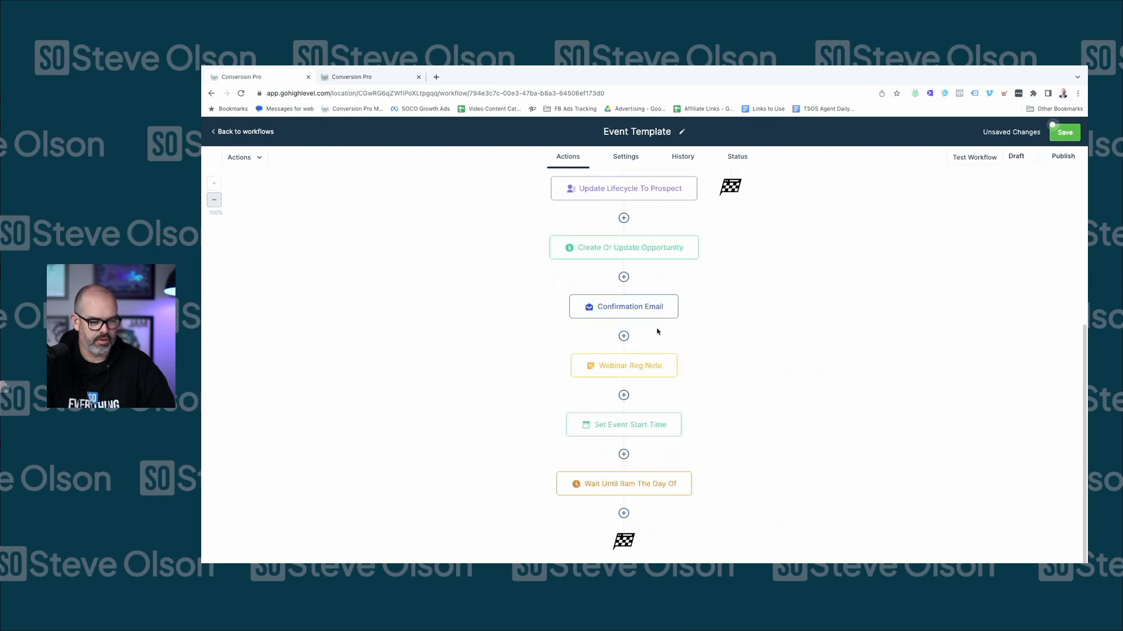
Copy the Confirmation Email action and paste it after the 9am wait
right_click(674, 301)
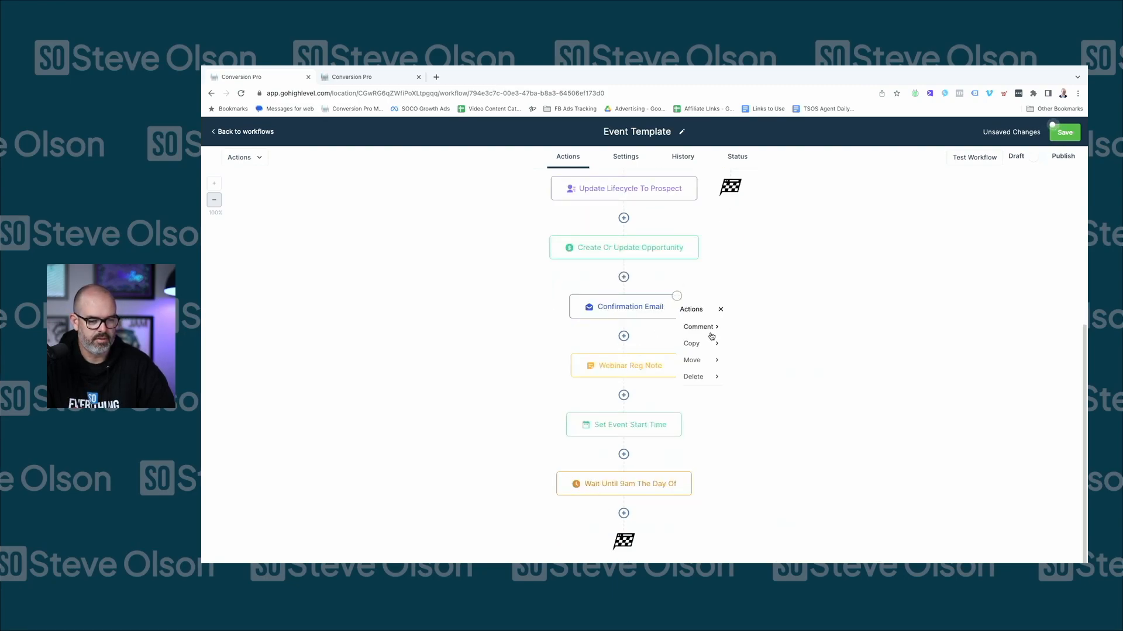
click(696, 345)
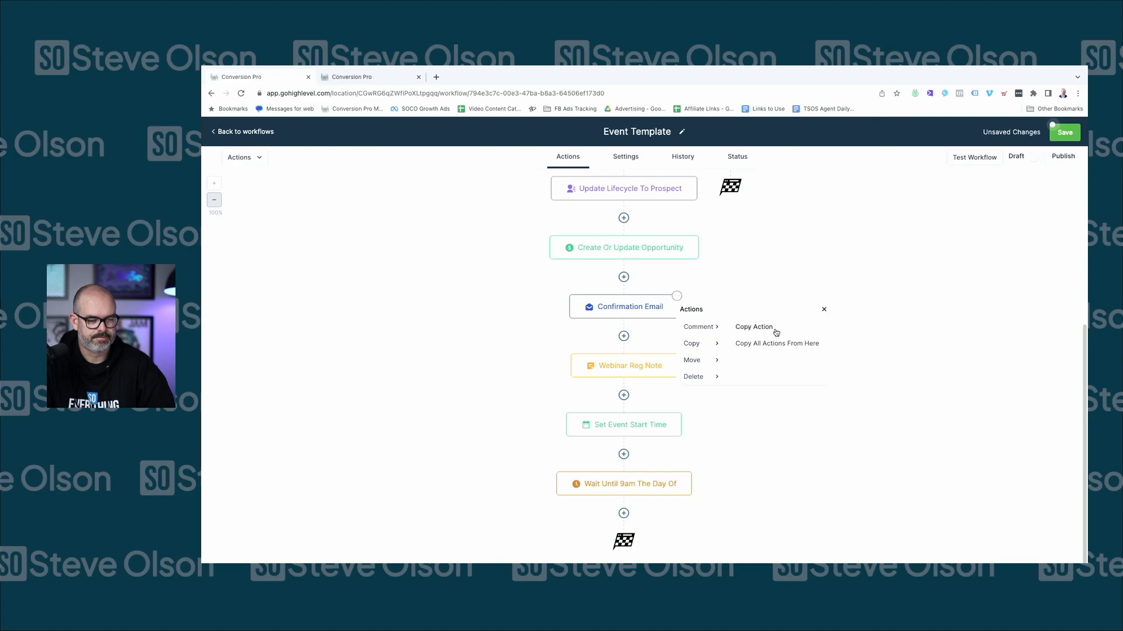
click(775, 333)
scroll(667, 462, down, 3)
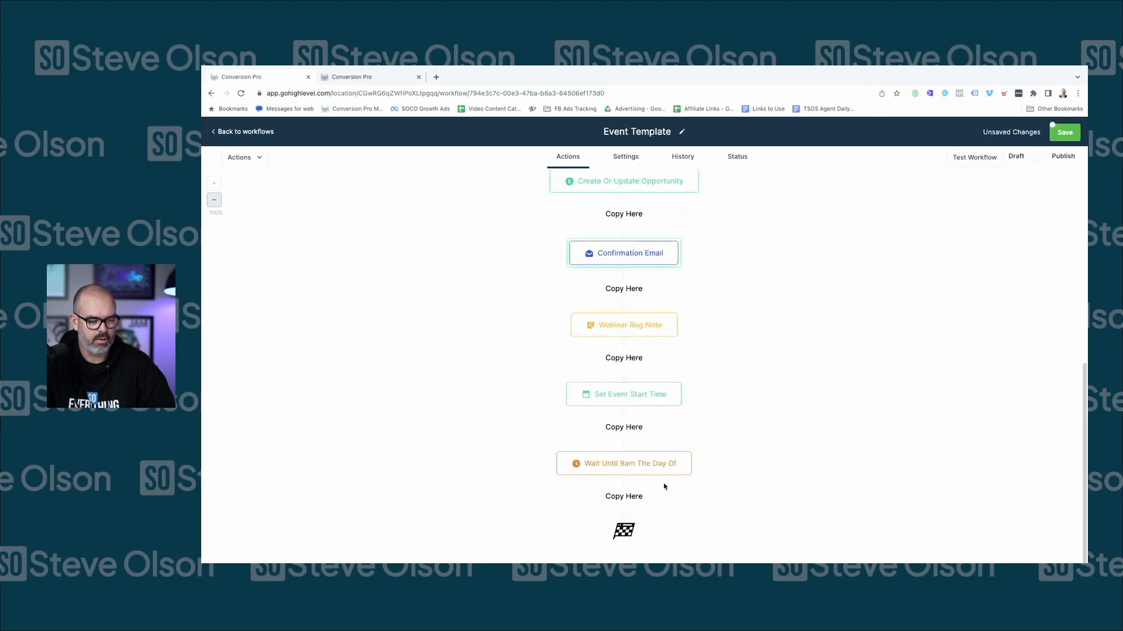
click(624, 497)
Rename the pasted email step to '9am Email reminder'
click(672, 468)
double_click(892, 214)
text(9 Hour)
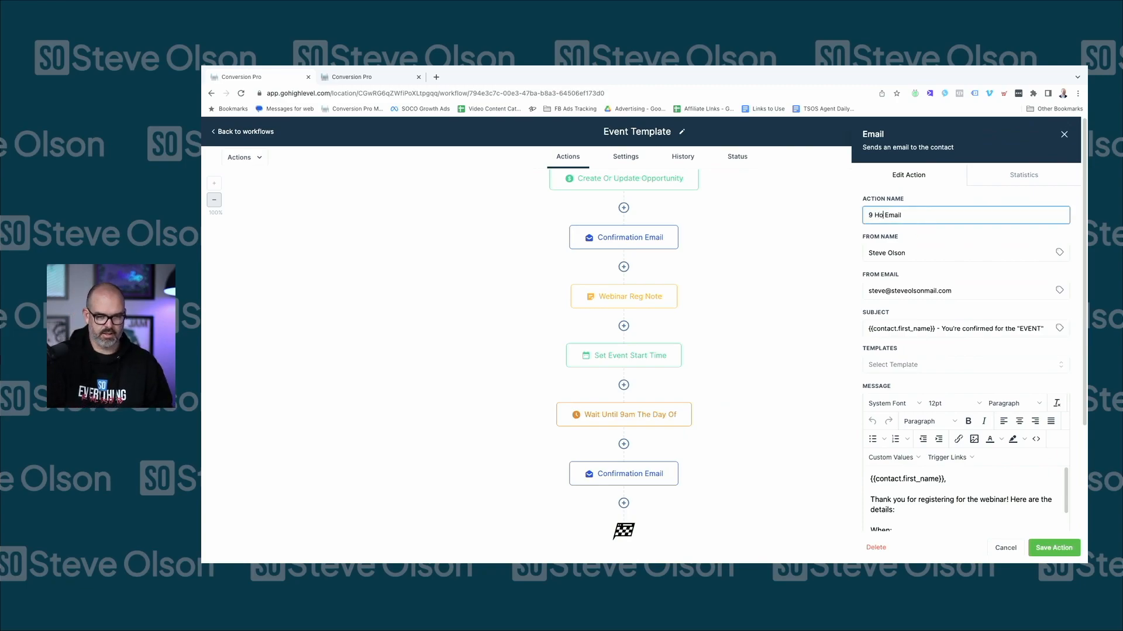
key(BackSpace)
key(BackSpace)
key(BackSpace)
key(BackSpace)
key(BackSpace)
key(BackSpace)
text(9am)
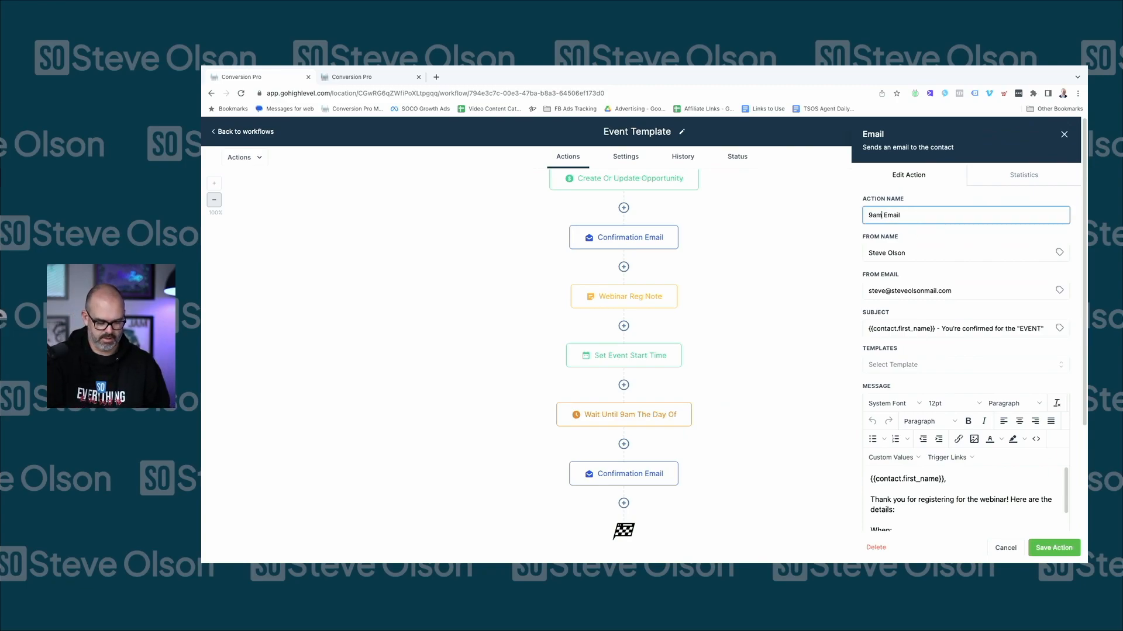
text( email)
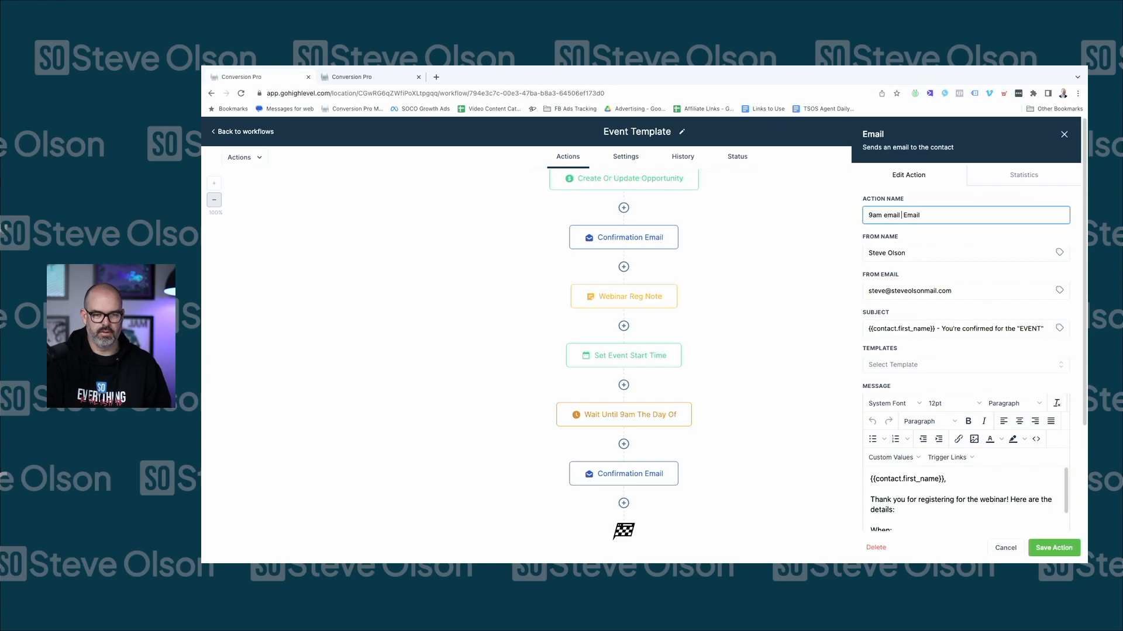
key(BackSpace)
key(BackSpace)
key(BackSpace)
key(BackSpace)
key(BackSpace)
key(BackSpace)
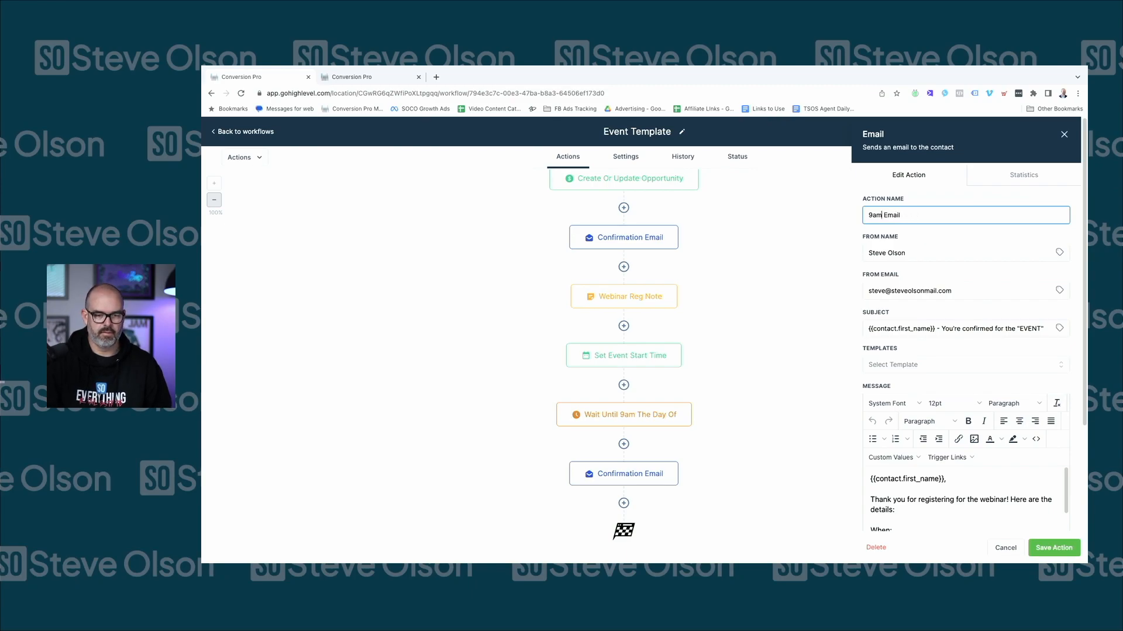
text(reminder)
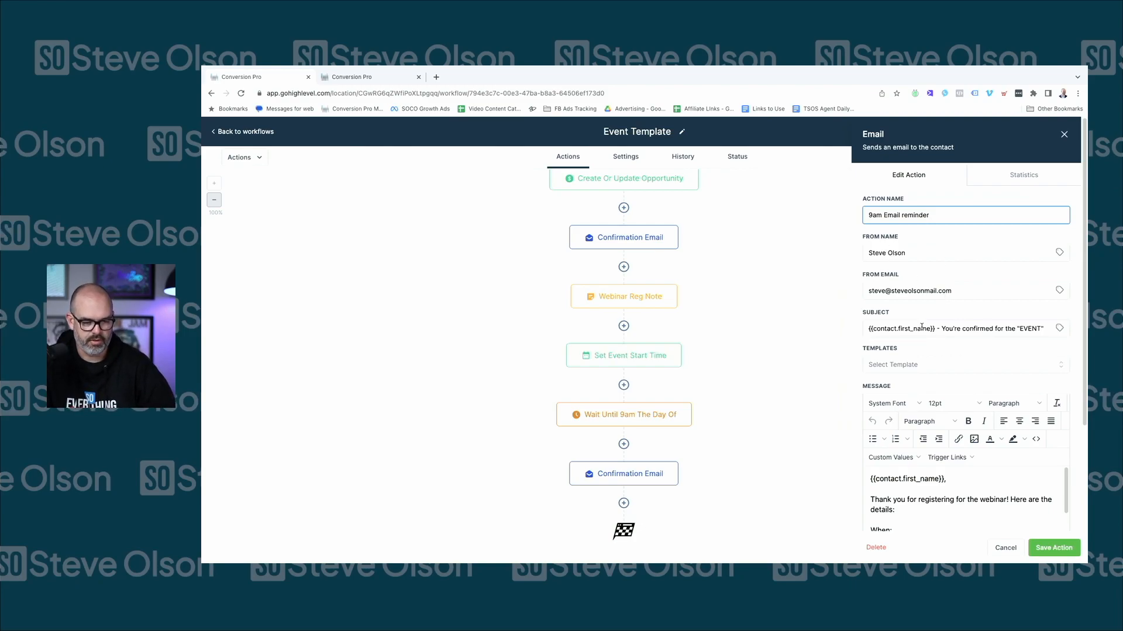
scroll(936, 319, down, 1)
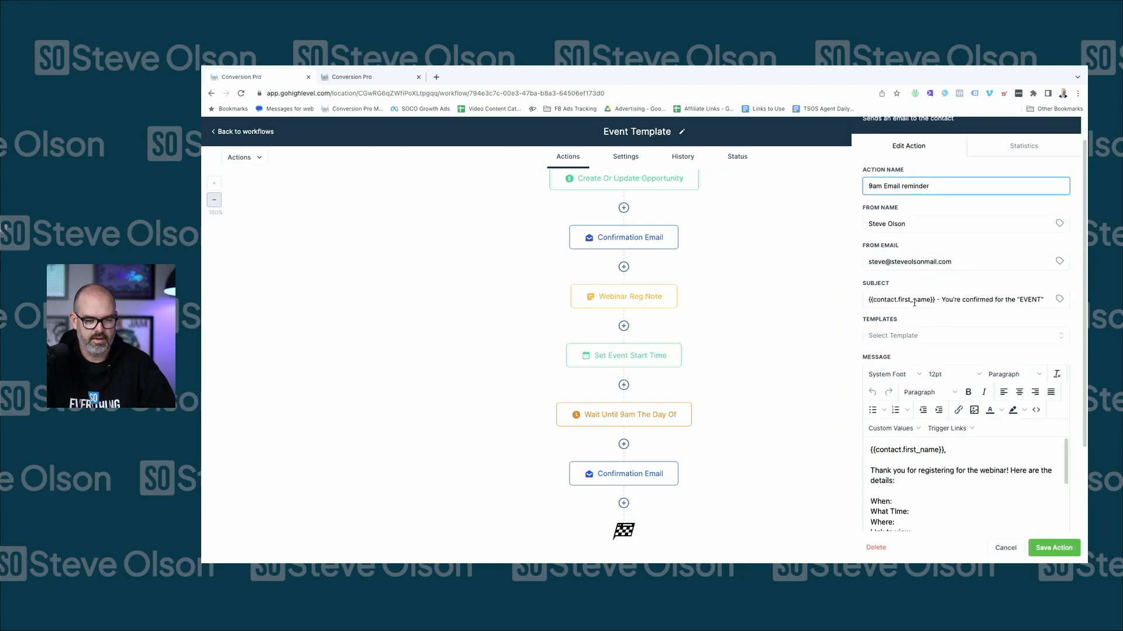
Change the subject wording to 'we go live today at XXTIMEXX'
click(942, 299)
double_click(943, 299)
click(939, 301)
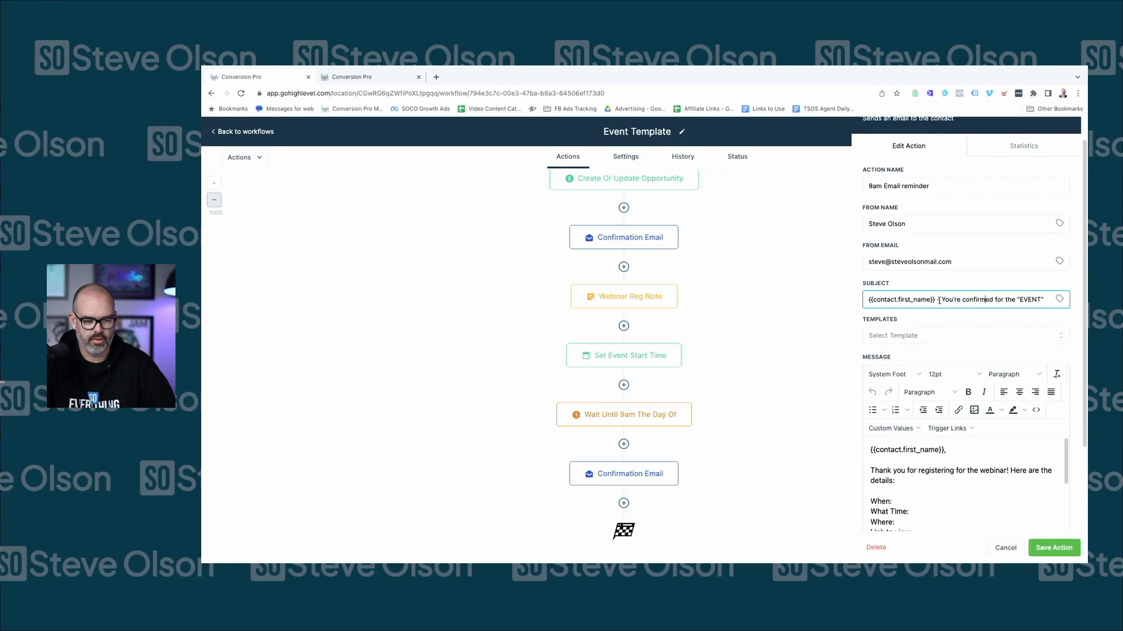
drag(939, 300, 1044, 297)
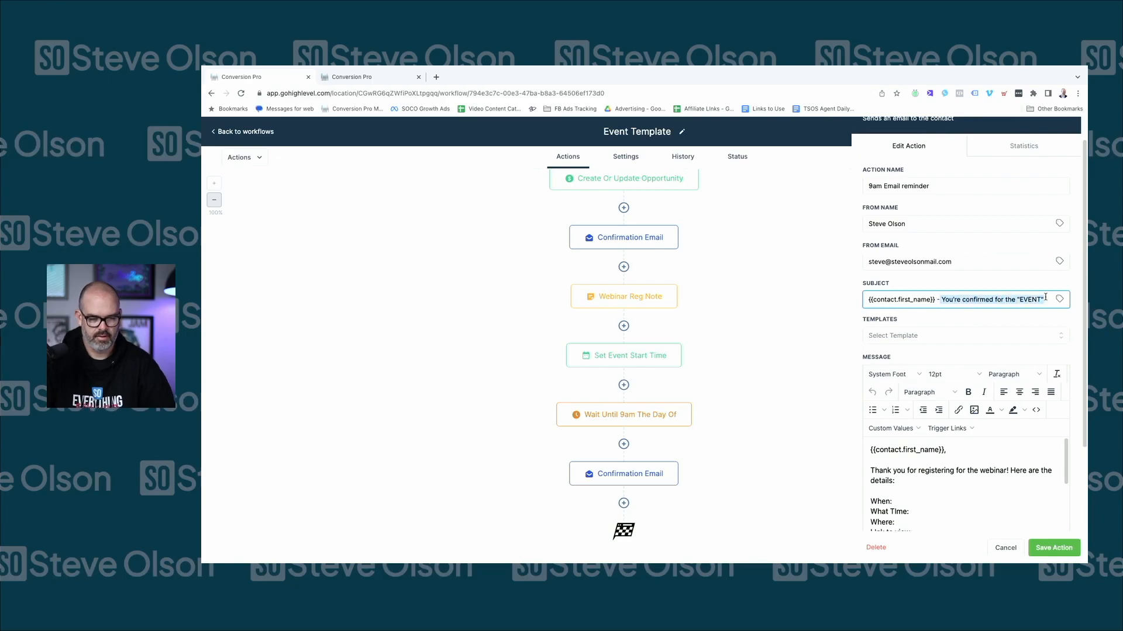
key(BackSpace)
text(we go lil)
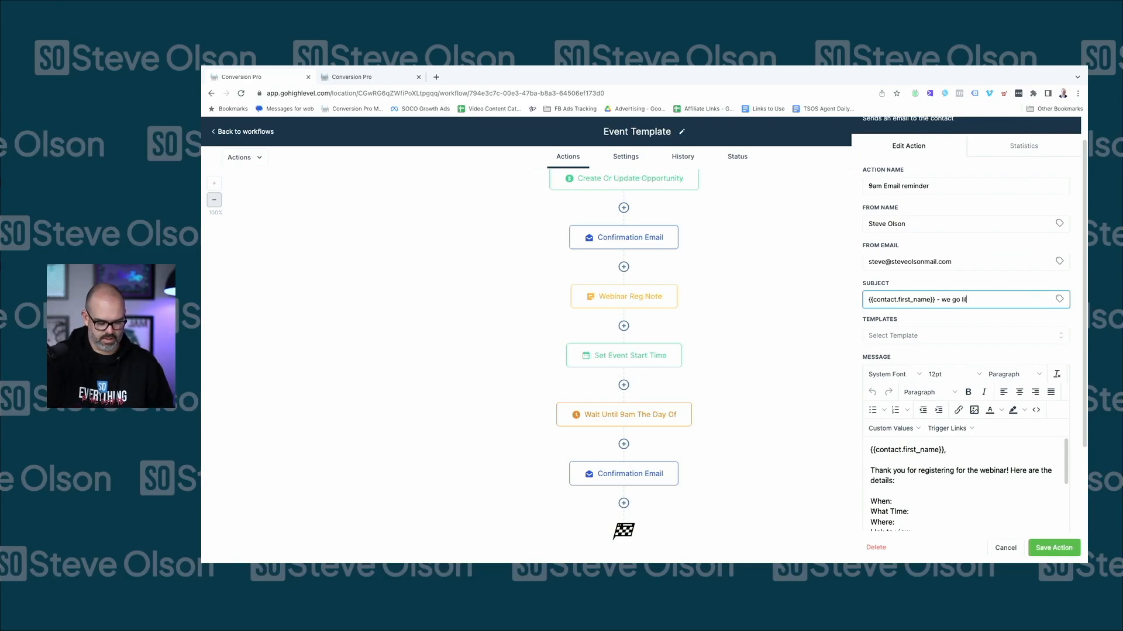
text(ve today at 4pm!)
double_click(966, 301)
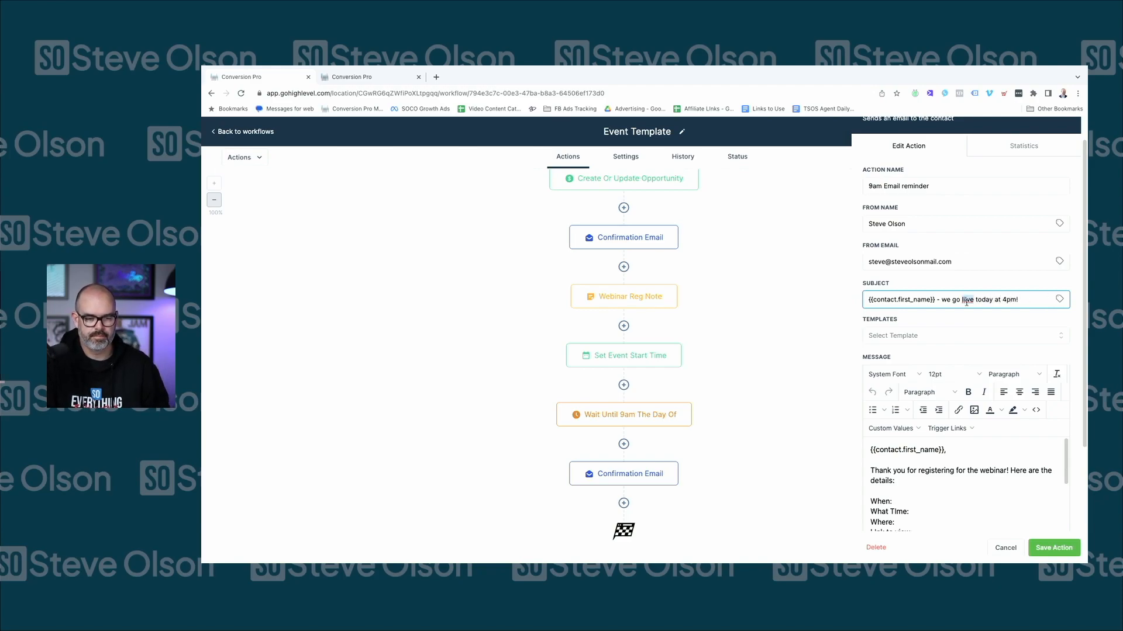
text(live)
key(BackSpace)
key(BackSpace)
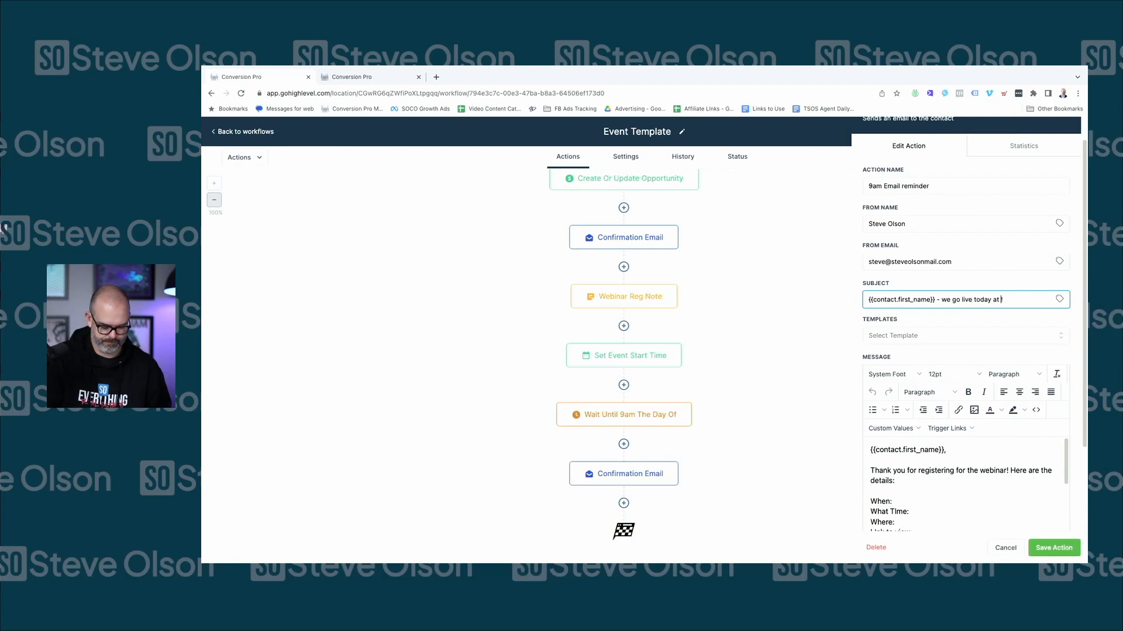
text(XXTIMEXX)
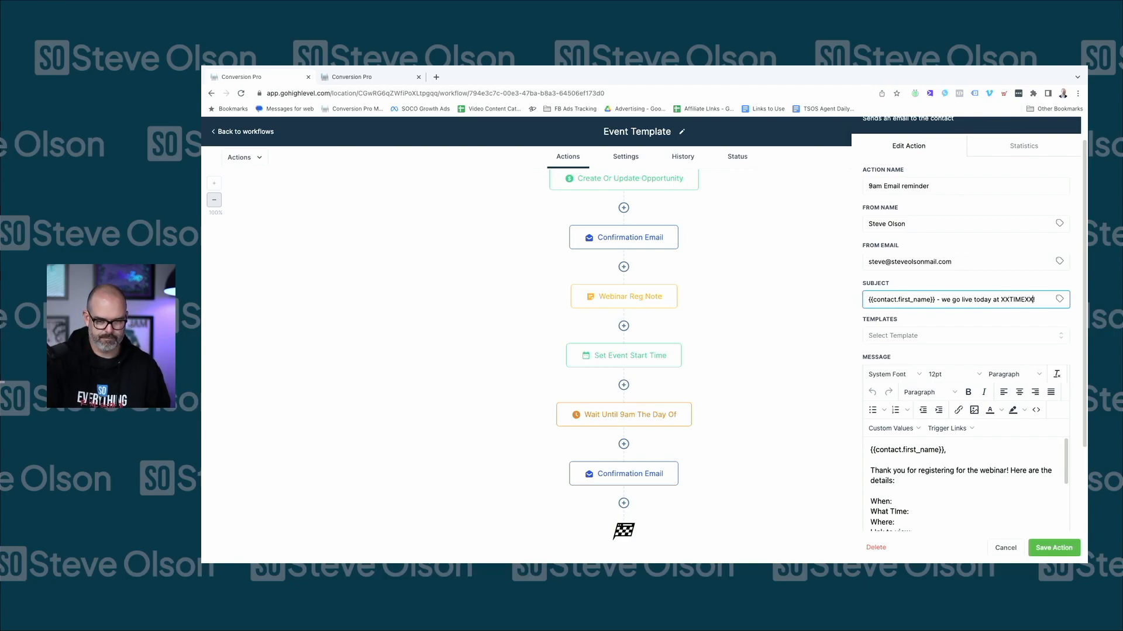
Open the body with 'Just a reminder, we are going live today at XXTIME', promise one more reminder, drop 9am wording, save
scroll(919, 458, down, 1)
click(919, 459)
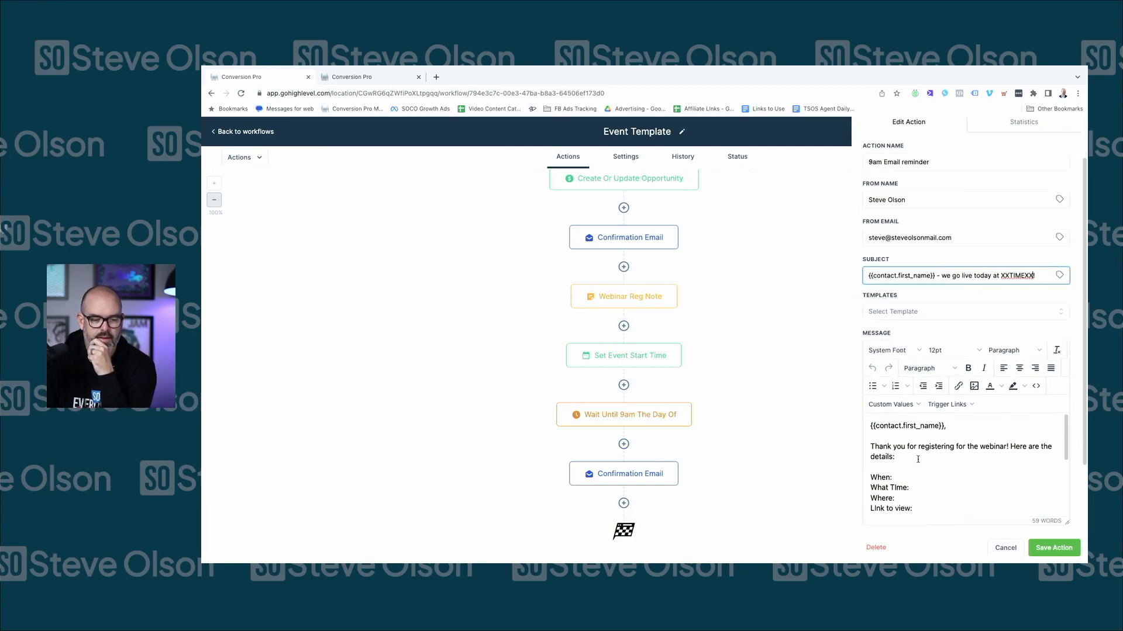
drag(897, 452, 865, 446)
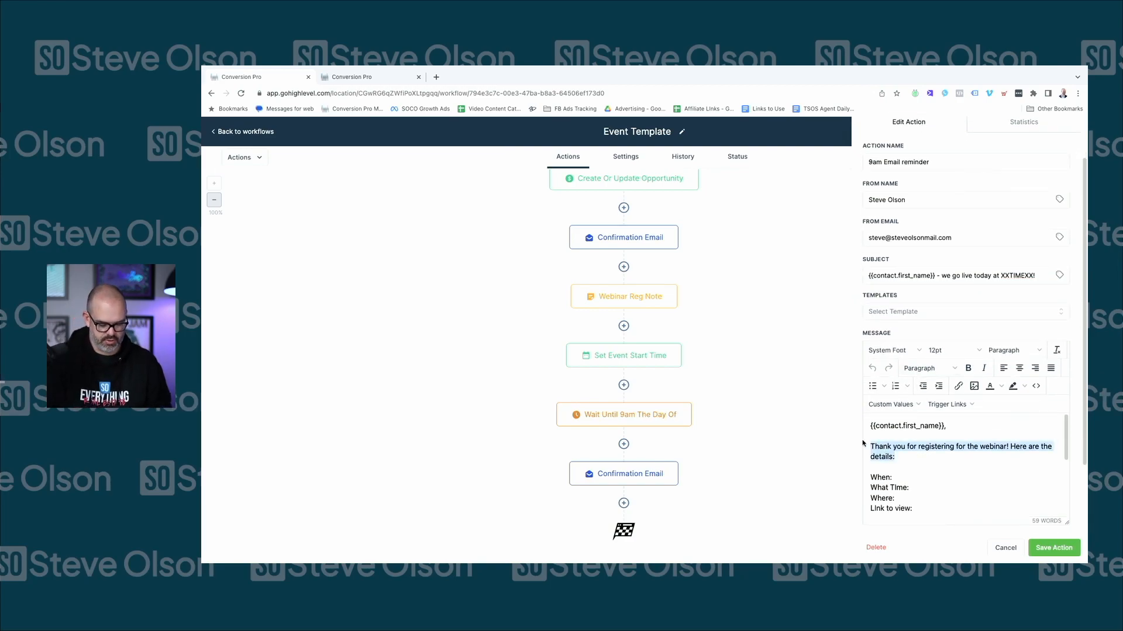
text(Just a reminder, we are going live today at )
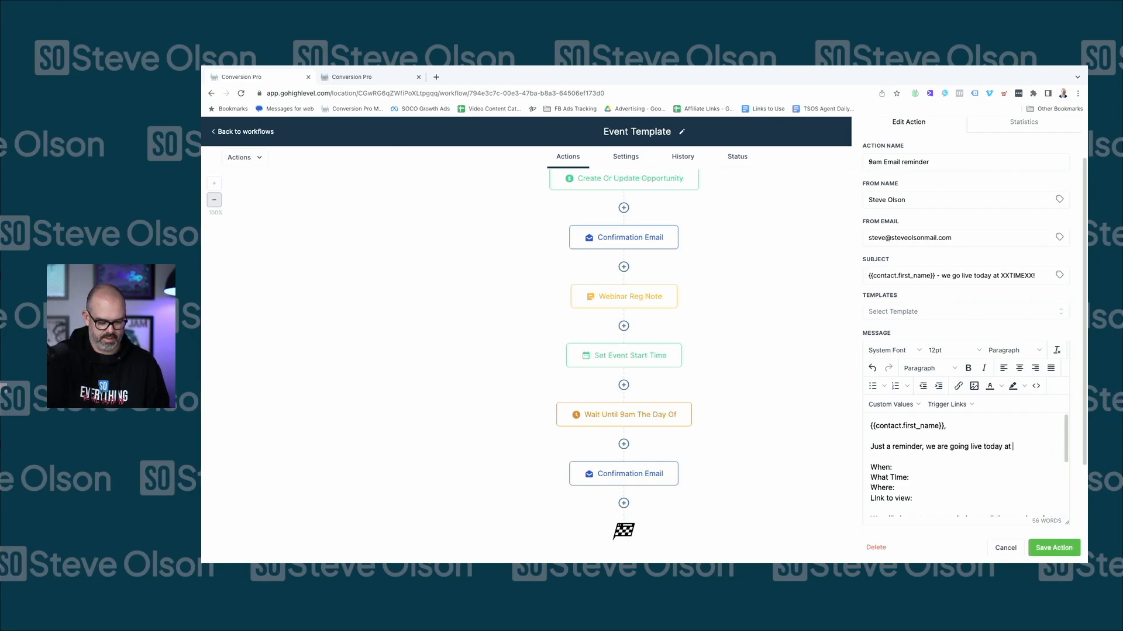
text(XXTIMEXX.)
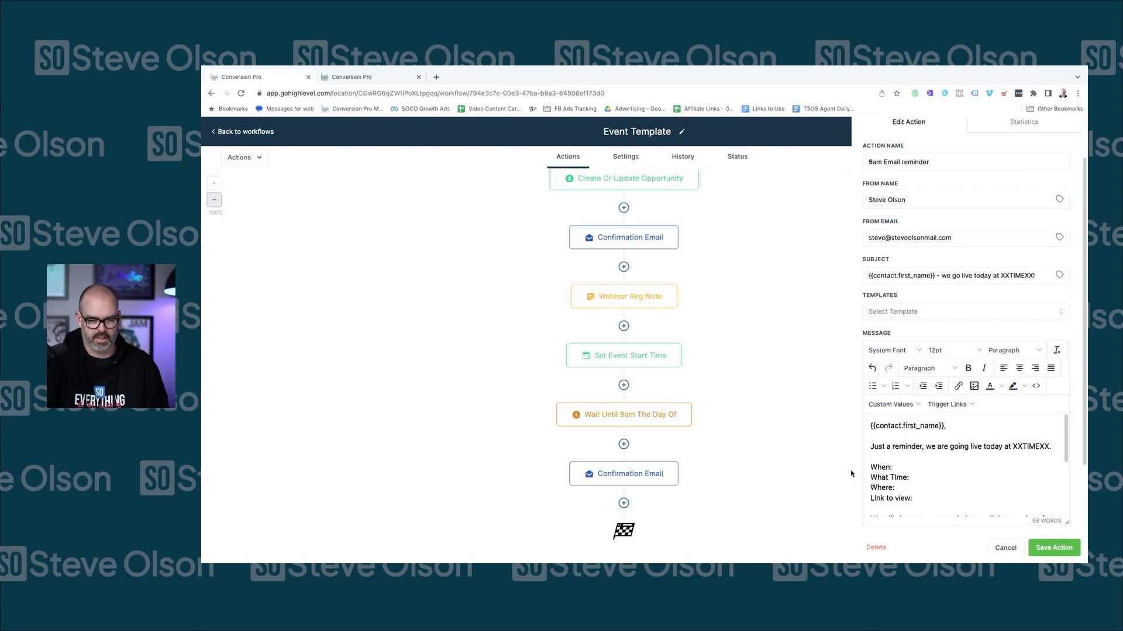
scroll(958, 456, down, 1)
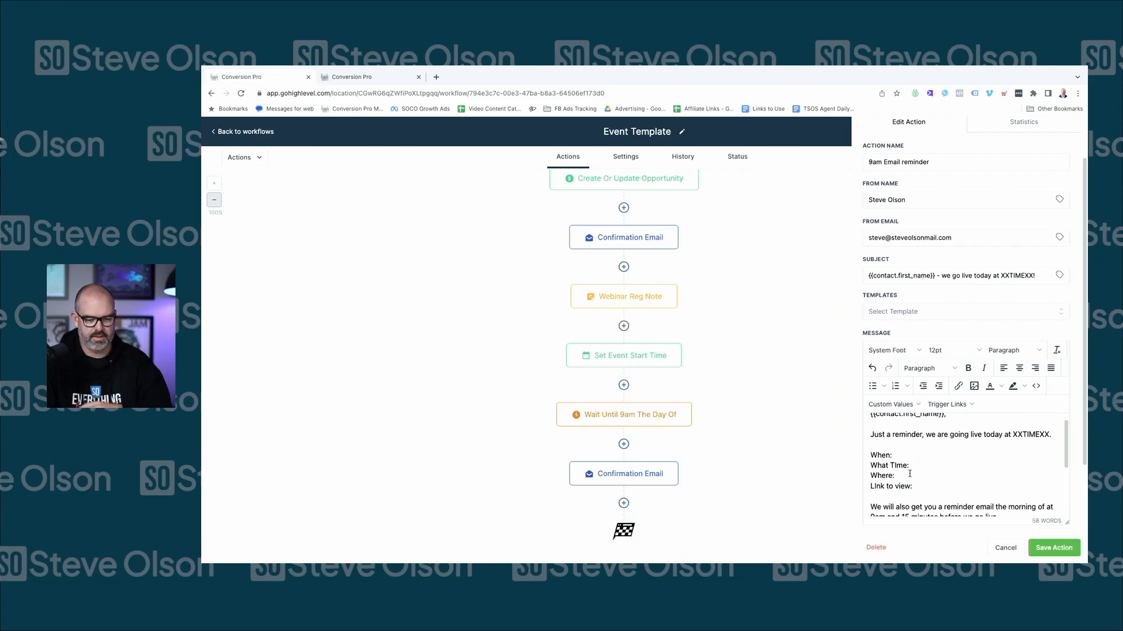
scroll(910, 474, down, 2)
scroll(950, 471, down, 1)
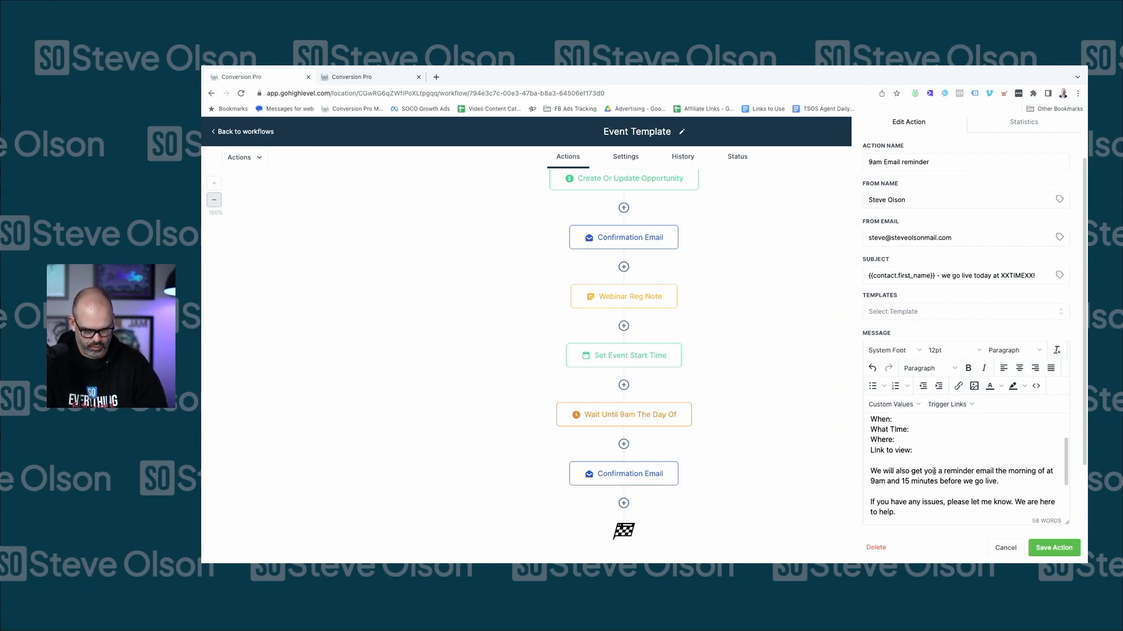
text(one more)
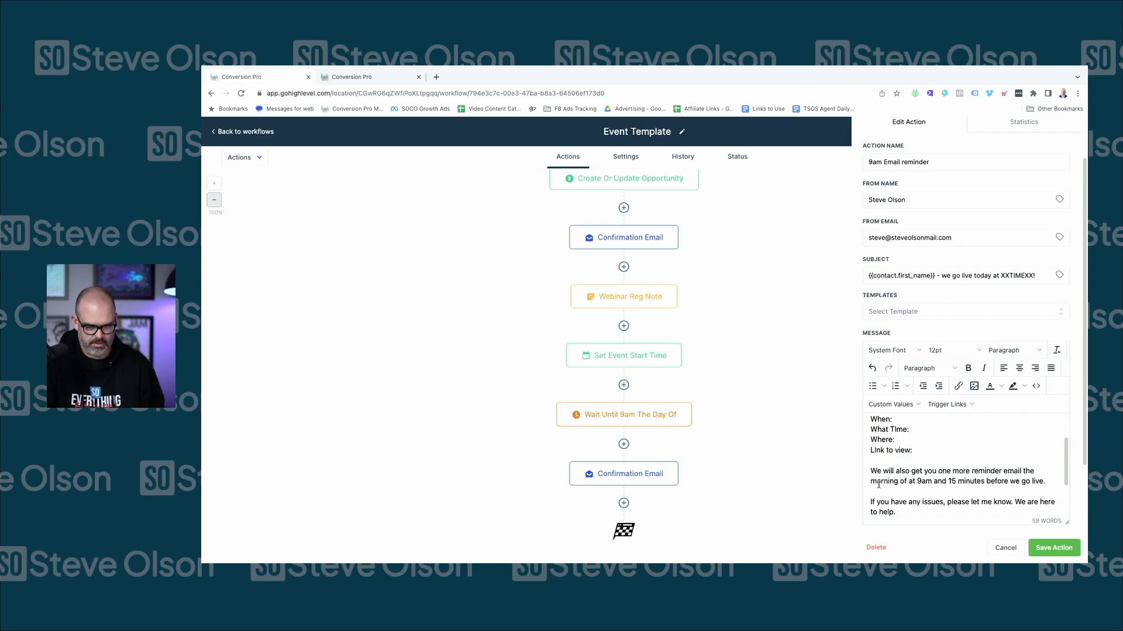
drag(948, 483, 1024, 471)
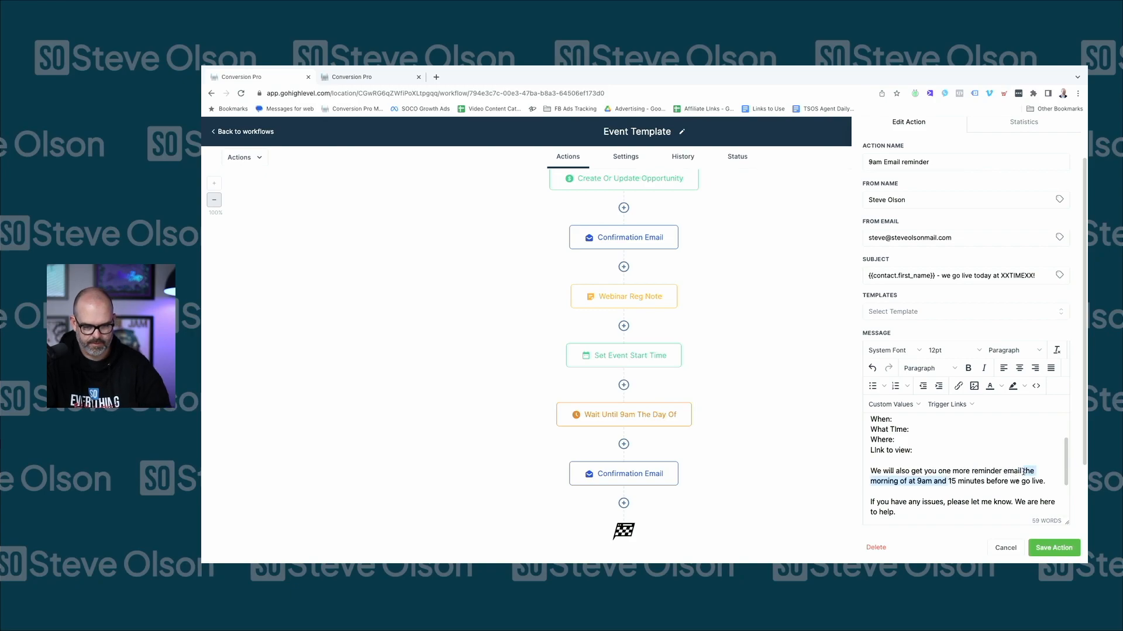
key(BackSpace)
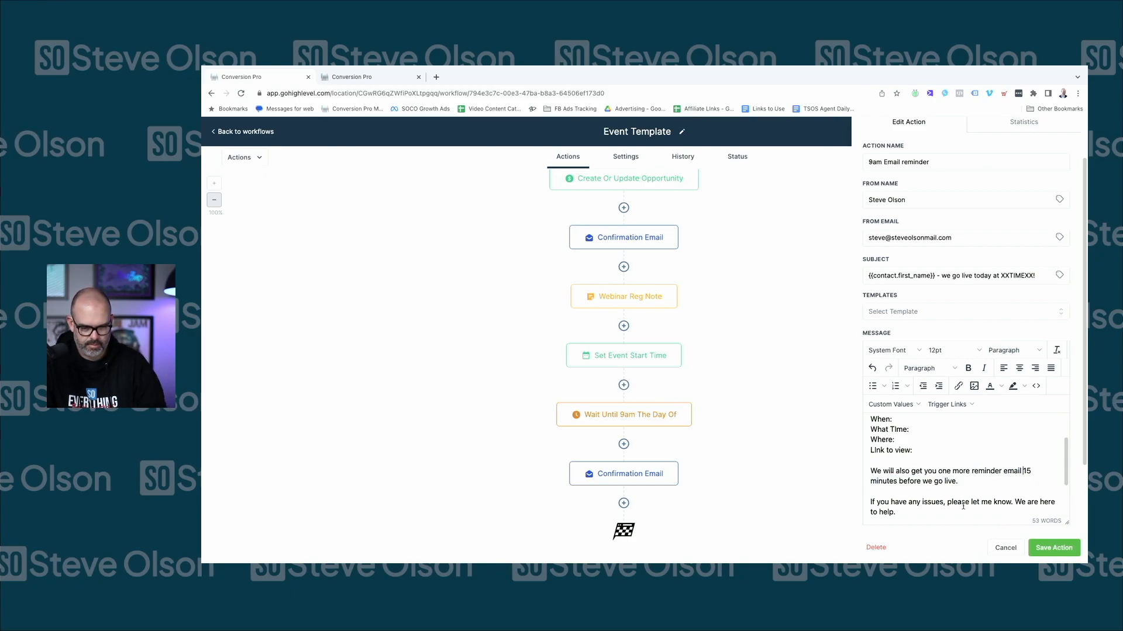
scroll(962, 490, down, 2)
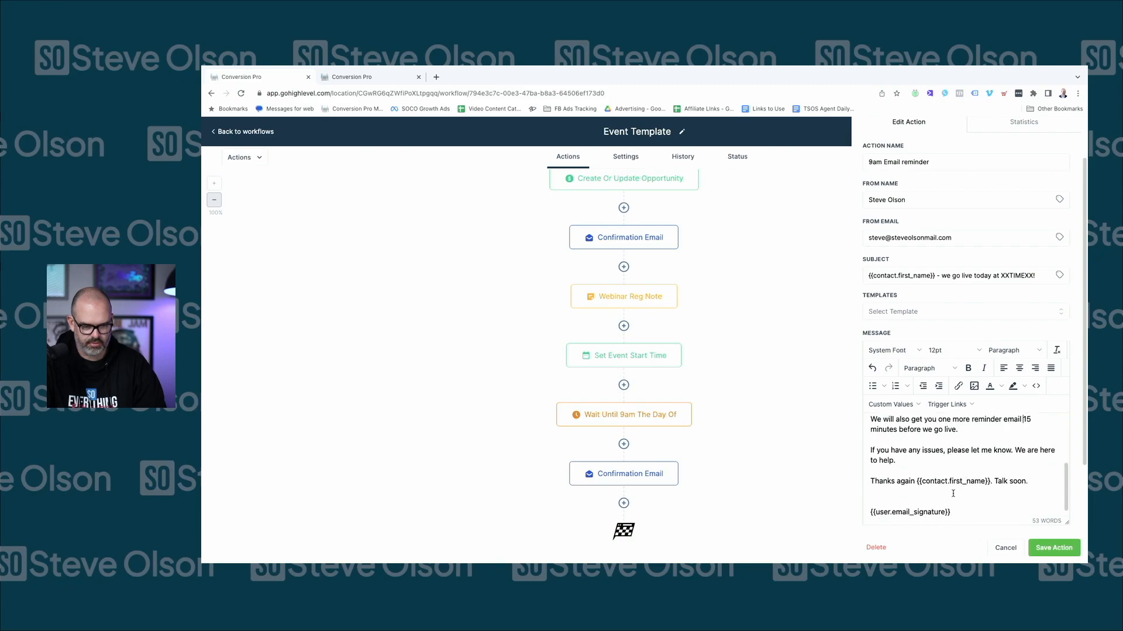
click(1054, 548)
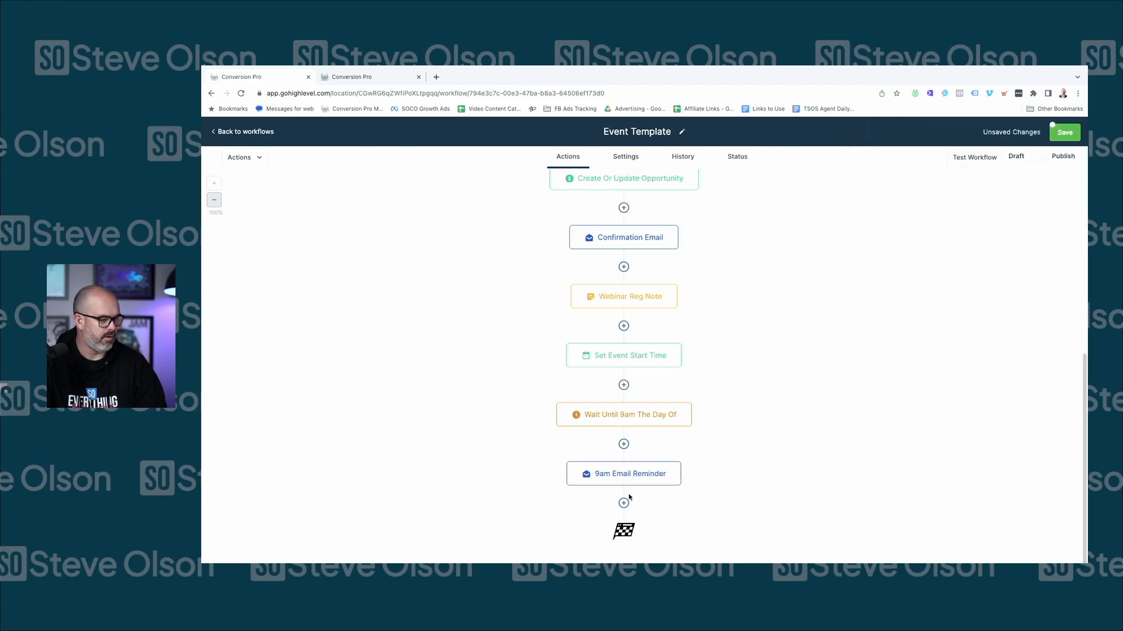
Duplicate the 9am wait step and paste it below the 9am Email Reminder
click(690, 404)
mouse_move(705, 451)
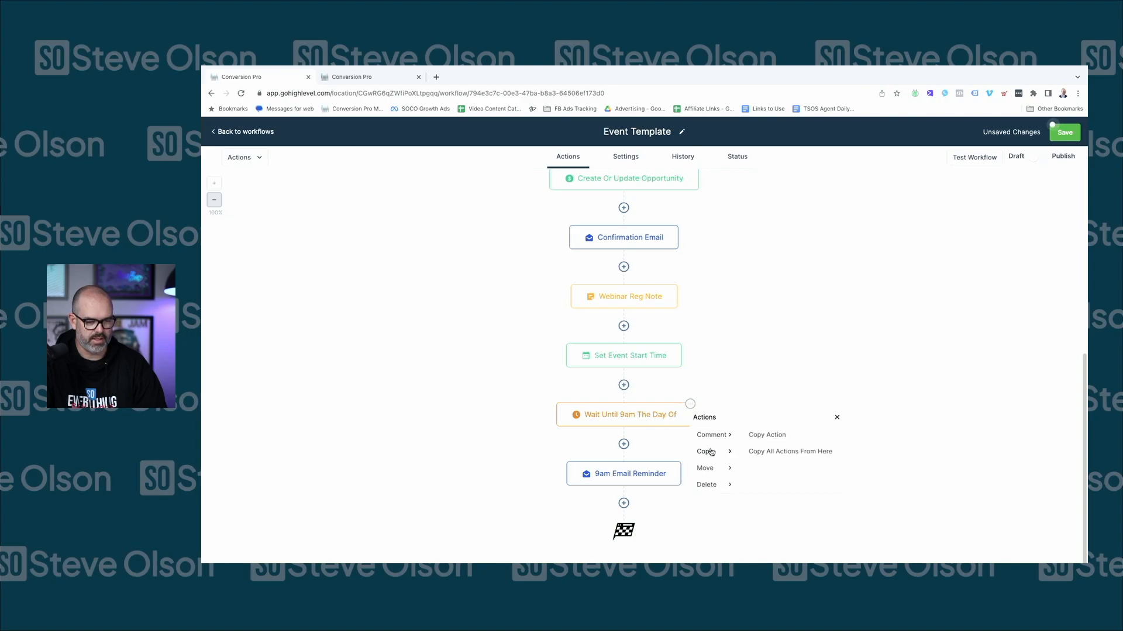
click(764, 436)
scroll(646, 485, down, 2)
click(622, 500)
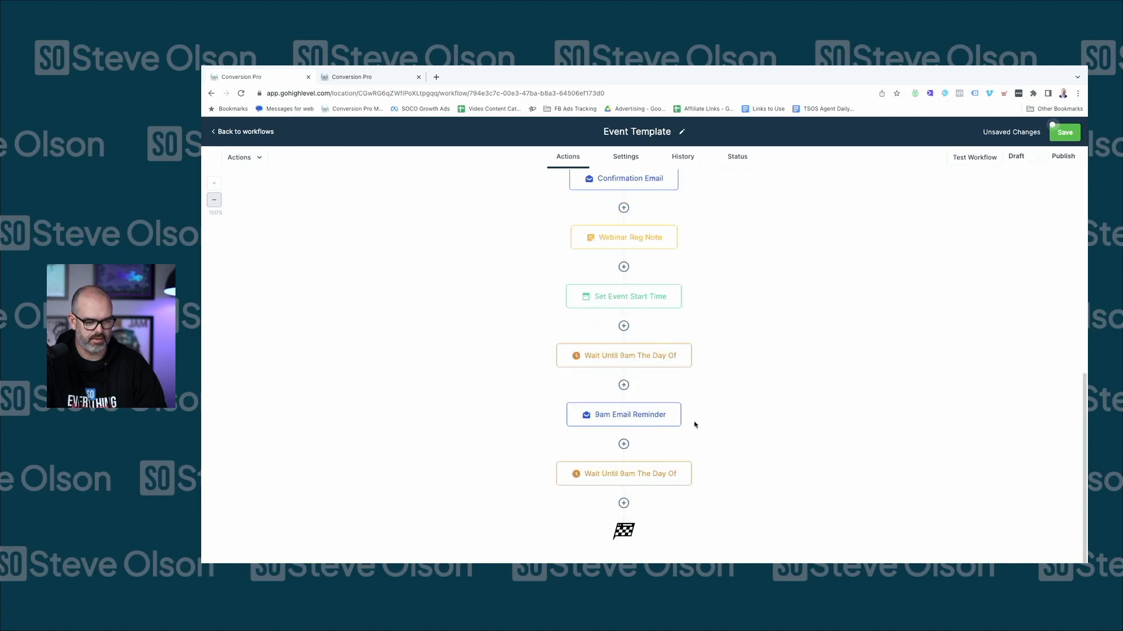
Rename the pasted wait '15 Minute reminder', set it to 0 hours 15 minutes before the event, and save
click(629, 474)
click(779, 202)
drag(779, 201, 675, 198)
text(15 M)
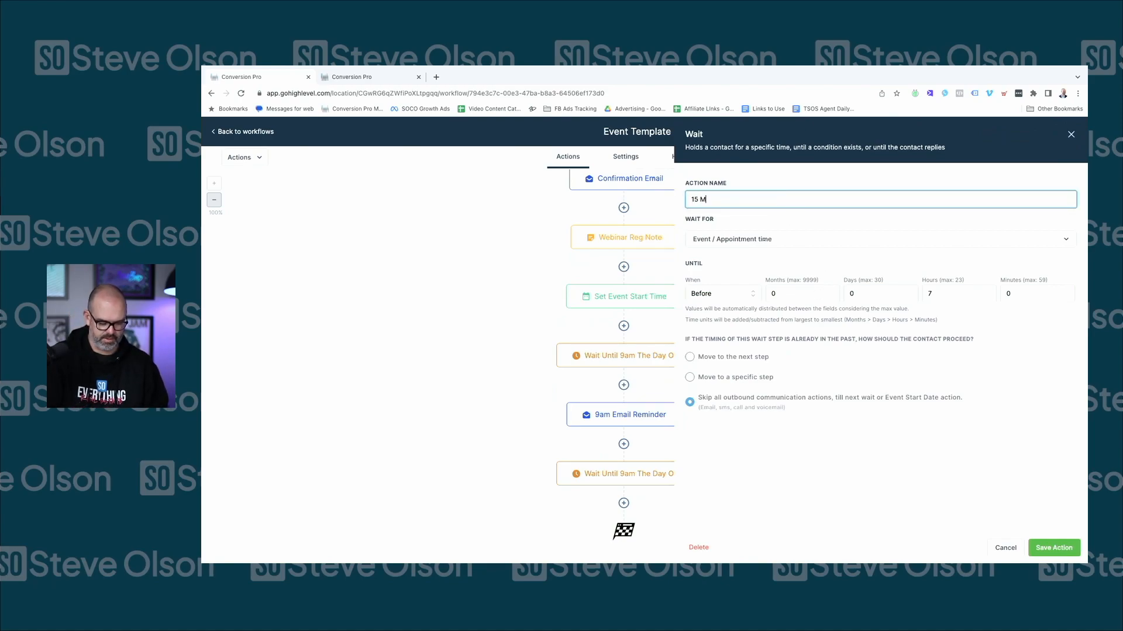
text(inute reminder)
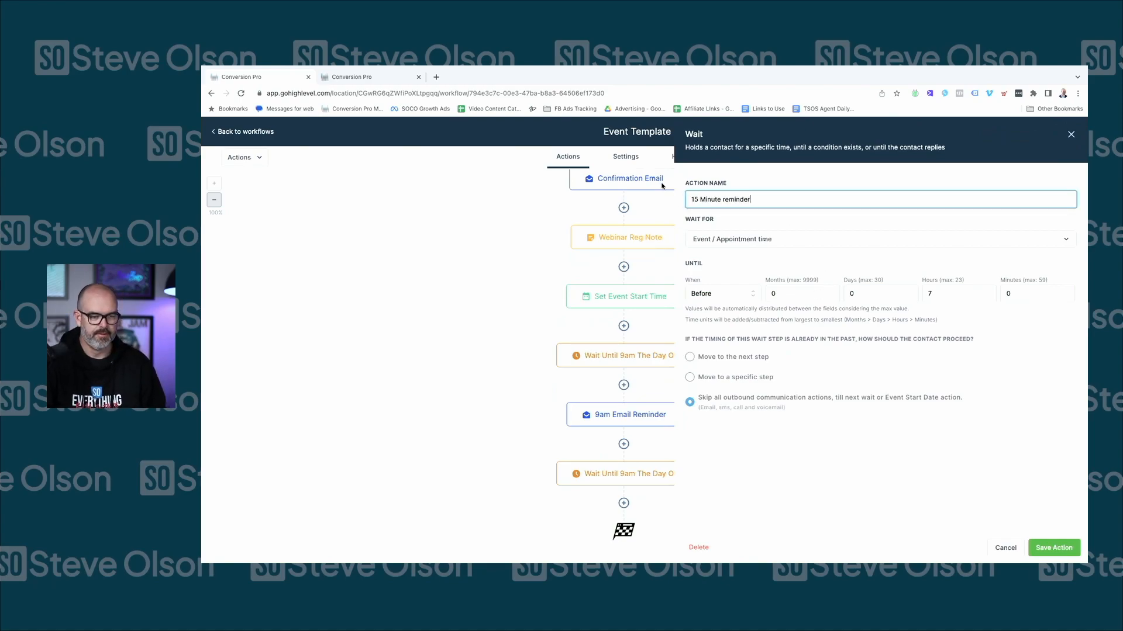
click(923, 295)
key(BackSpace)
click(1034, 294)
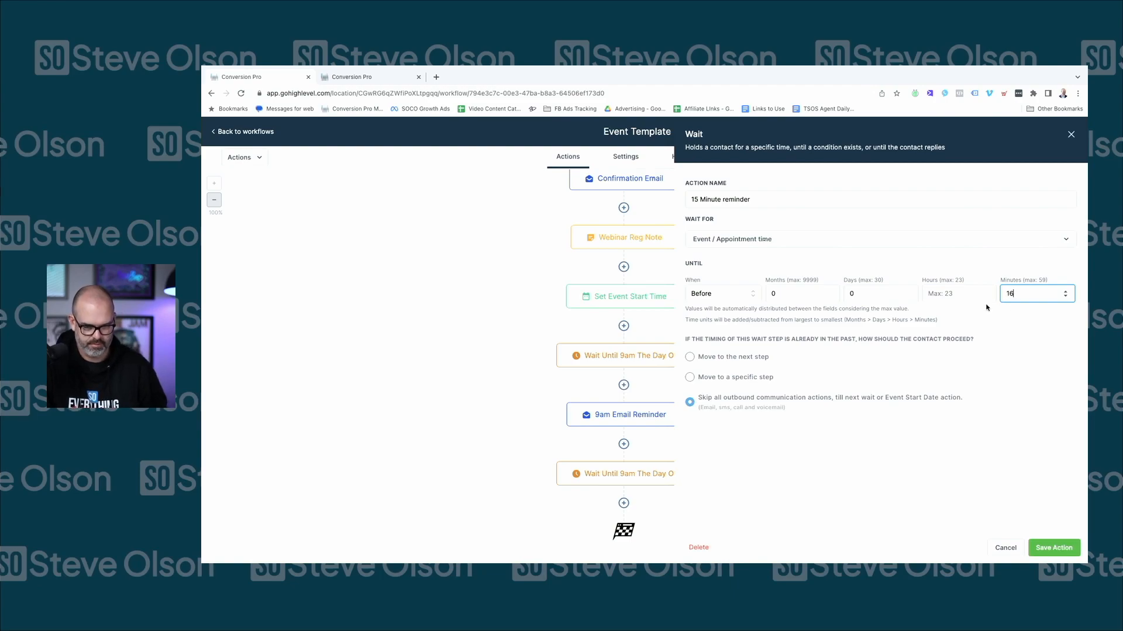
click(980, 297)
text(0)
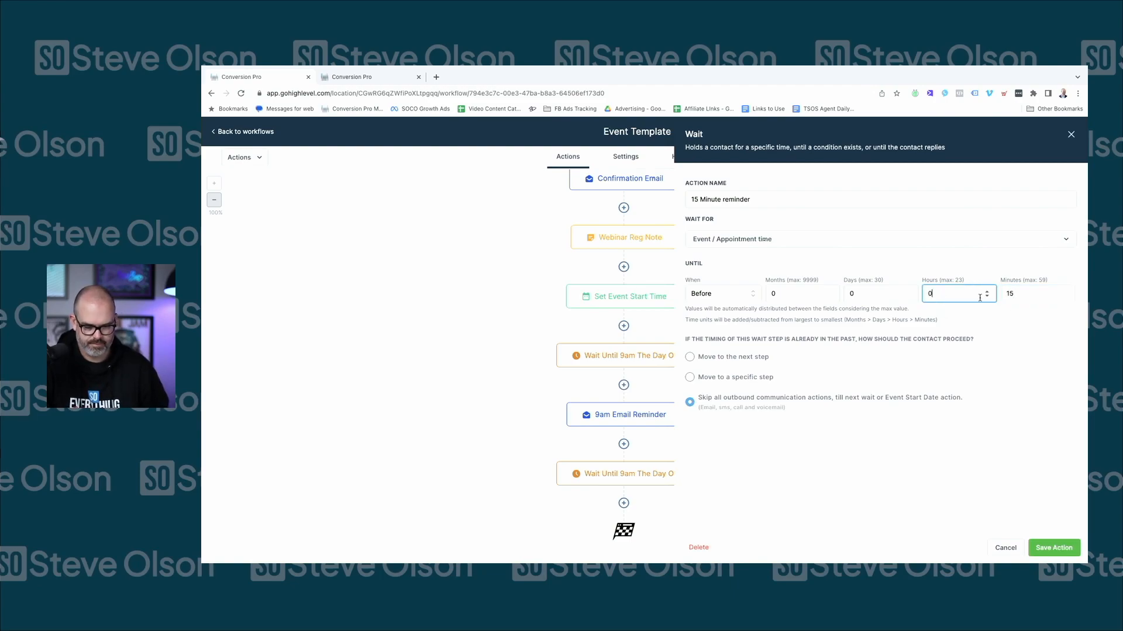
click(1053, 548)
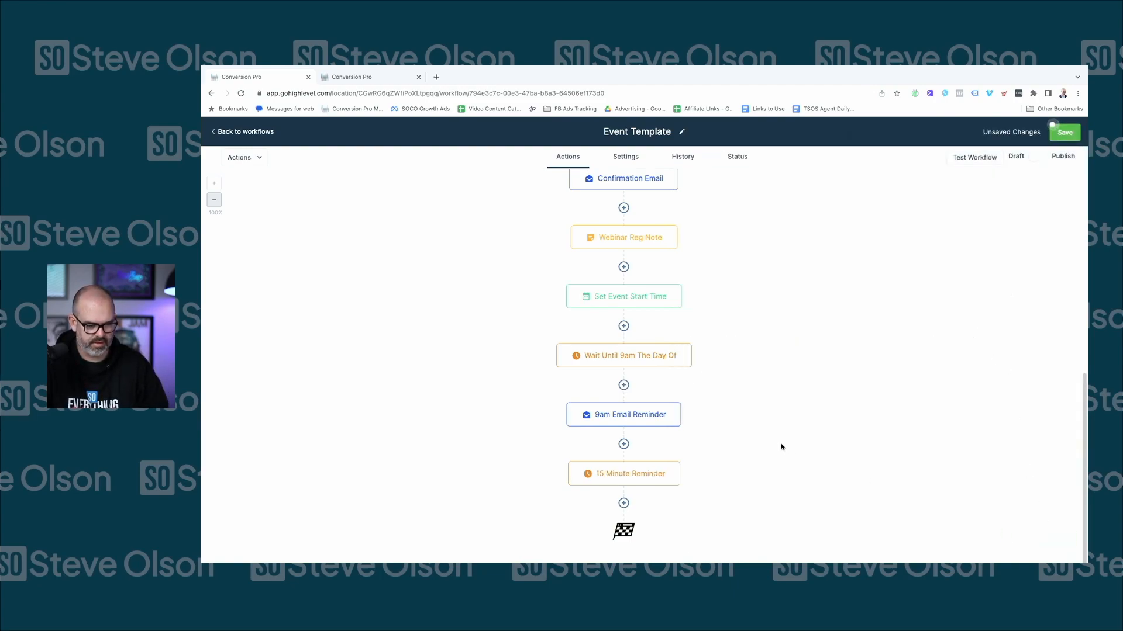
Copy only the 9am Email Reminder step
click(679, 403)
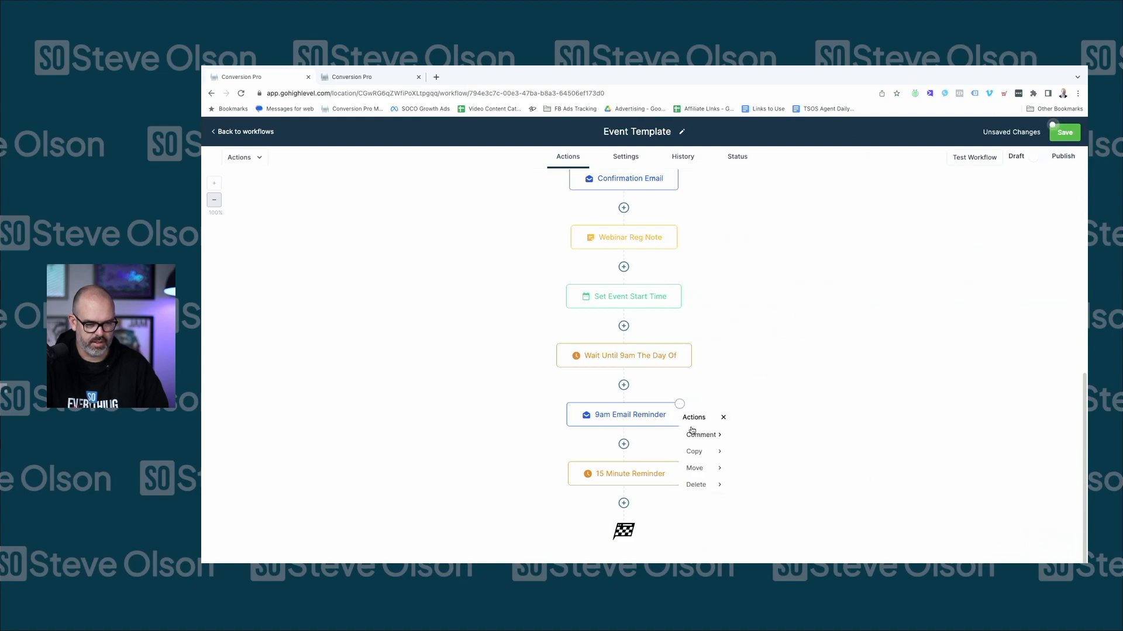
click(705, 454)
click(760, 432)
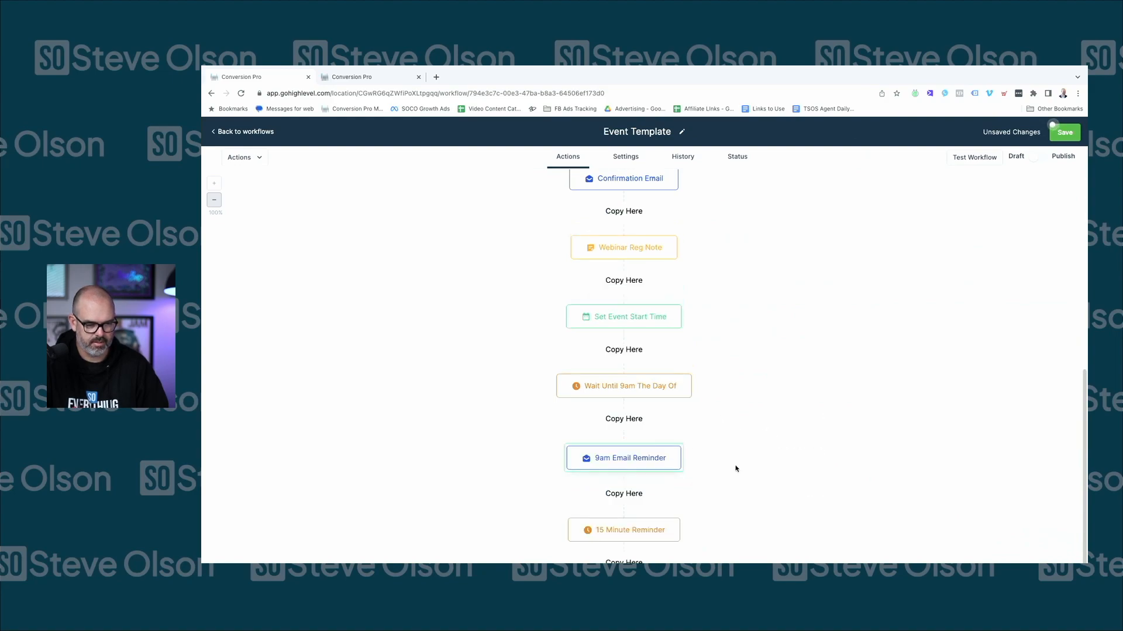
scroll(642, 469, down, 1)
Paste the email below the wait, rename it '15 min Email reminder', and set the subject to 'We are going live in 15 minutes'
click(624, 501)
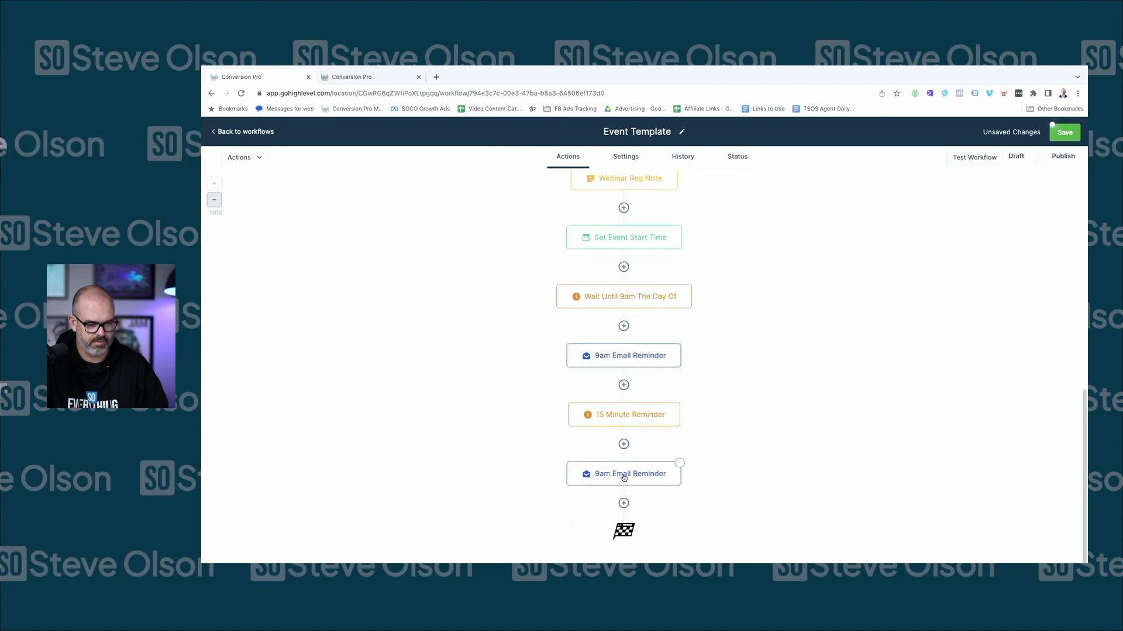
click(673, 468)
double_click(881, 216)
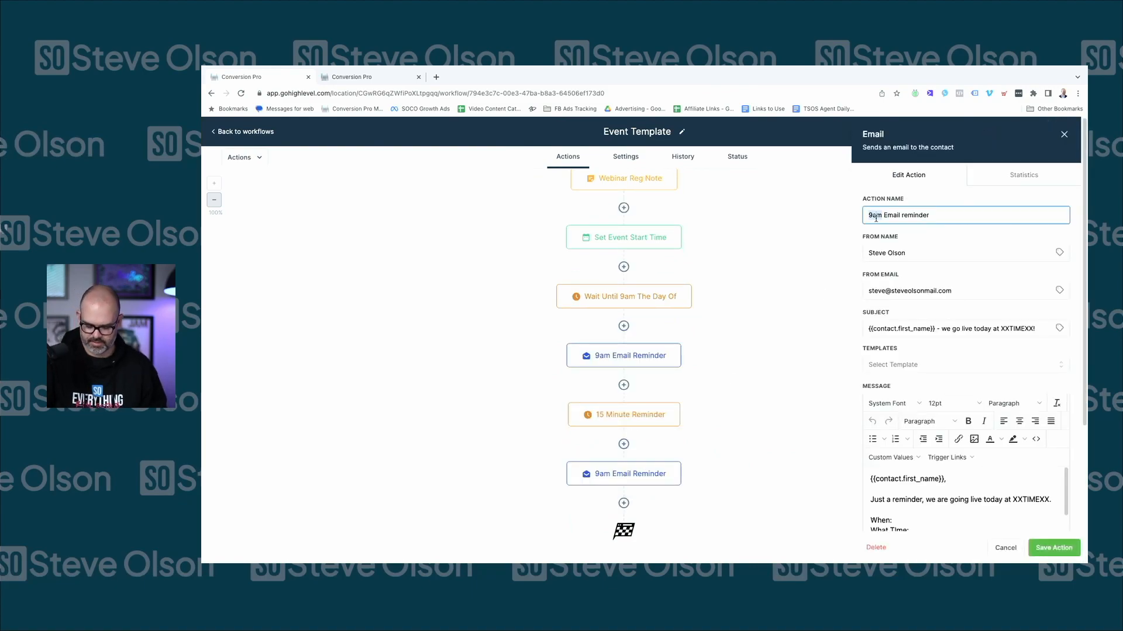
text(15 min)
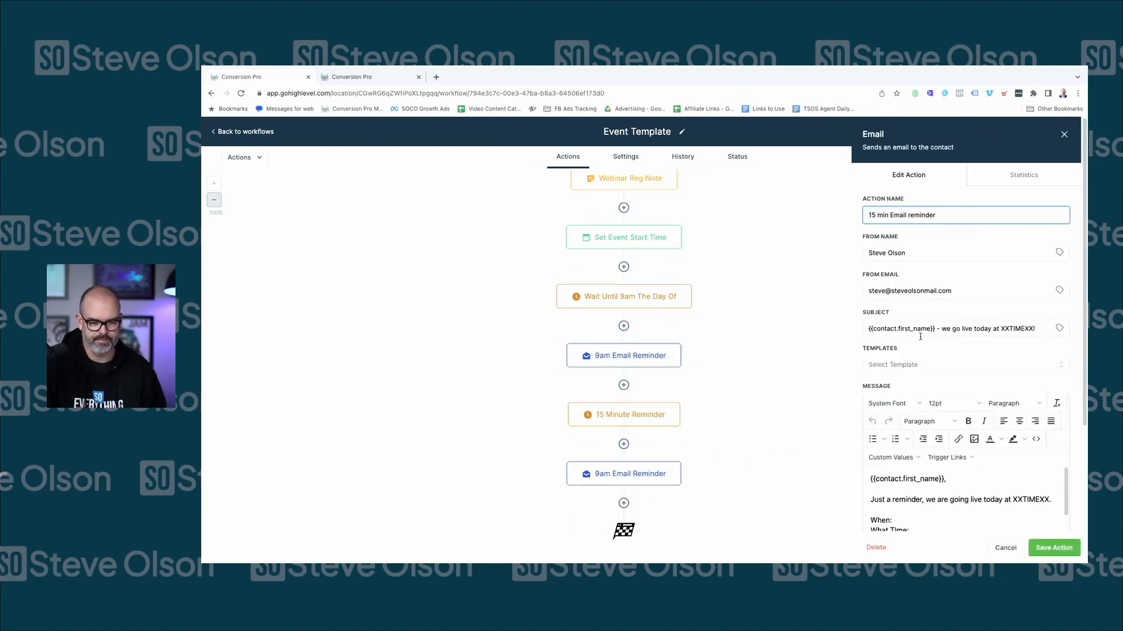
drag(1035, 329, 949, 331)
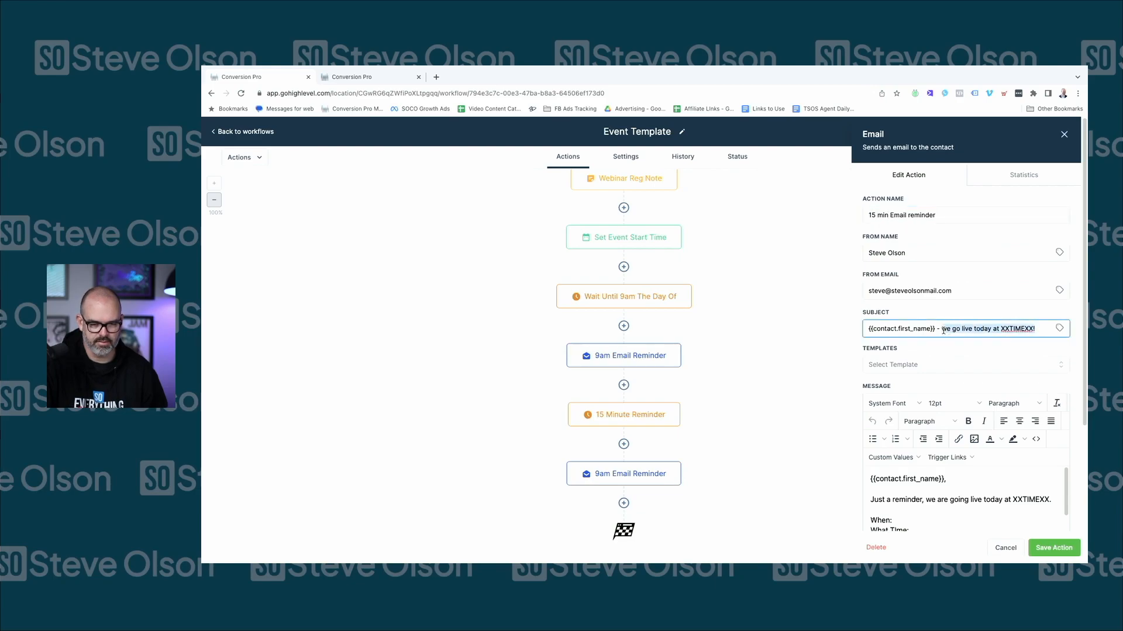
text(We are going live )
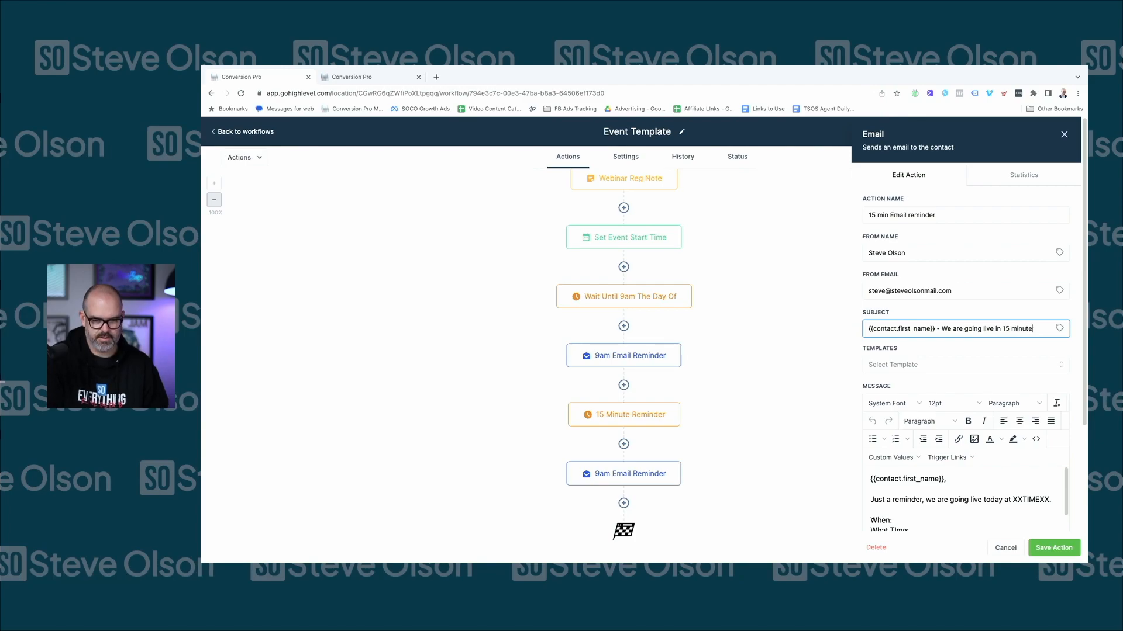
text(in 15 minutes)
Make the message say 'in about 15 minutes', delete the extra reminder paragraph, and save the email
scroll(940, 503, down, 1)
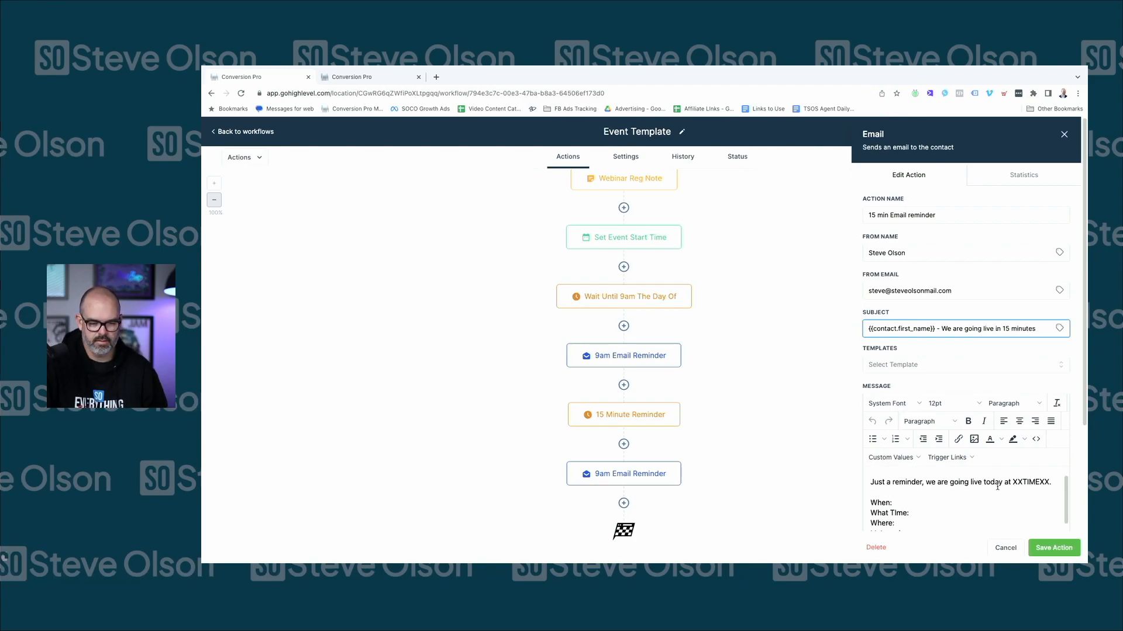
drag(1004, 483, 1058, 479)
text(ina bout 15 min)
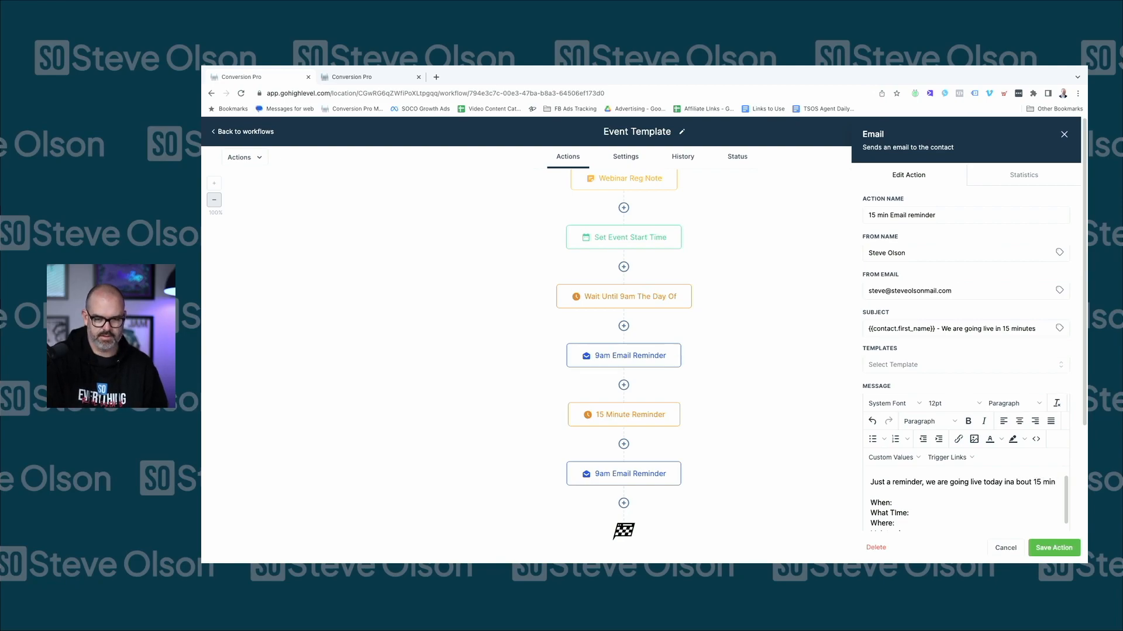
text(utes)
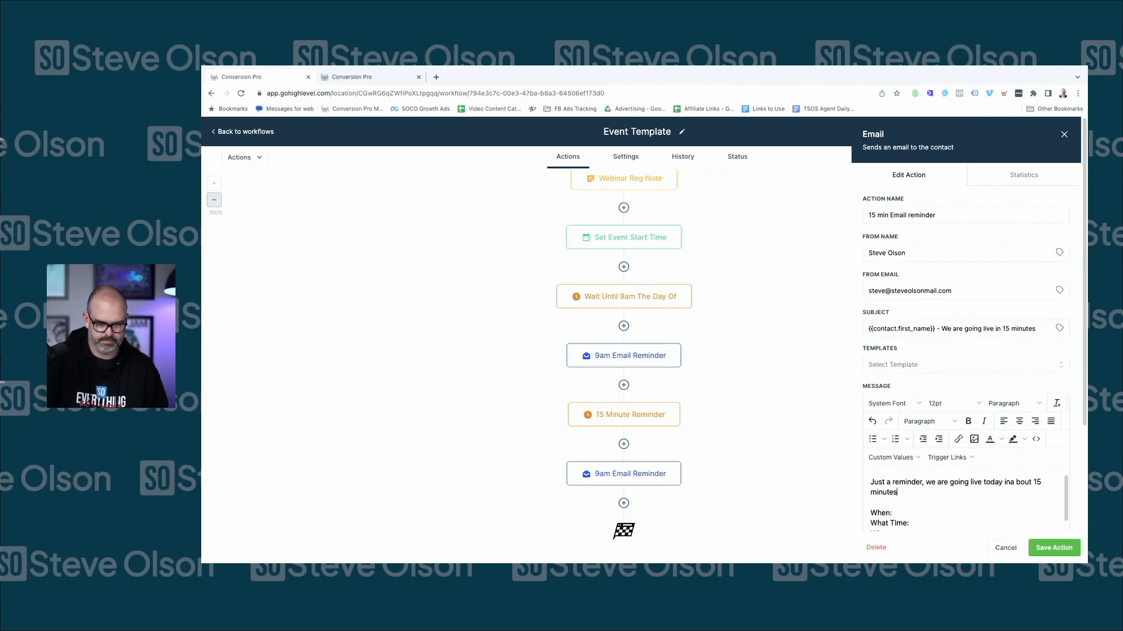
text(.)
scroll(964, 507, down, 5)
triple_click(944, 500)
key(BackSpace)
key(BackSpace)
key(BackSpace)
scroll(947, 487, up, 1)
scroll(936, 484, down, 1)
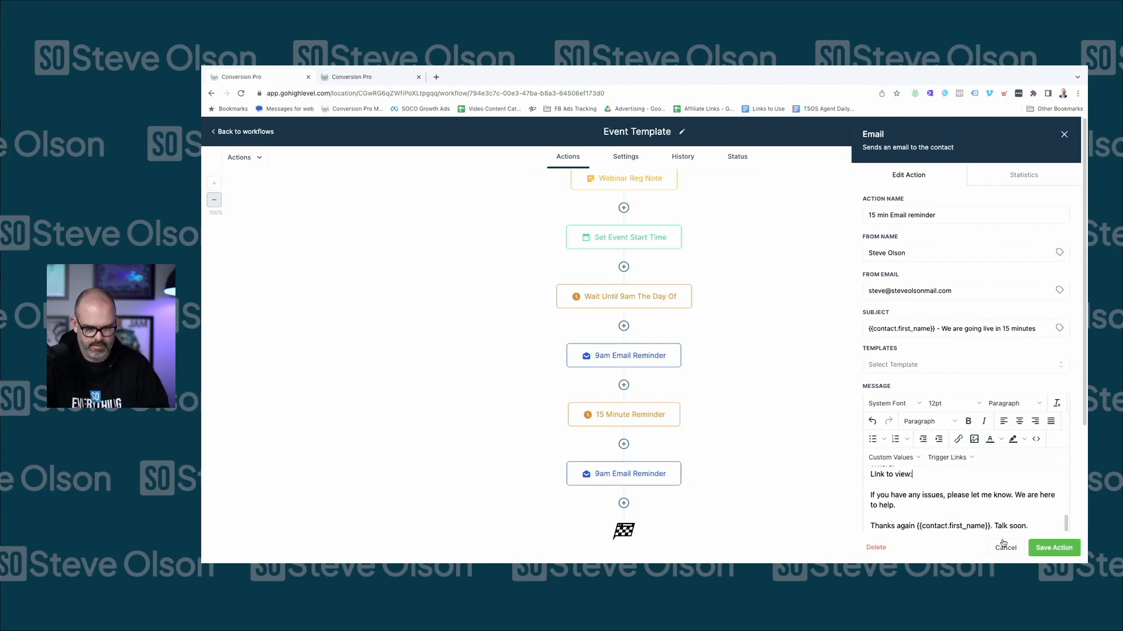
scroll(901, 474, up, 1)
scroll(906, 480, up, 2)
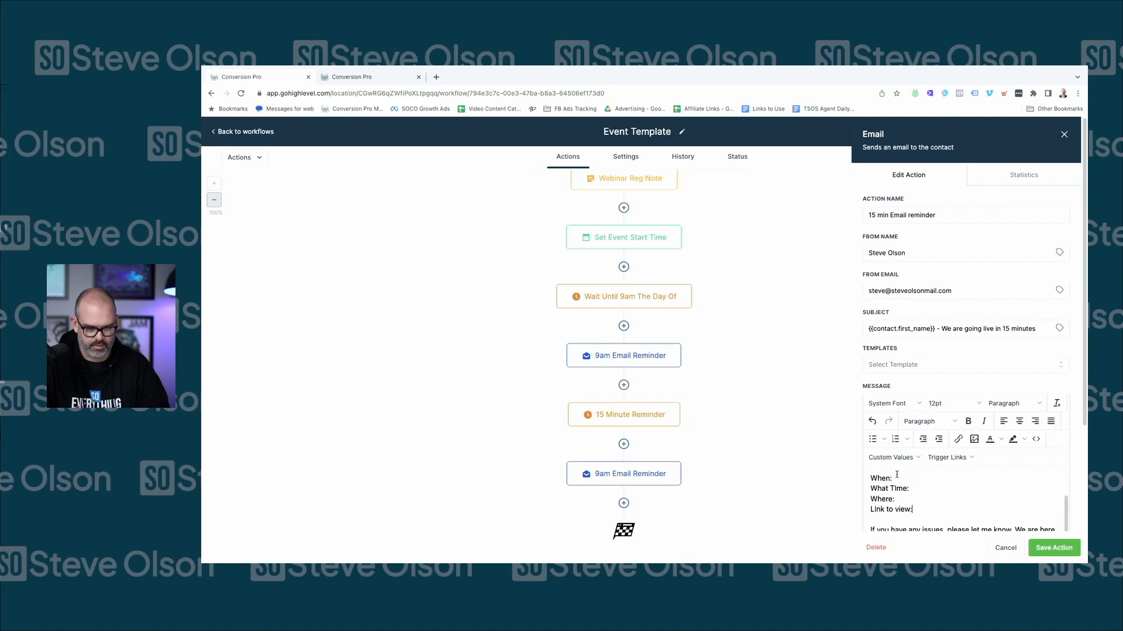
click(1054, 548)
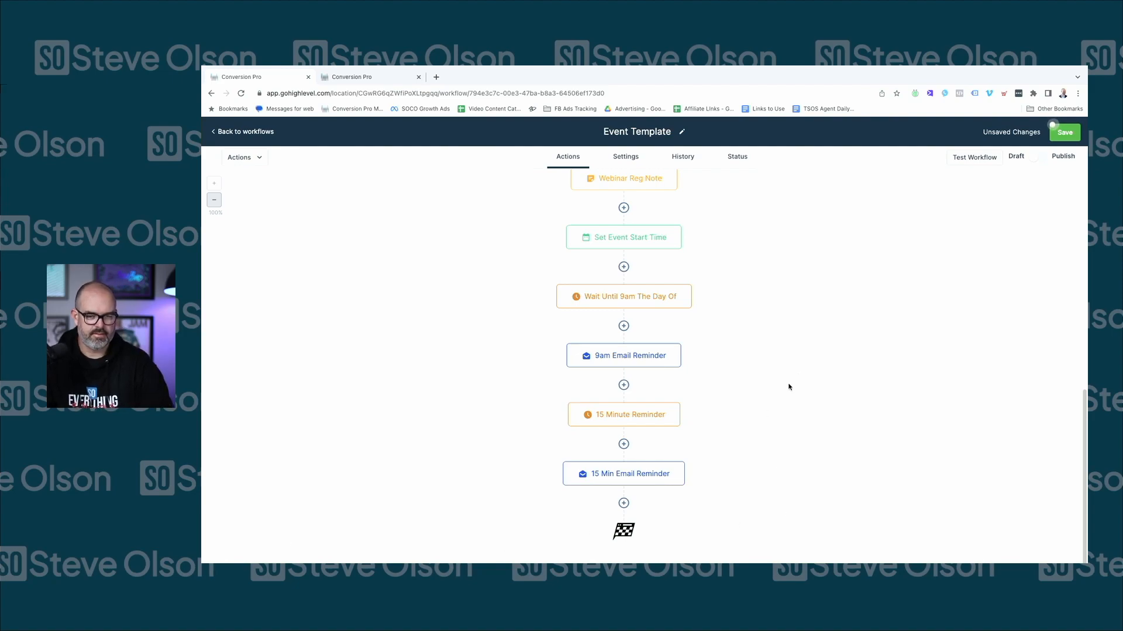
Start an Assign User step after Create Or Update Opportunity, then discard it
scroll(769, 304, up, 1)
scroll(769, 304, up, 5)
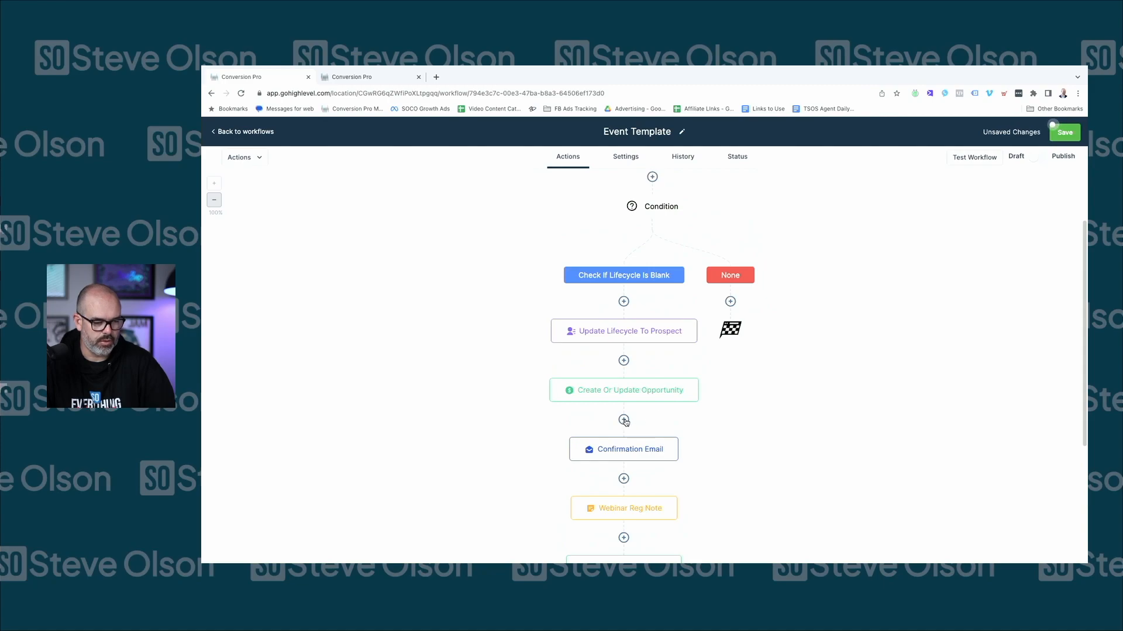
click(624, 420)
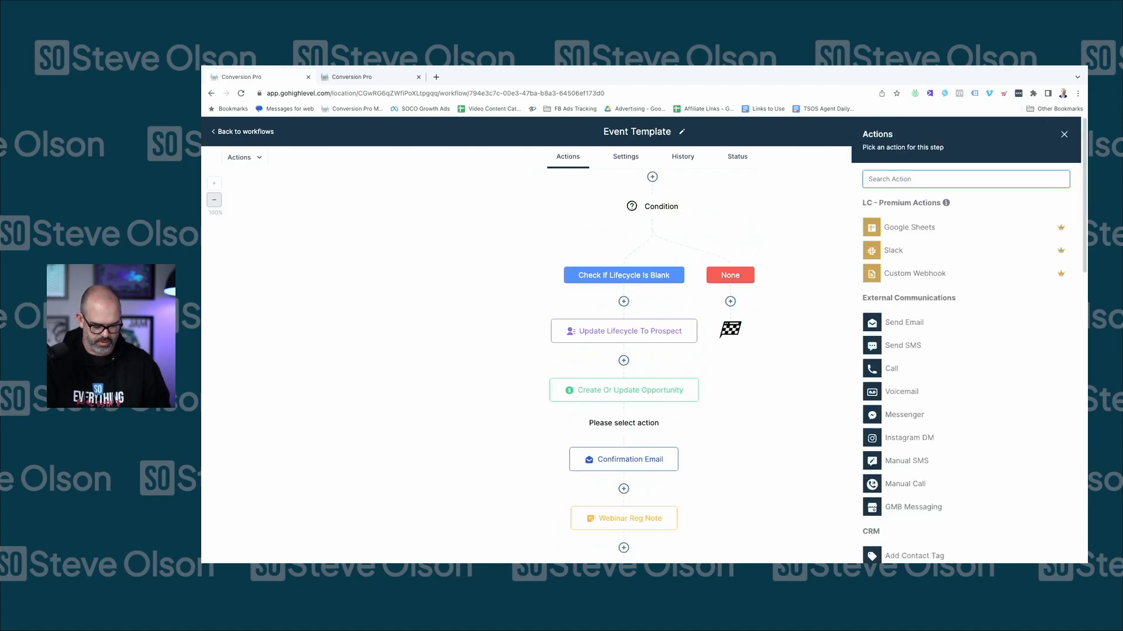
text(assign)
click(929, 221)
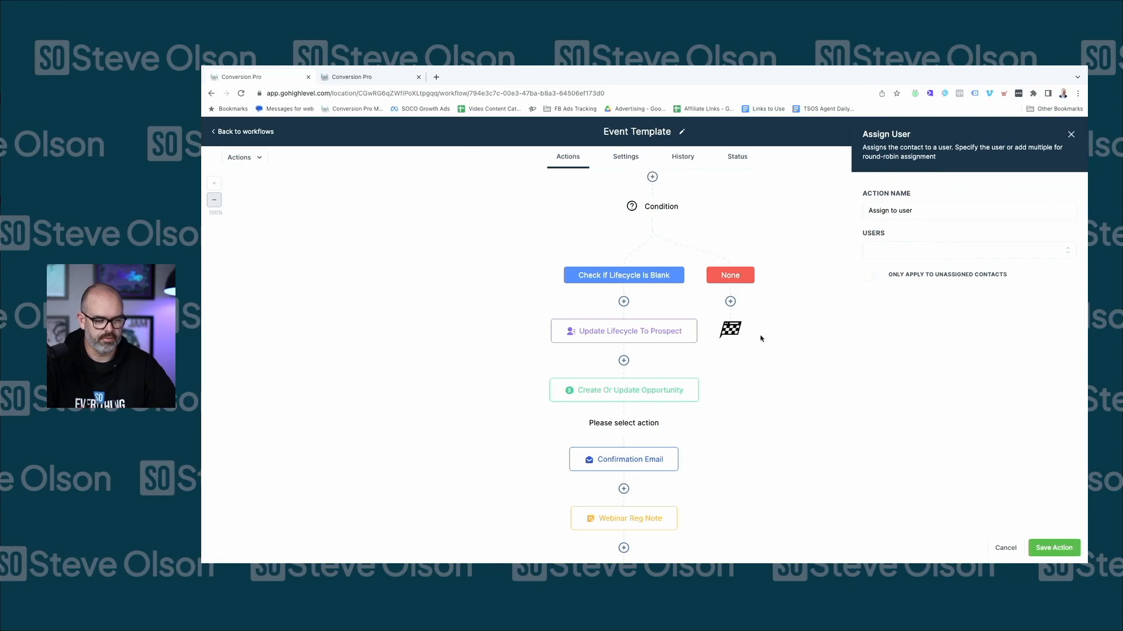
click(914, 256)
click(915, 328)
click(1001, 549)
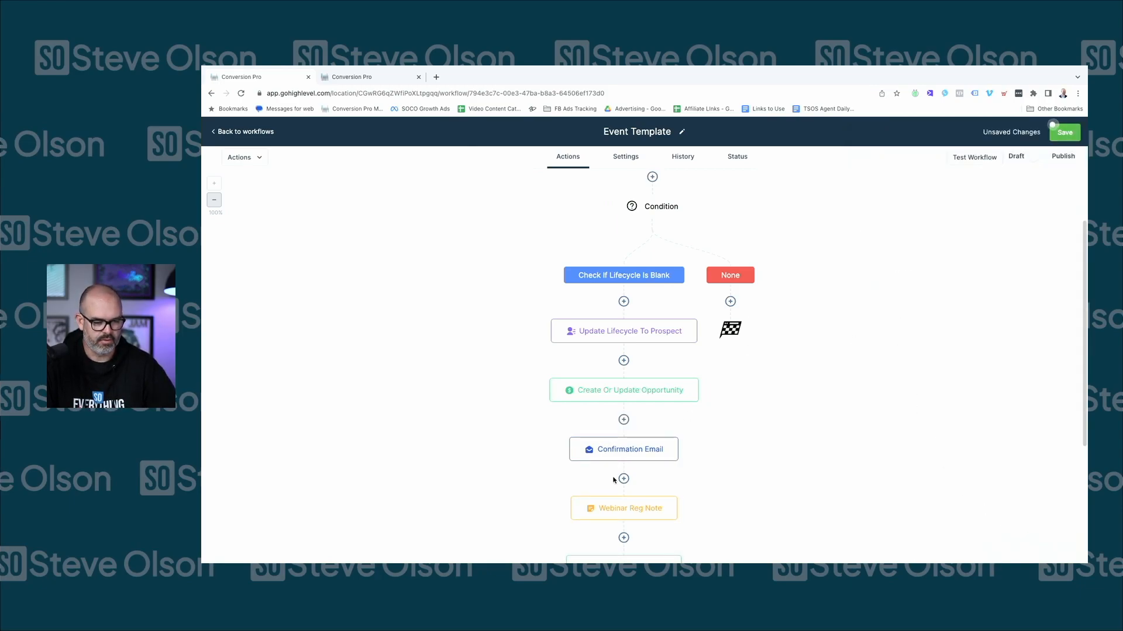
Add a Go To action to the None branch and save it
click(730, 301)
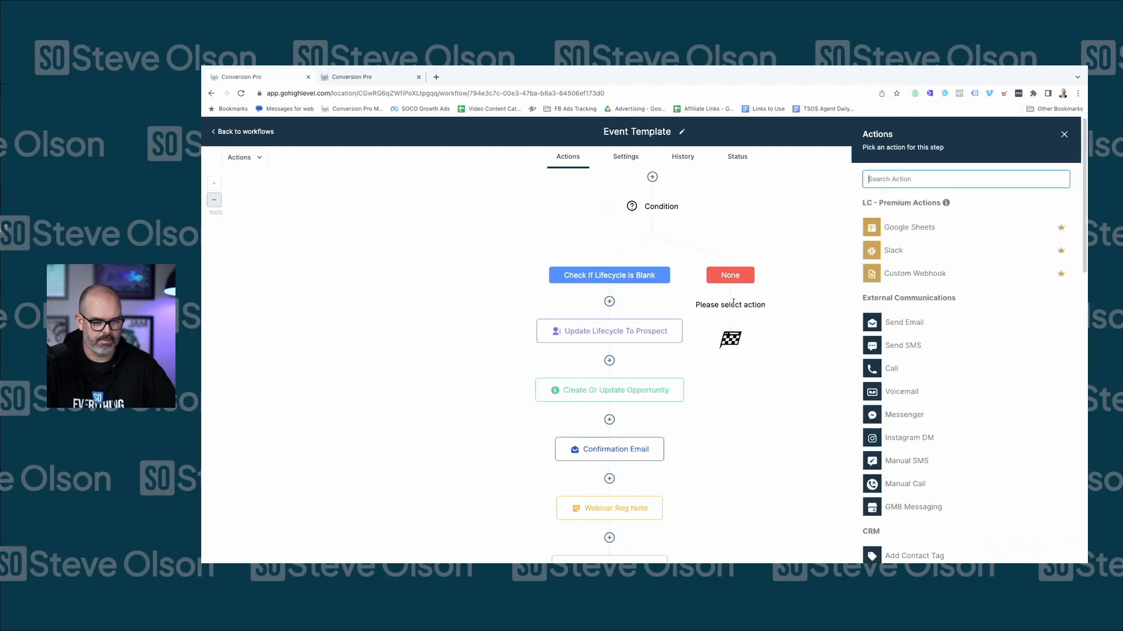
text(got)
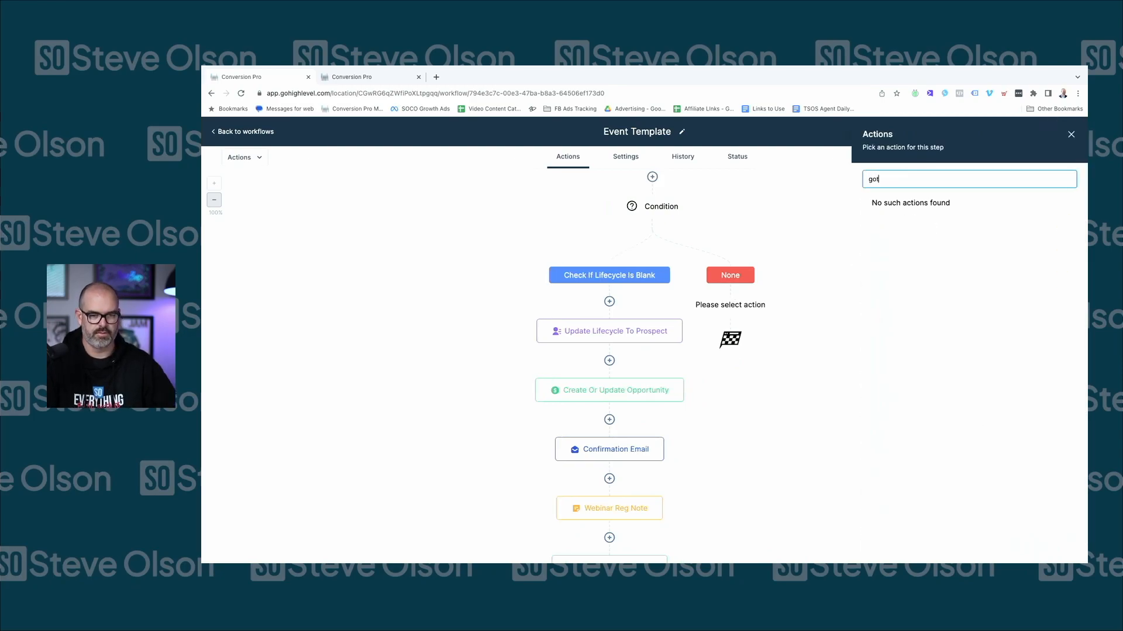
key(BackSpace)
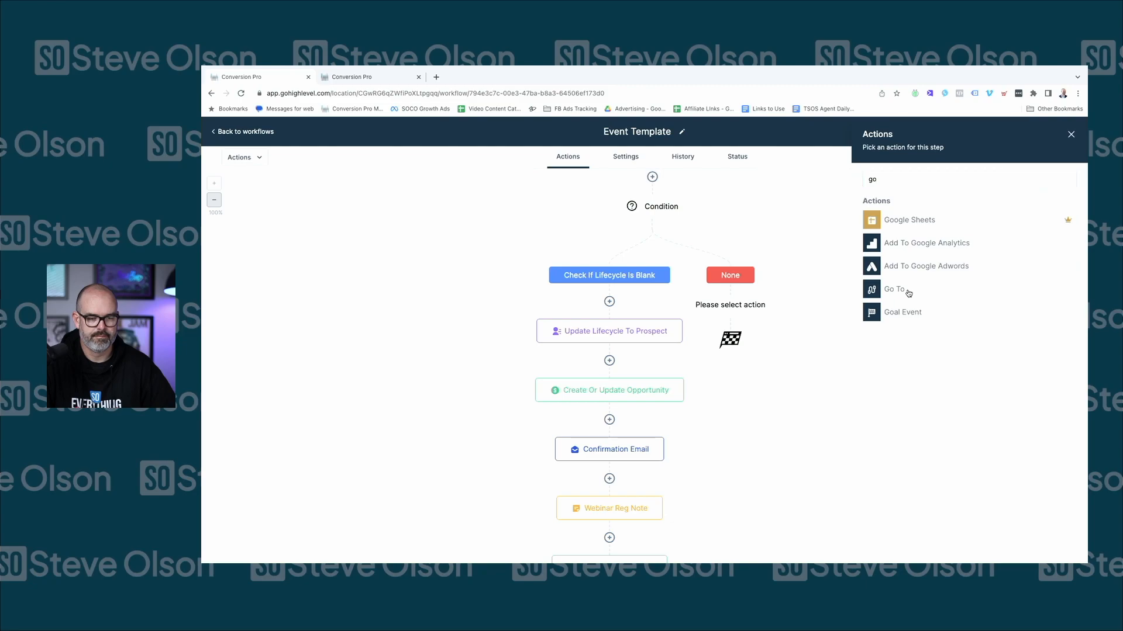
click(877, 289)
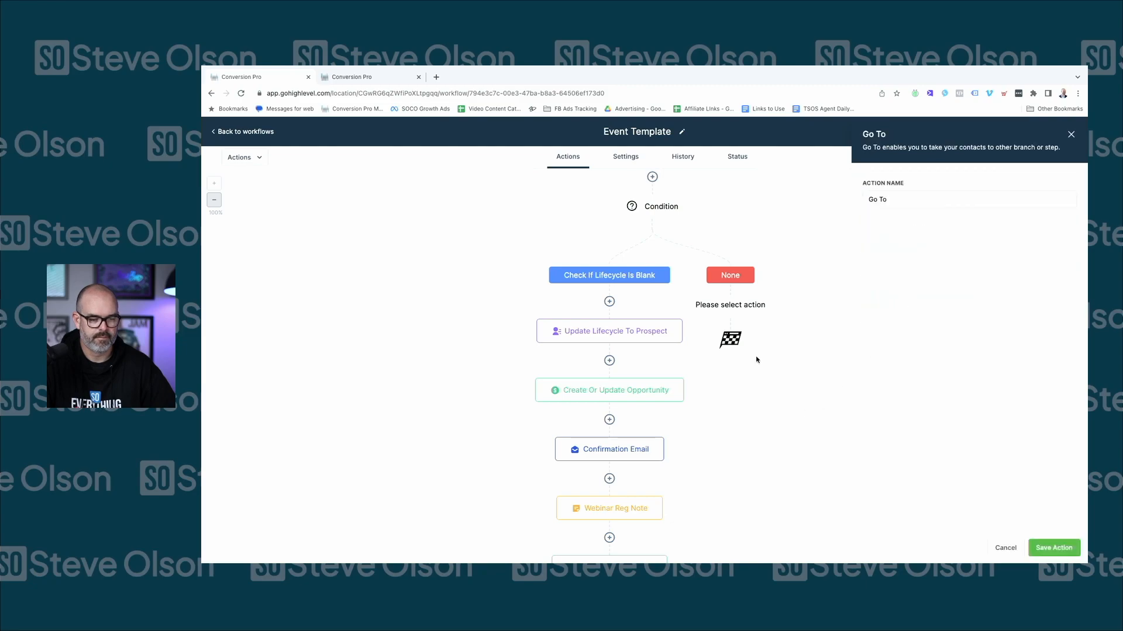
click(1050, 546)
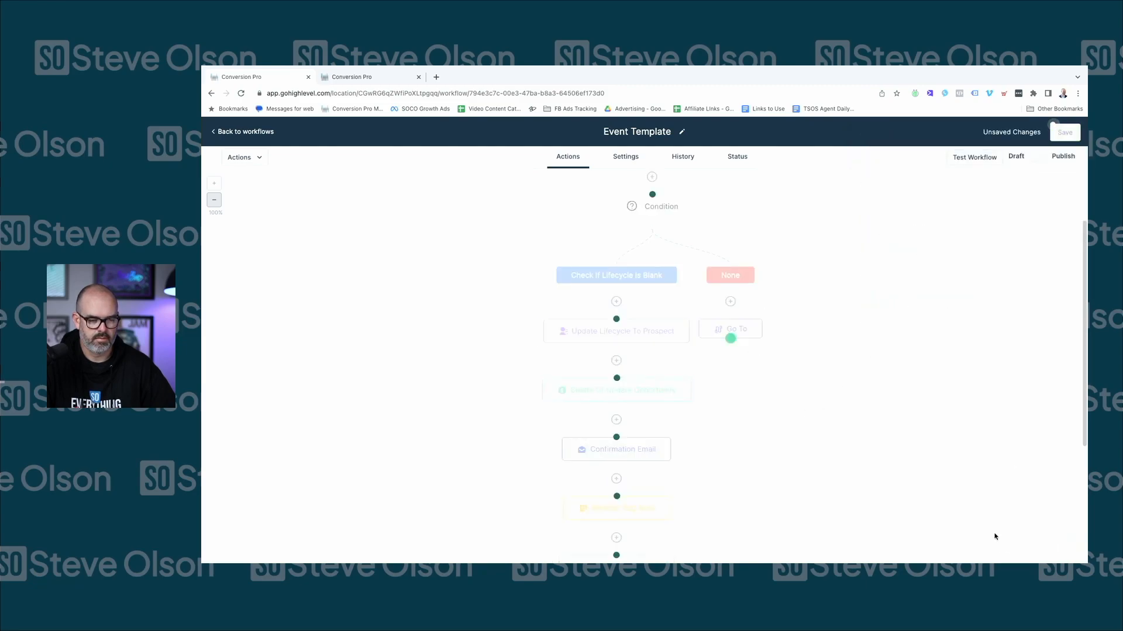
Relink the None branch Go To from Confirmation Email to the Create Or Update Opportunity step
click(618, 439)
scroll(719, 259, up, 3)
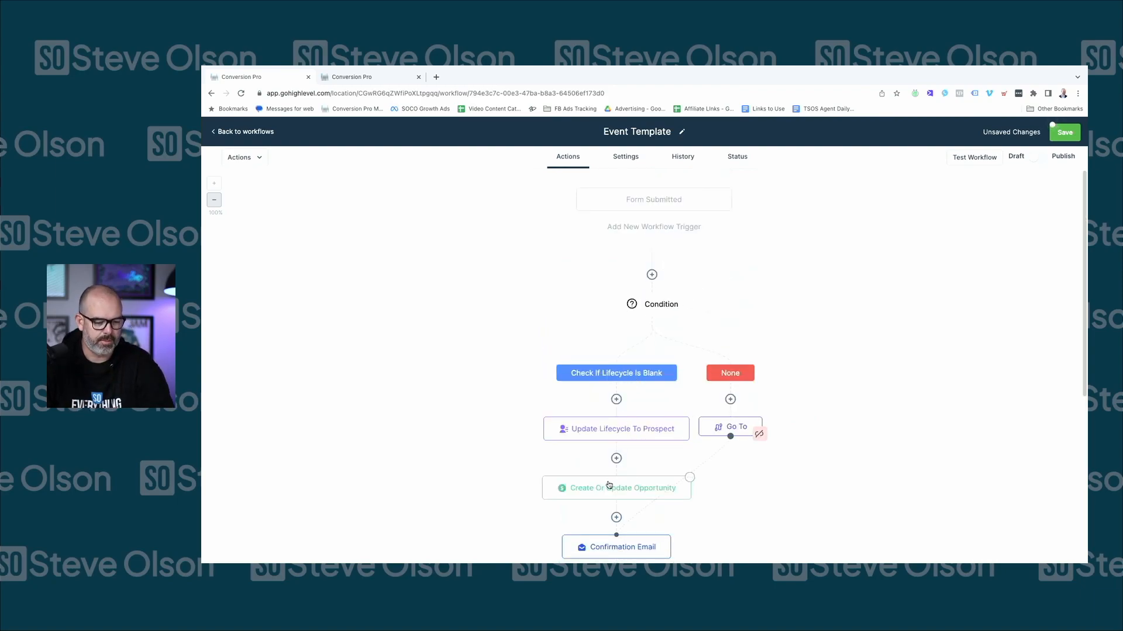
scroll(810, 405, down, 3)
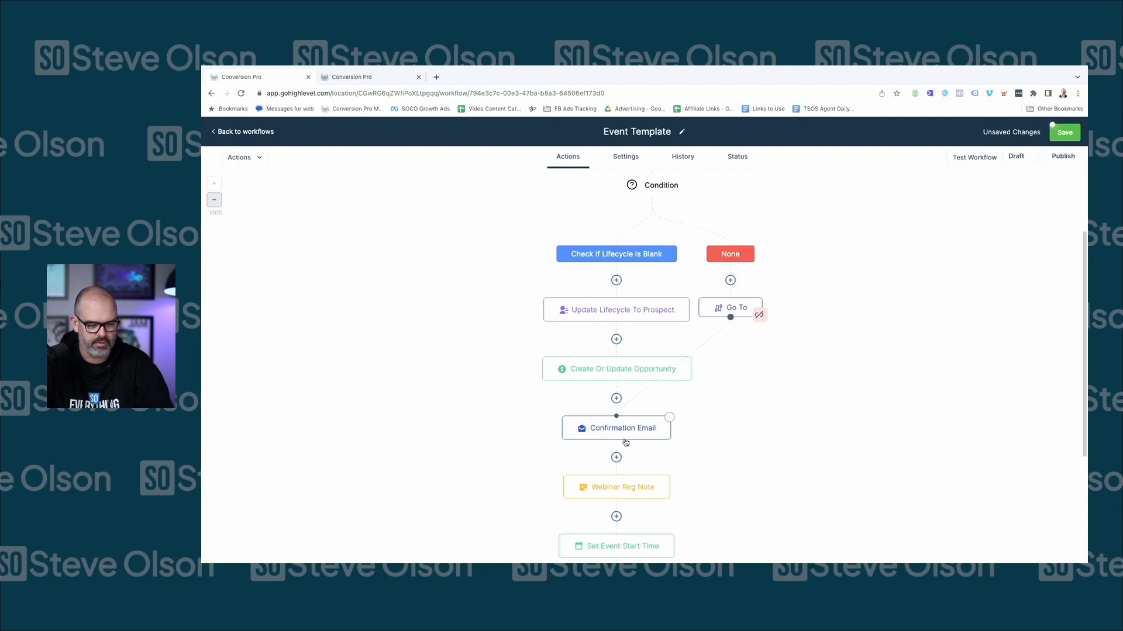
scroll(672, 424, down, 1)
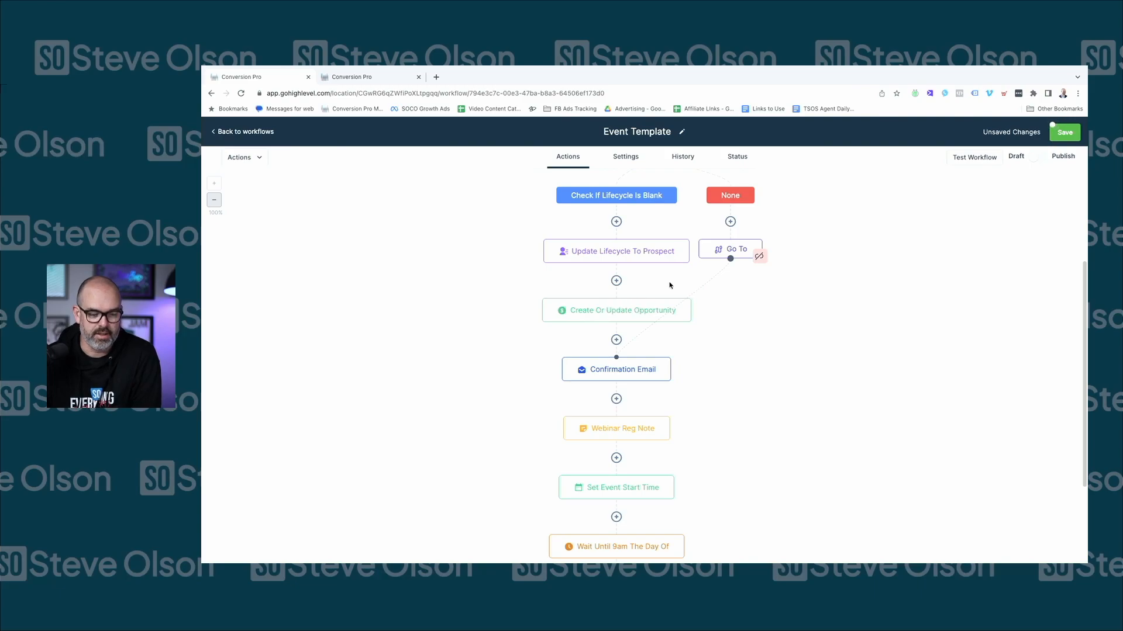
click(757, 257)
click(713, 385)
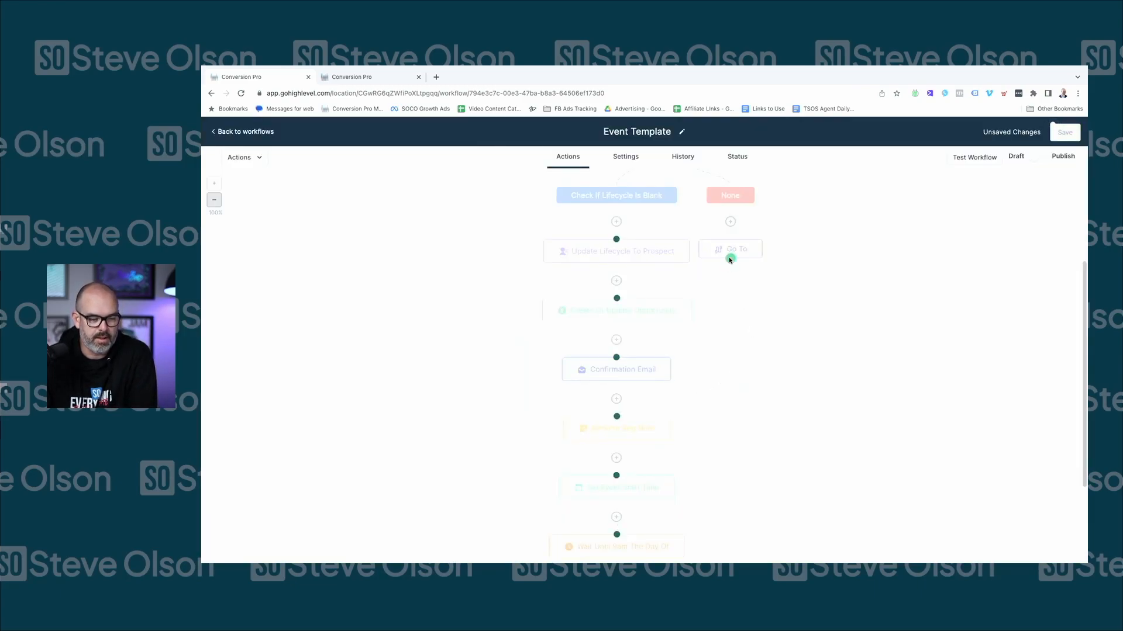
click(618, 299)
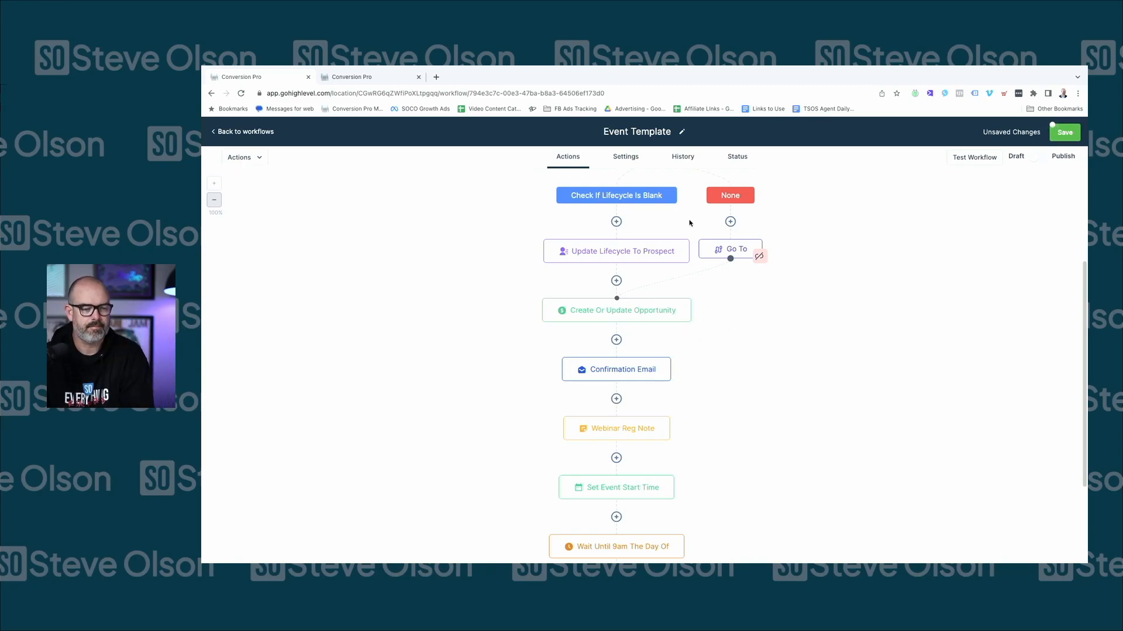
scroll(659, 269, up, 3)
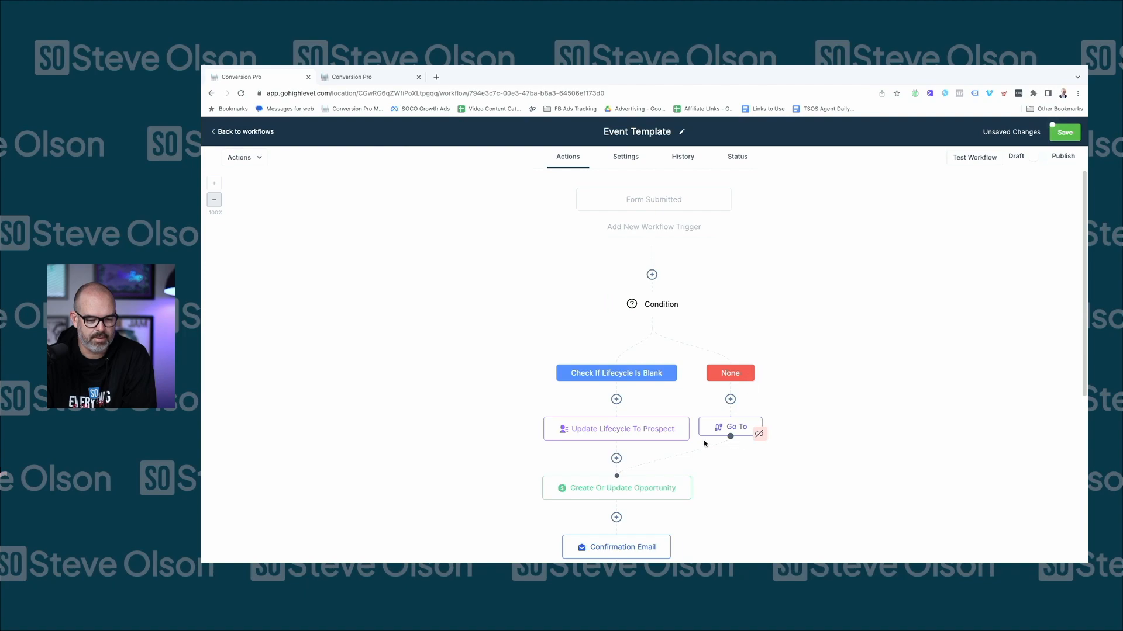
scroll(627, 483, down, 3)
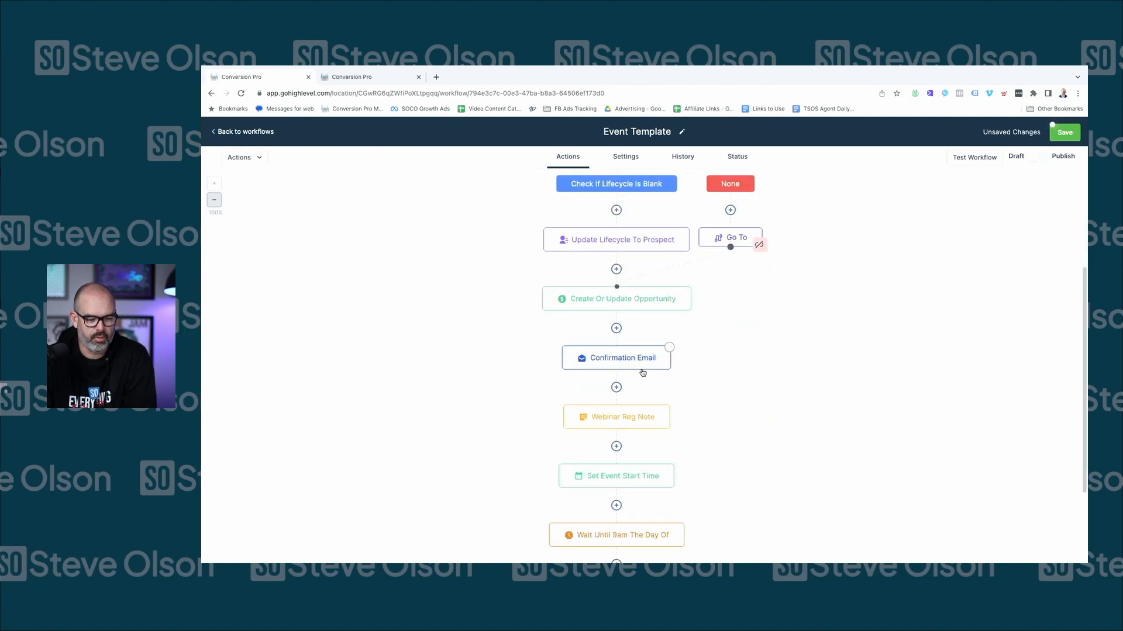
scroll(643, 377, down, 1)
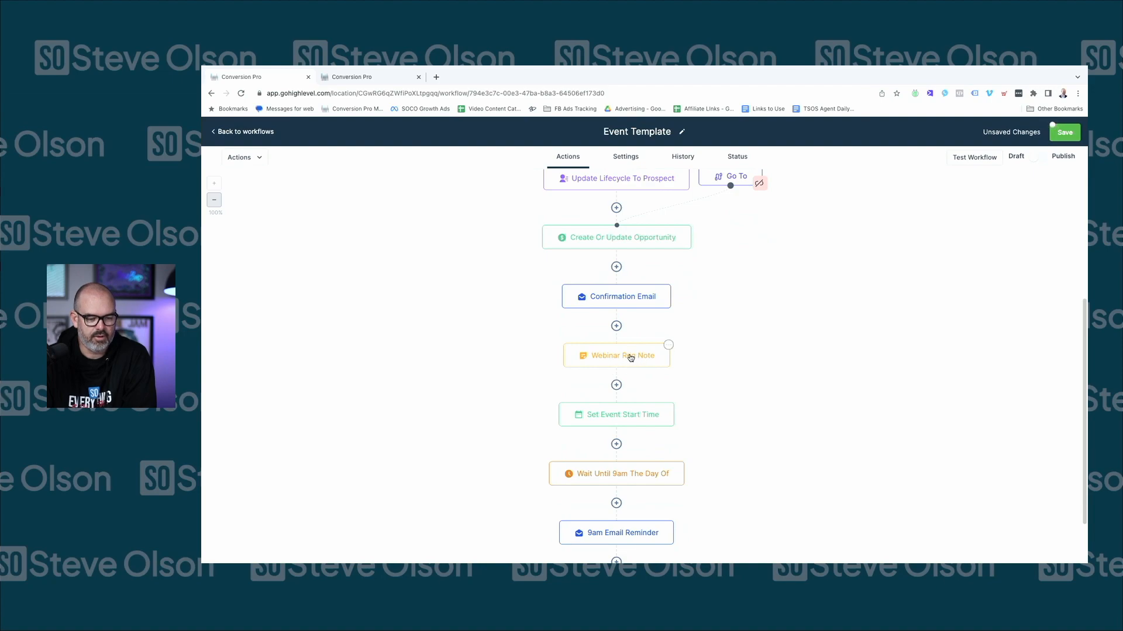
scroll(628, 359, down, 1)
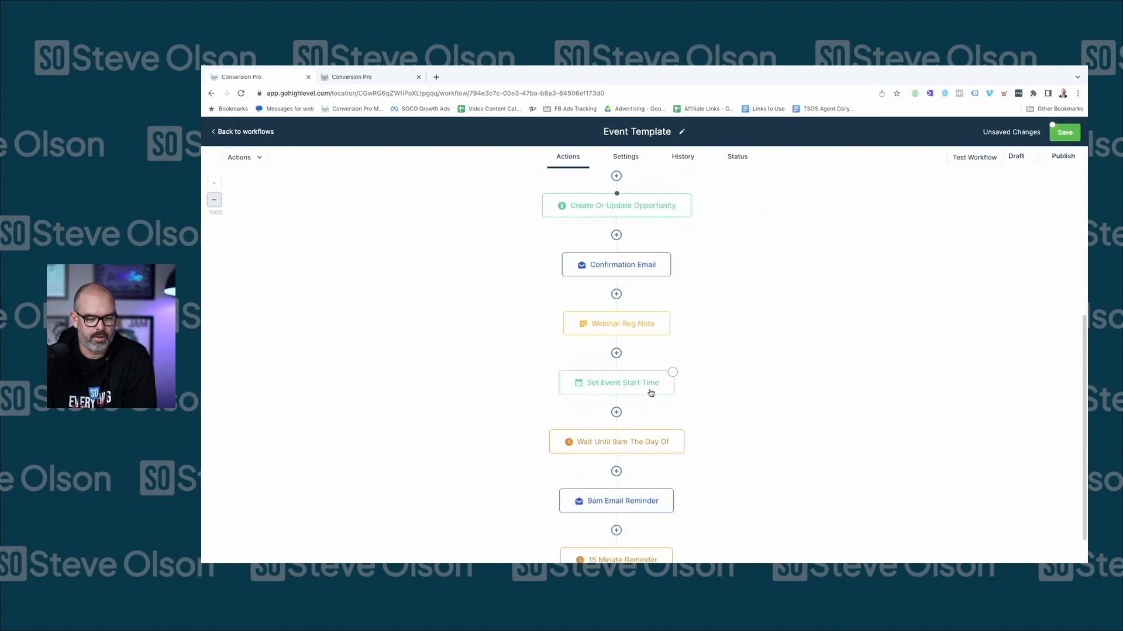
scroll(617, 387, down, 1)
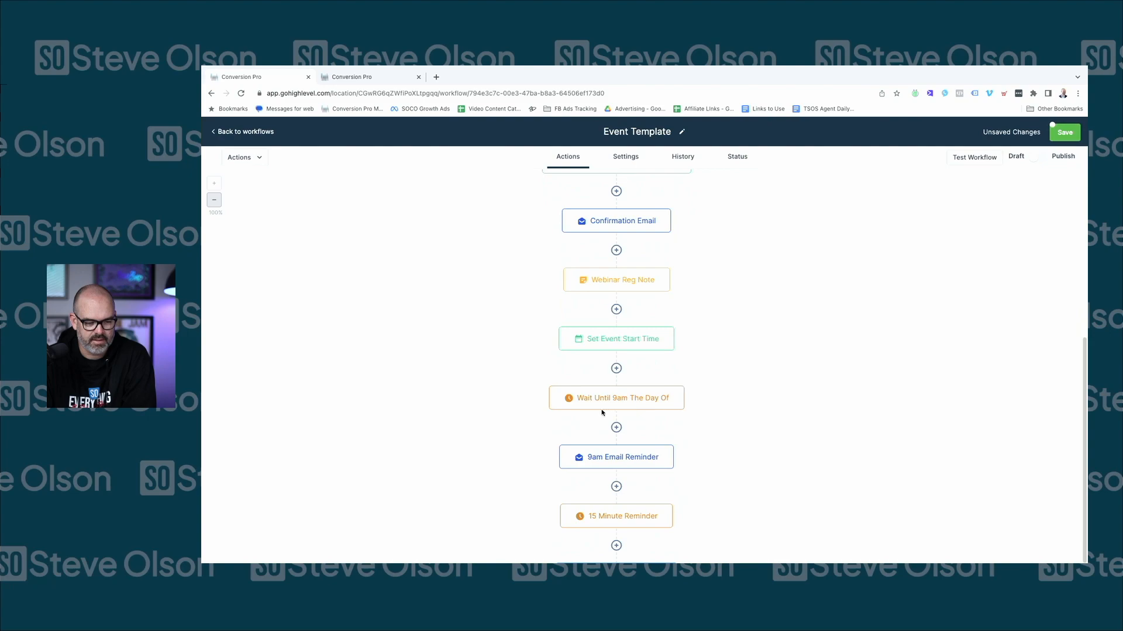
scroll(646, 404, down, 1)
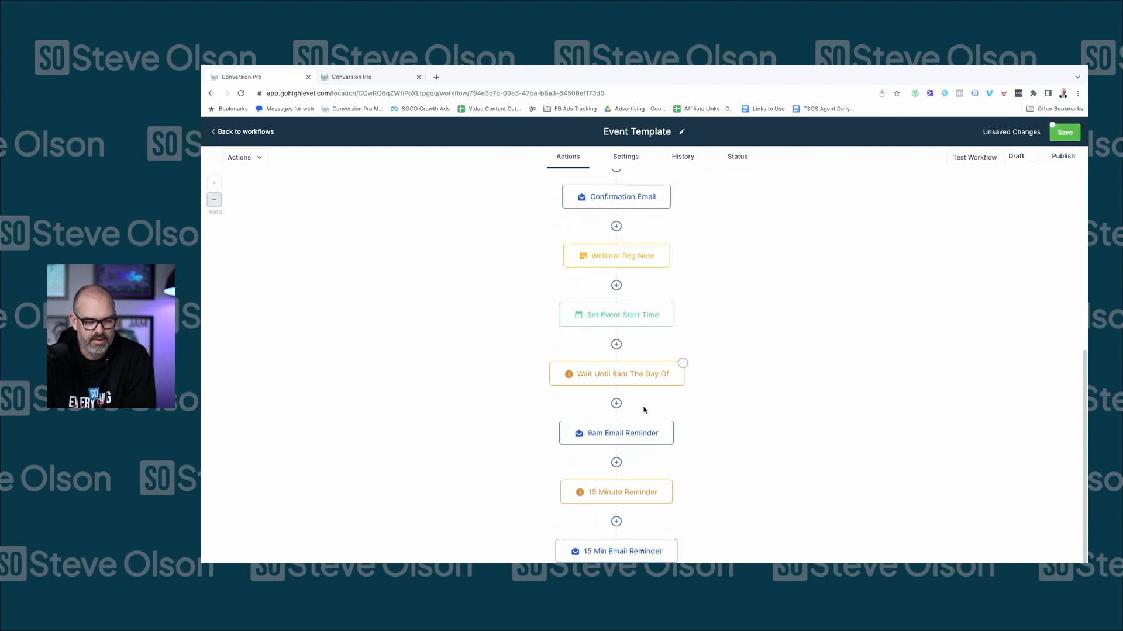
scroll(629, 434, down, 2)
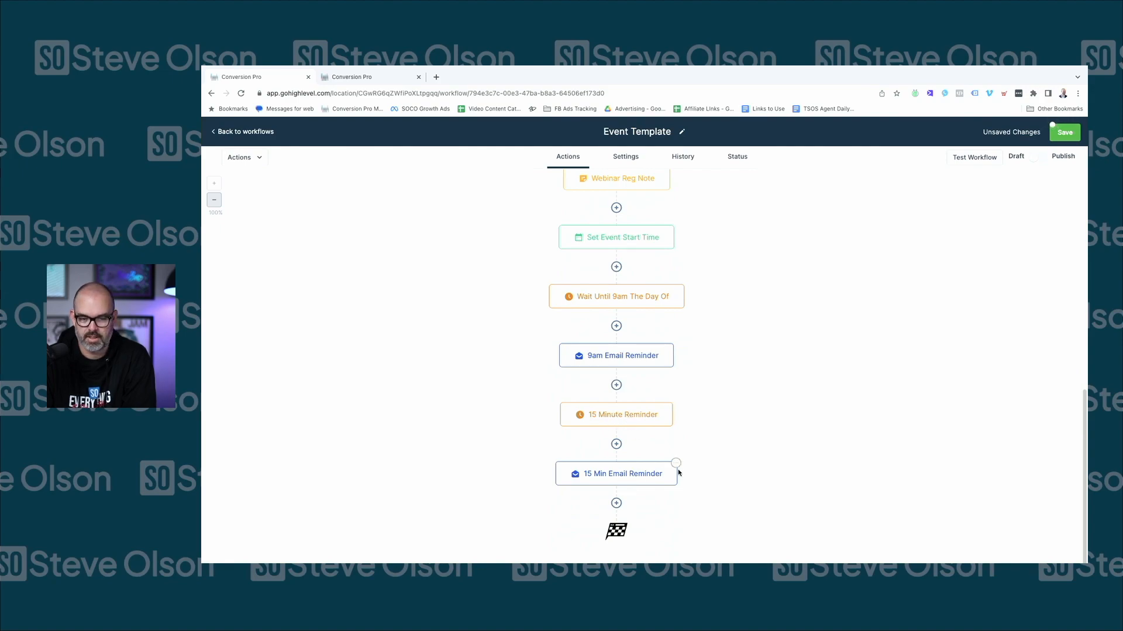
scroll(782, 374, up, 10)
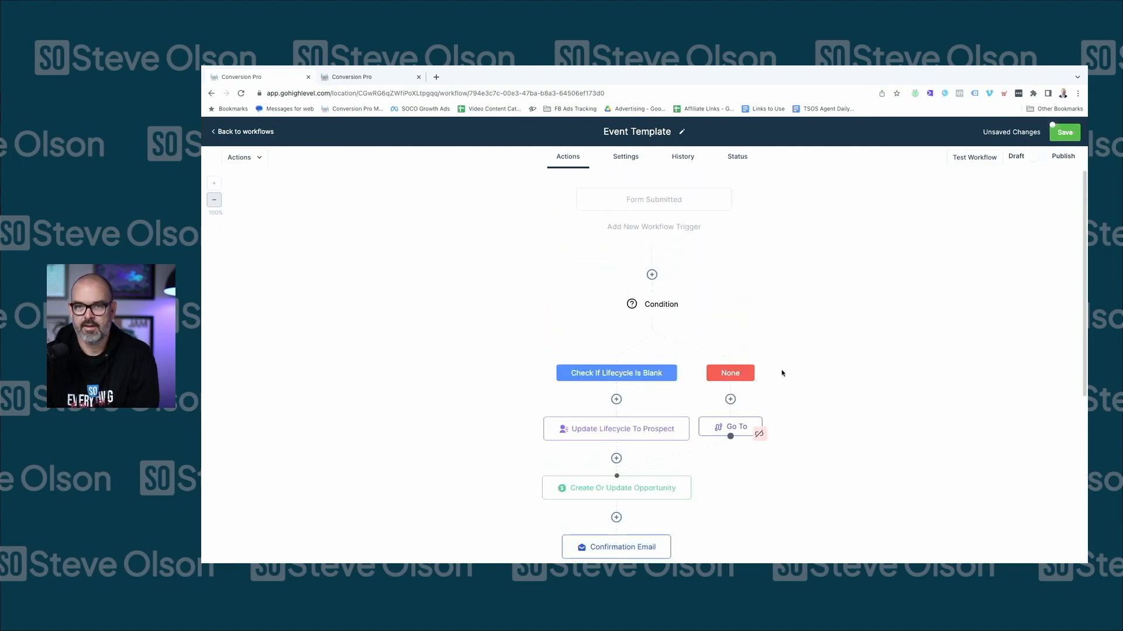
Save the workflow, return to the workflows list, and cancel a copy of Event Template
click(1064, 132)
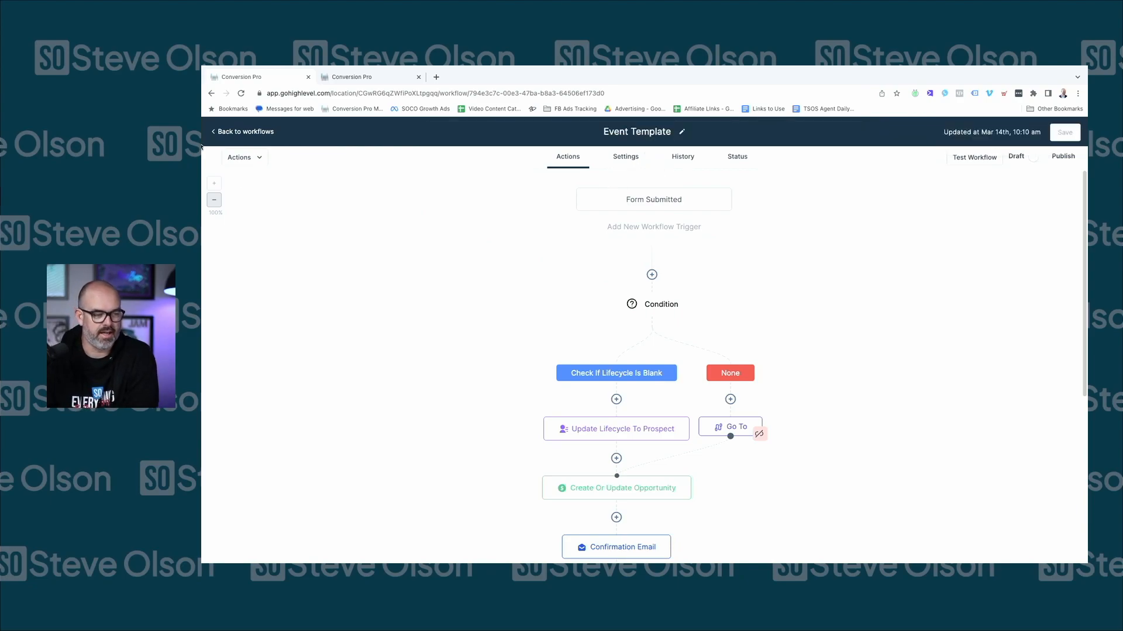
click(219, 132)
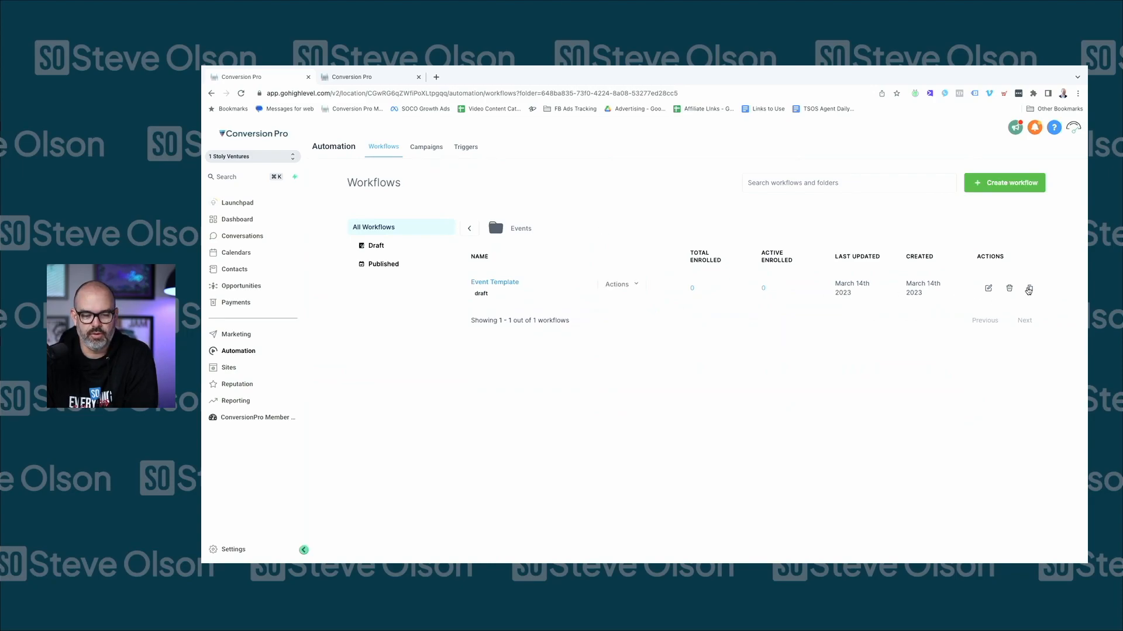
click(1031, 289)
triple_click(670, 382)
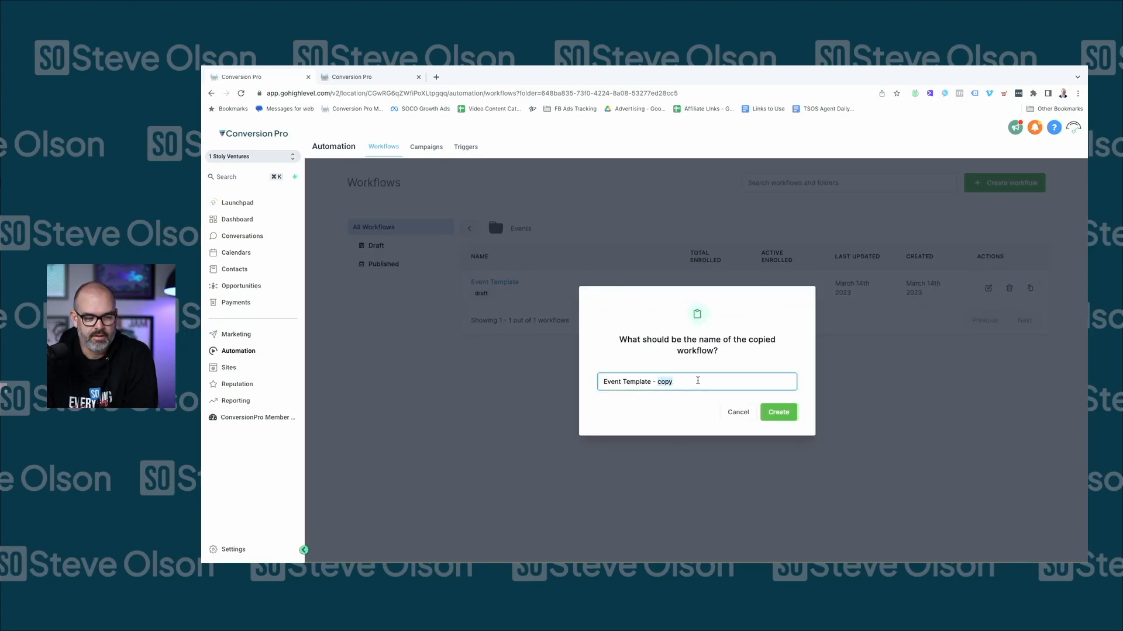
click(736, 413)
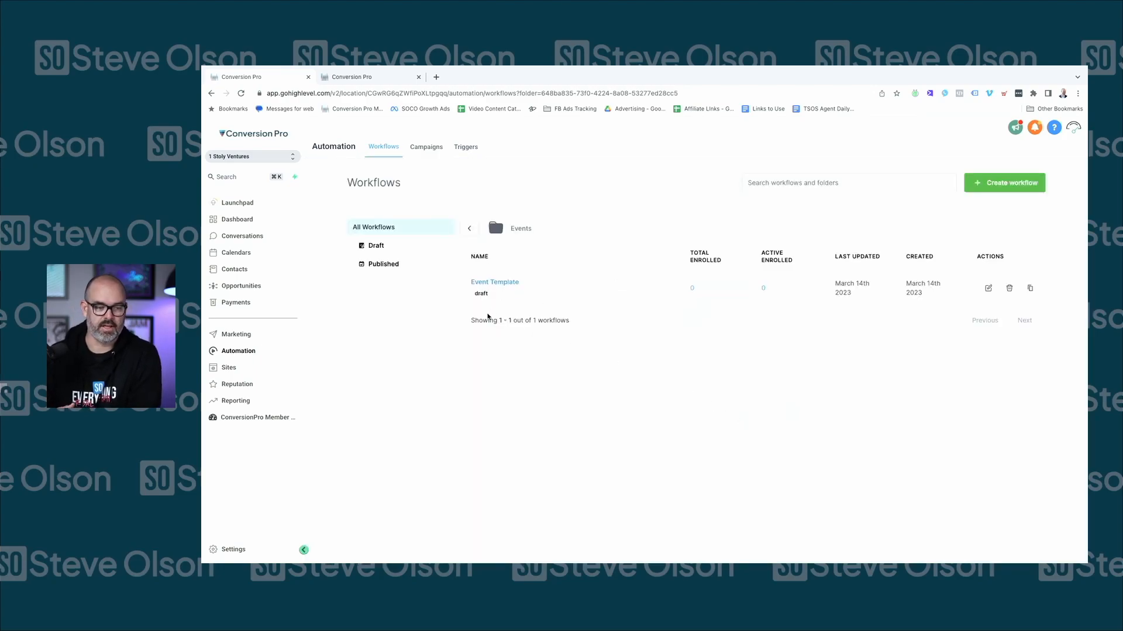
Reopen the Event Template workflow in the builder
click(488, 283)
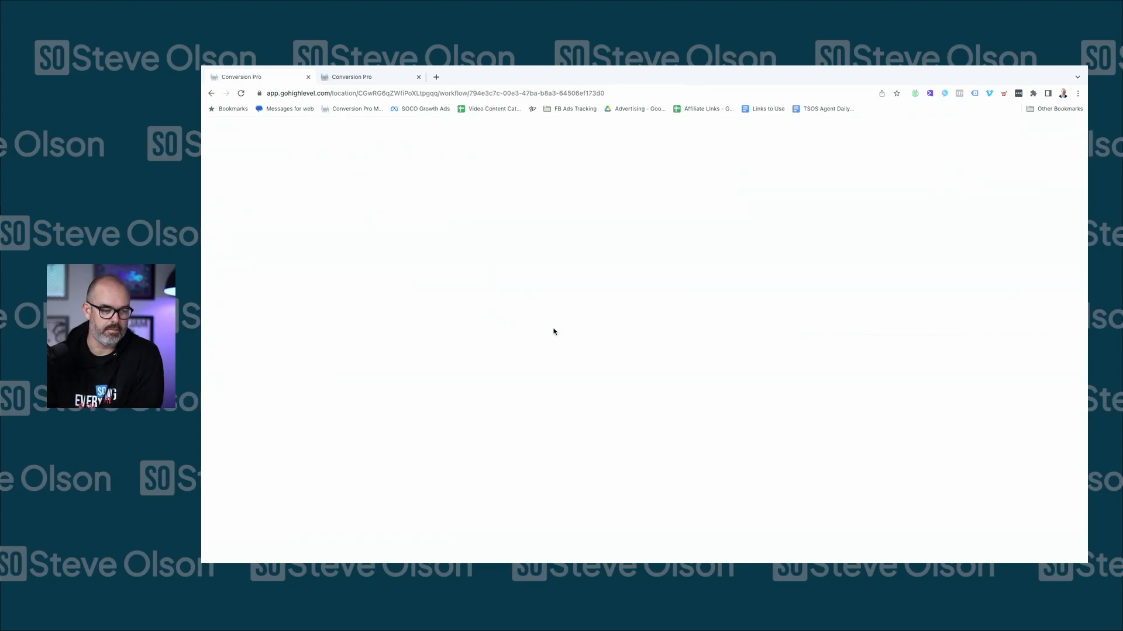
scroll(607, 286, down, 7)
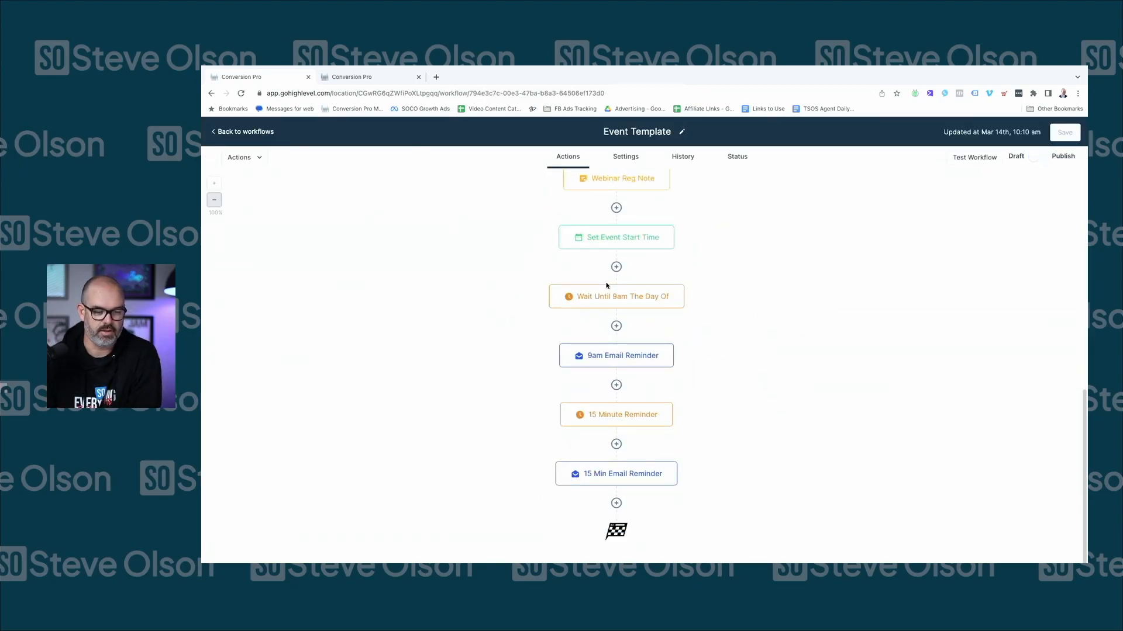
scroll(696, 304, up, 7)
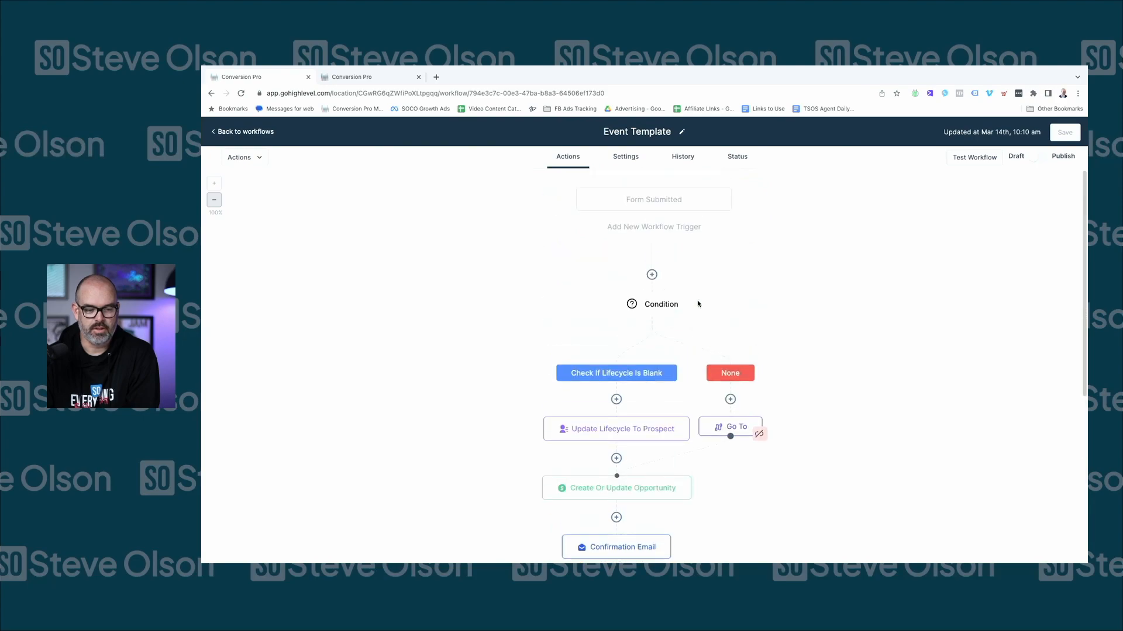